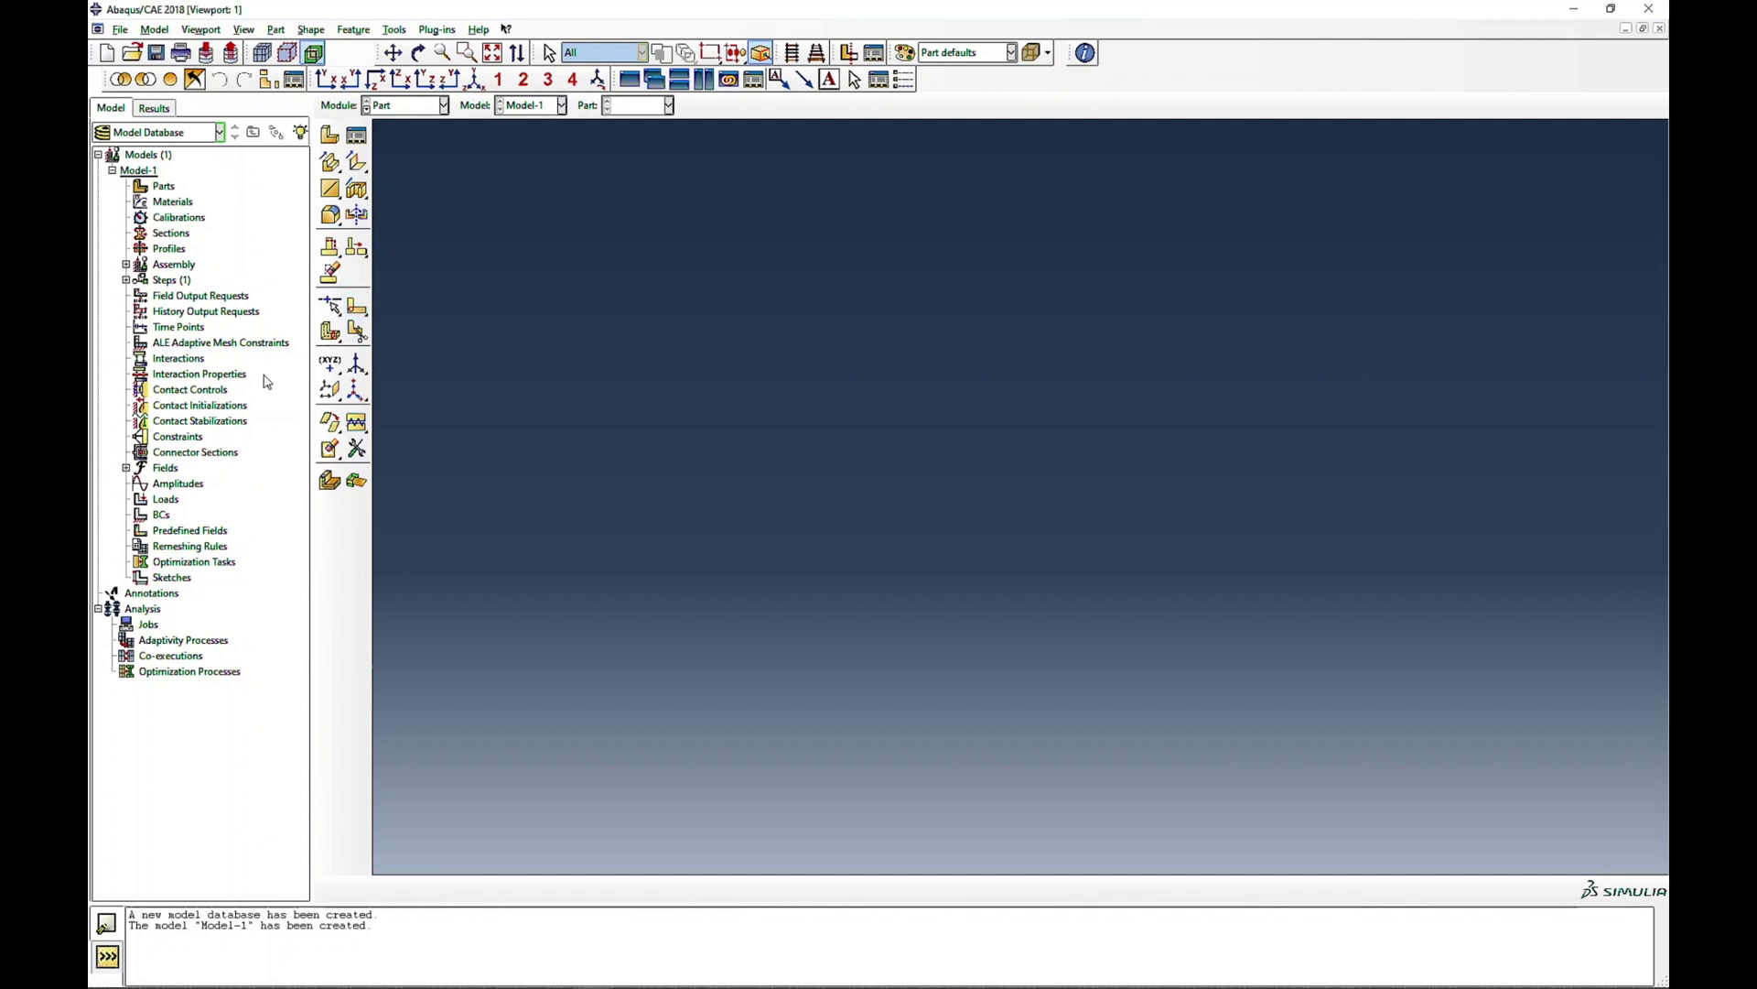
Create Part-1 as a 3D solid by extruding a 0,0 to 1,1 square to depth 1
left_click(329, 136)
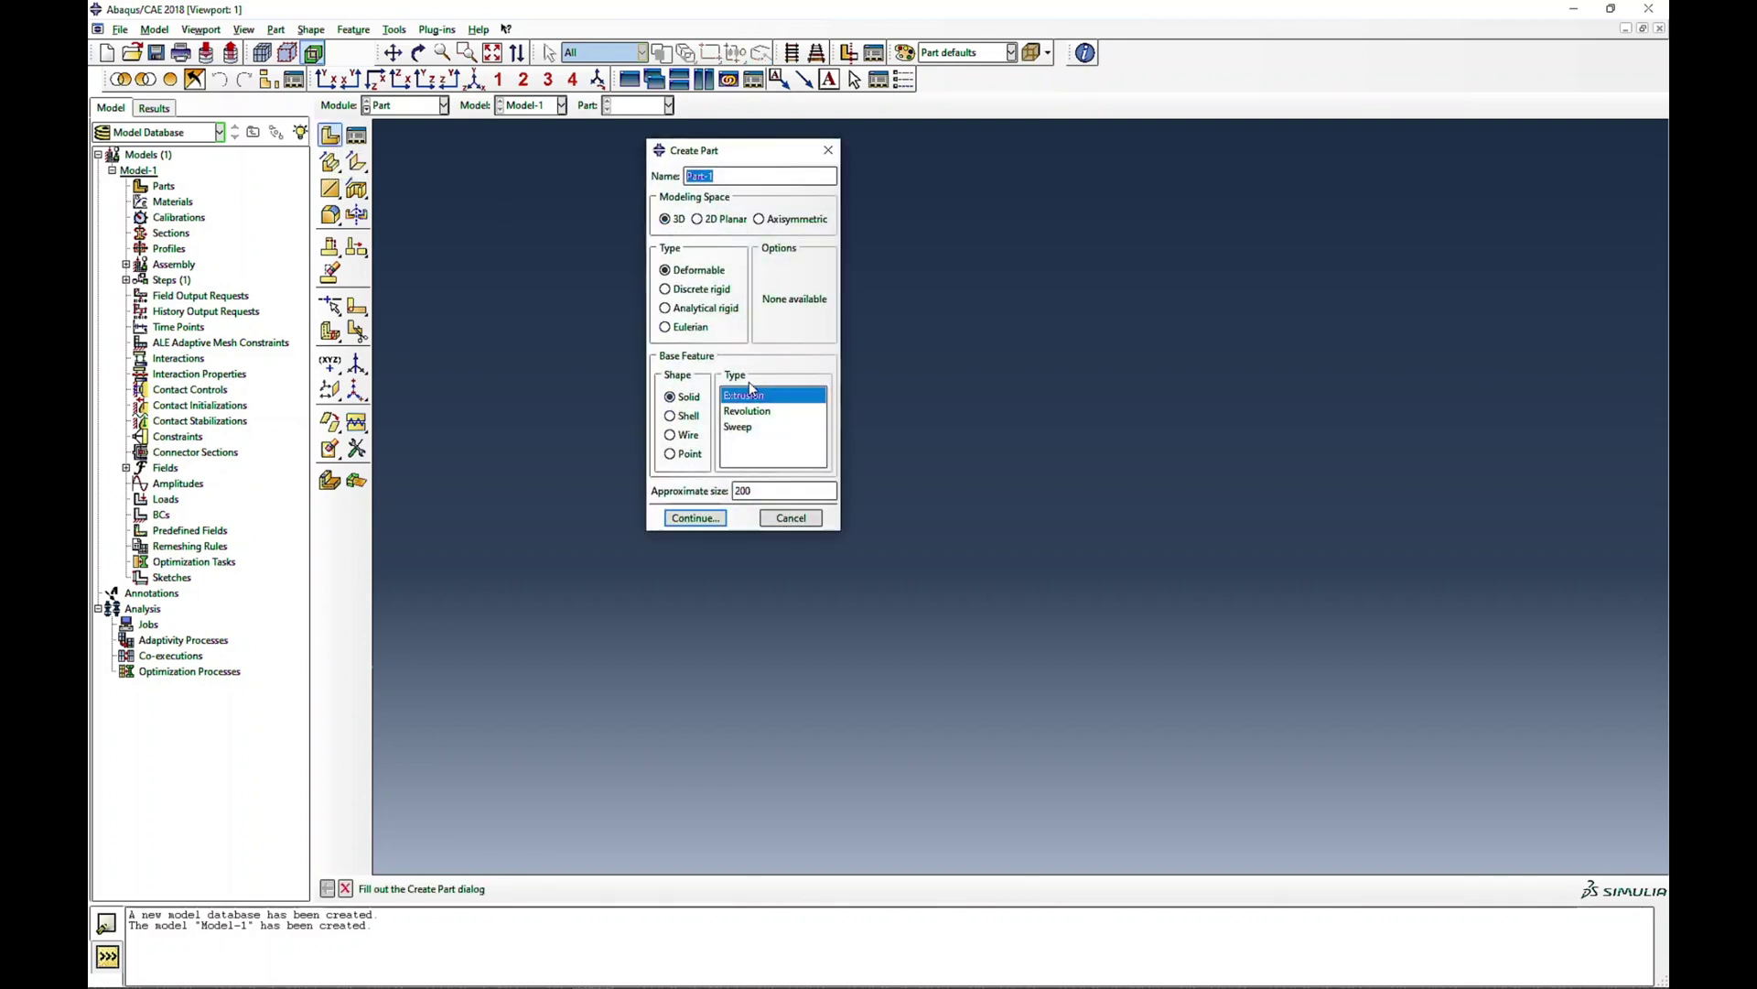
left_click(697, 518)
left_click(357, 163)
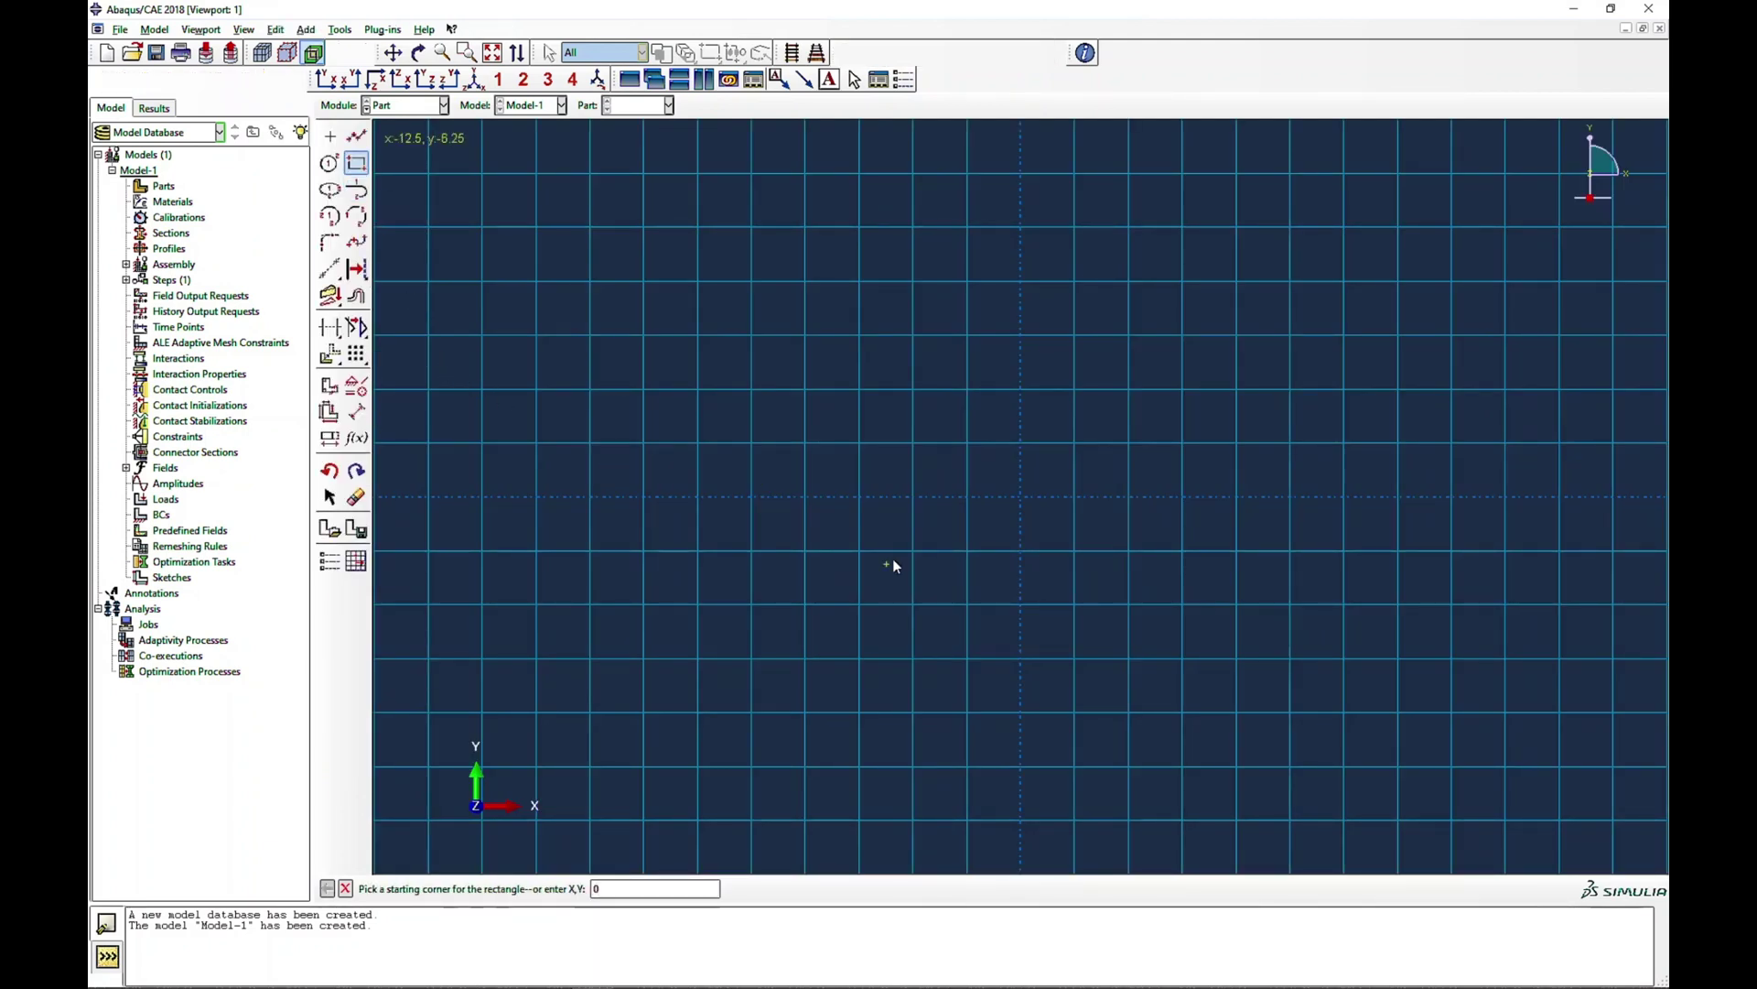
type("0,0")
key("Return")
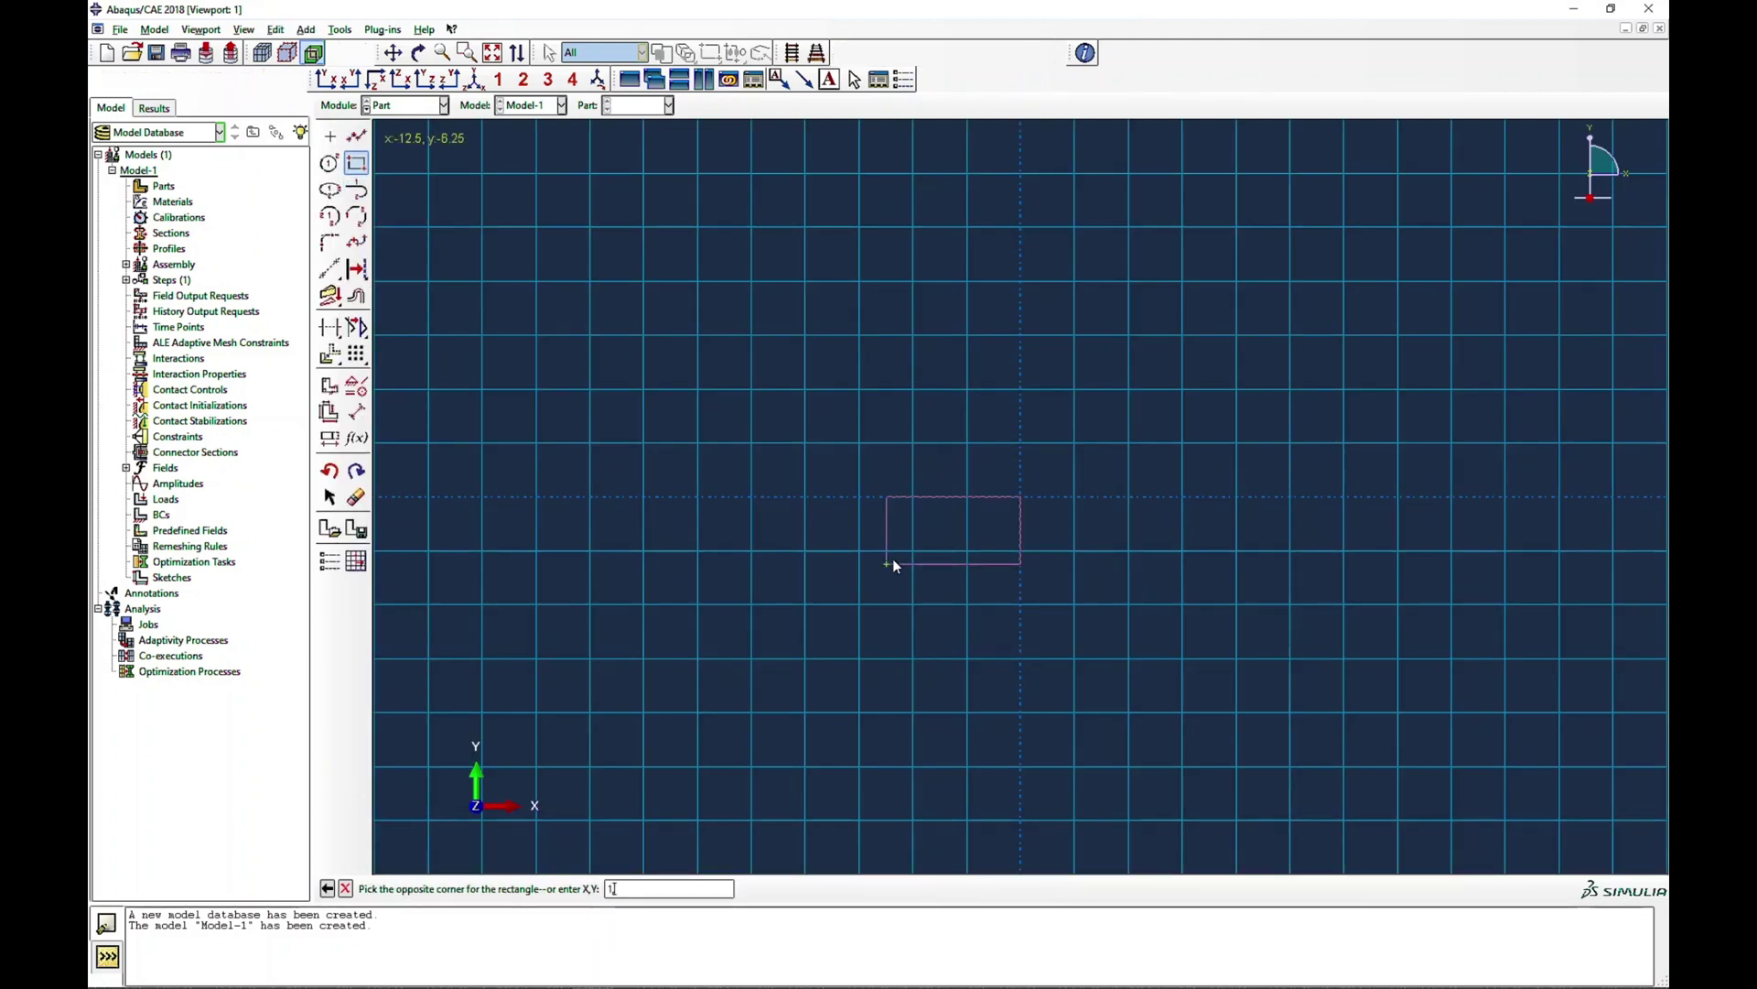
type("1,0")
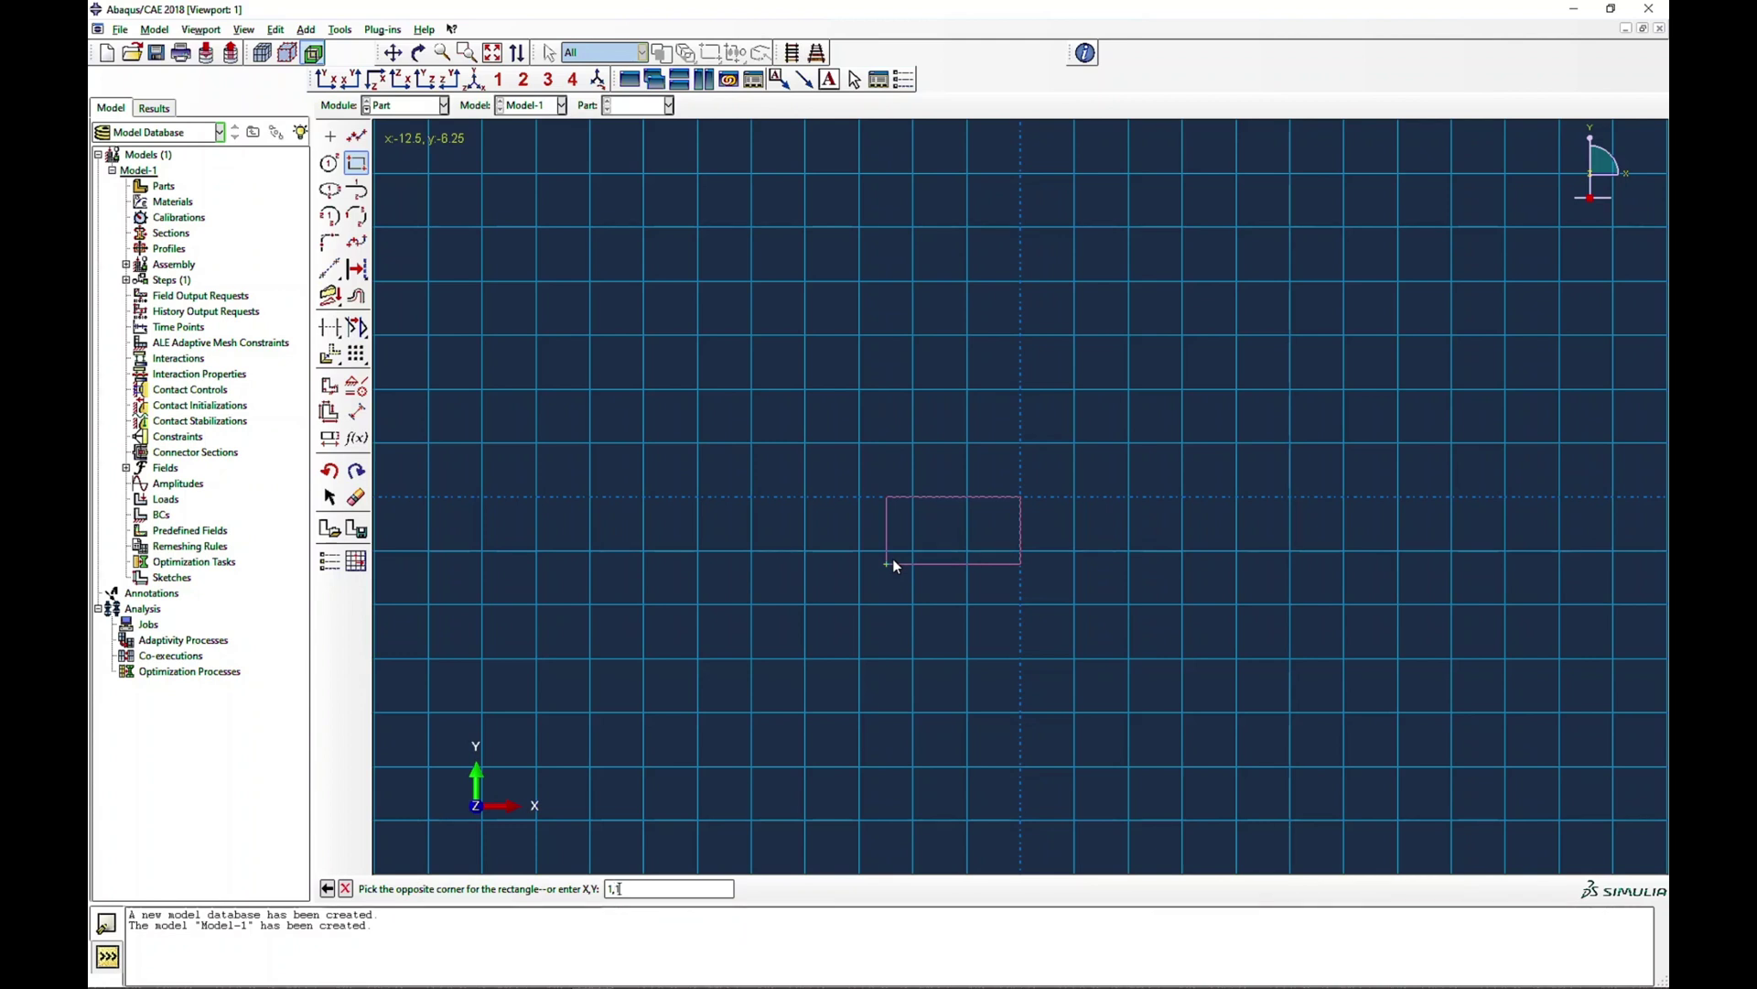
key("Return")
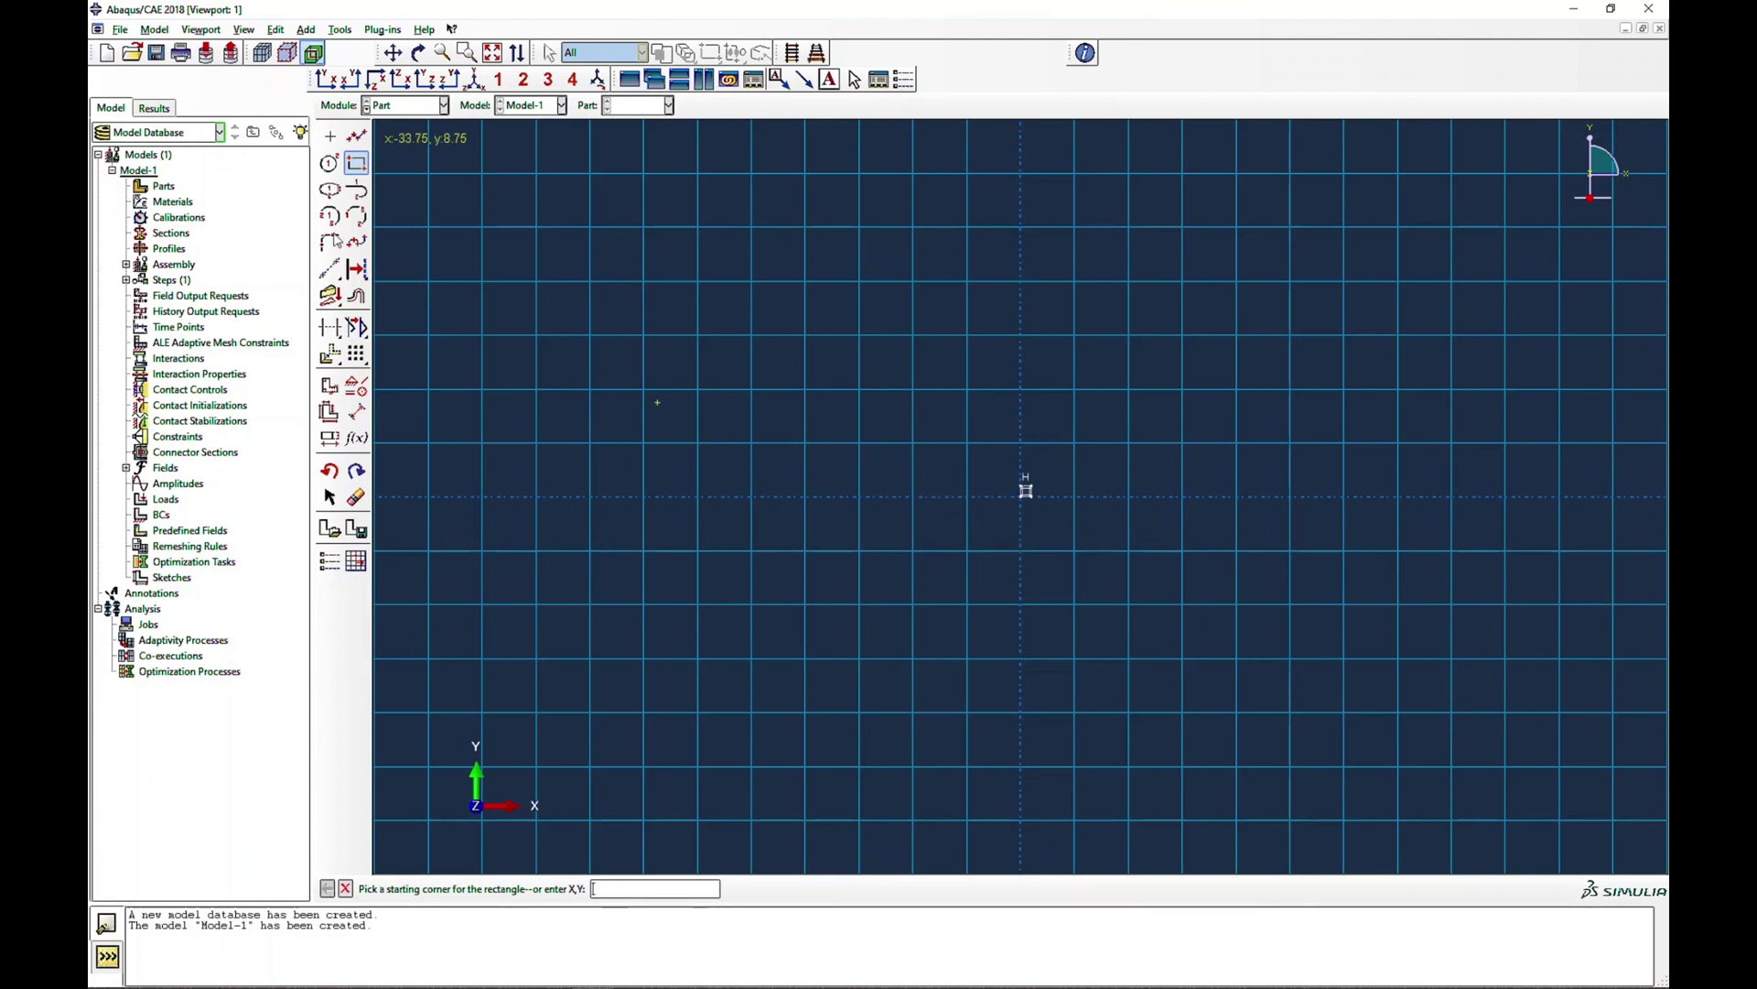
key("Escape")
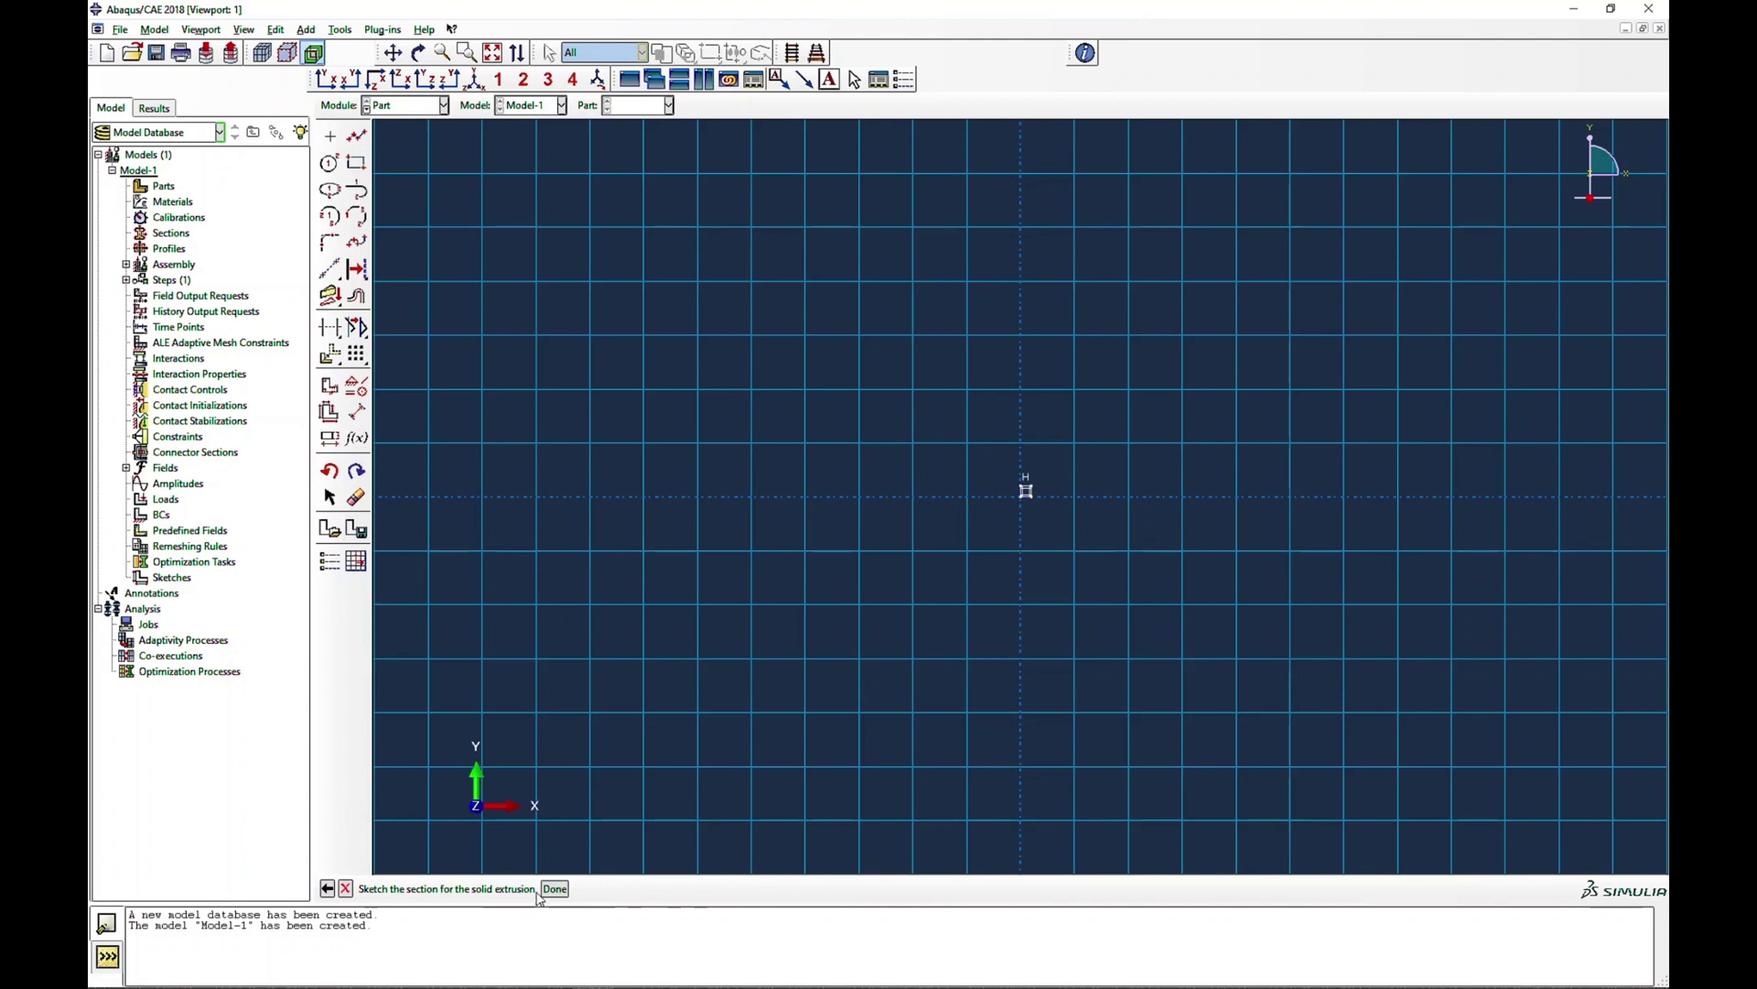
left_click(554, 889)
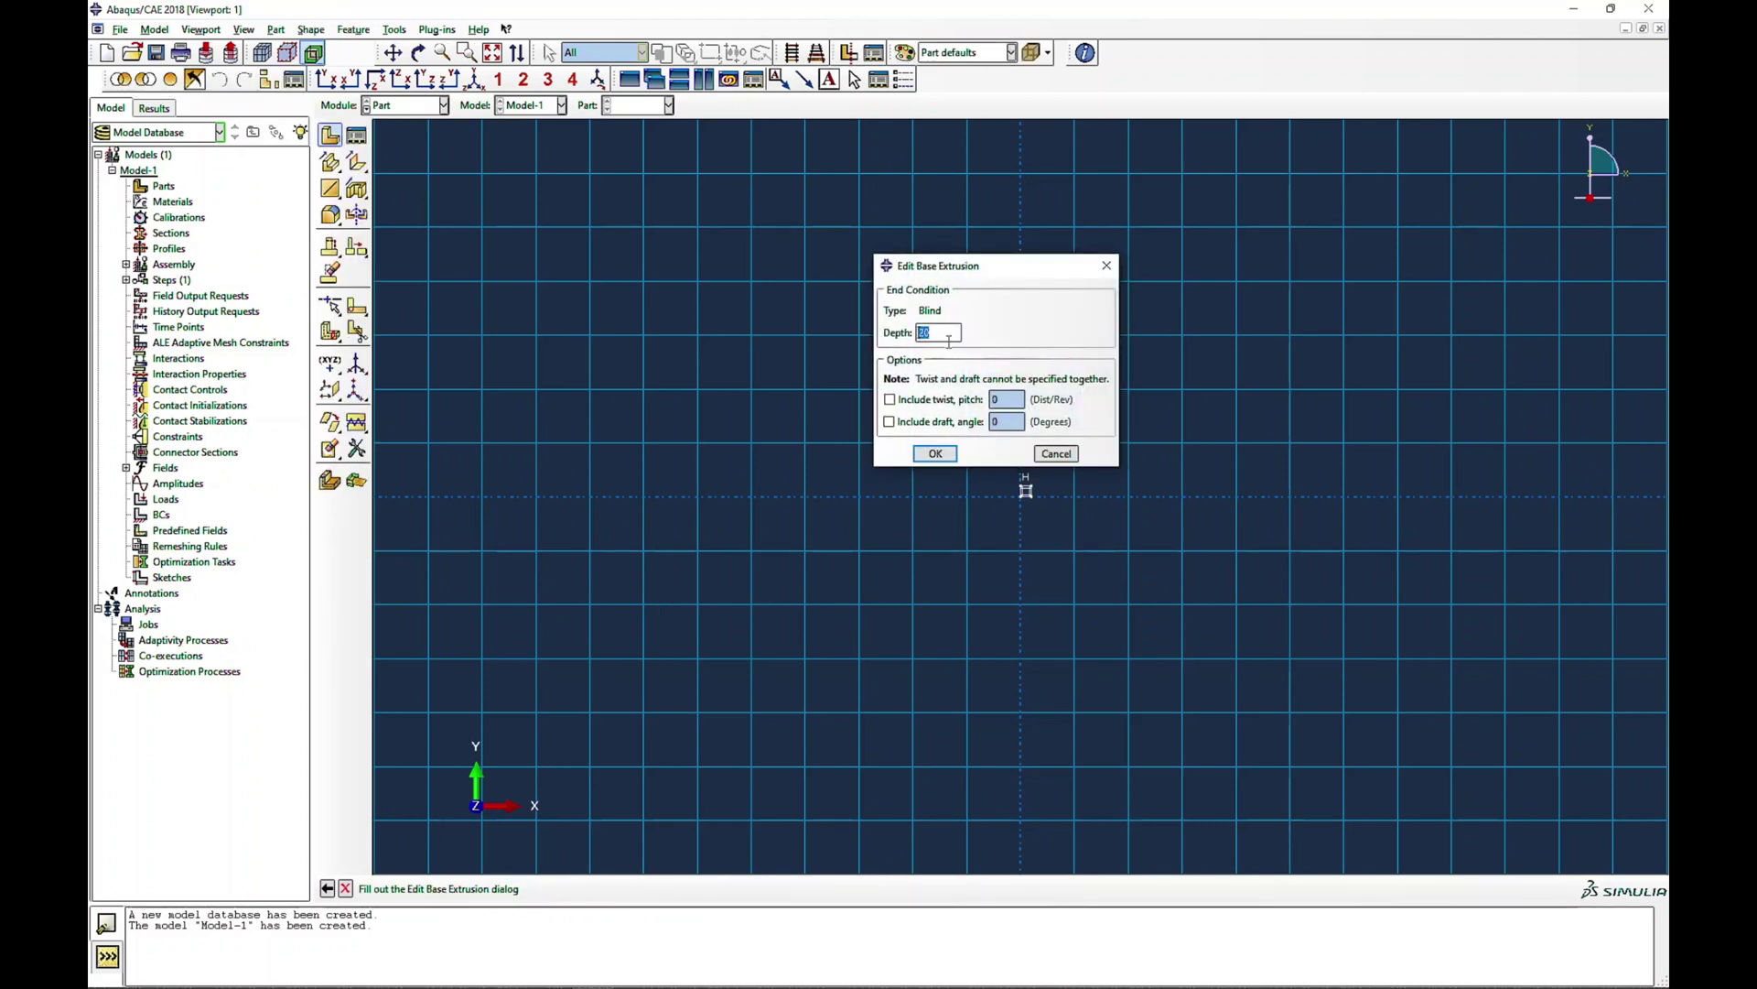
type("1")
key("Return")
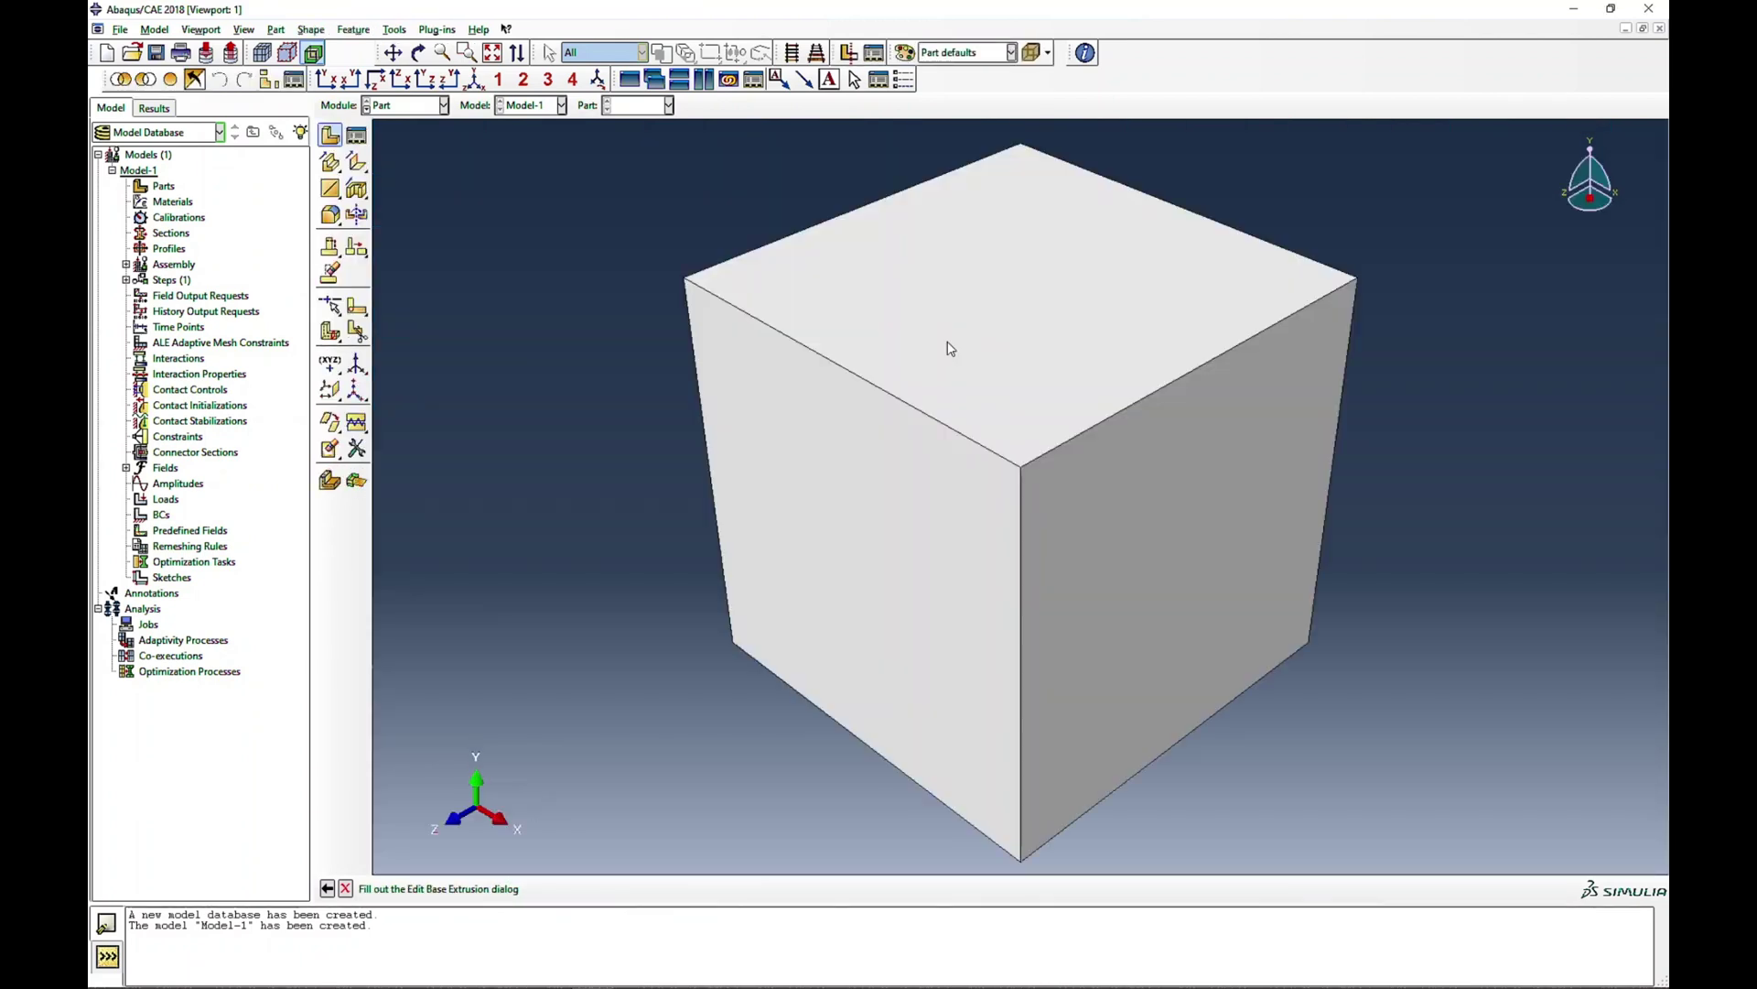
In the Property module, create Material-1 with elastic modulus 200000 and Poisson's ratio 0.33
left_click(417, 111)
left_click(396, 139)
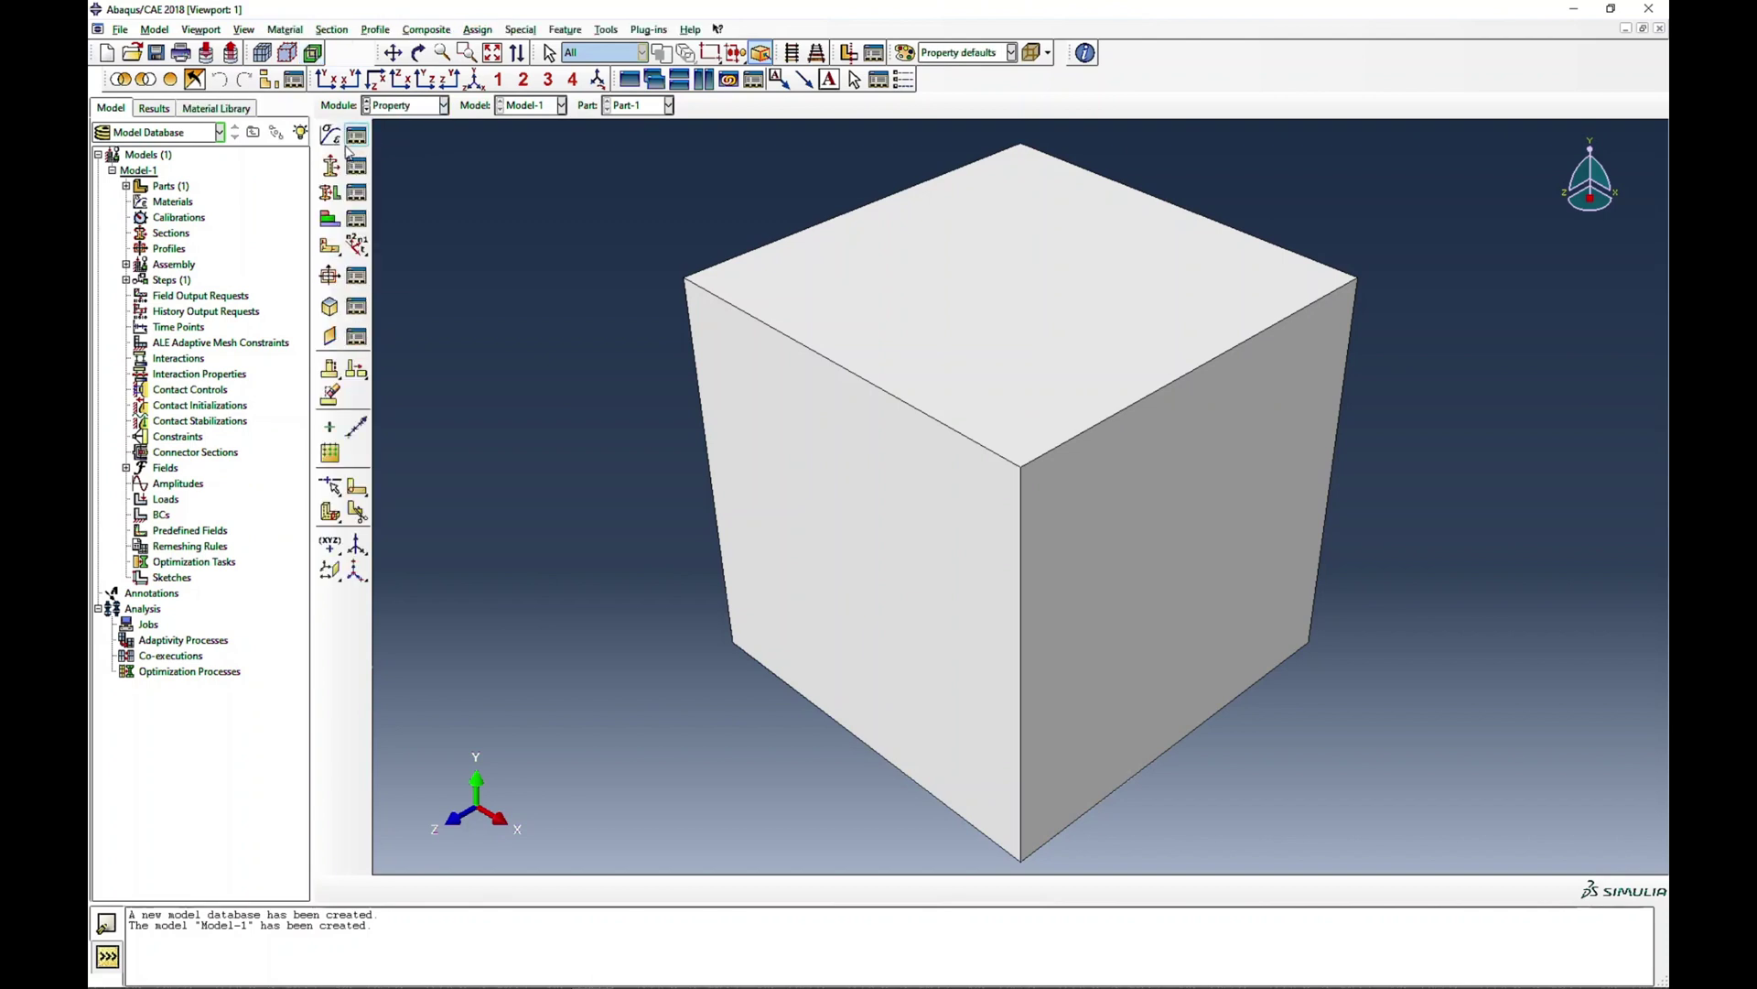
left_click(356, 137)
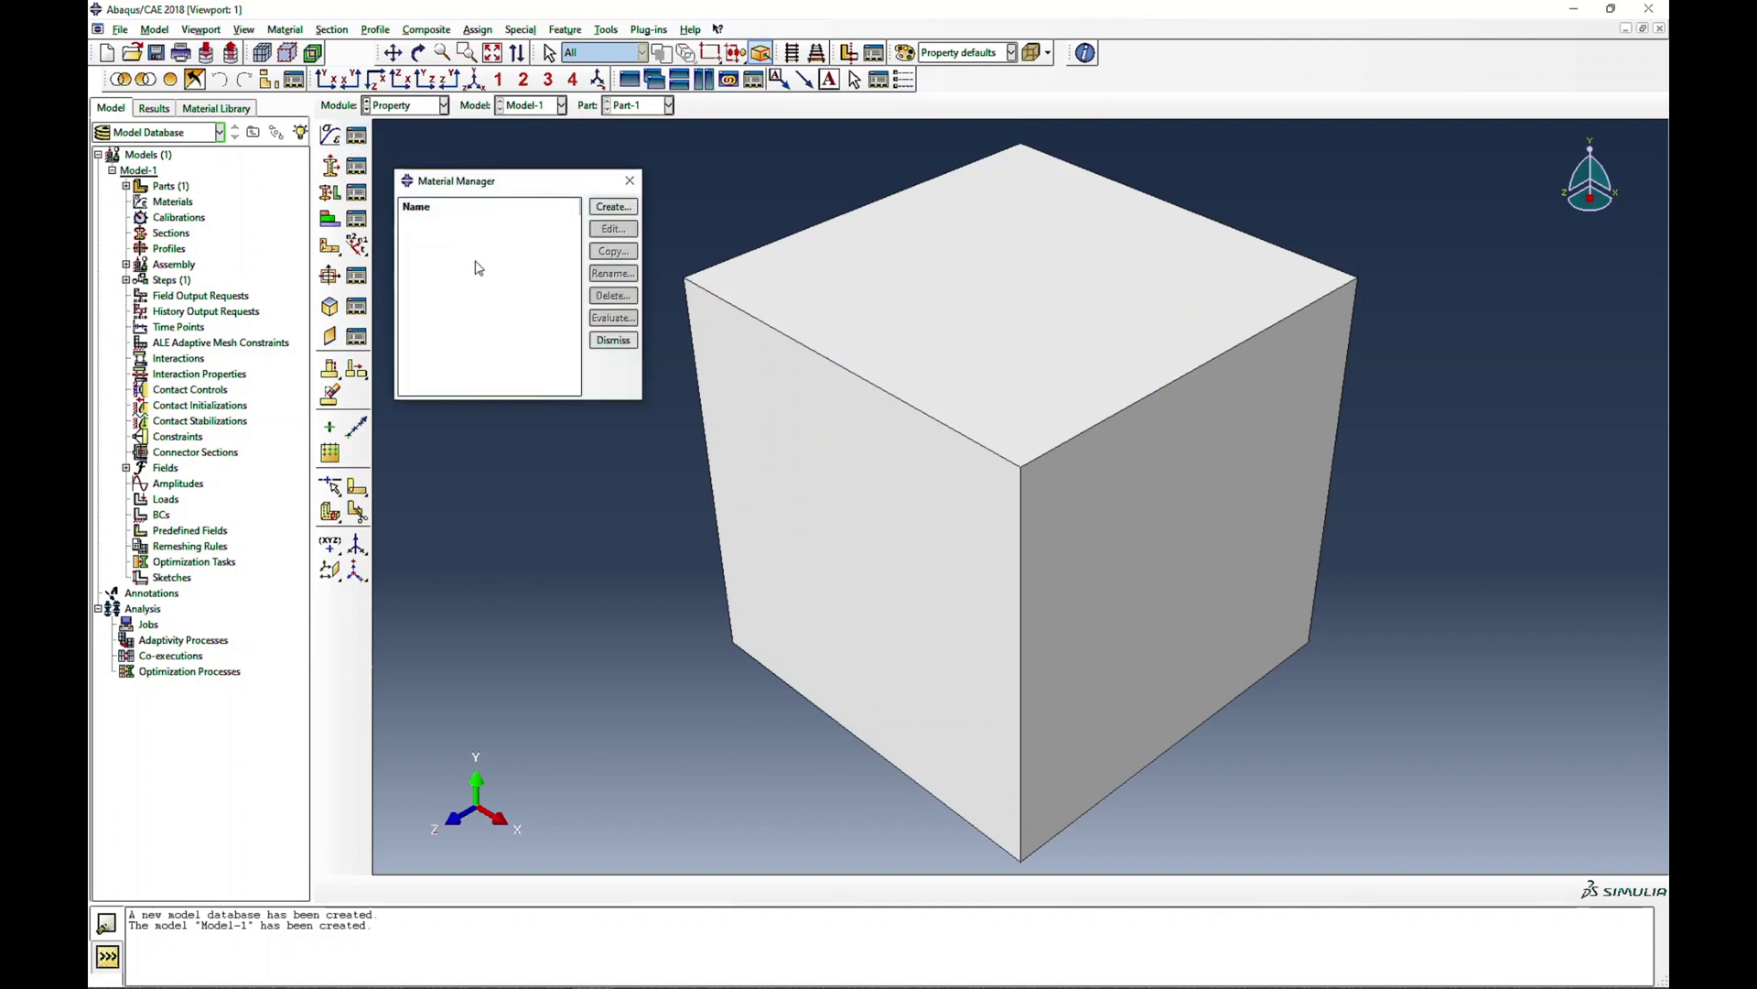
left_click(619, 208)
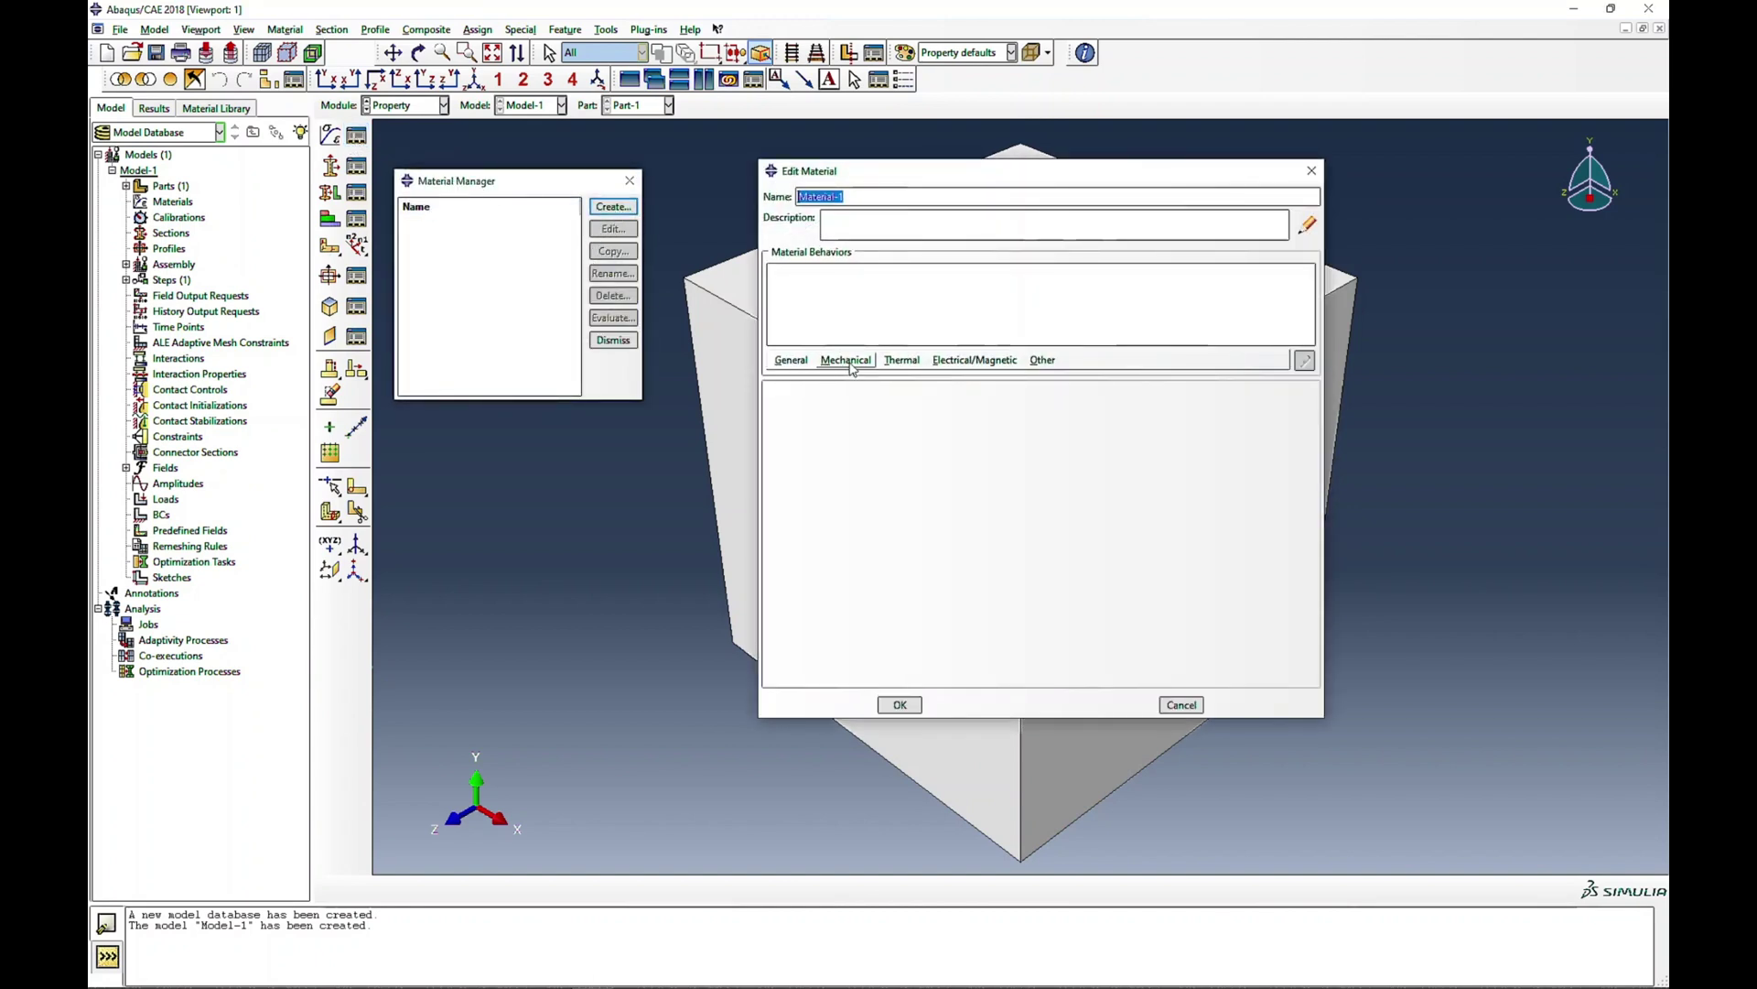
left_click(845, 360)
mouse_move(860, 381)
left_click(1066, 380)
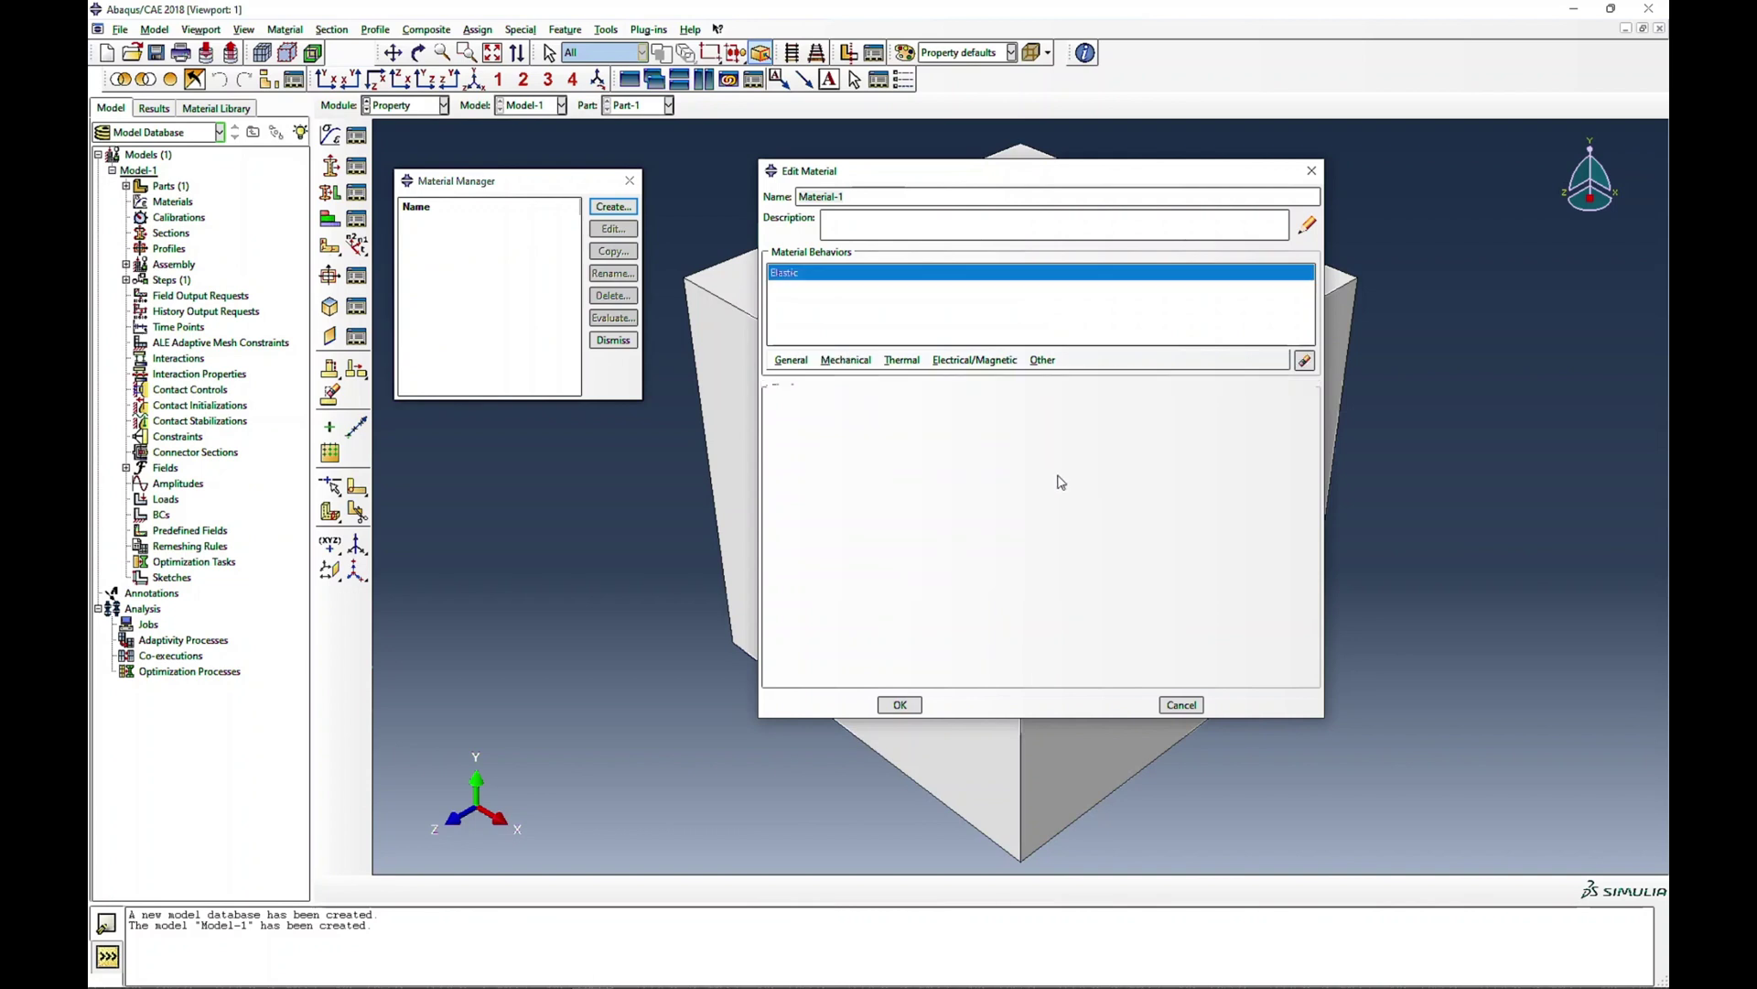
left_click(802, 591)
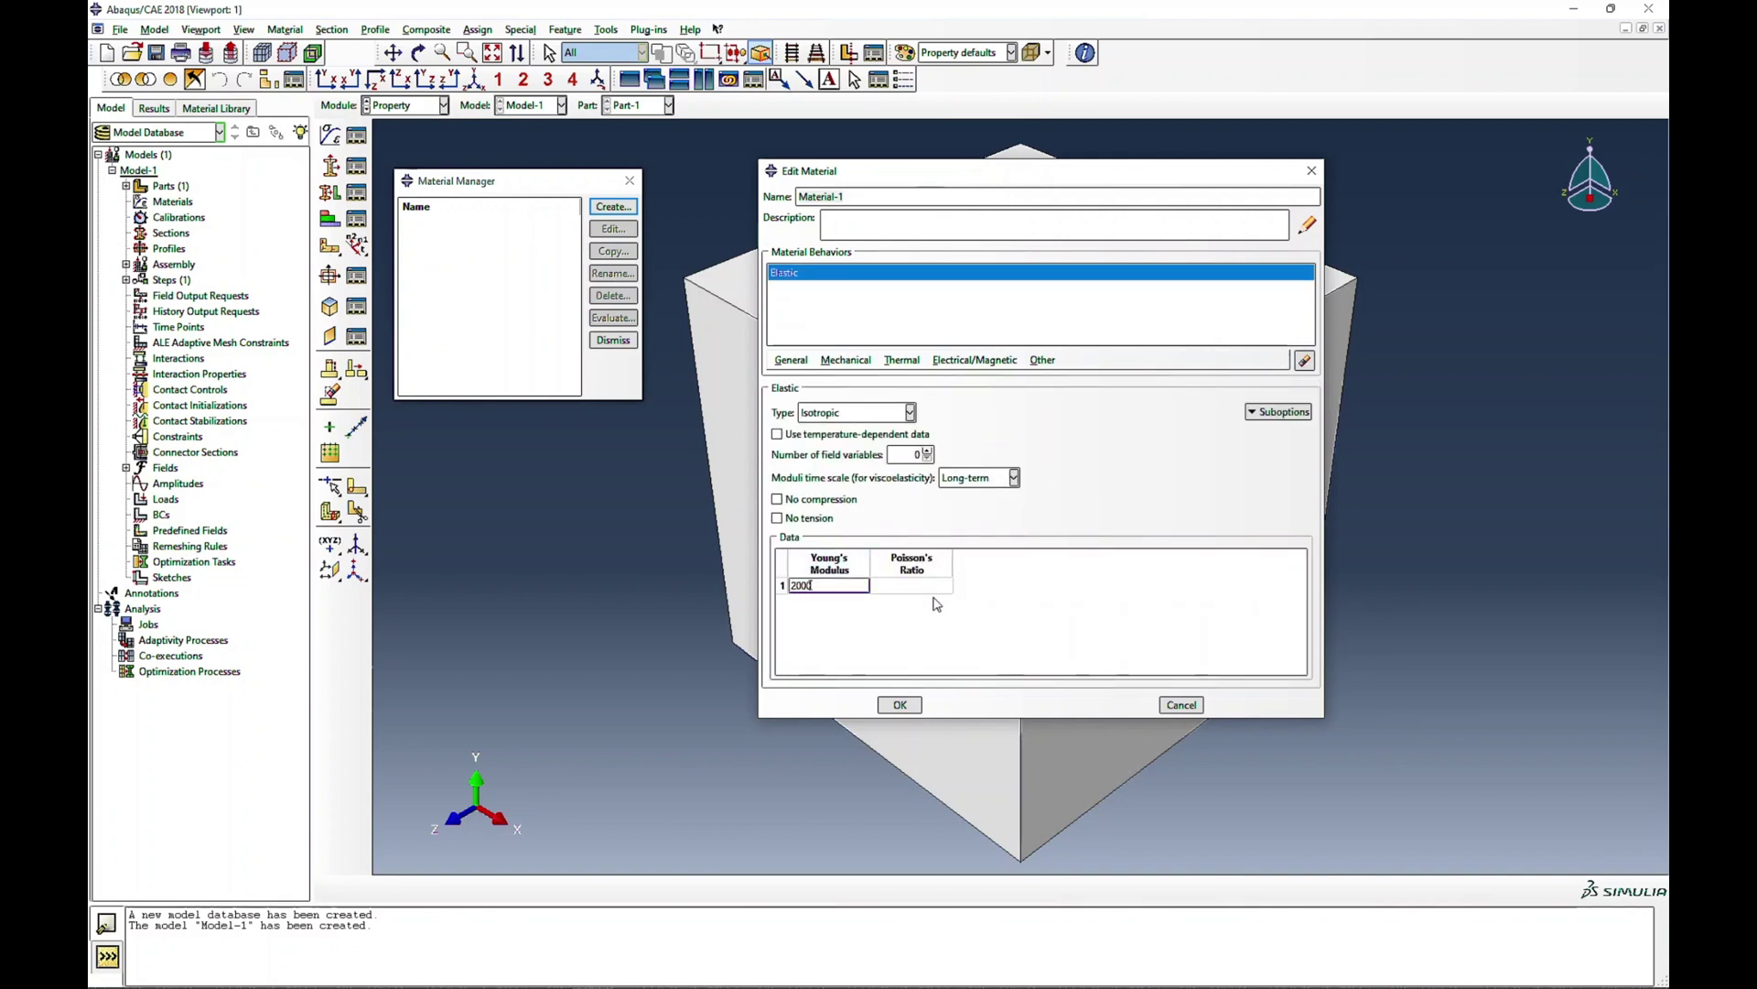
left_click(927, 583)
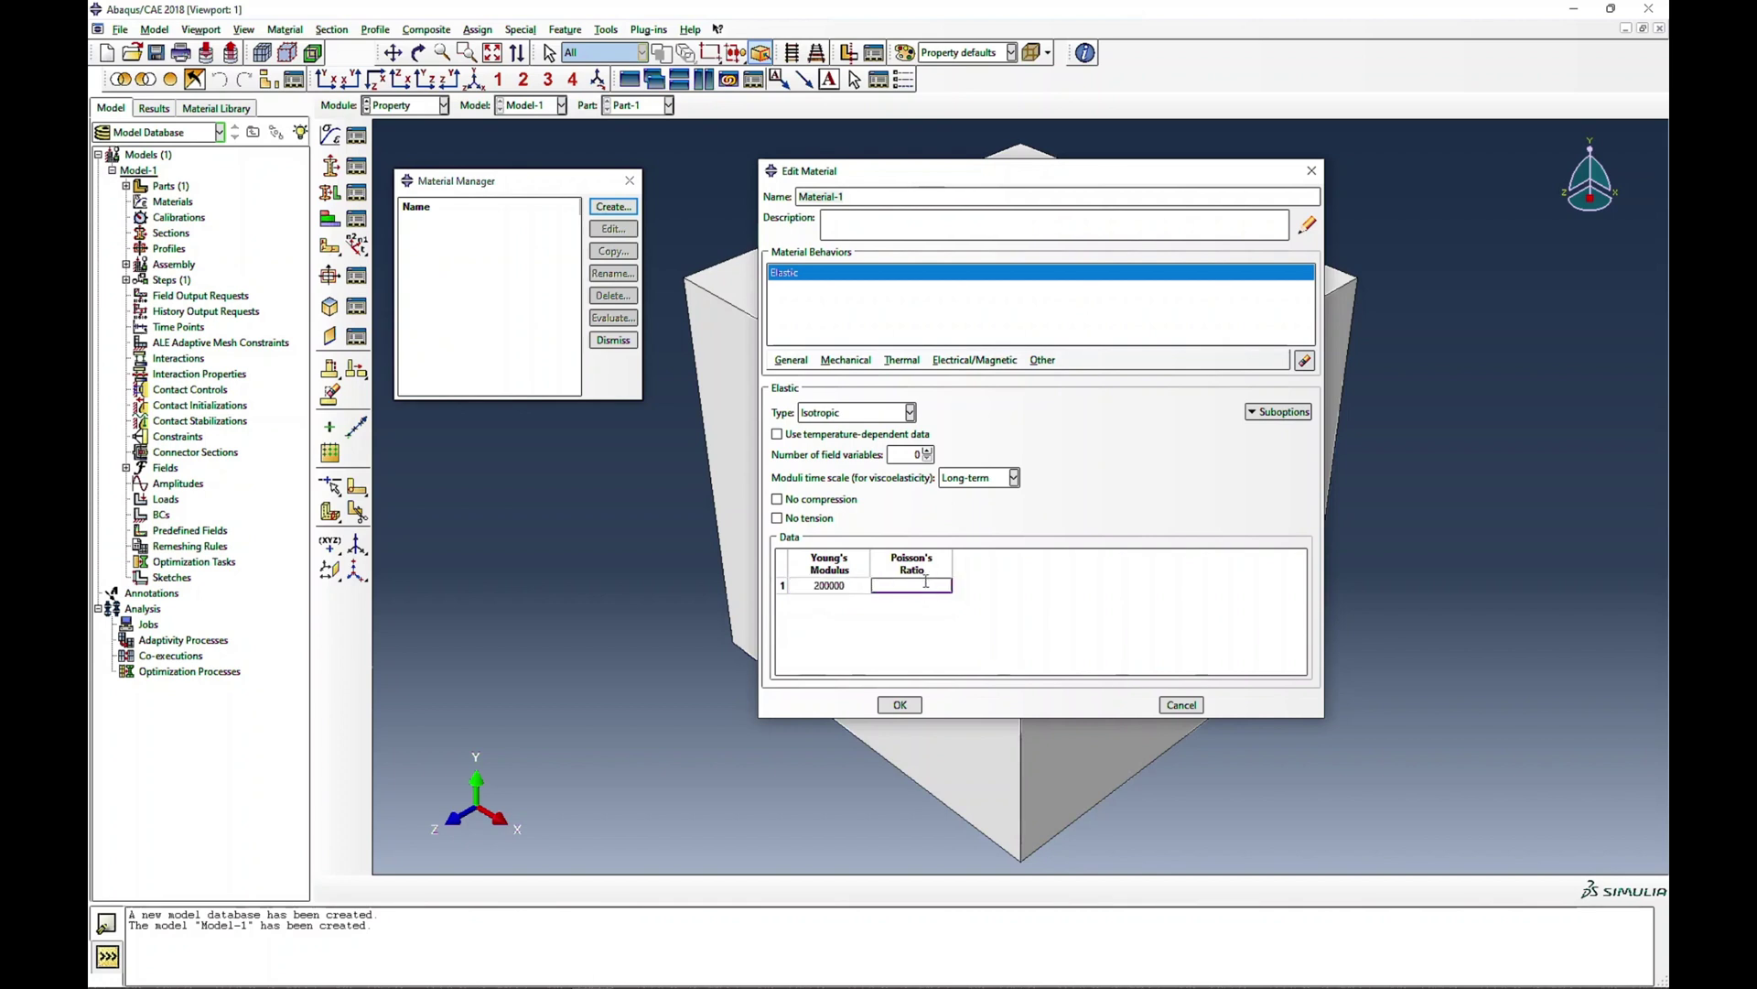
type("0.33")
key("Return")
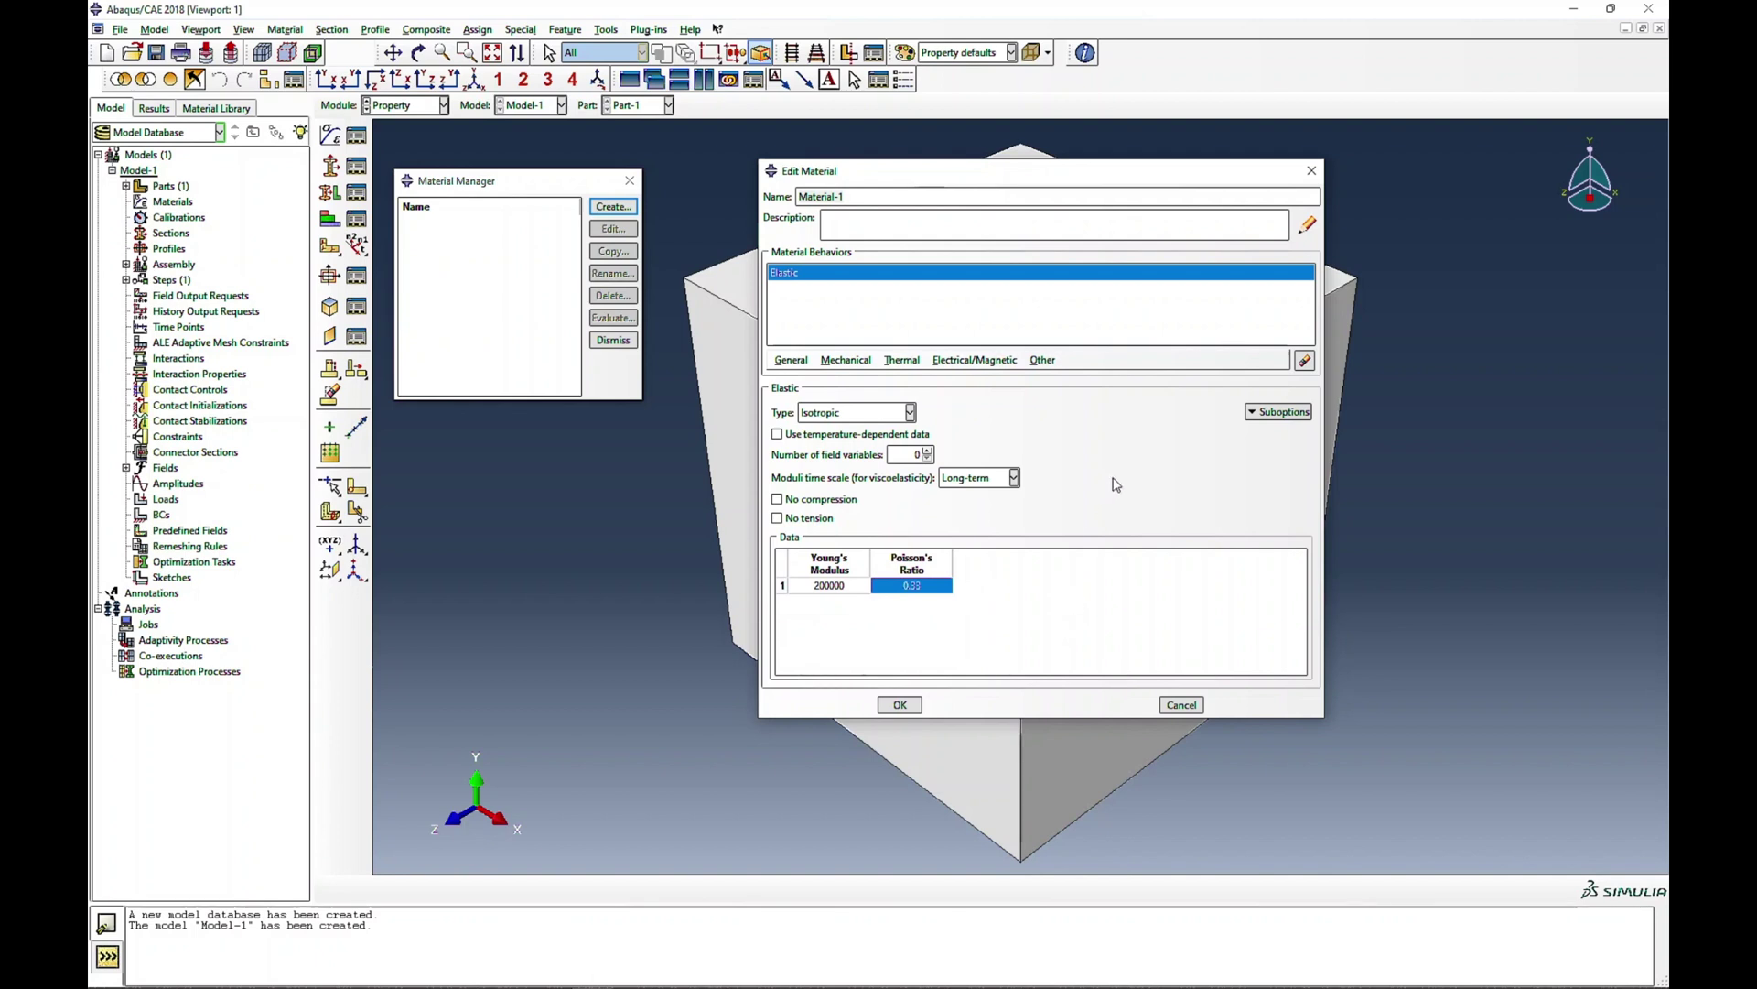
Add plastic behaviour with yield stress 300 at plastic strain 0.0
left_click(842, 362)
mouse_move(867, 397)
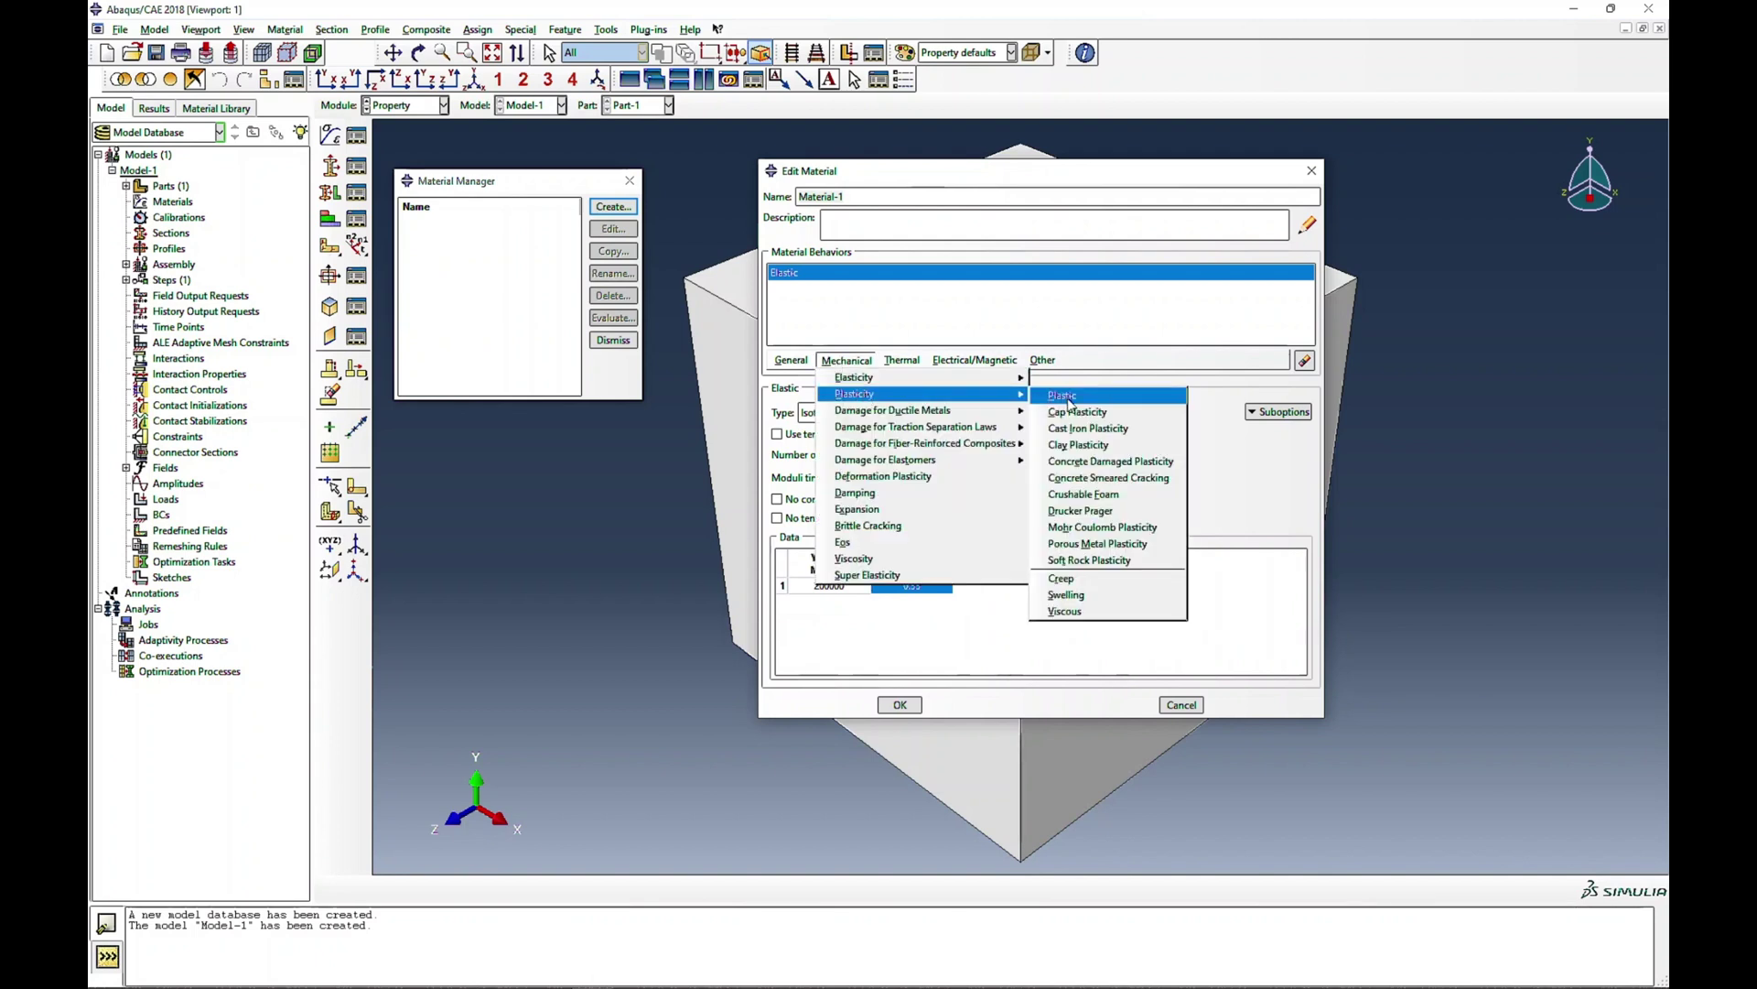
left_click(1039, 400)
left_click(809, 544)
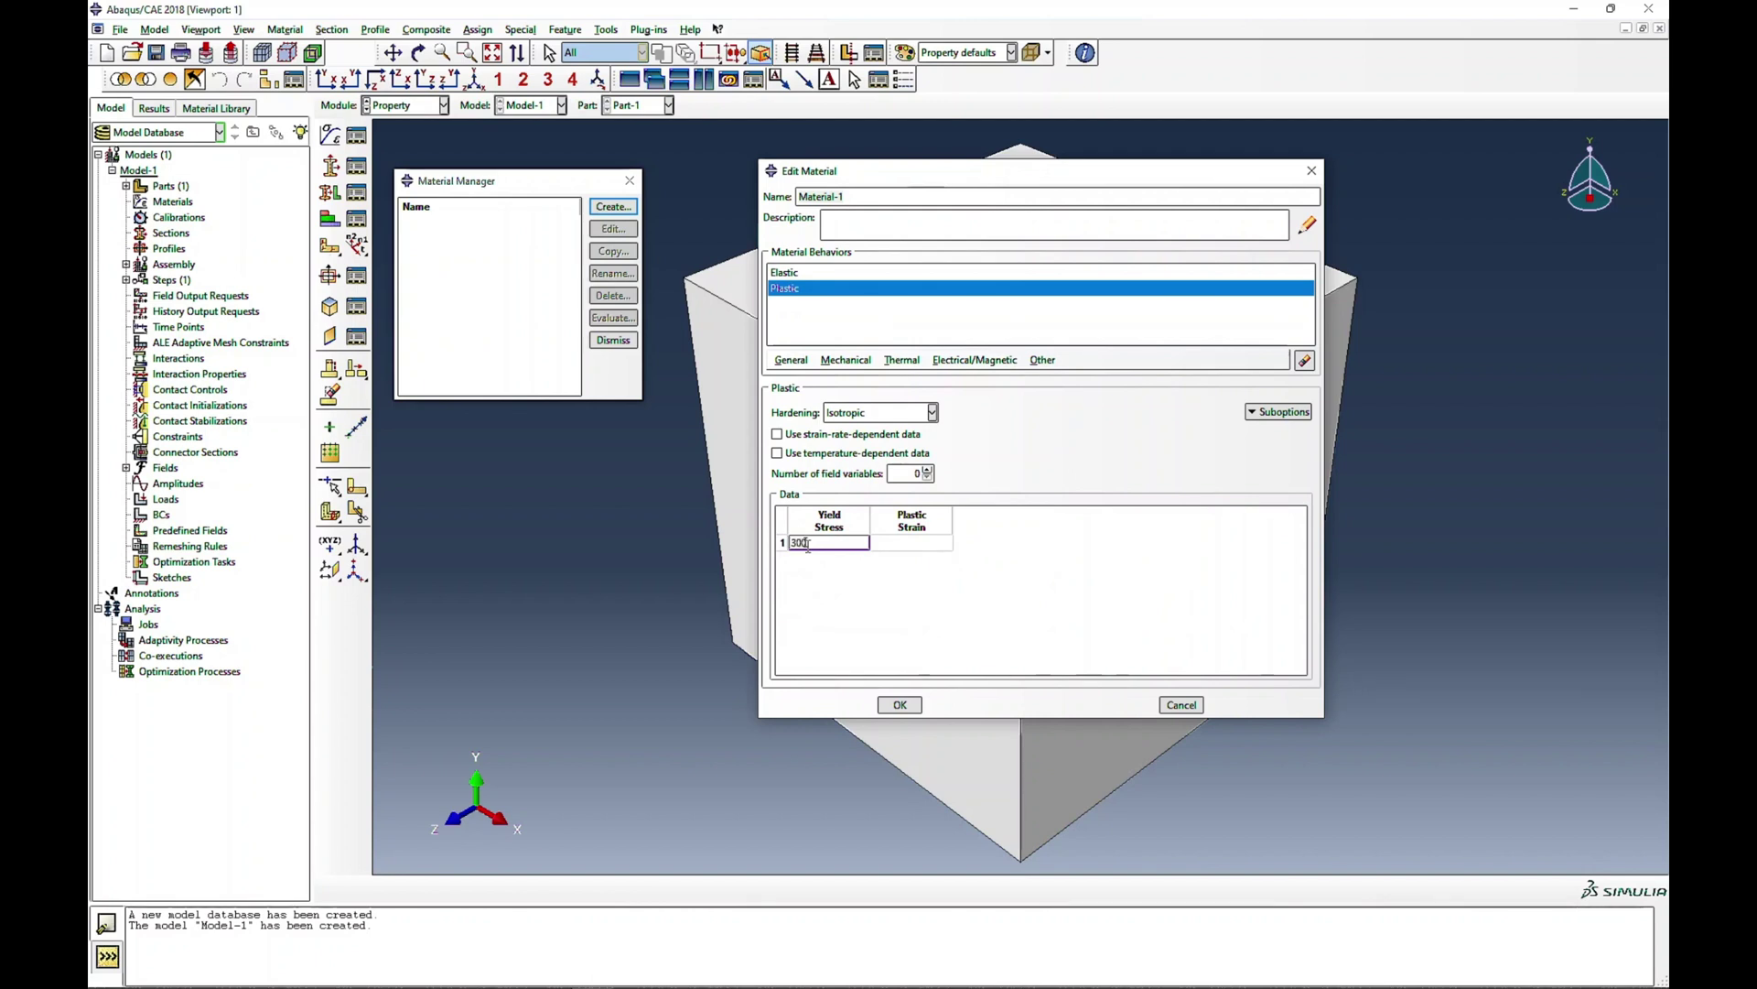
left_click(909, 542)
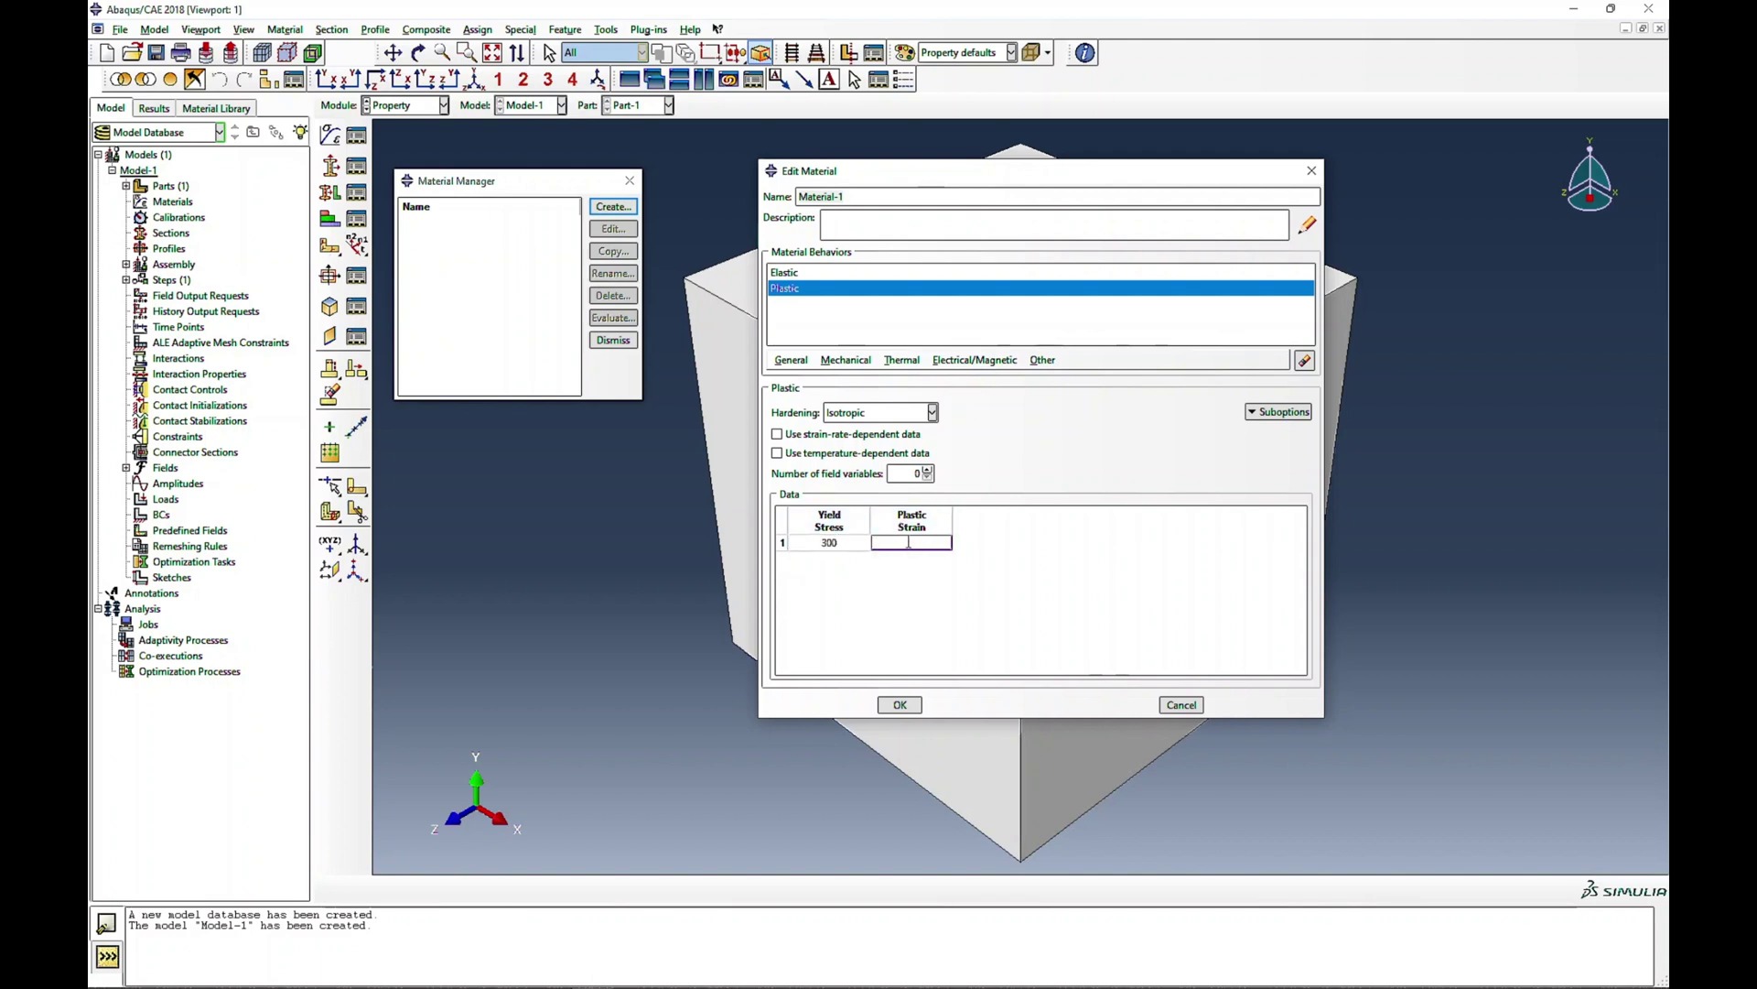
type("0.0")
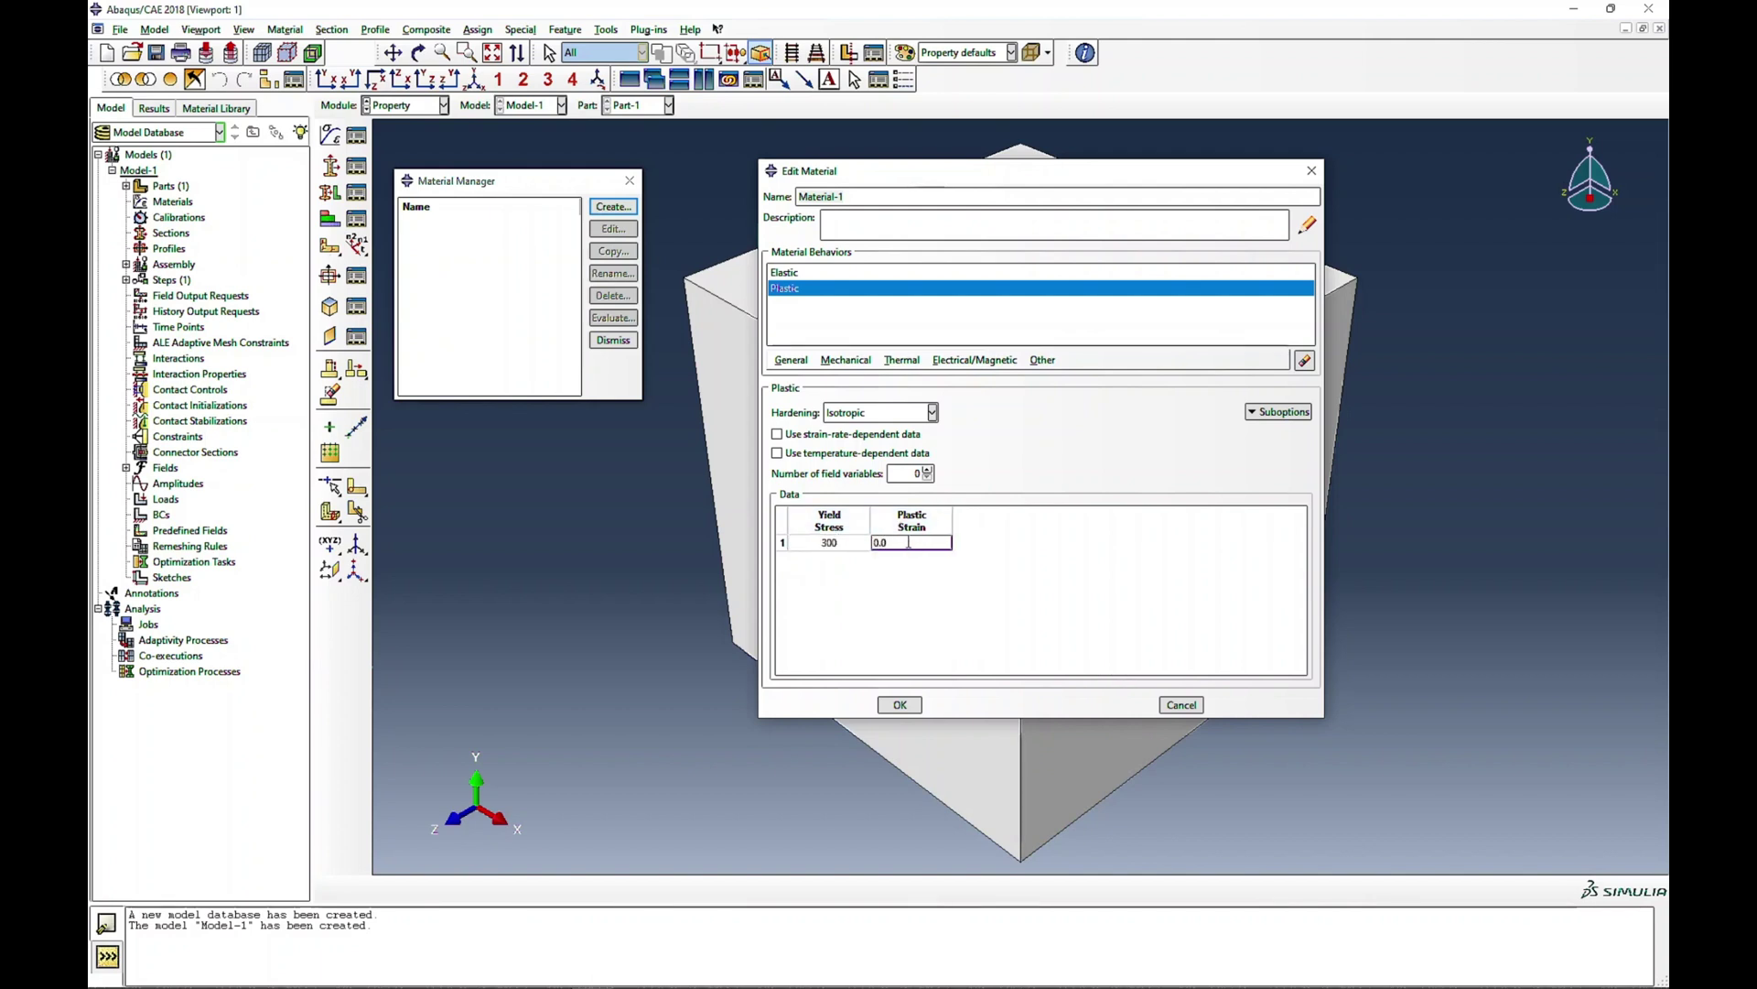
left_click(899, 705)
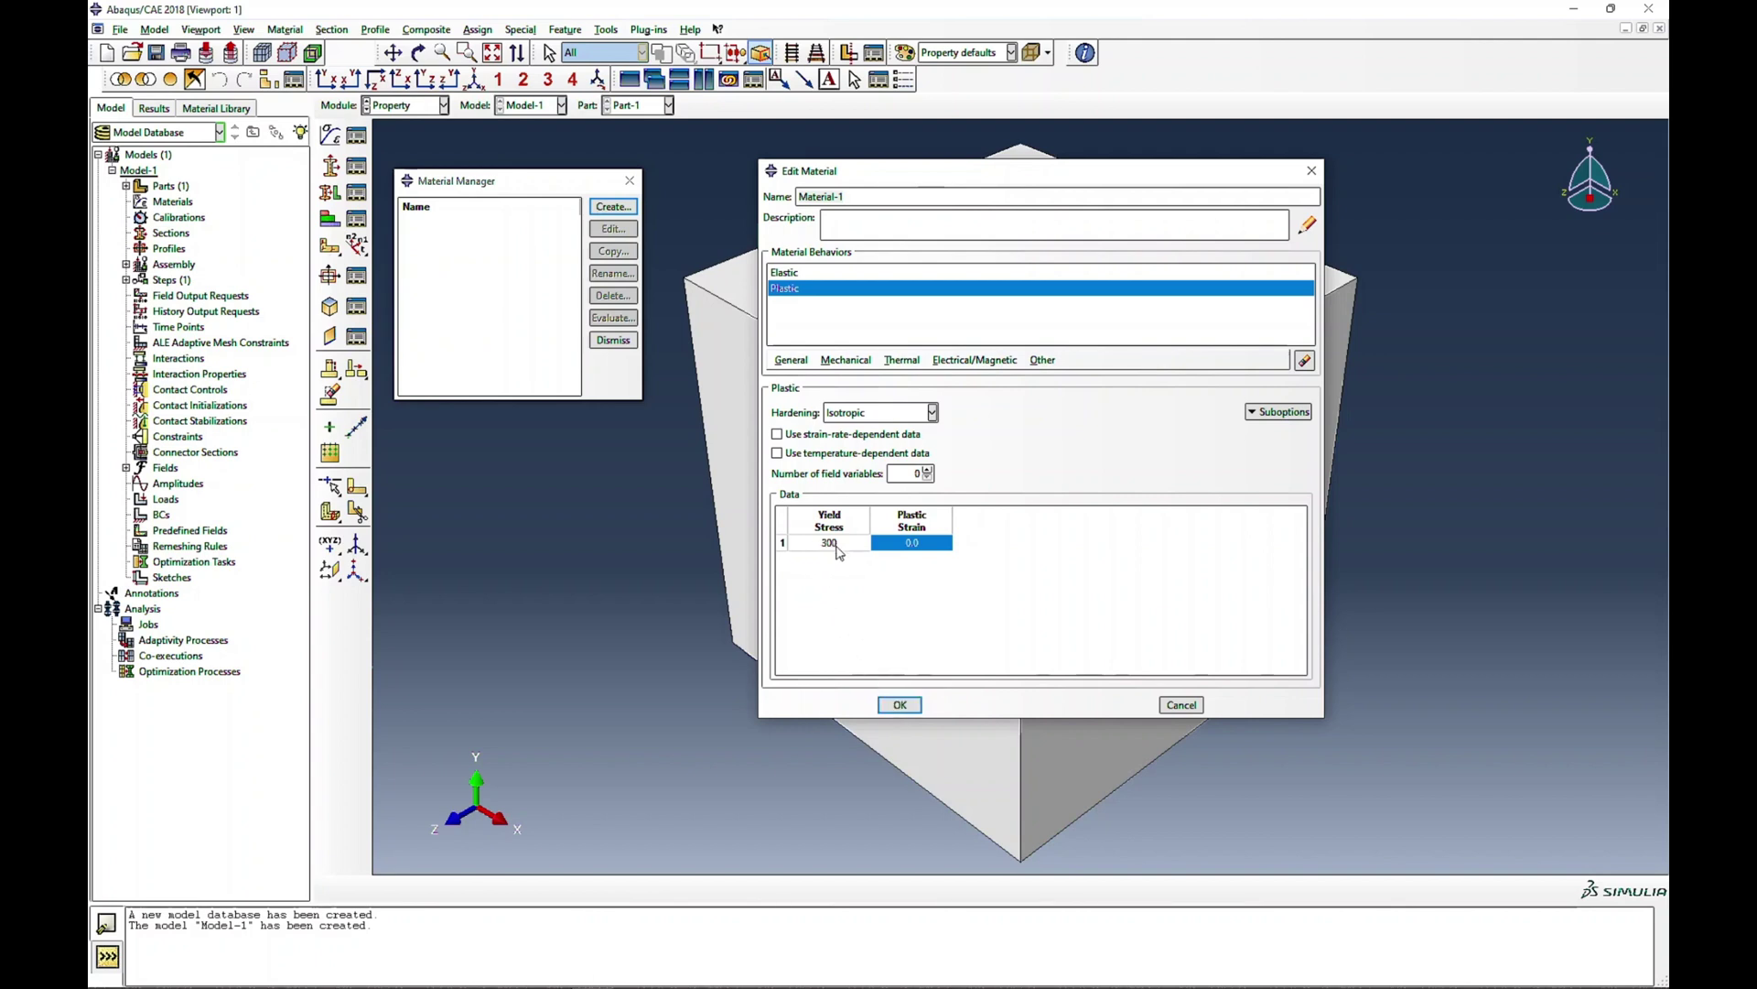
Save Material-1 and create solid homogeneous Section-1 using Material-1
left_click(900, 704)
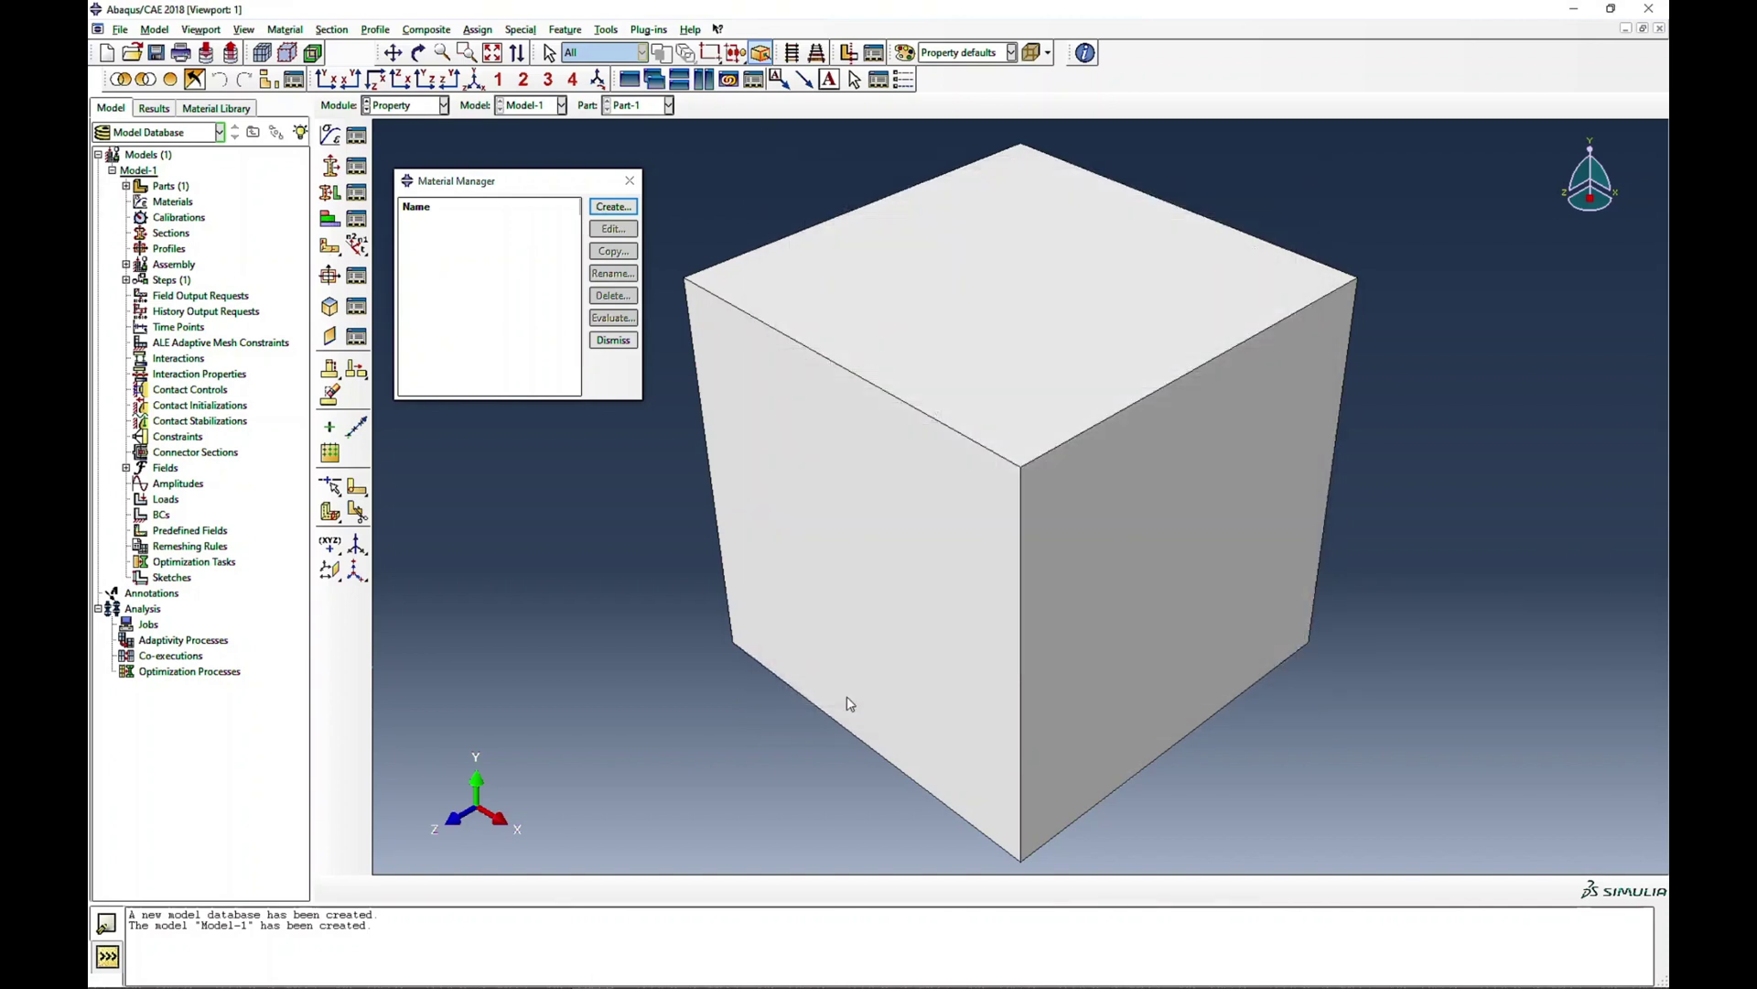
left_click(331, 165)
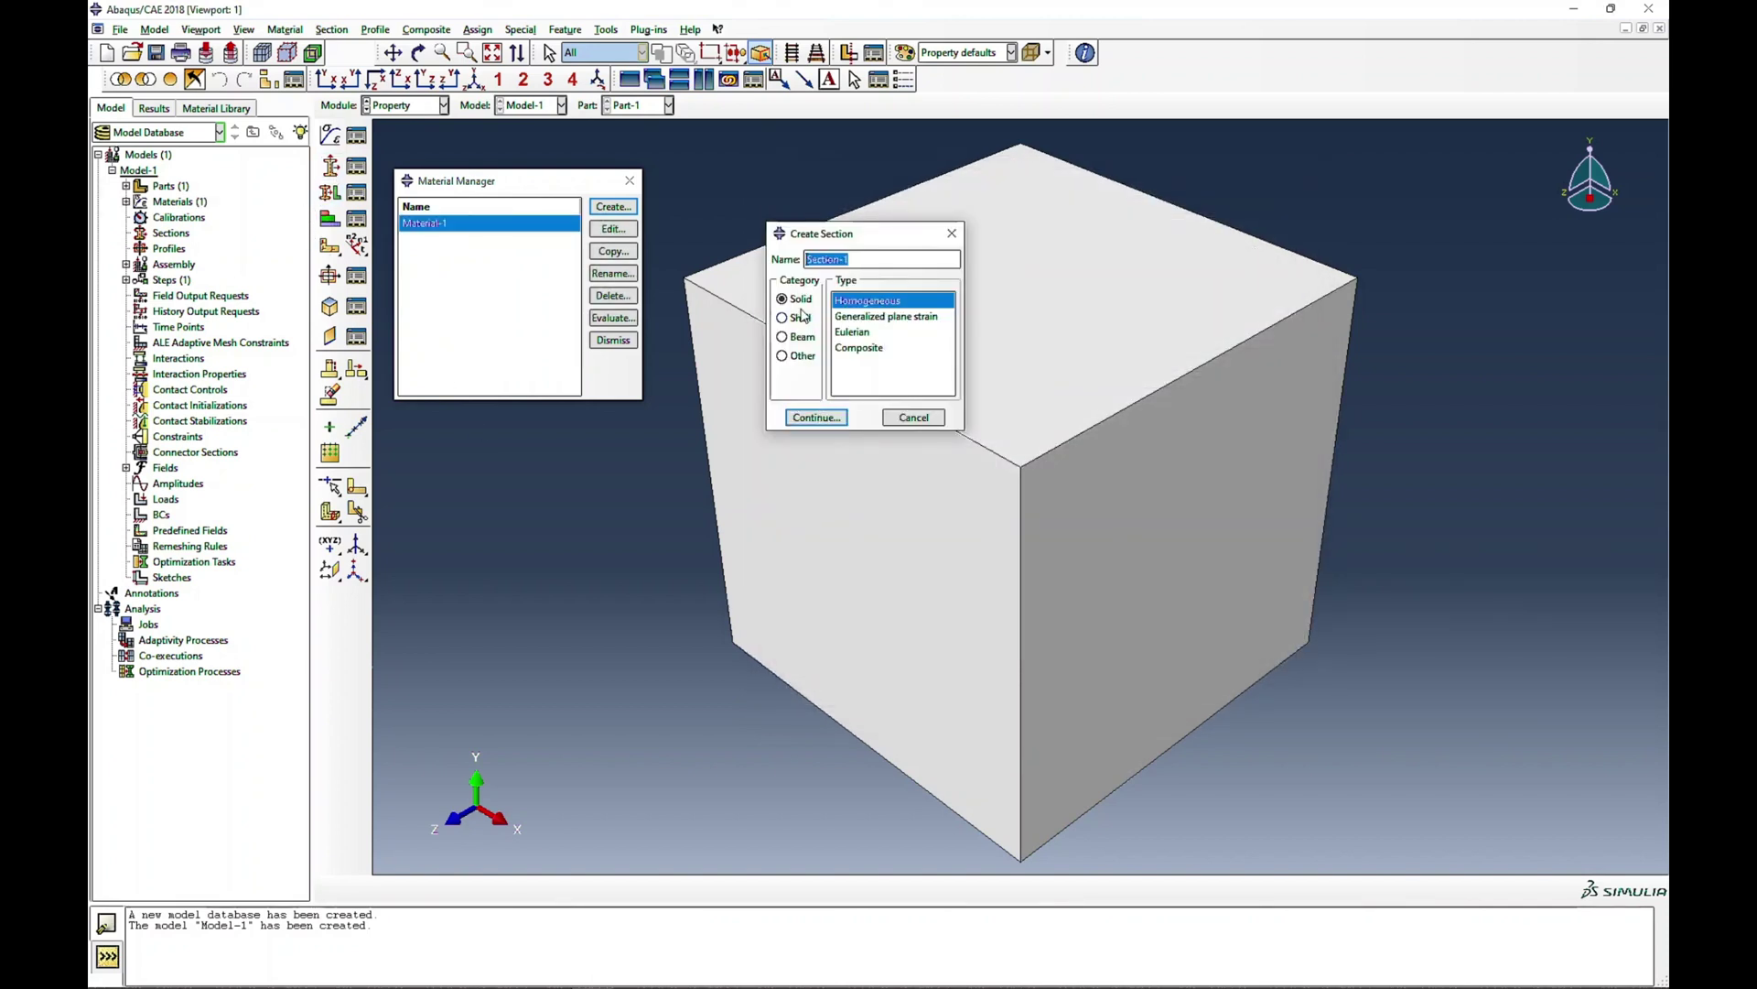
left_click(815, 418)
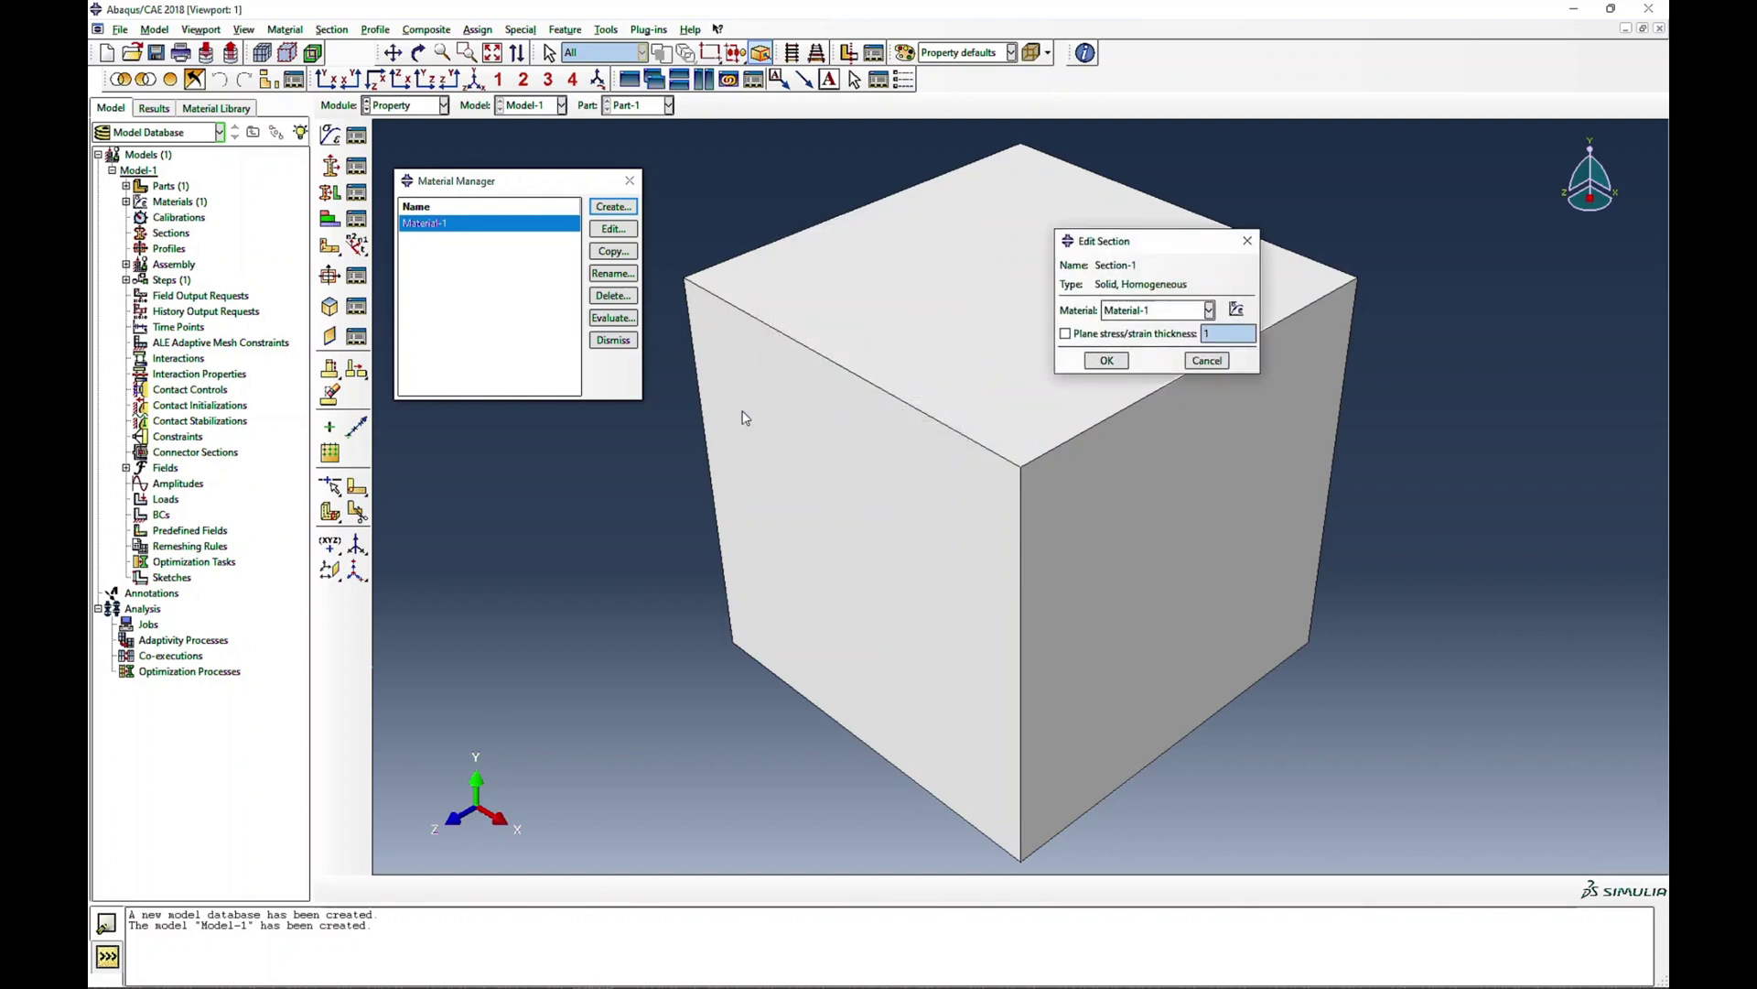
left_click(1105, 362)
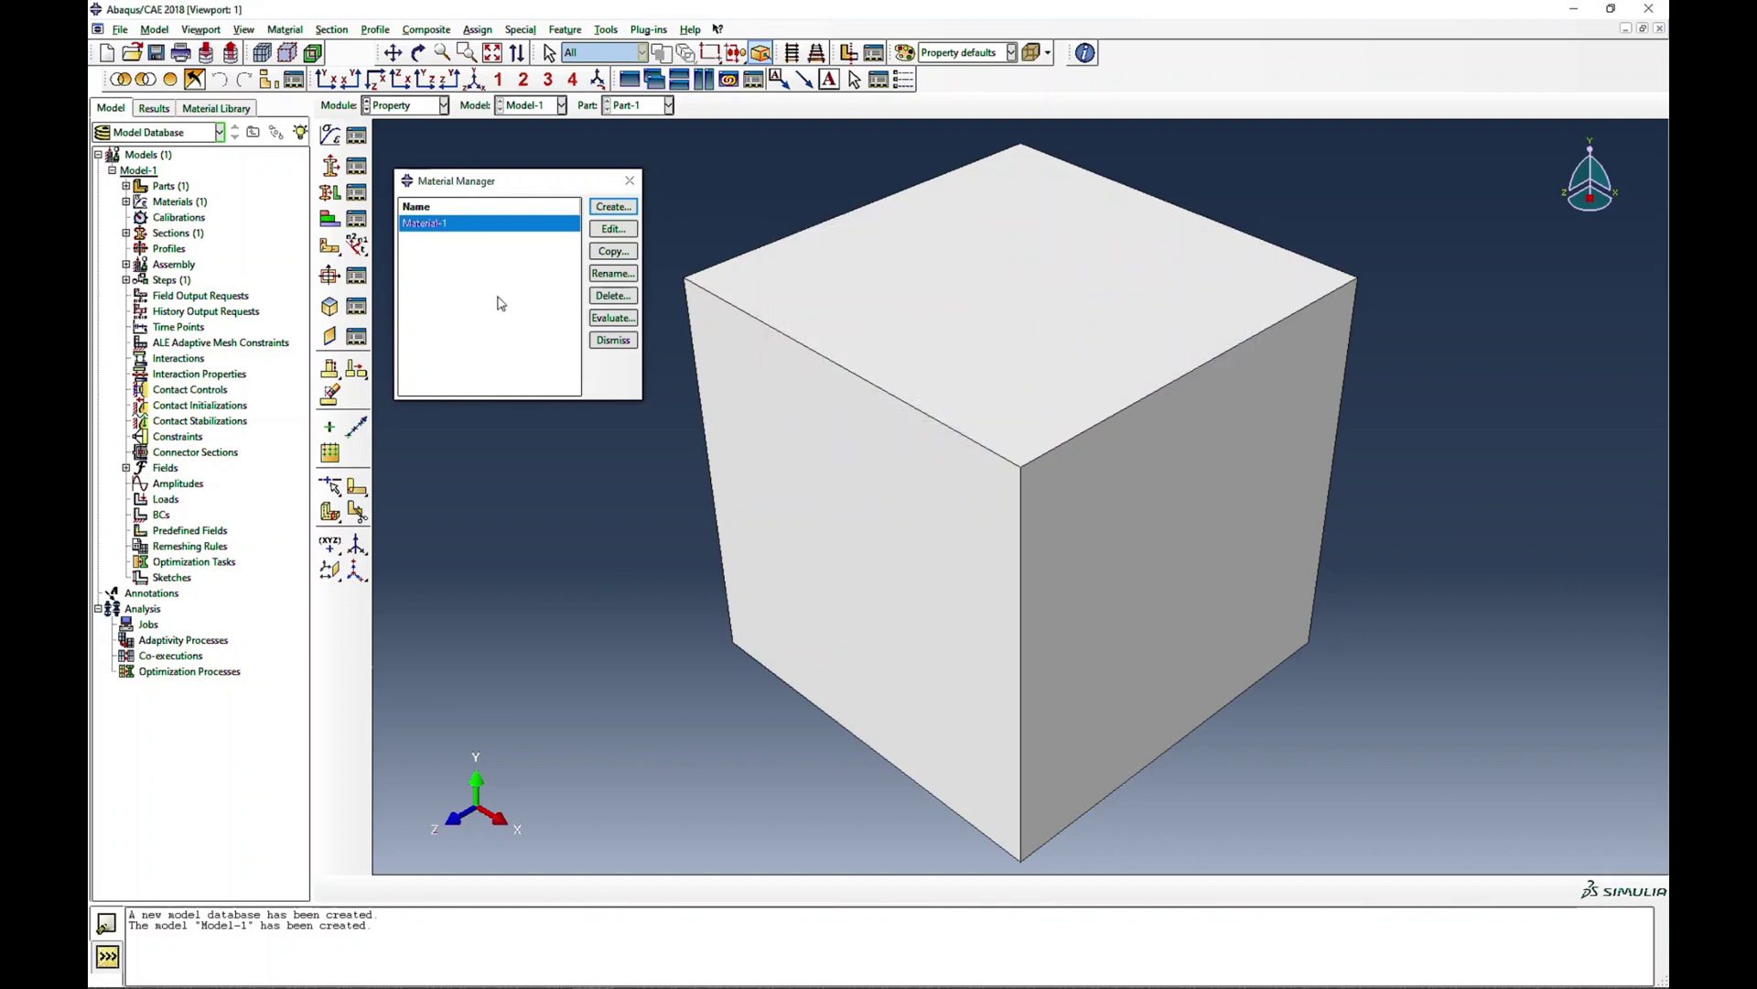
left_click(613, 340)
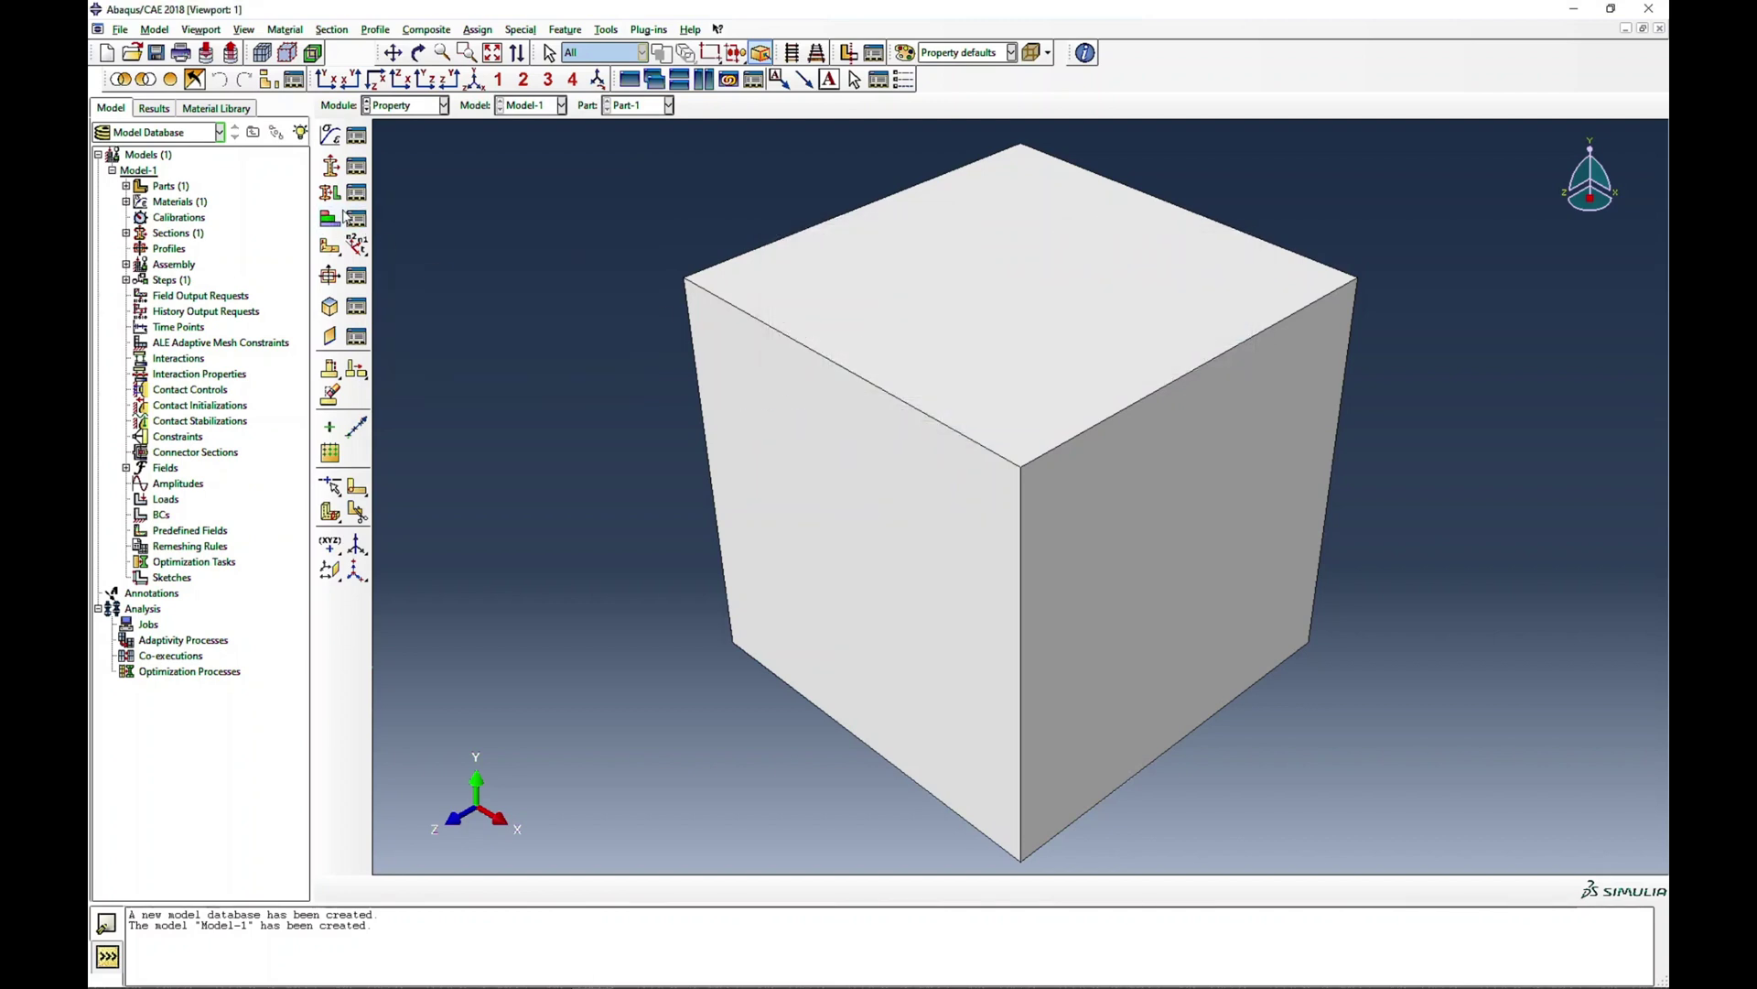
Assign Section-1 to the whole cube
left_click(329, 192)
left_click(806, 513)
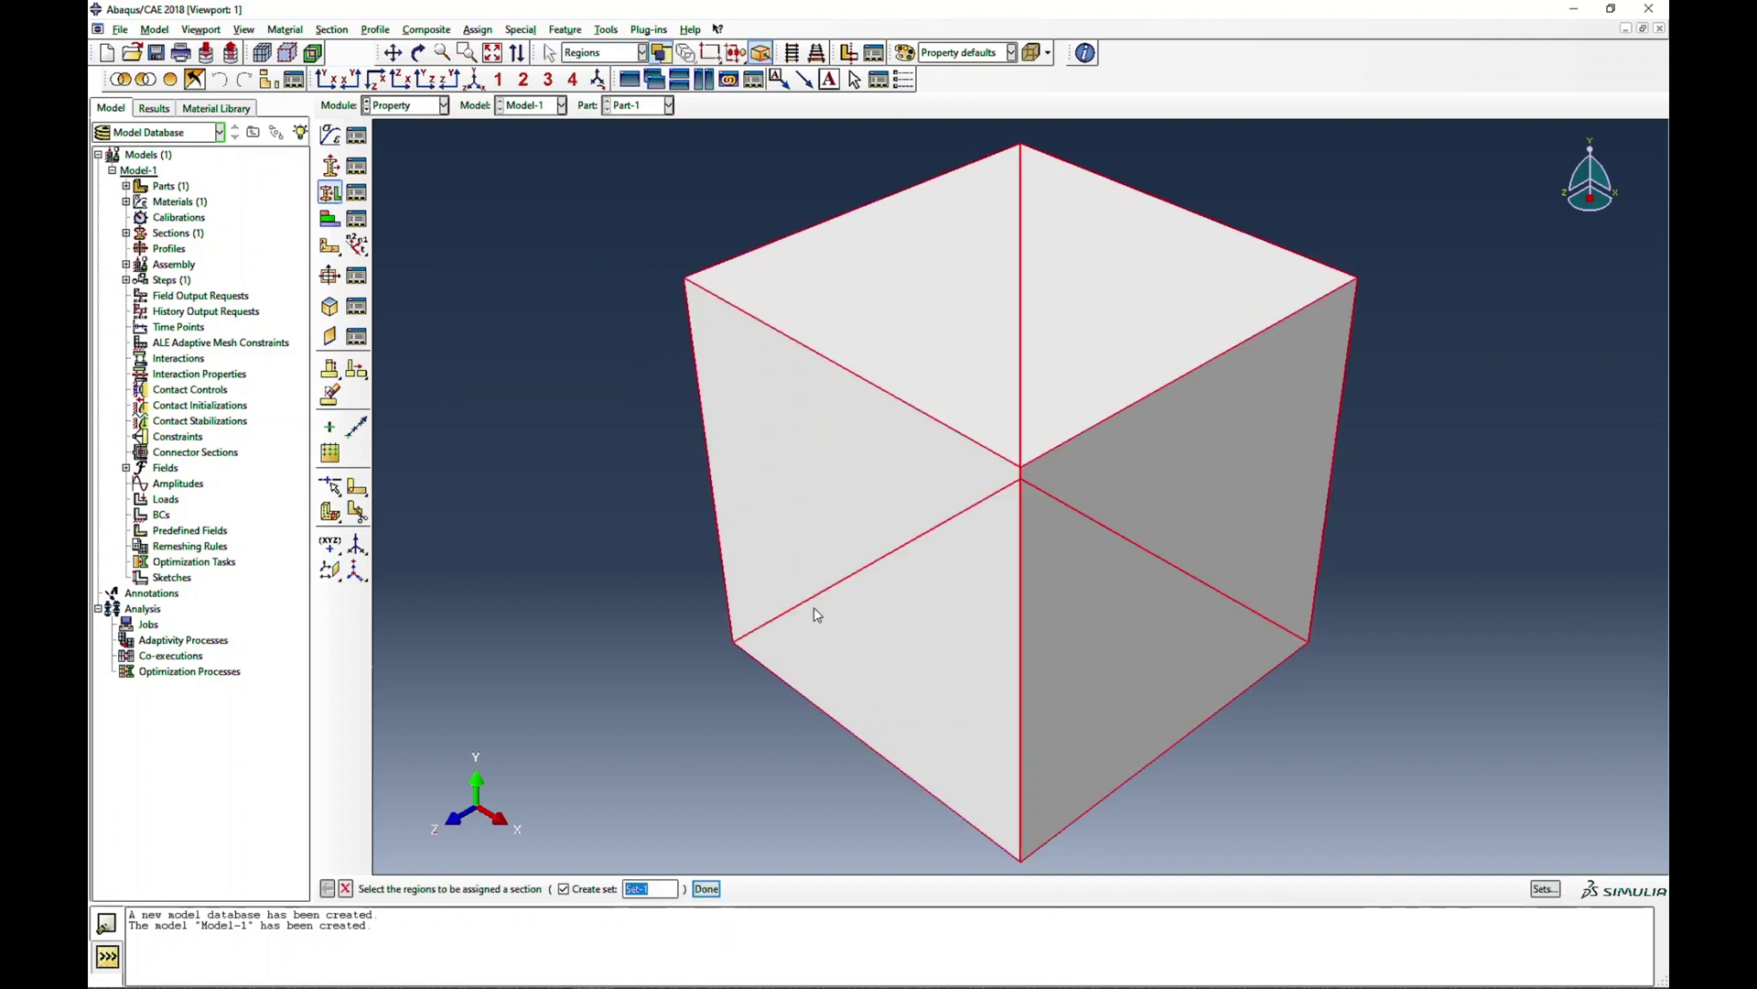
left_click(705, 888)
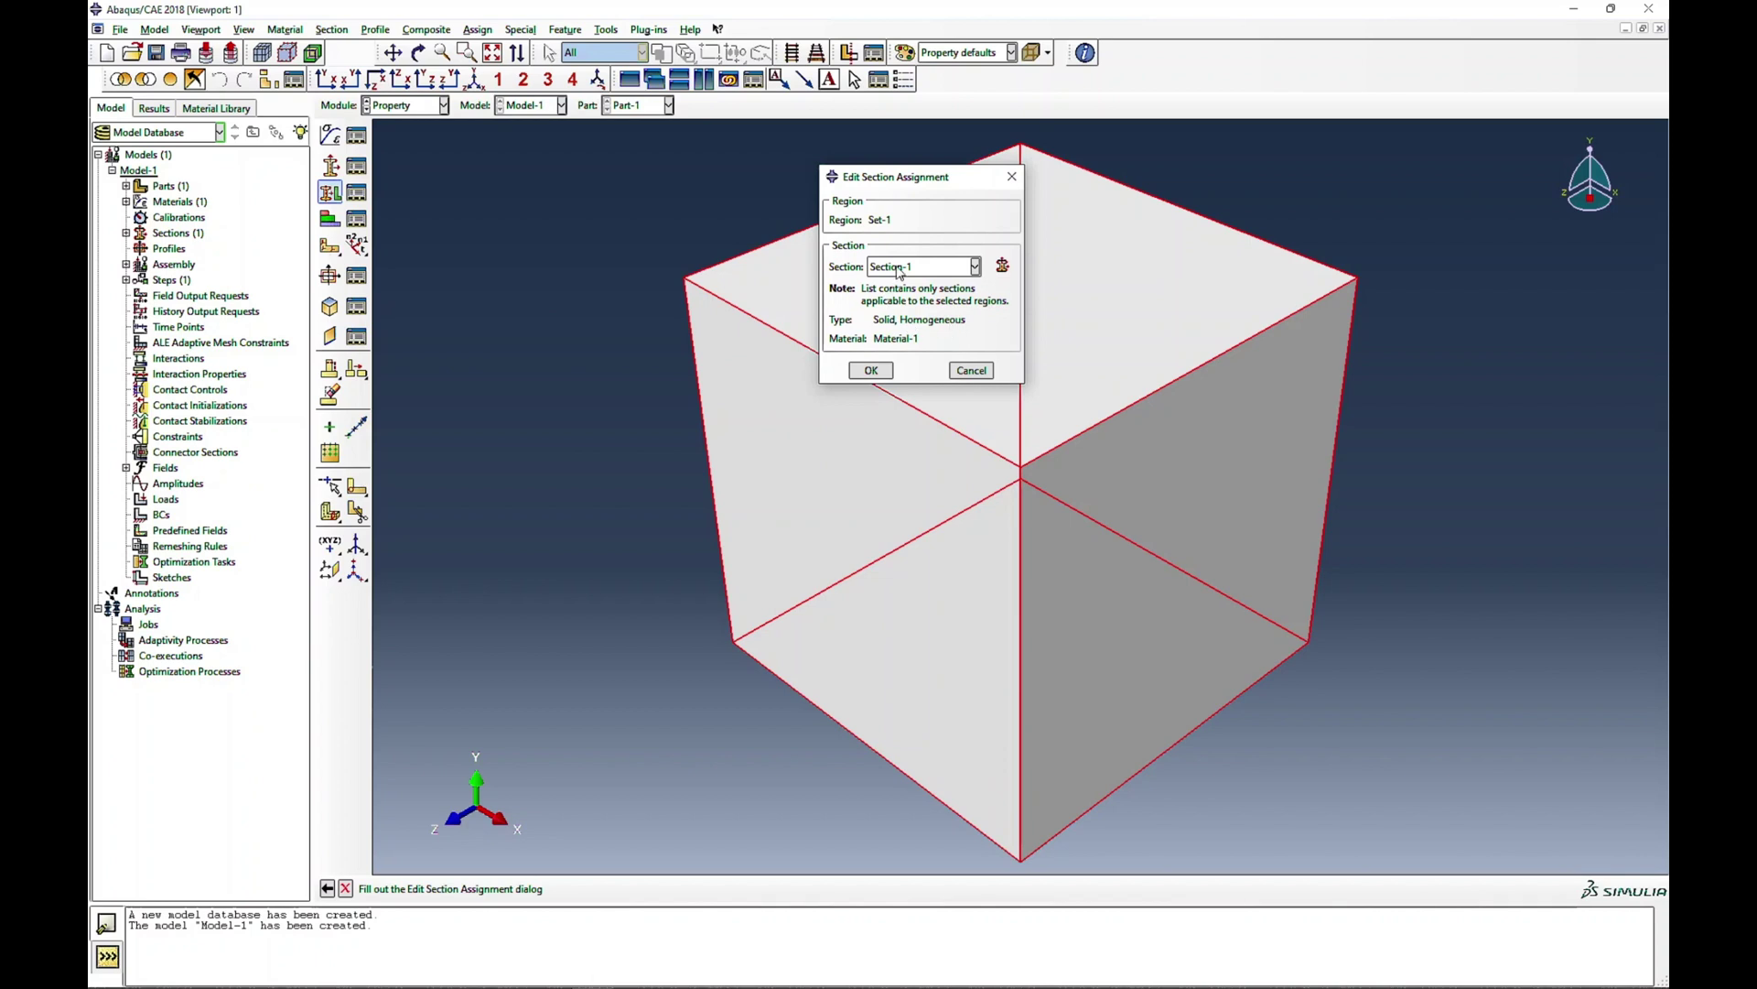
left_click(870, 369)
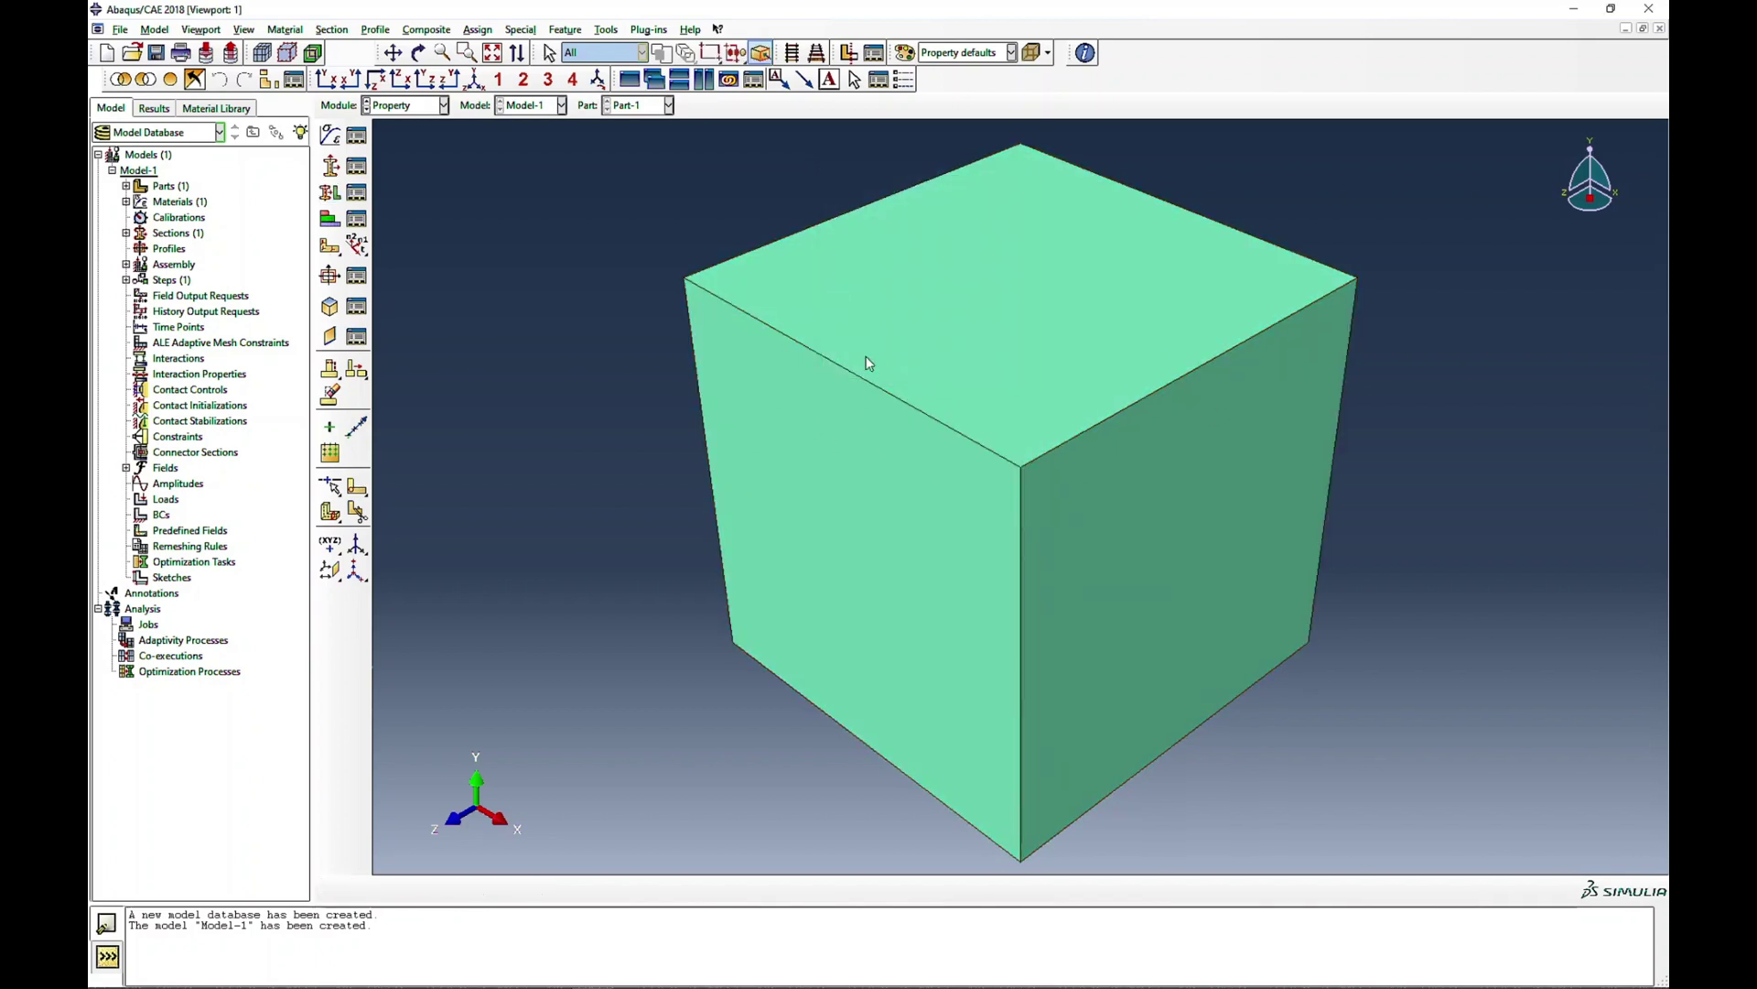
In the Assembly module, add a dependent instance of Part-1
left_click(403, 104)
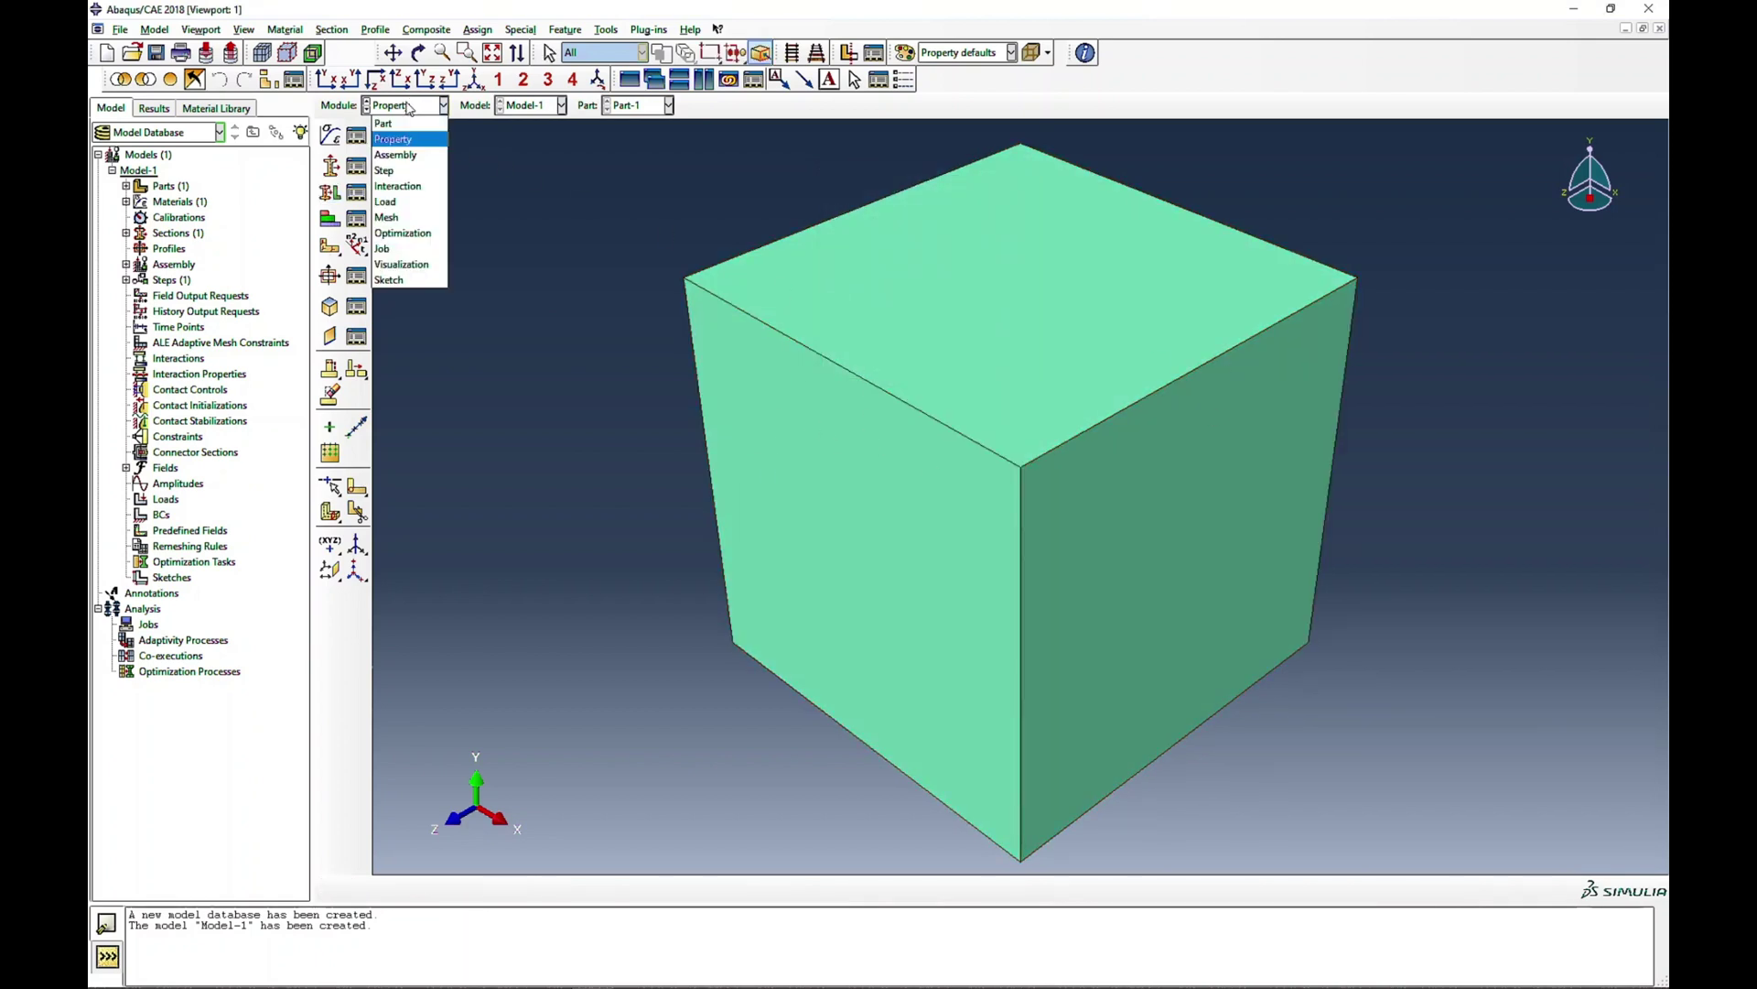
left_click(402, 152)
left_click(330, 135)
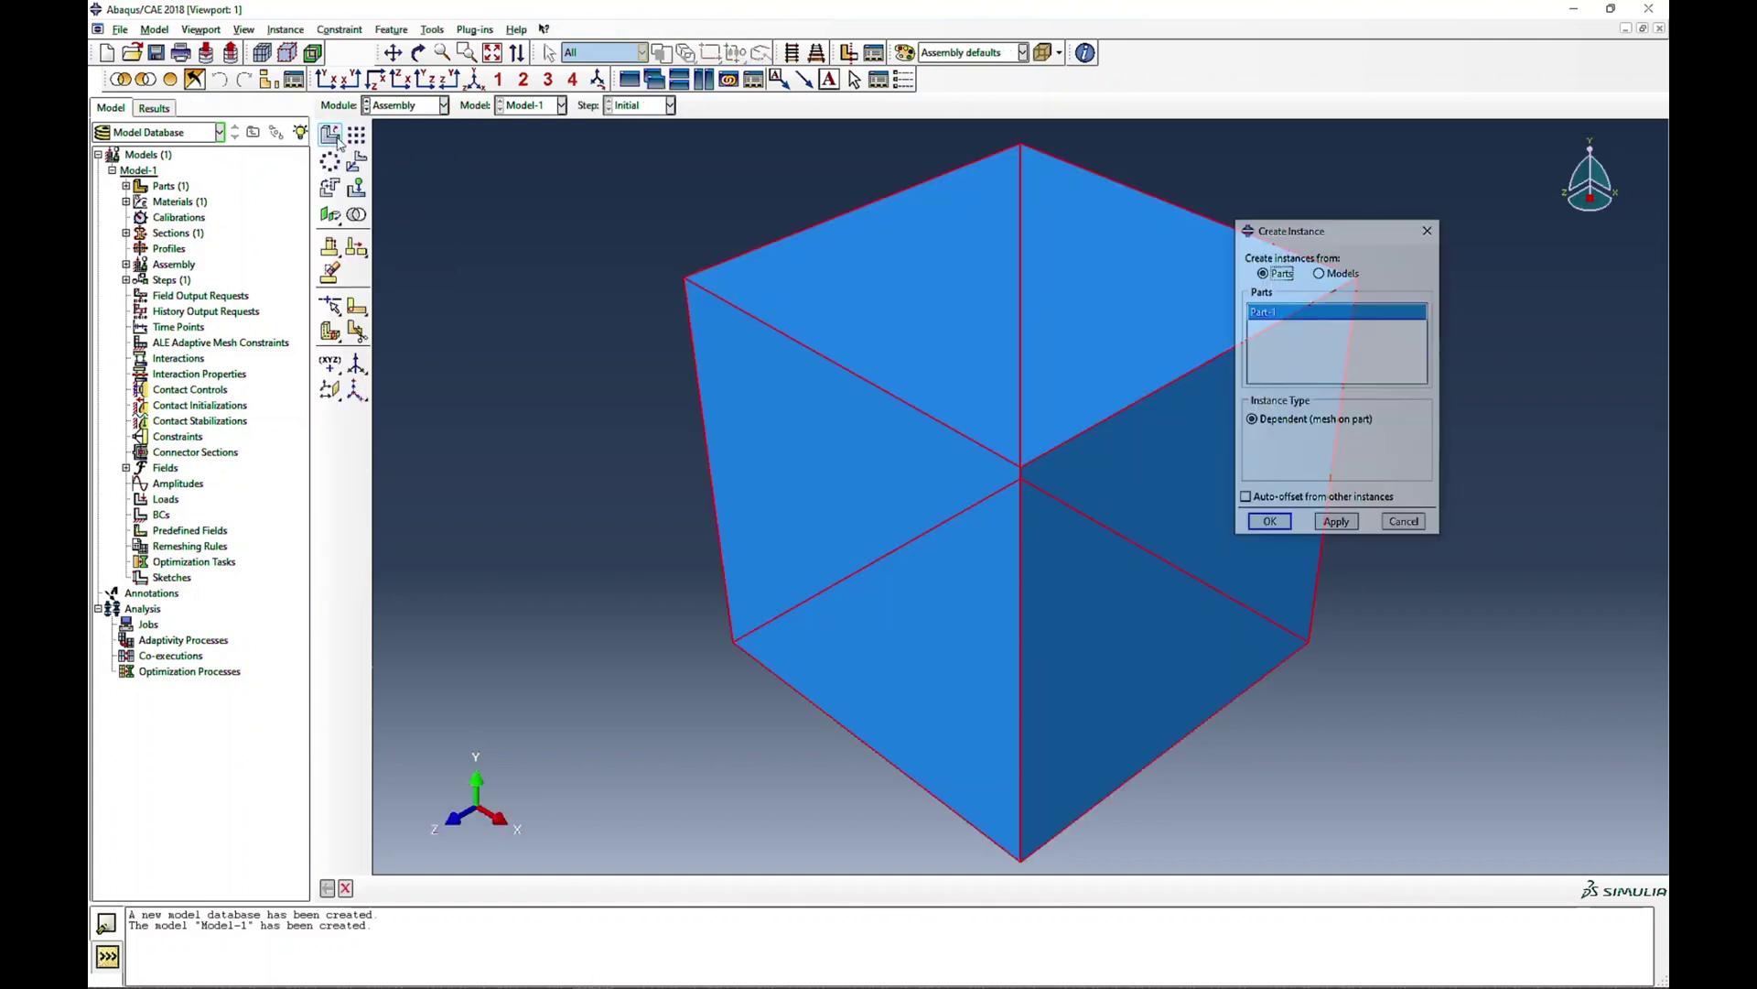
left_click(1269, 525)
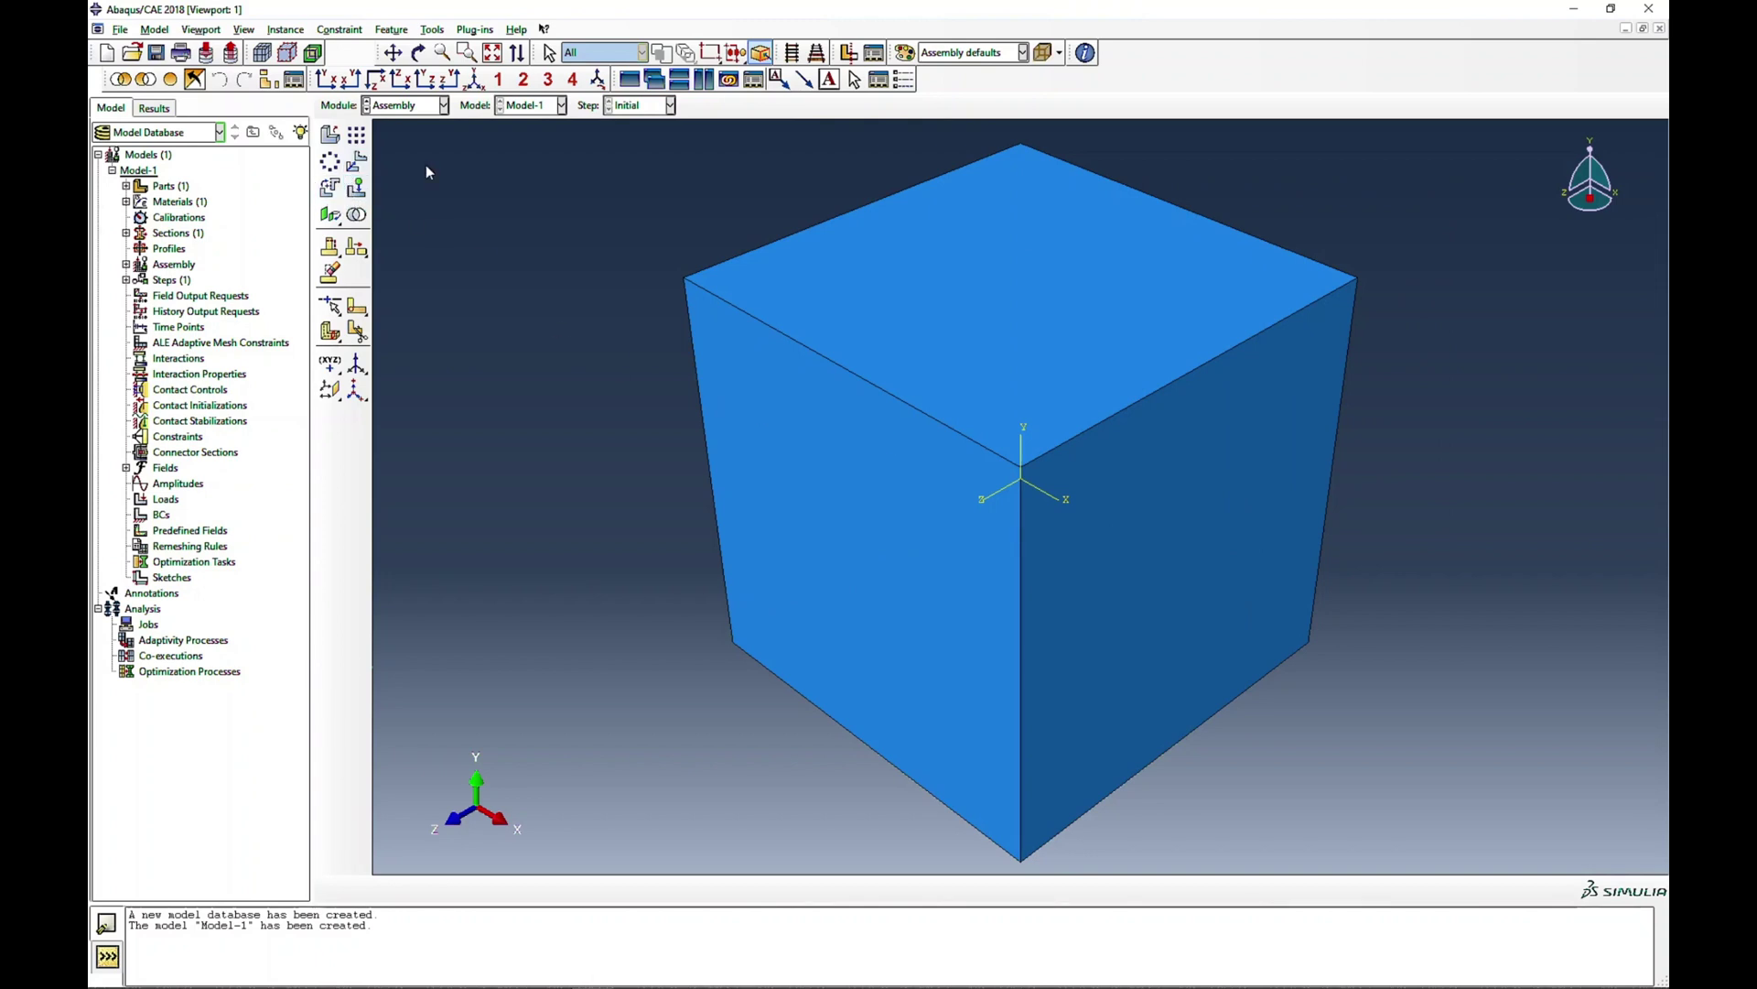
left_click(414, 106)
In the Step module, create Step-1 as a Static, General step
left_click(409, 173)
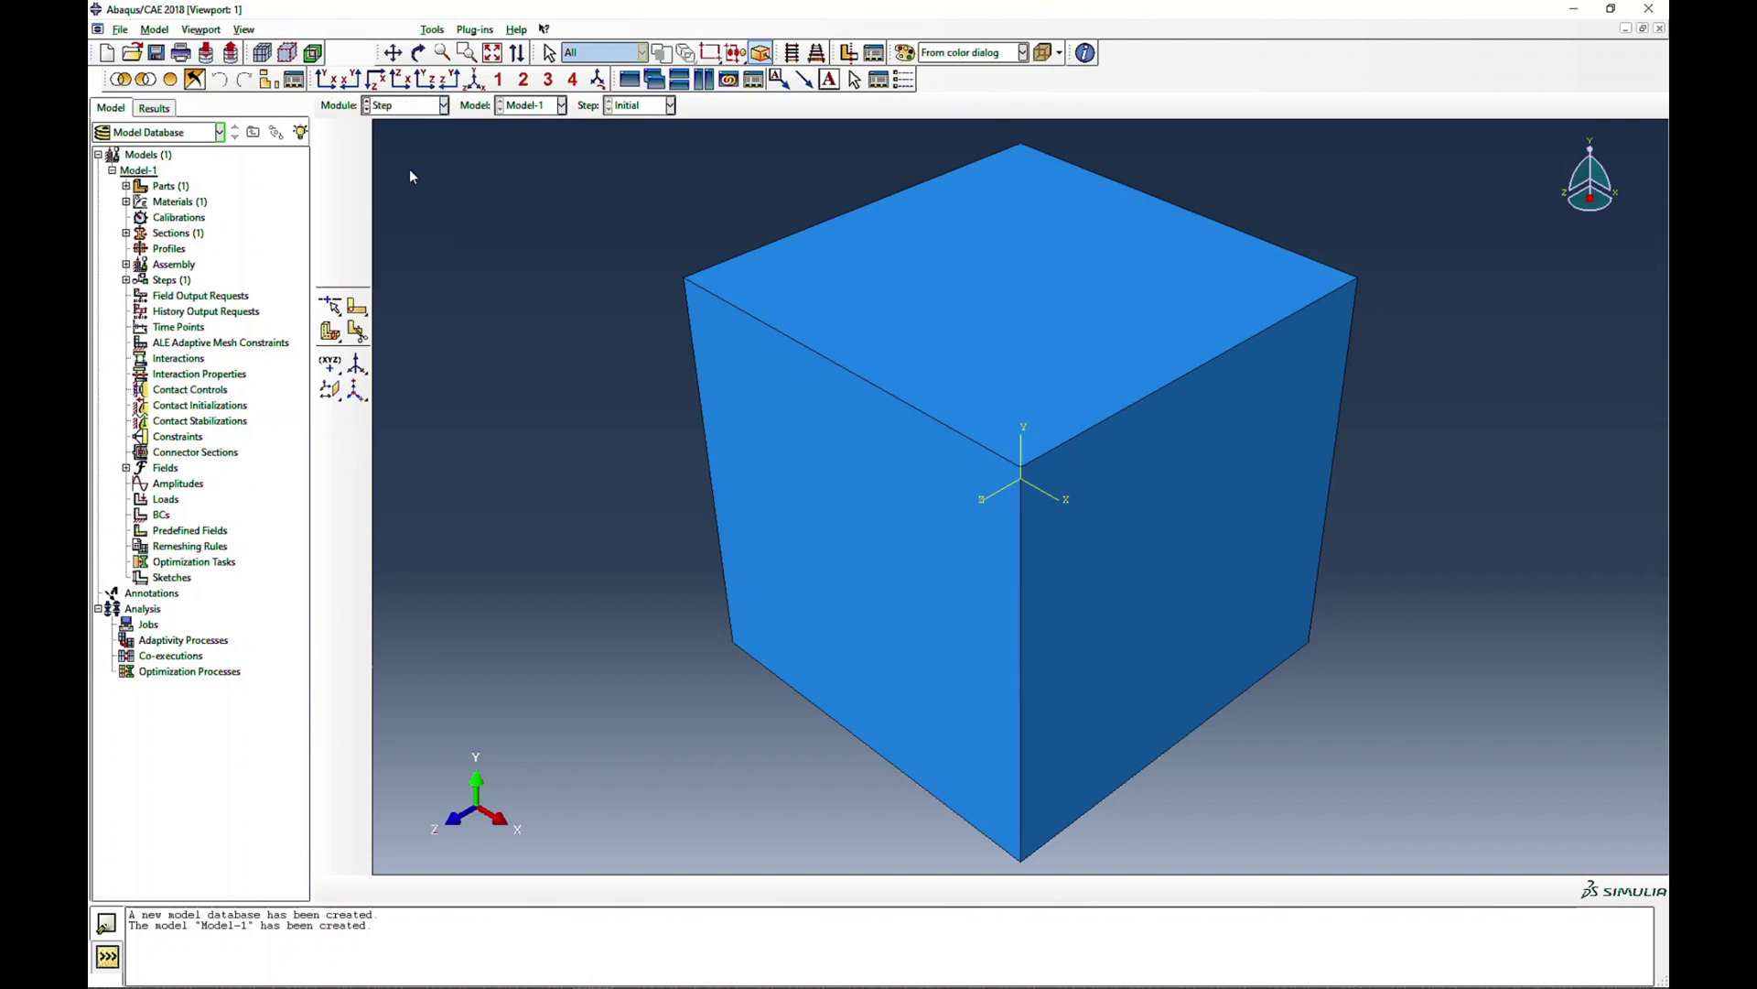
left_click(356, 135)
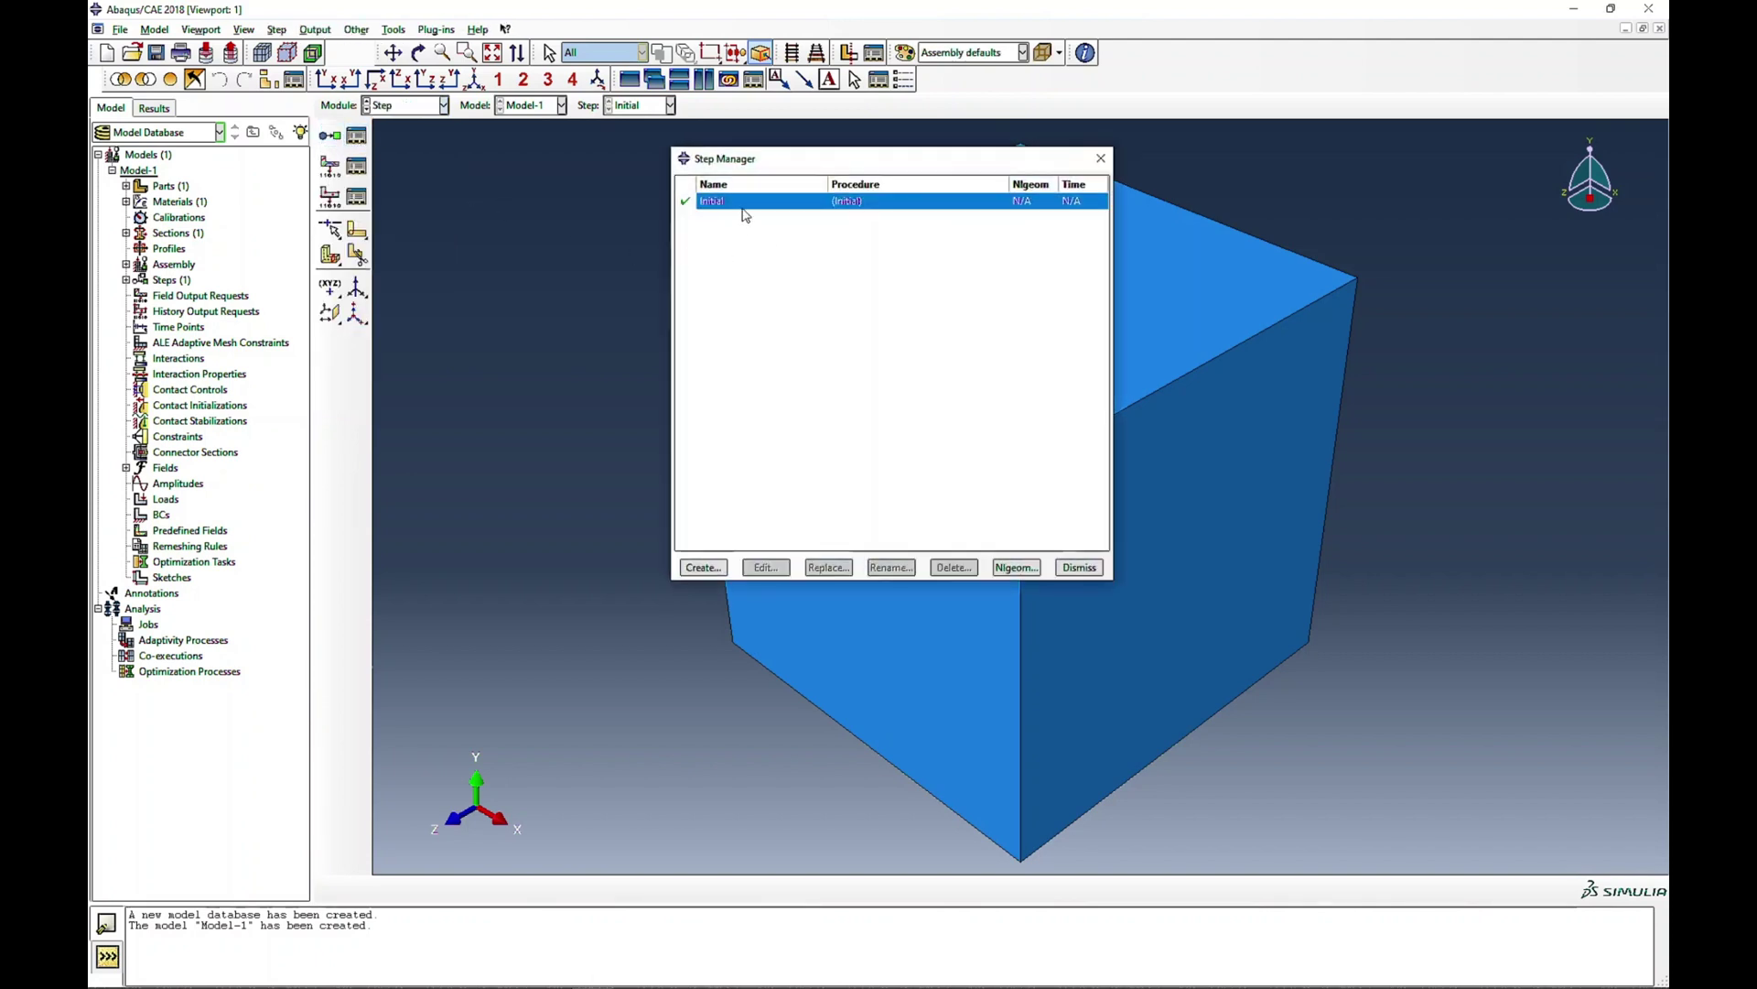
left_click(703, 566)
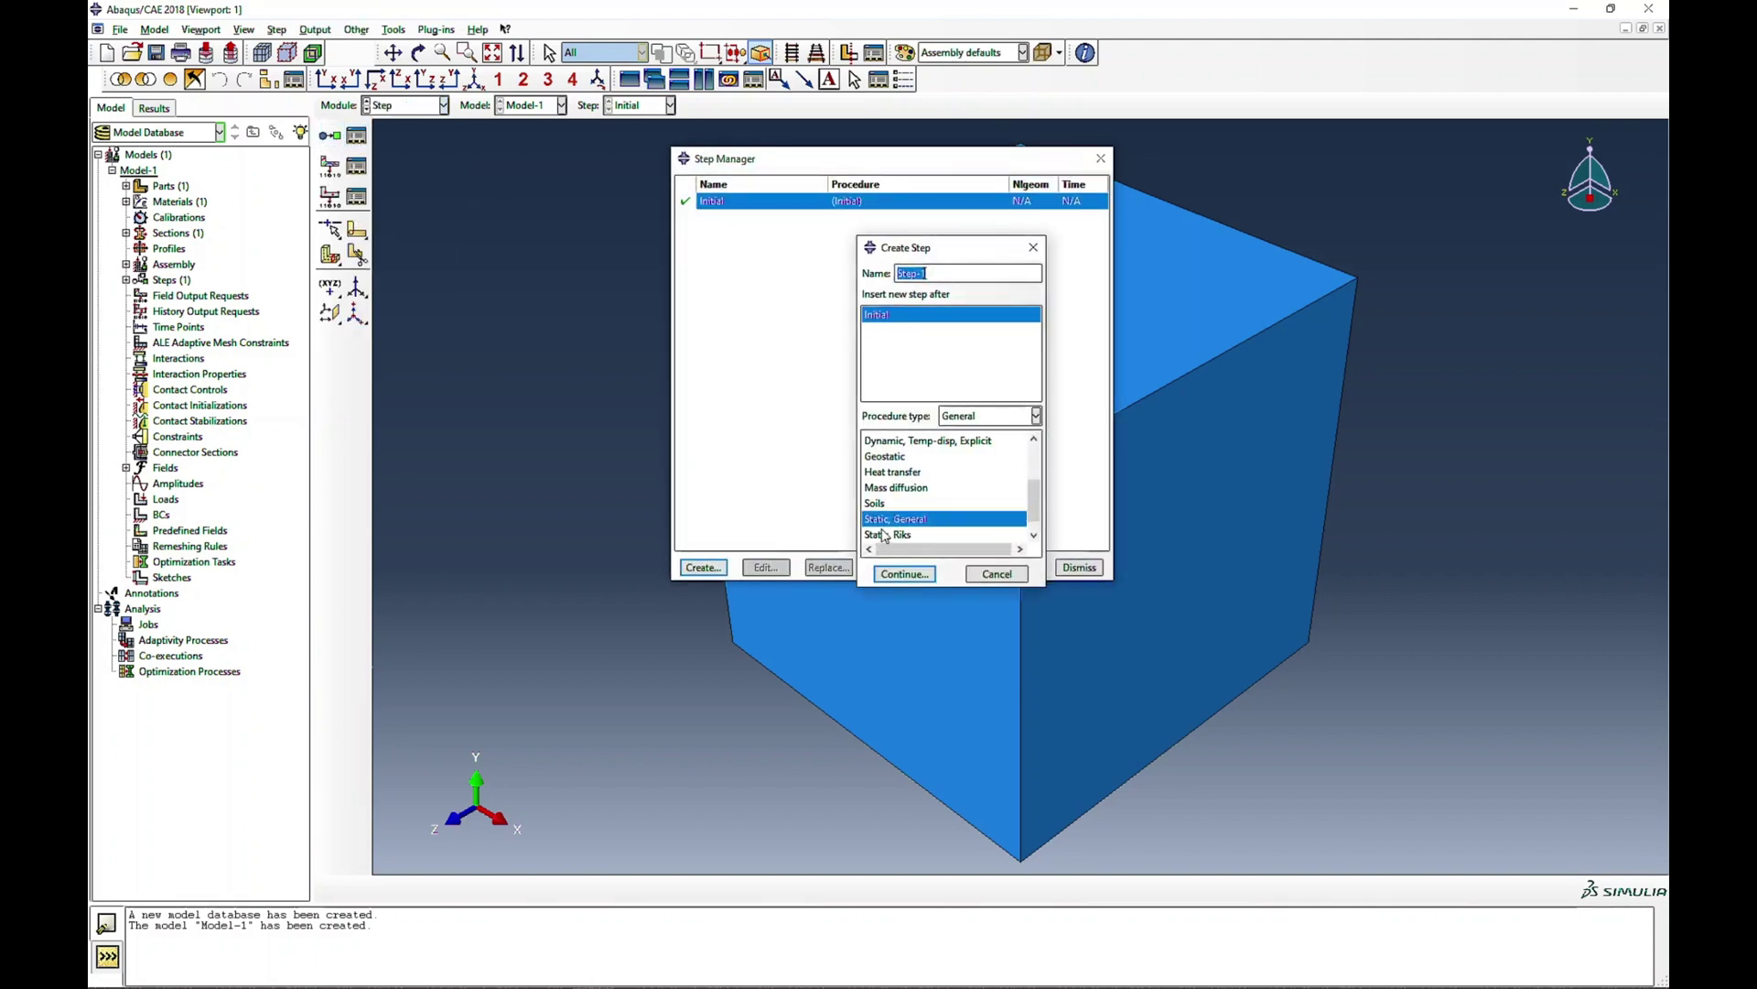
left_click(905, 573)
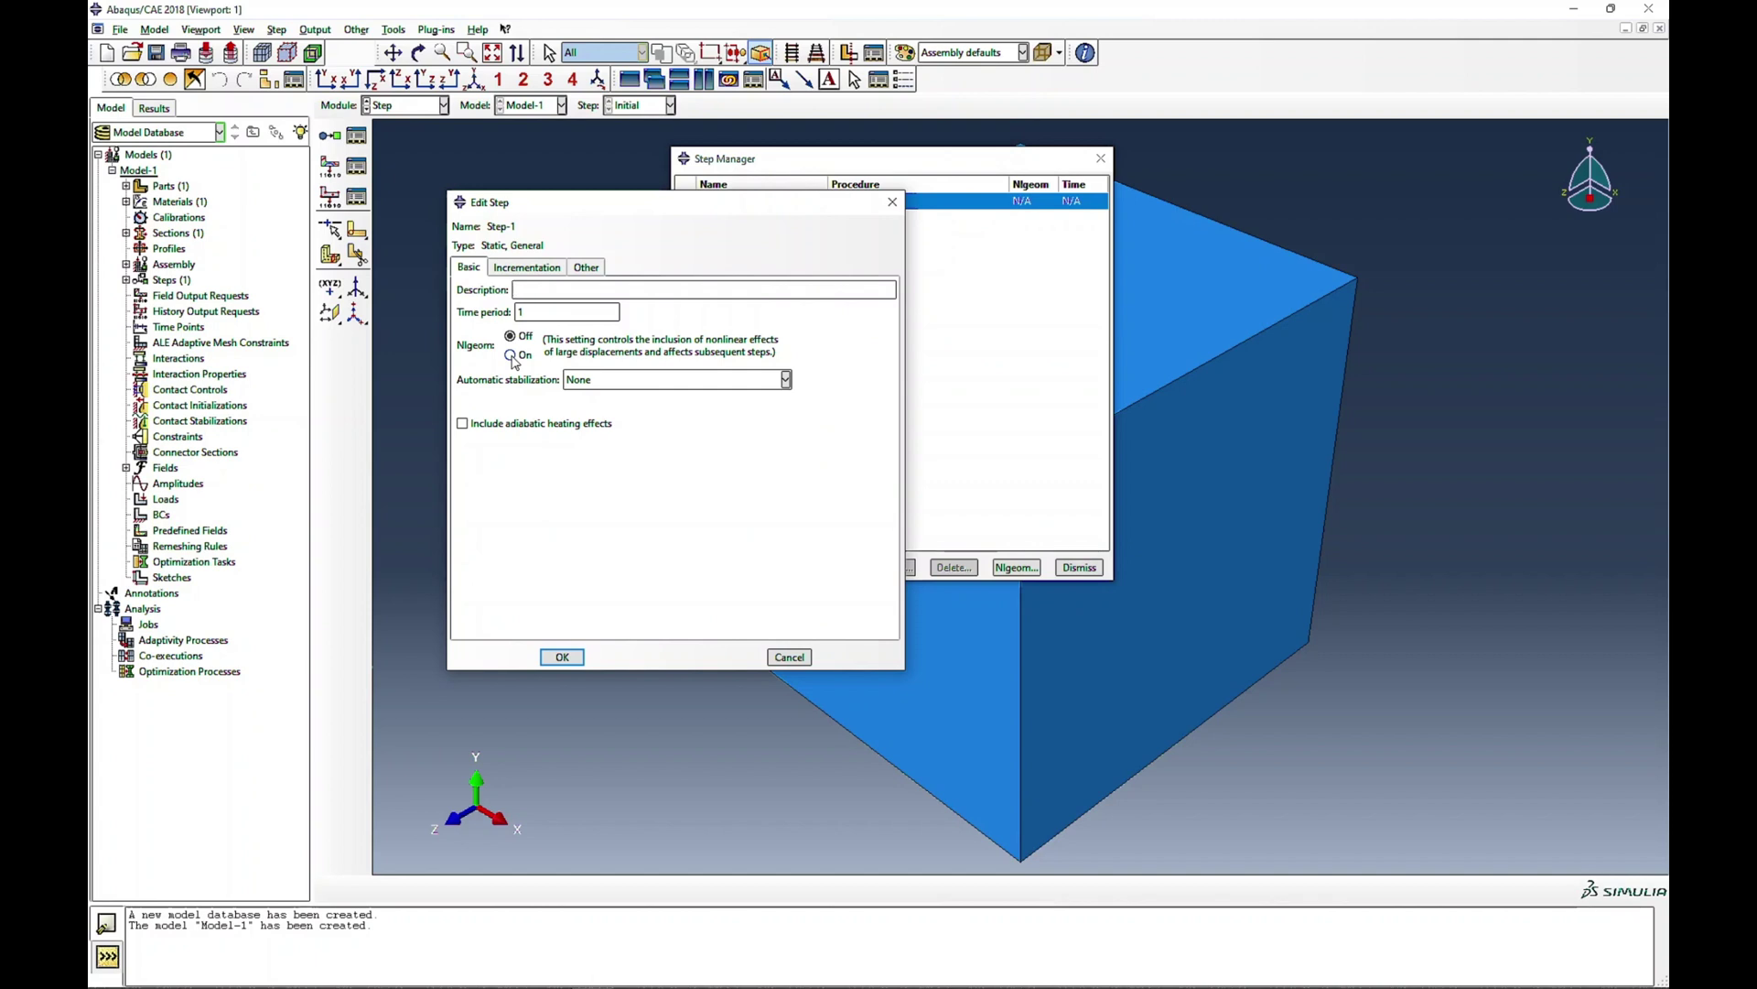
Set Step-1 to 10000 maximum increments with 0.1 initial and maximum increment size
left_click(545, 269)
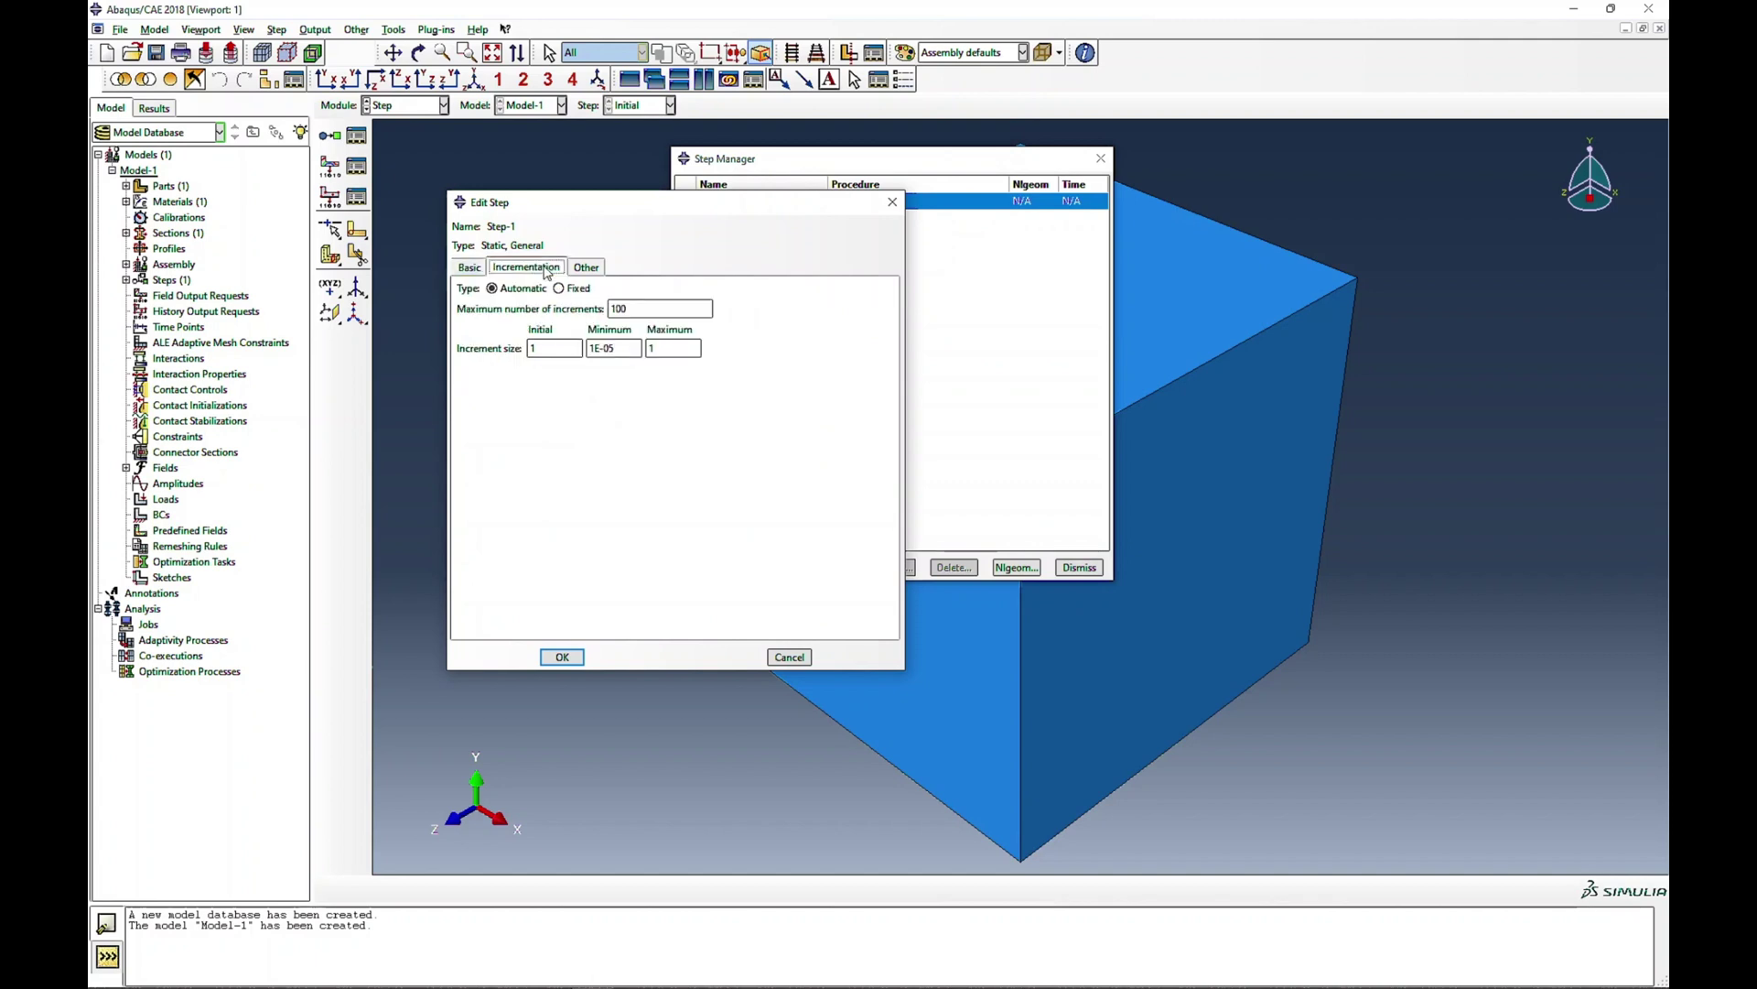
left_click(674, 307)
type("00")
double_click(668, 350)
type("0.1")
left_click(468, 267)
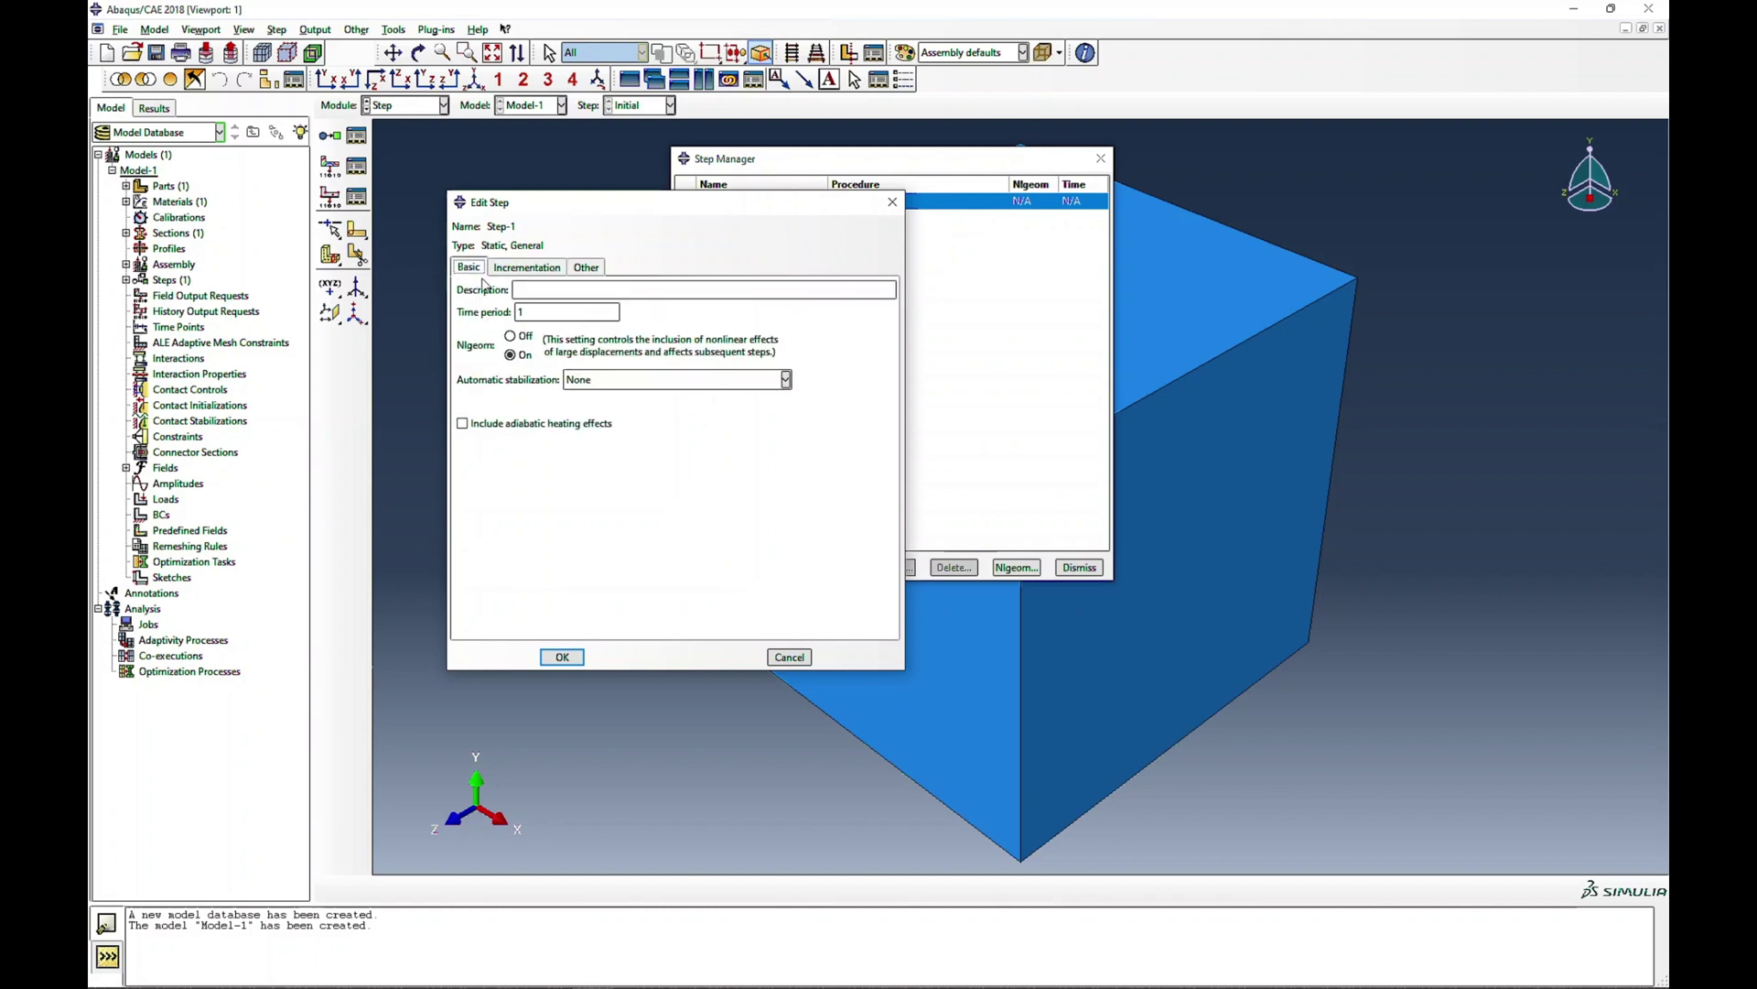
left_click(549, 267)
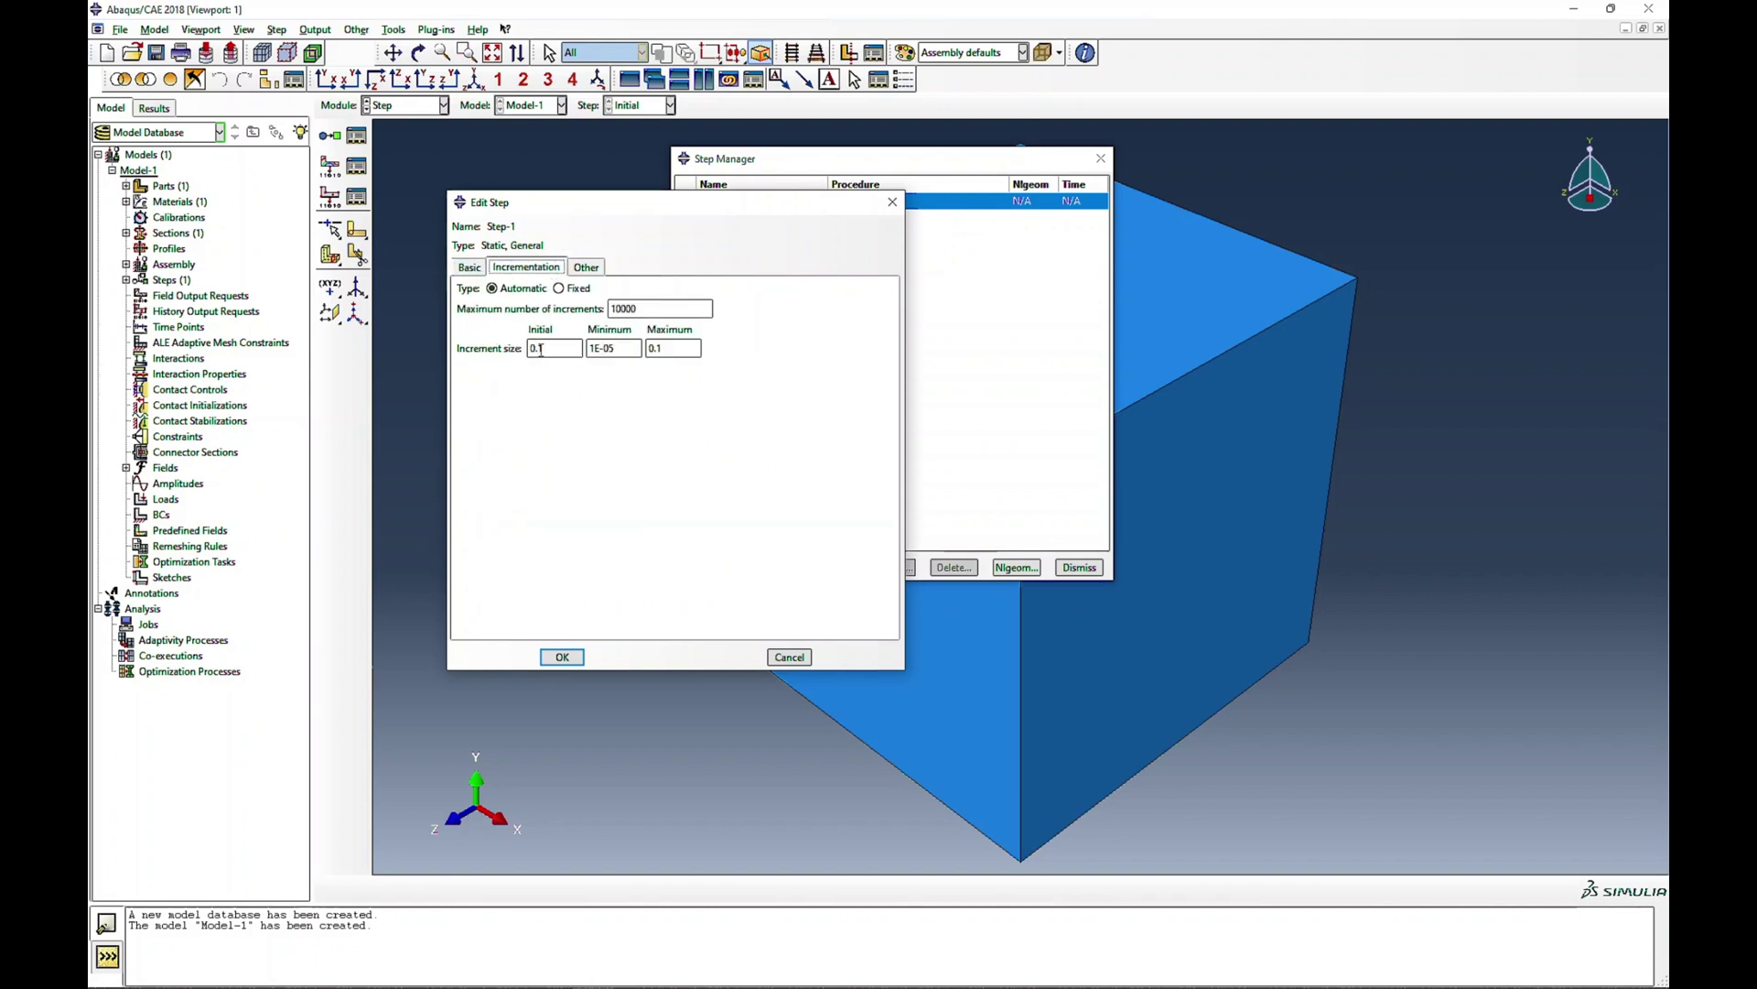
left_click(565, 660)
left_click(562, 657)
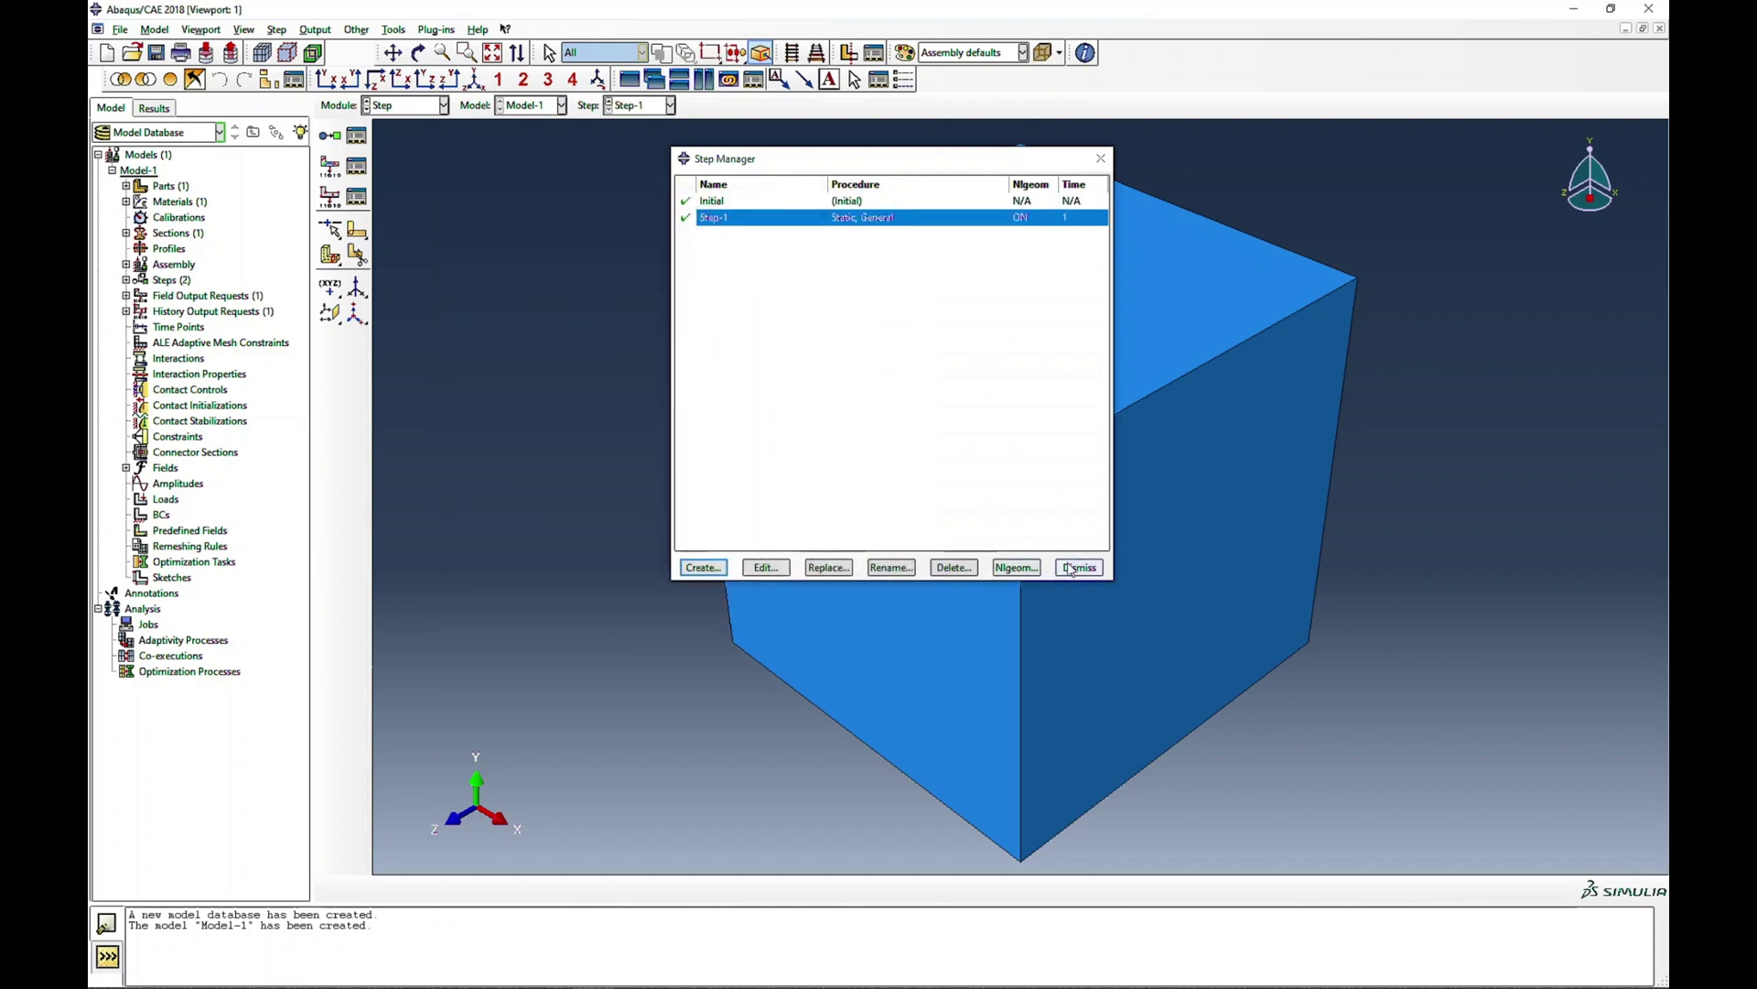
In the Load module, create BC-1 restraining U3 on the cube's left face
left_click(394, 105)
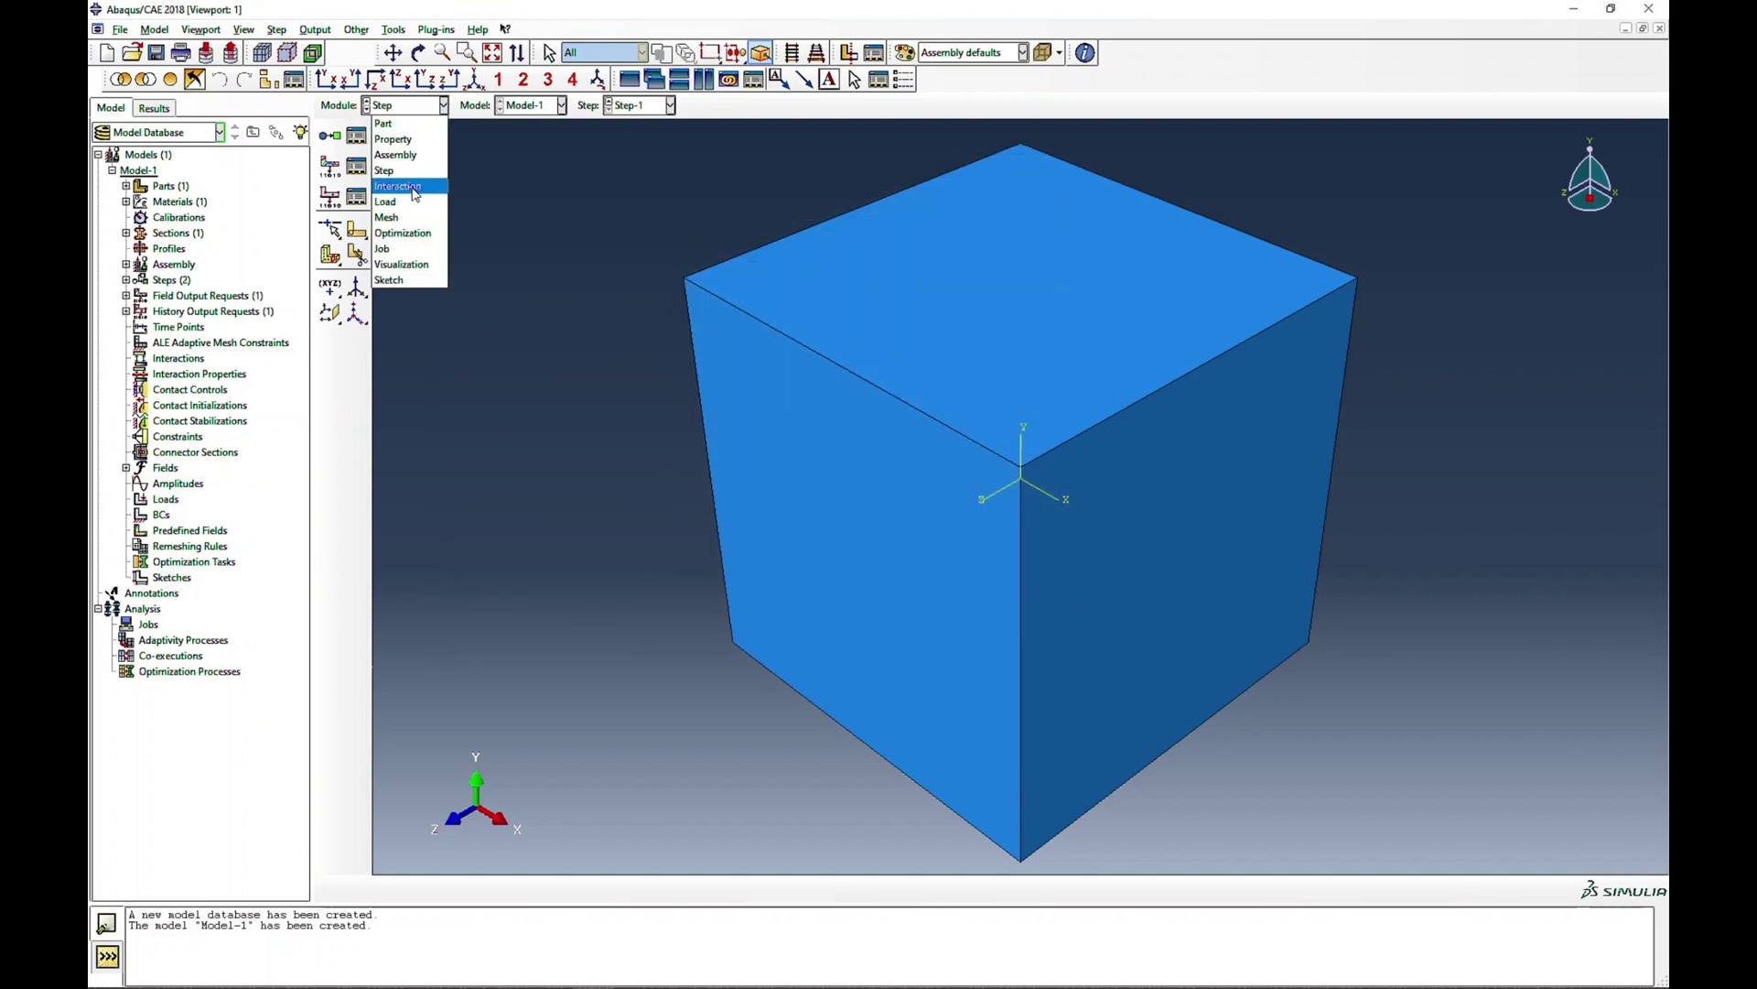
left_click(398, 204)
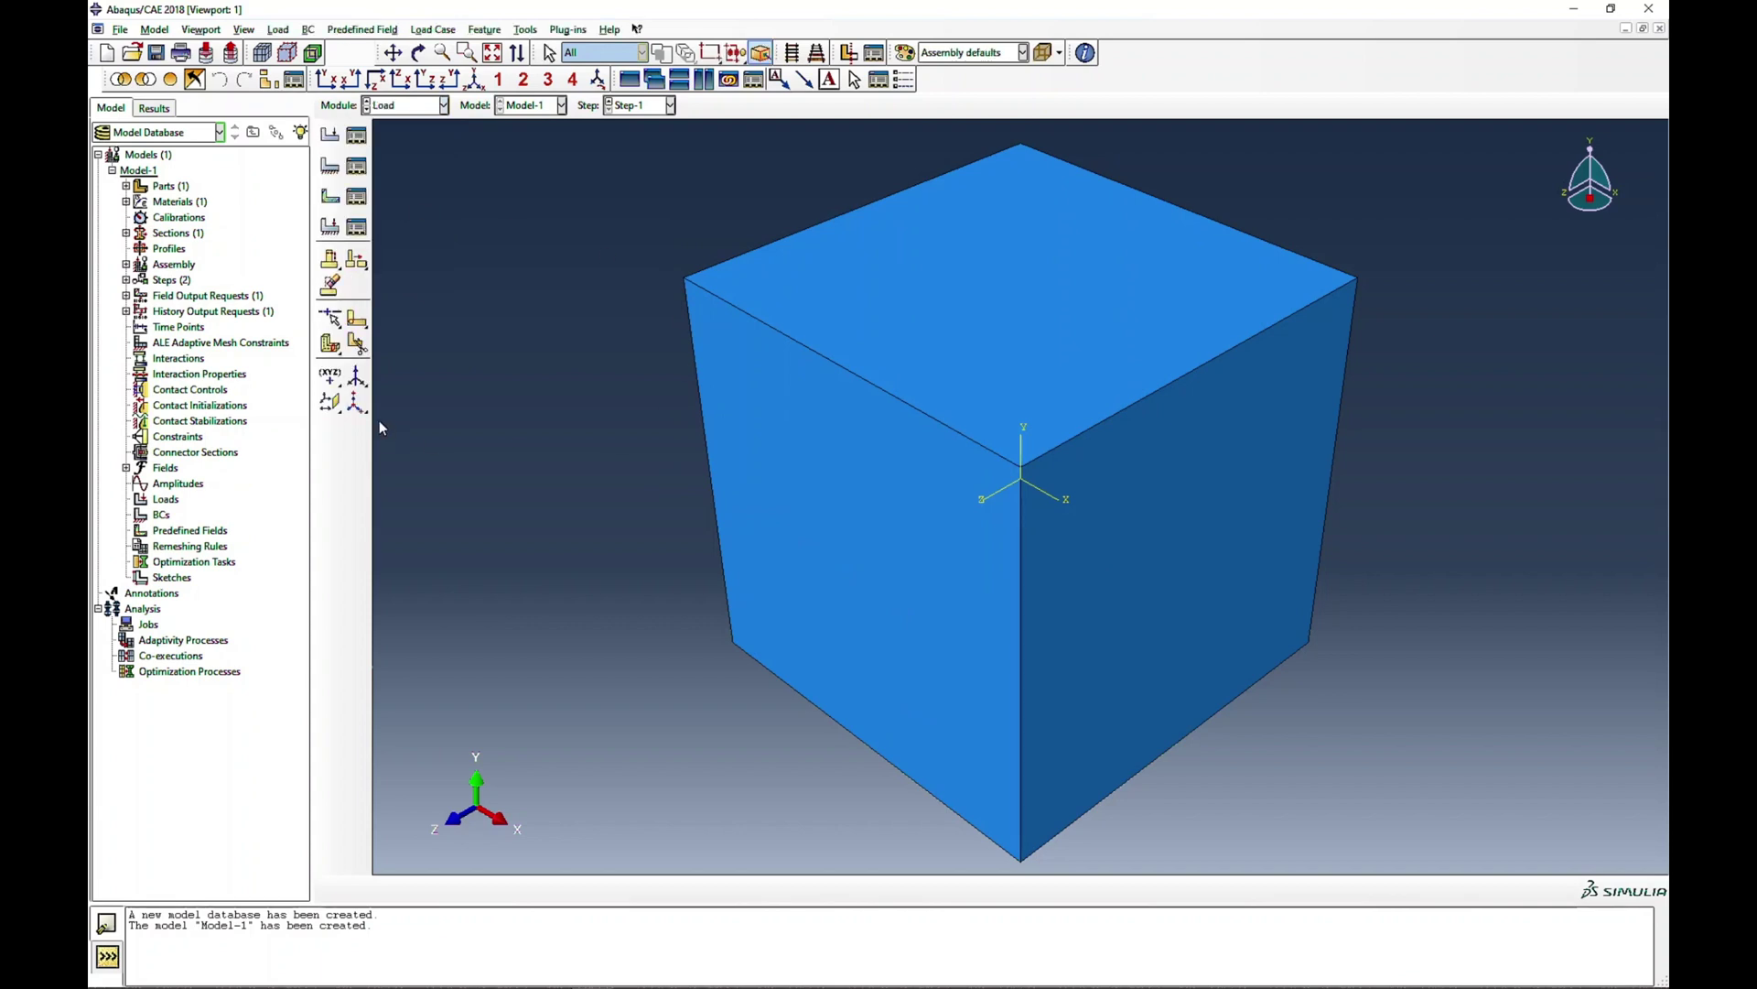
left_click(356, 166)
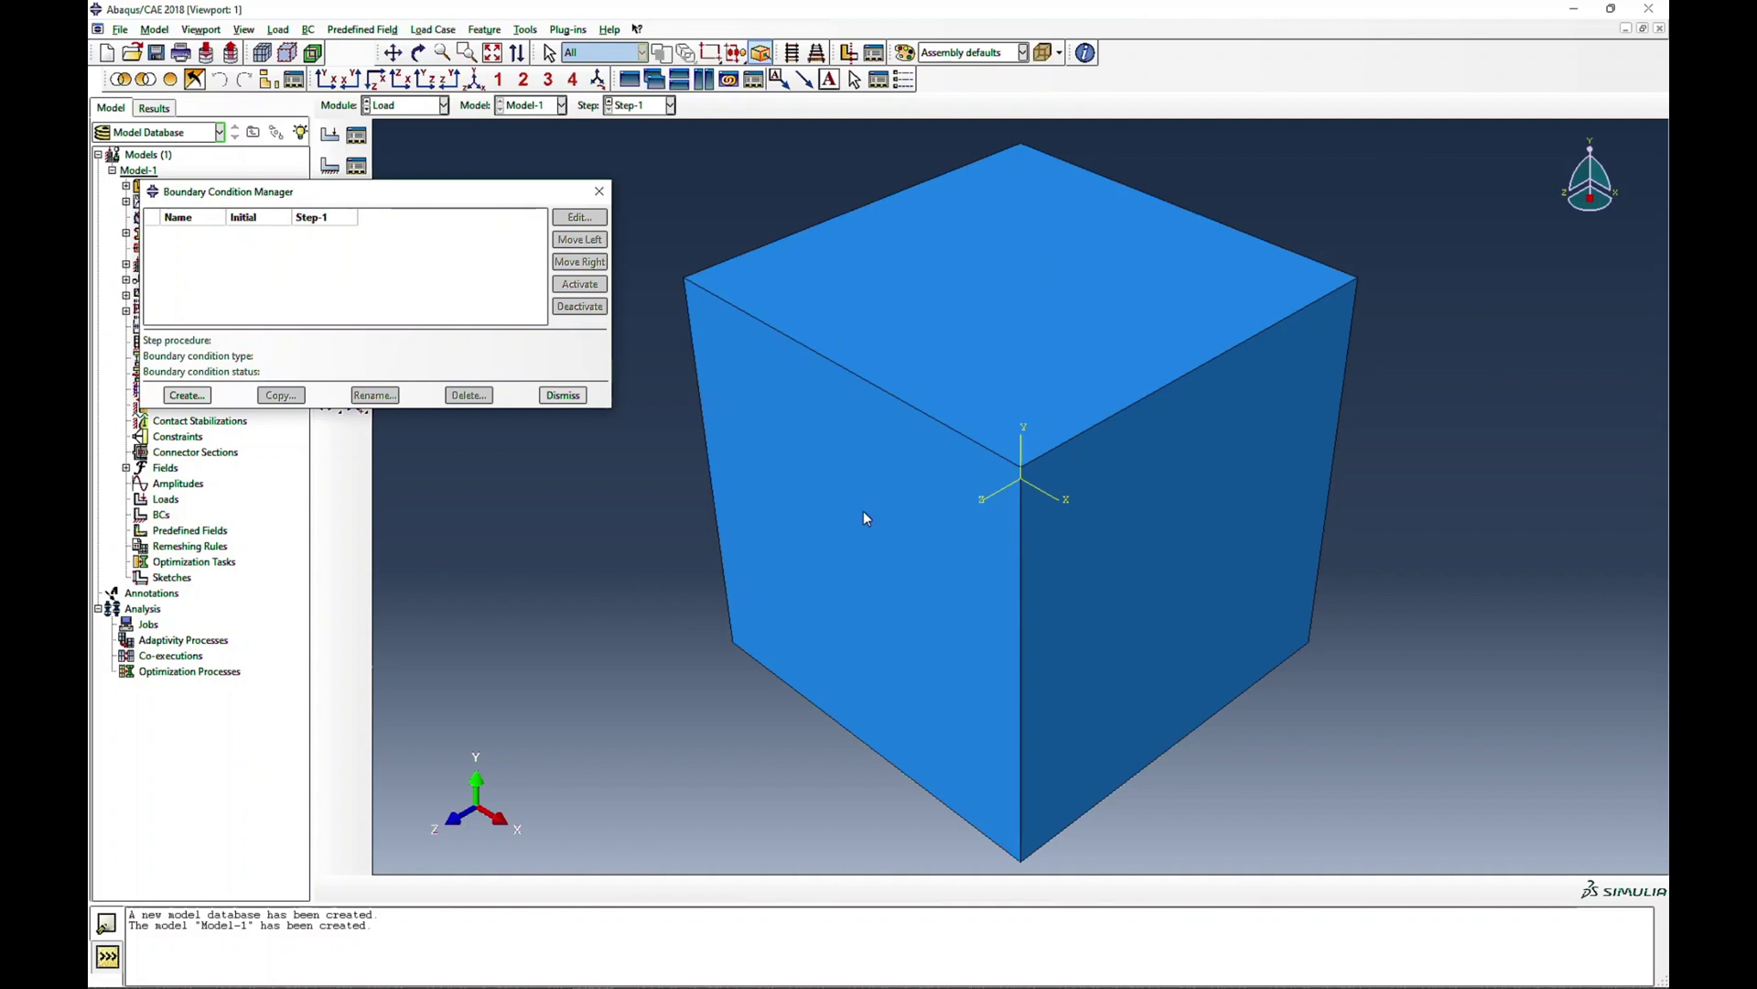
left_click(186, 394)
left_click(559, 332)
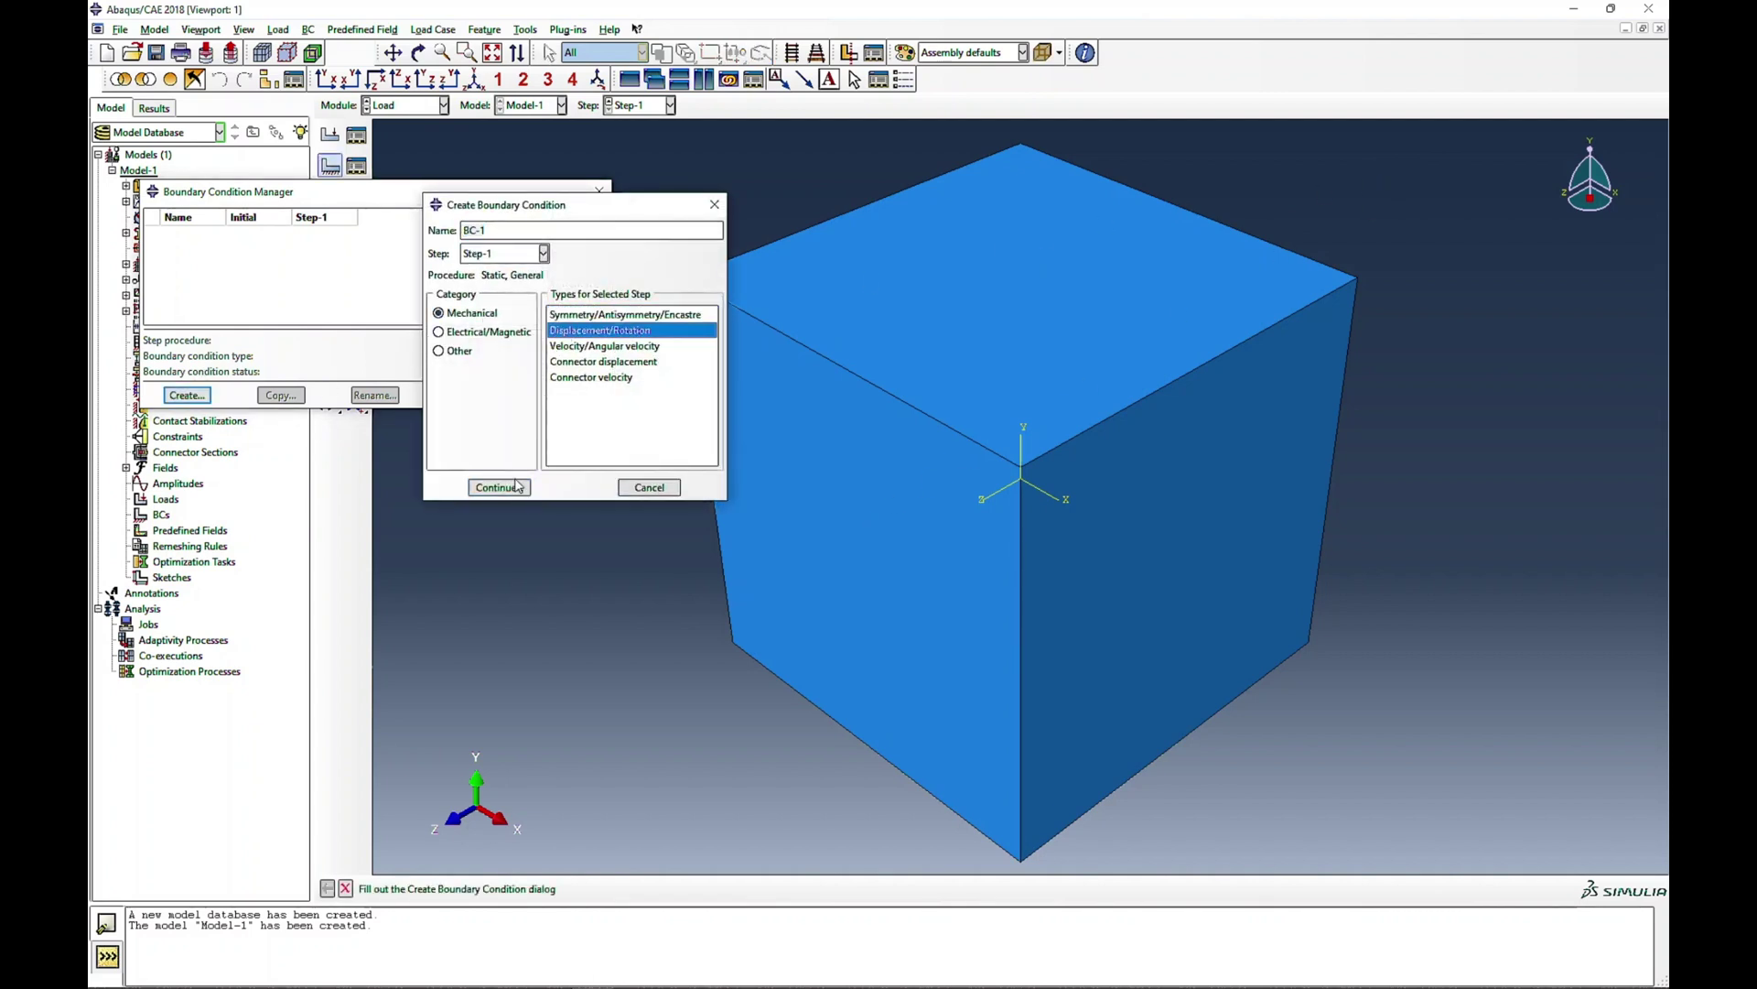
left_click(499, 487)
left_click(875, 531)
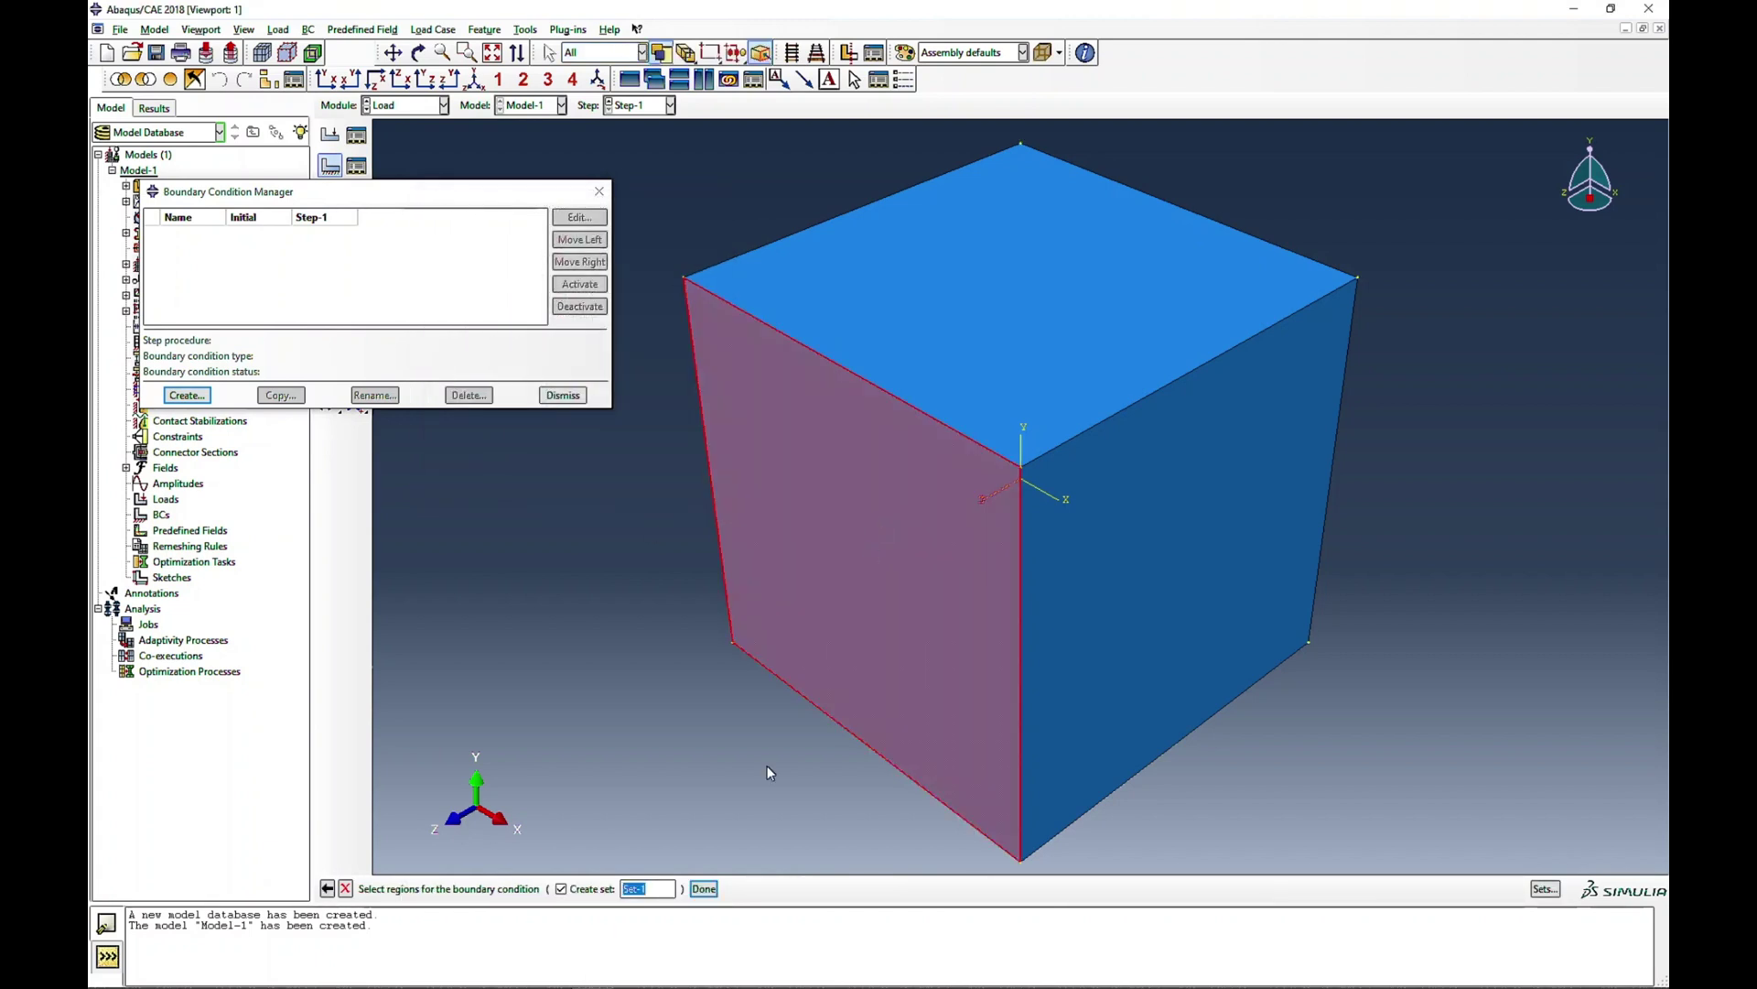
left_click(704, 889)
left_click(454, 363)
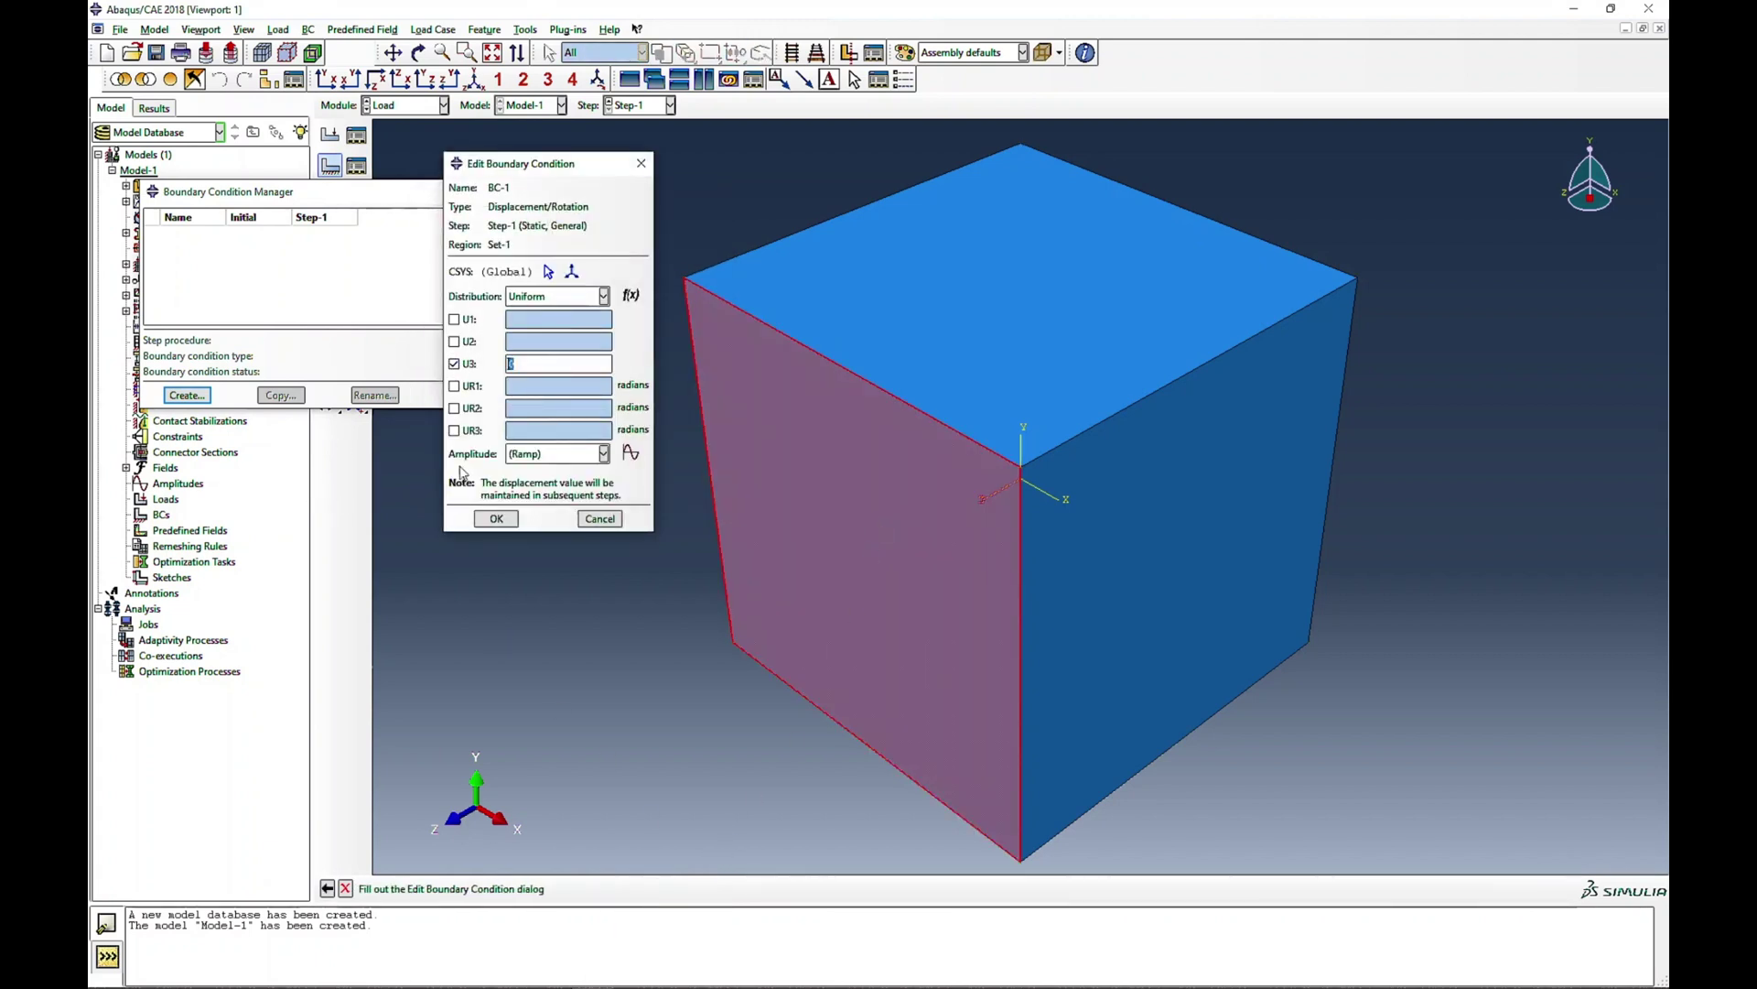
left_click(496, 518)
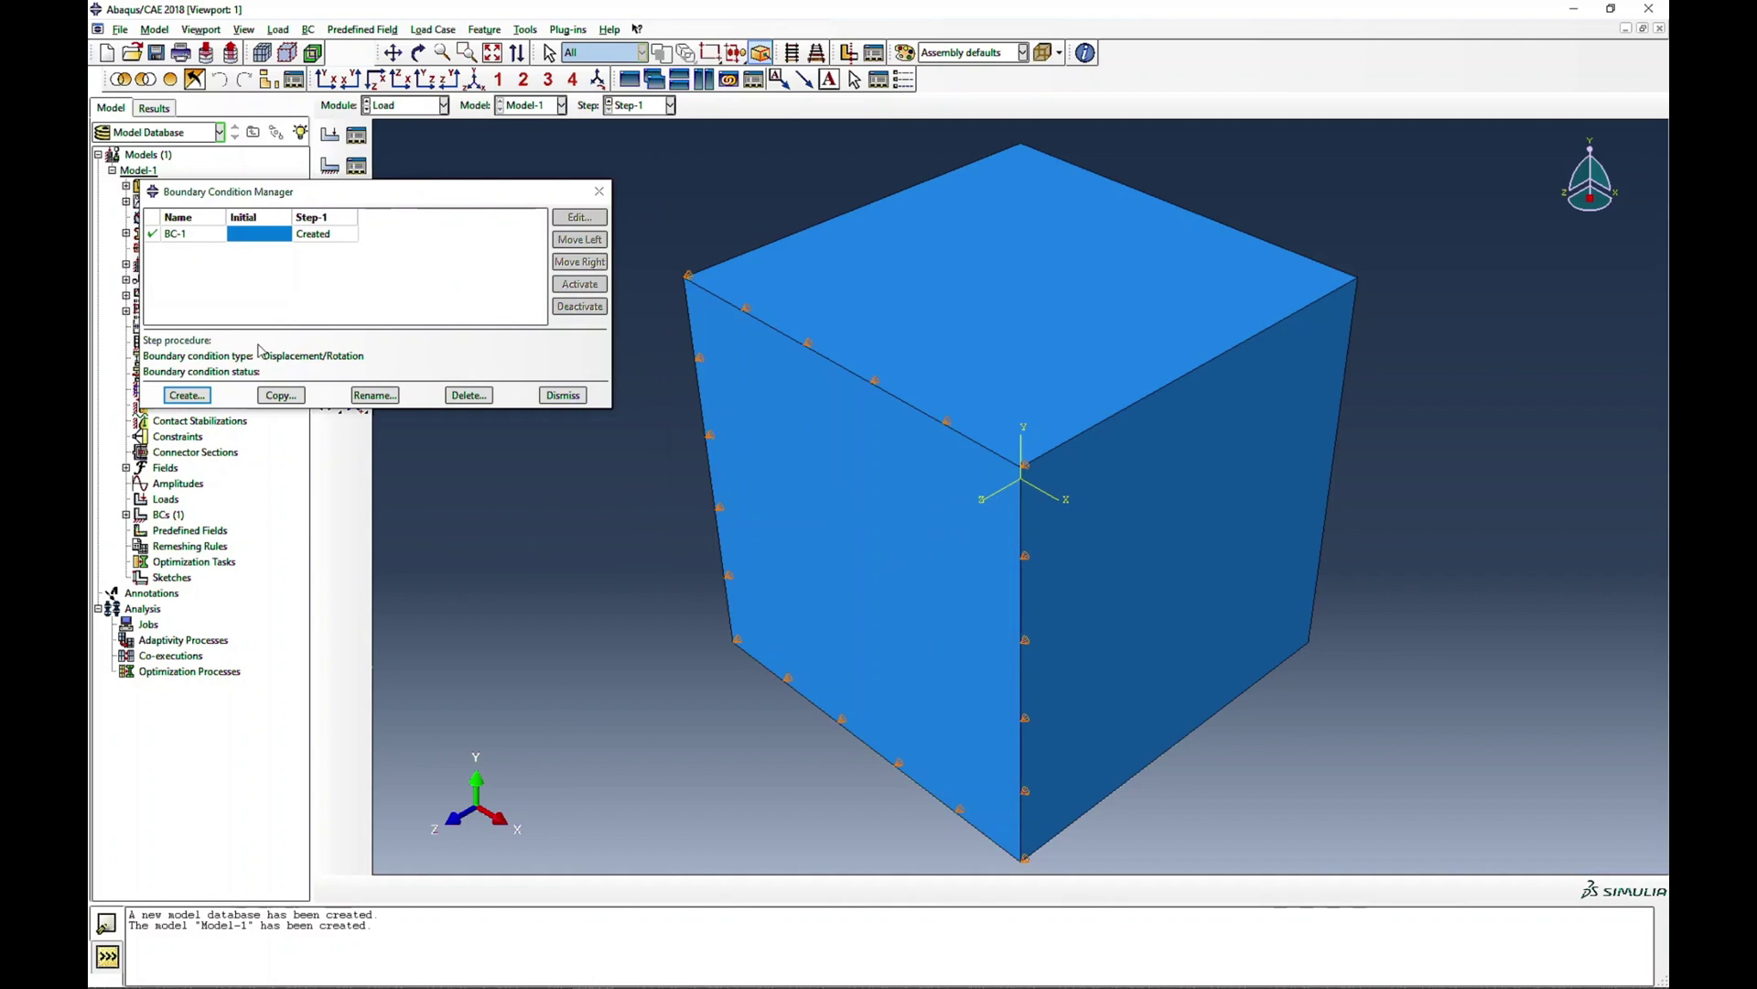
Create BC-2 restraining U2 on the cube's top face
left_click(187, 394)
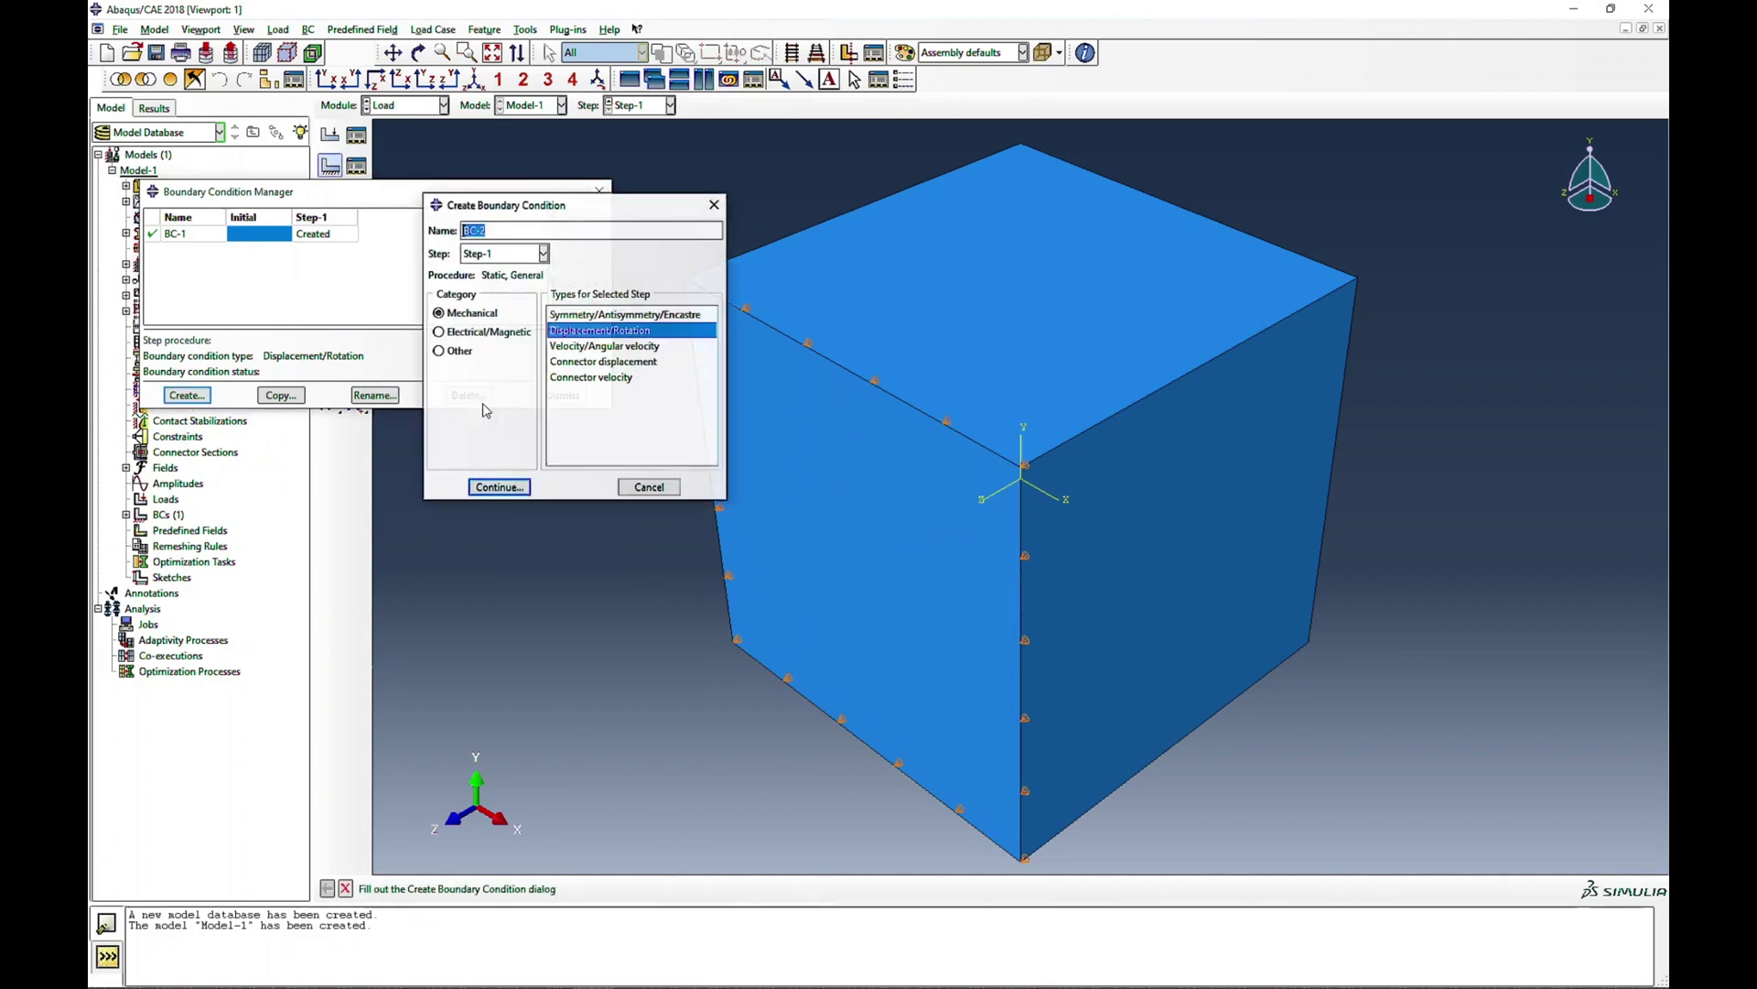
left_click(499, 489)
left_click(1069, 364)
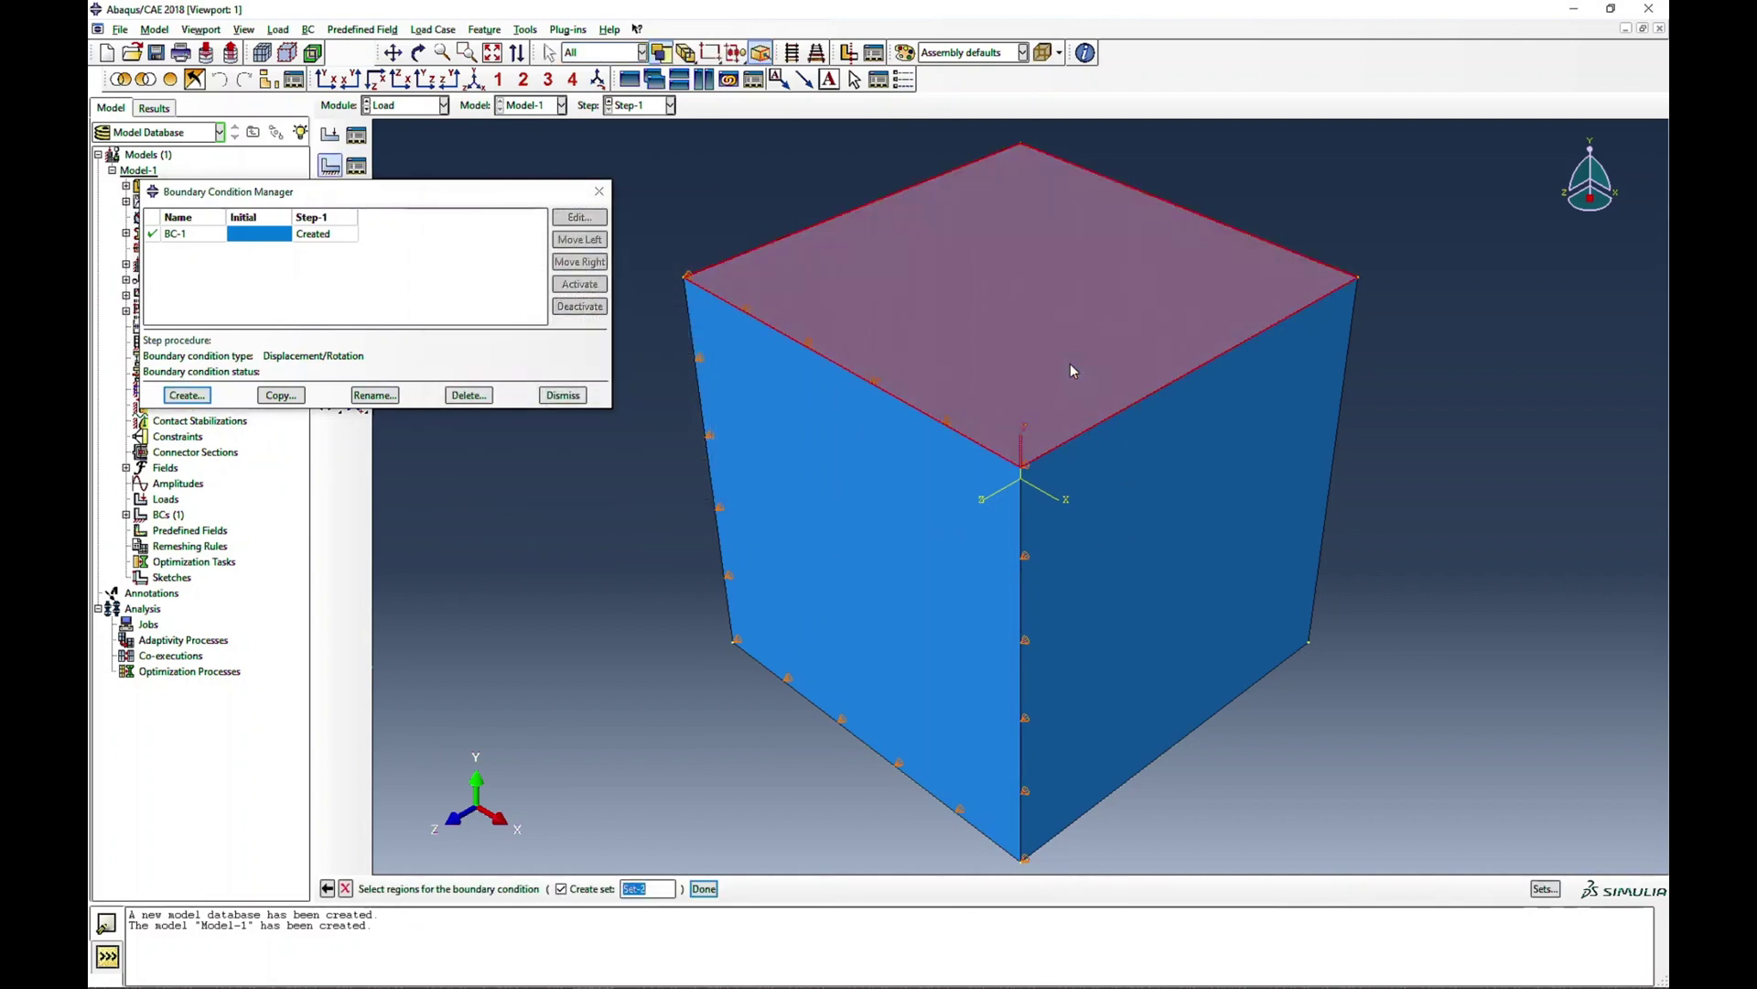
left_click(704, 889)
left_click(454, 341)
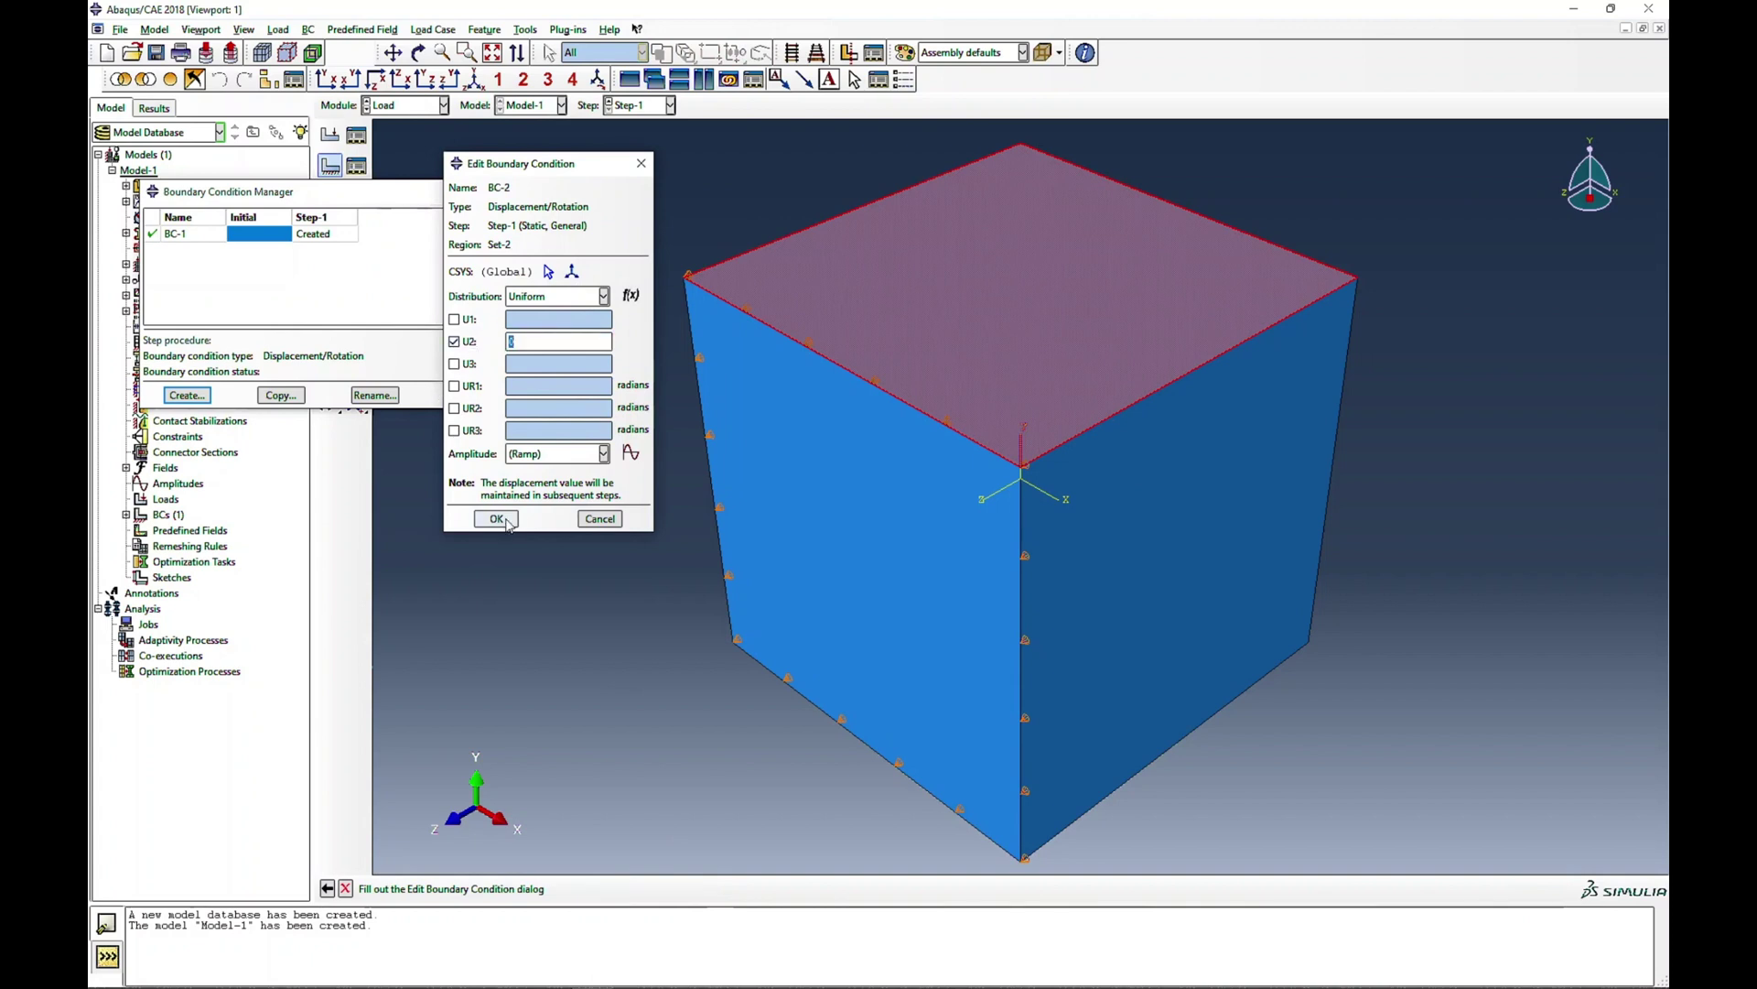
left_click(496, 518)
Create BC-3 restraining U1 on the cube's right face
left_click(187, 394)
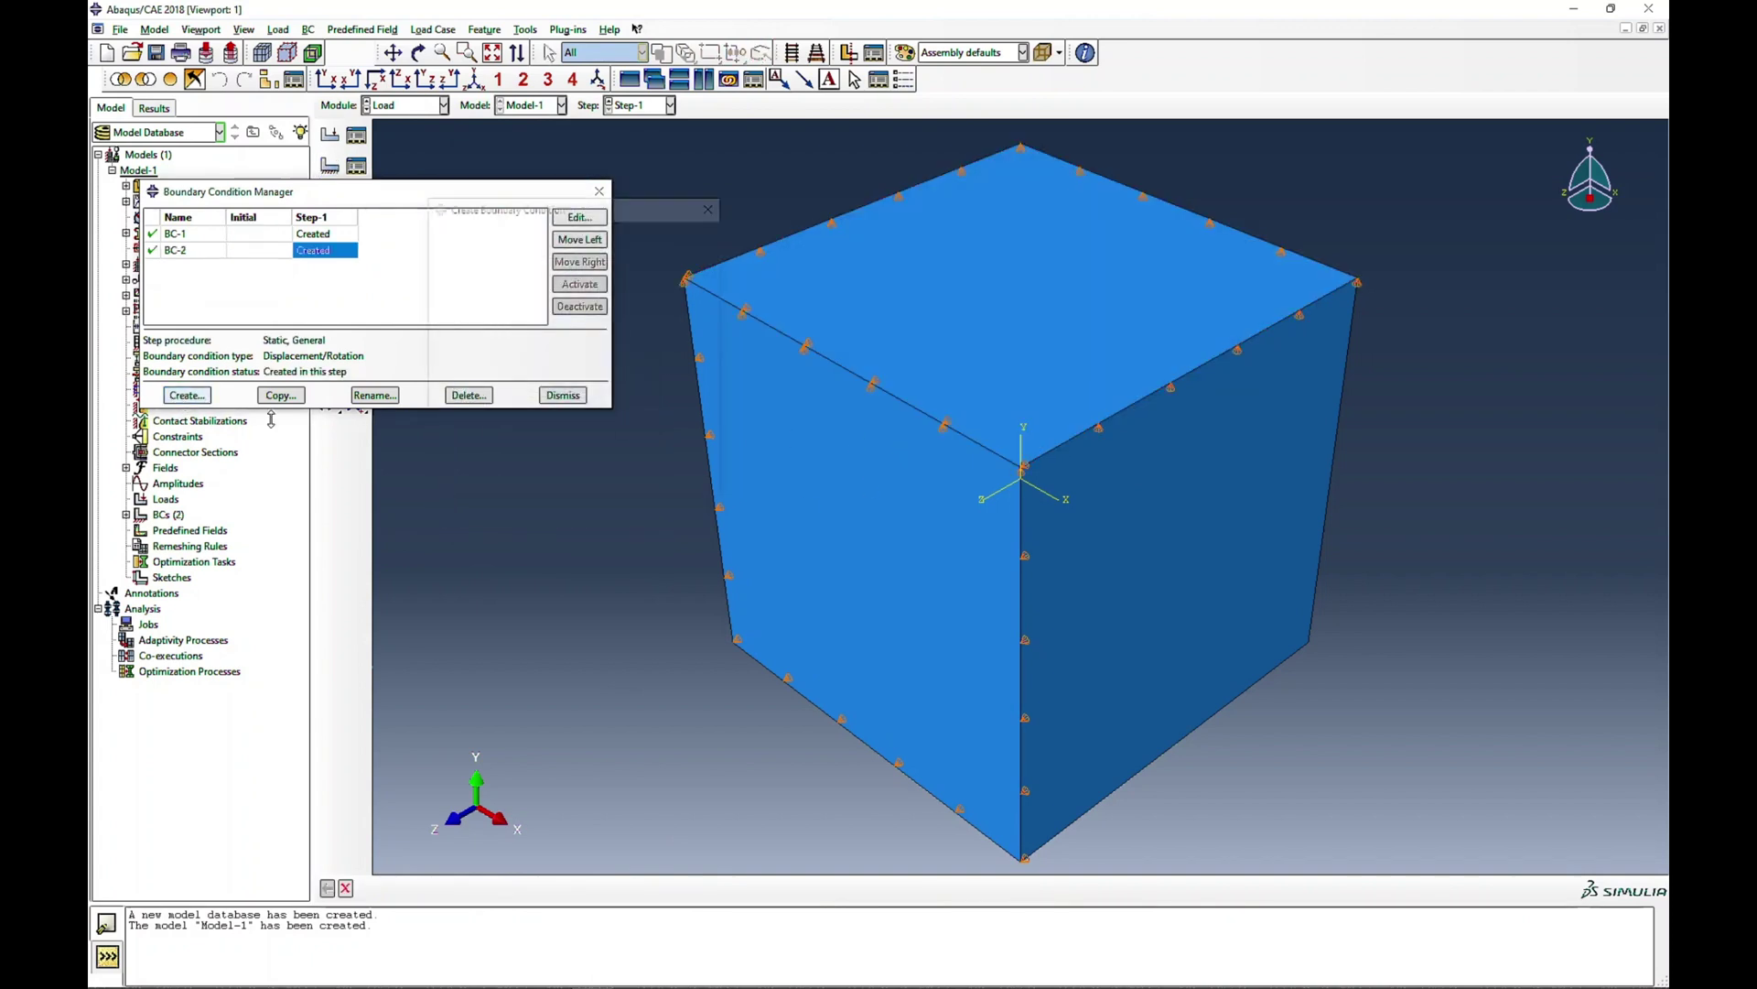
left_click(499, 489)
left_click(1160, 573)
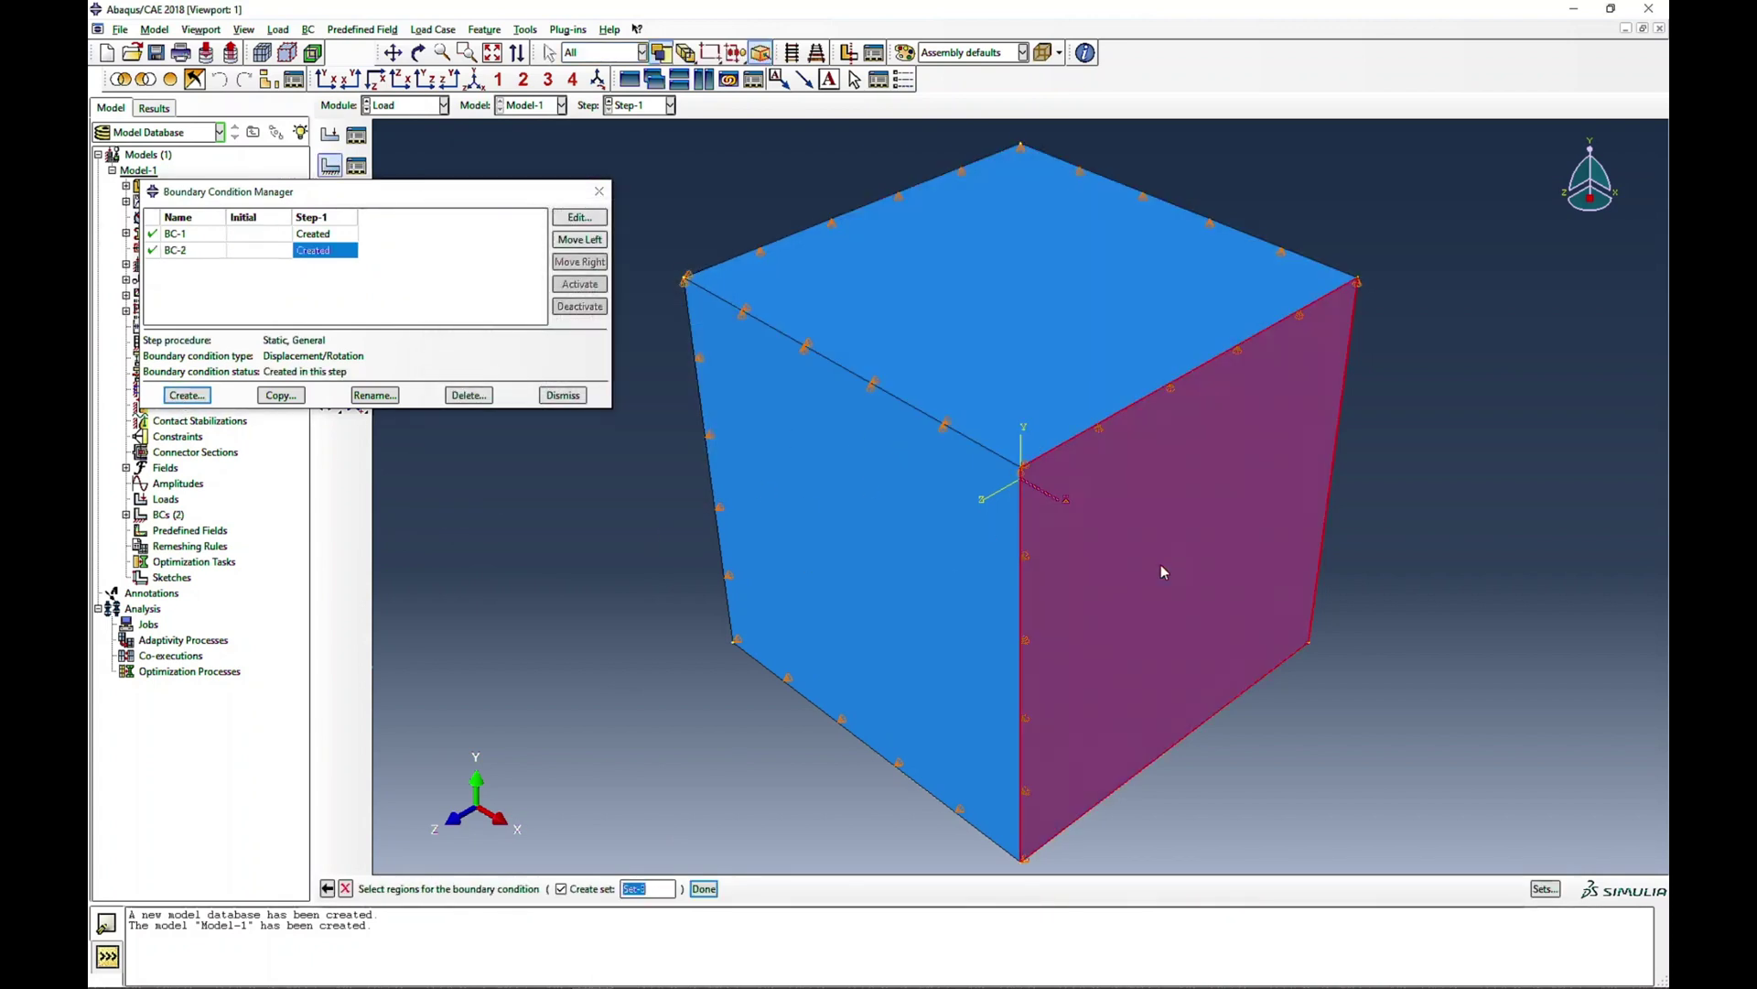
left_click(704, 888)
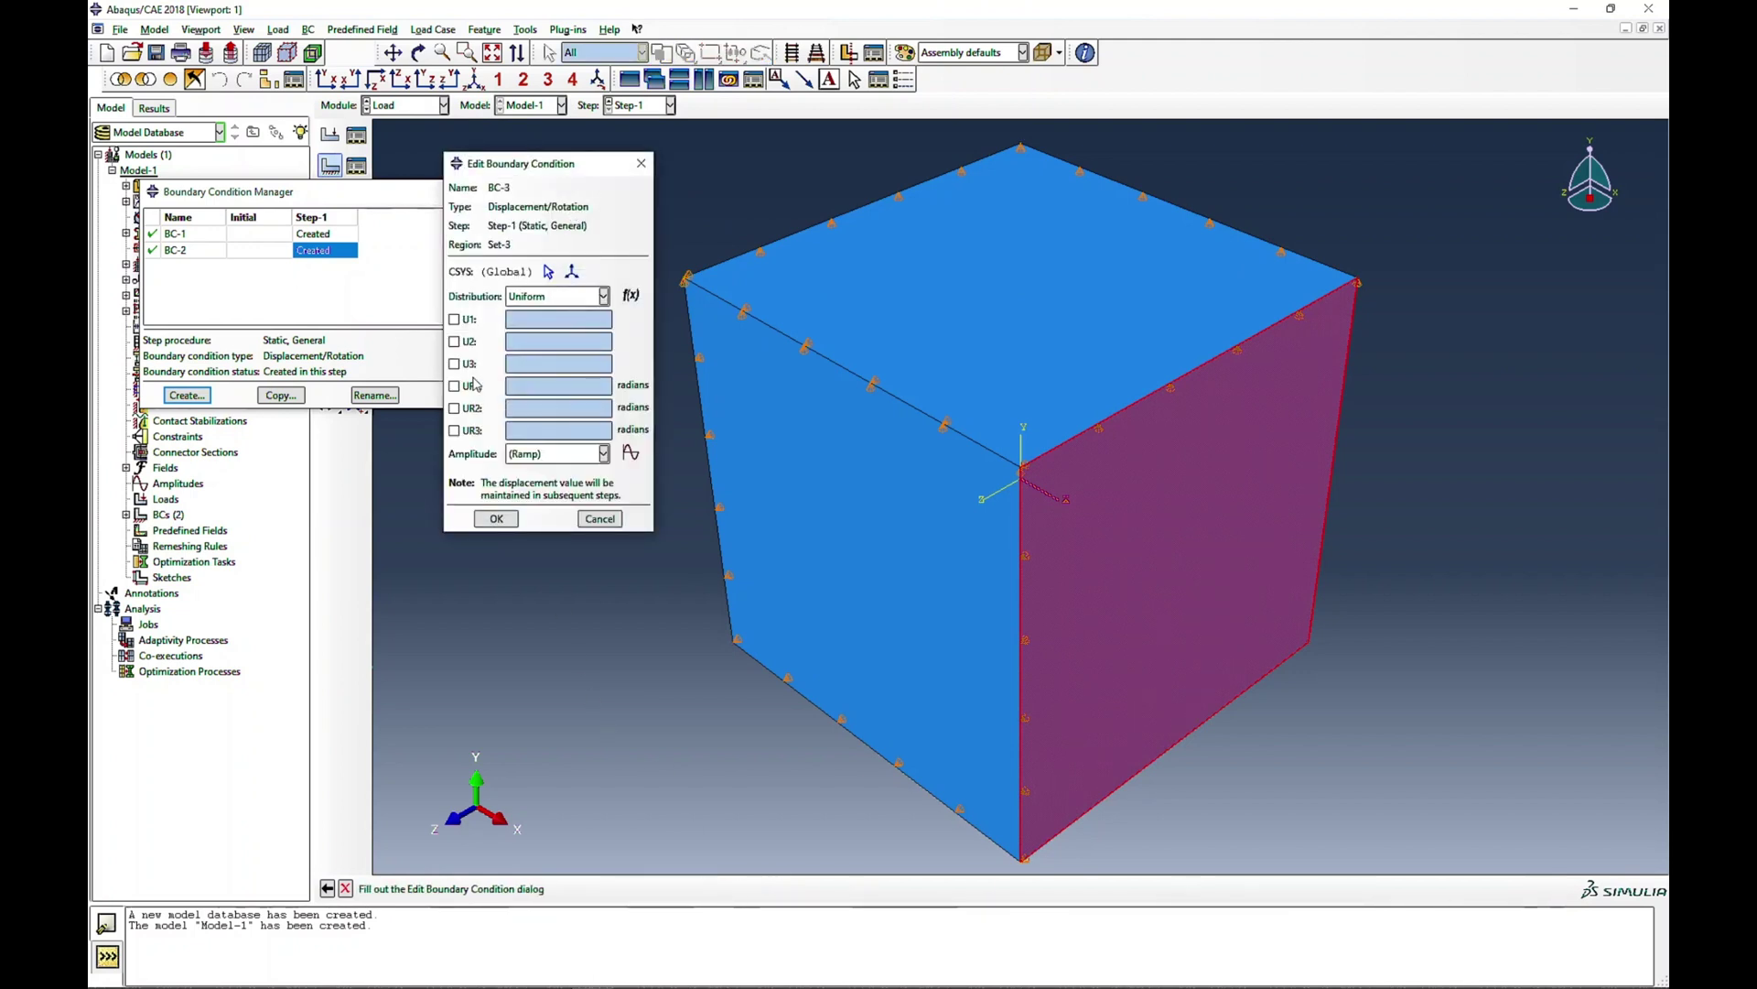
left_click(454, 319)
left_click(496, 518)
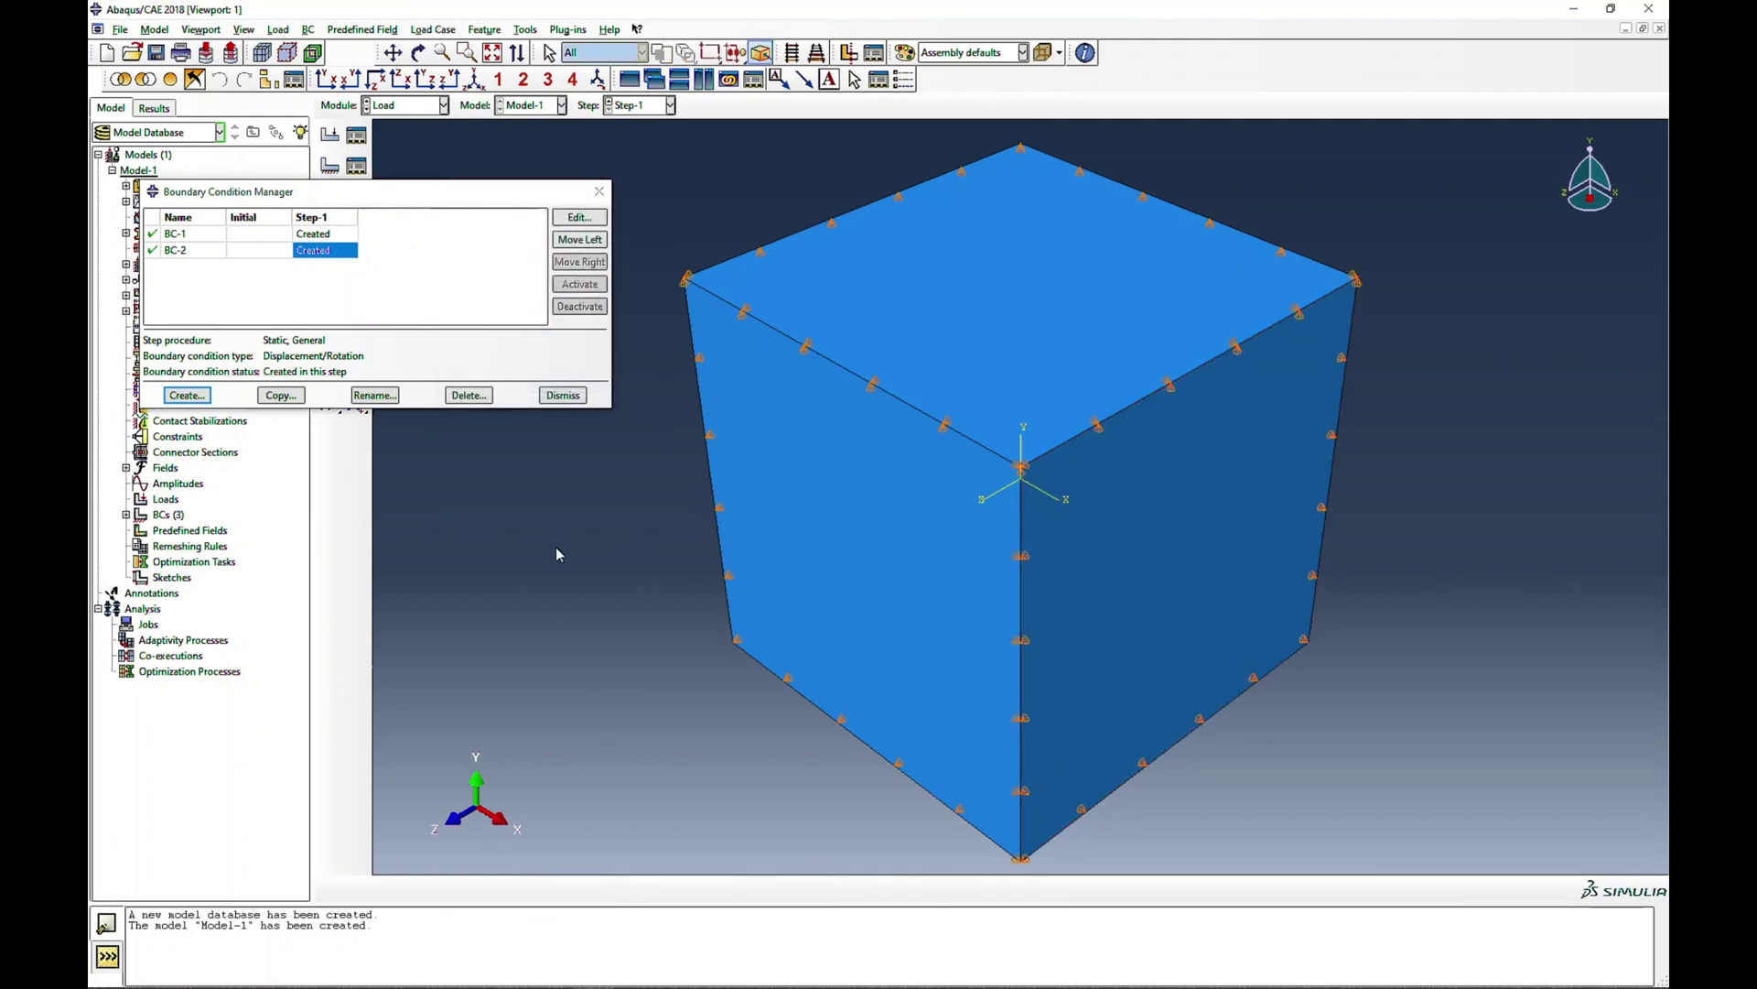
left_click(418, 52)
Create BC-4 prescribing a U3 displacement of -1 on the cube's right-hand face
left_click_drag(1094, 551, 1006, 662)
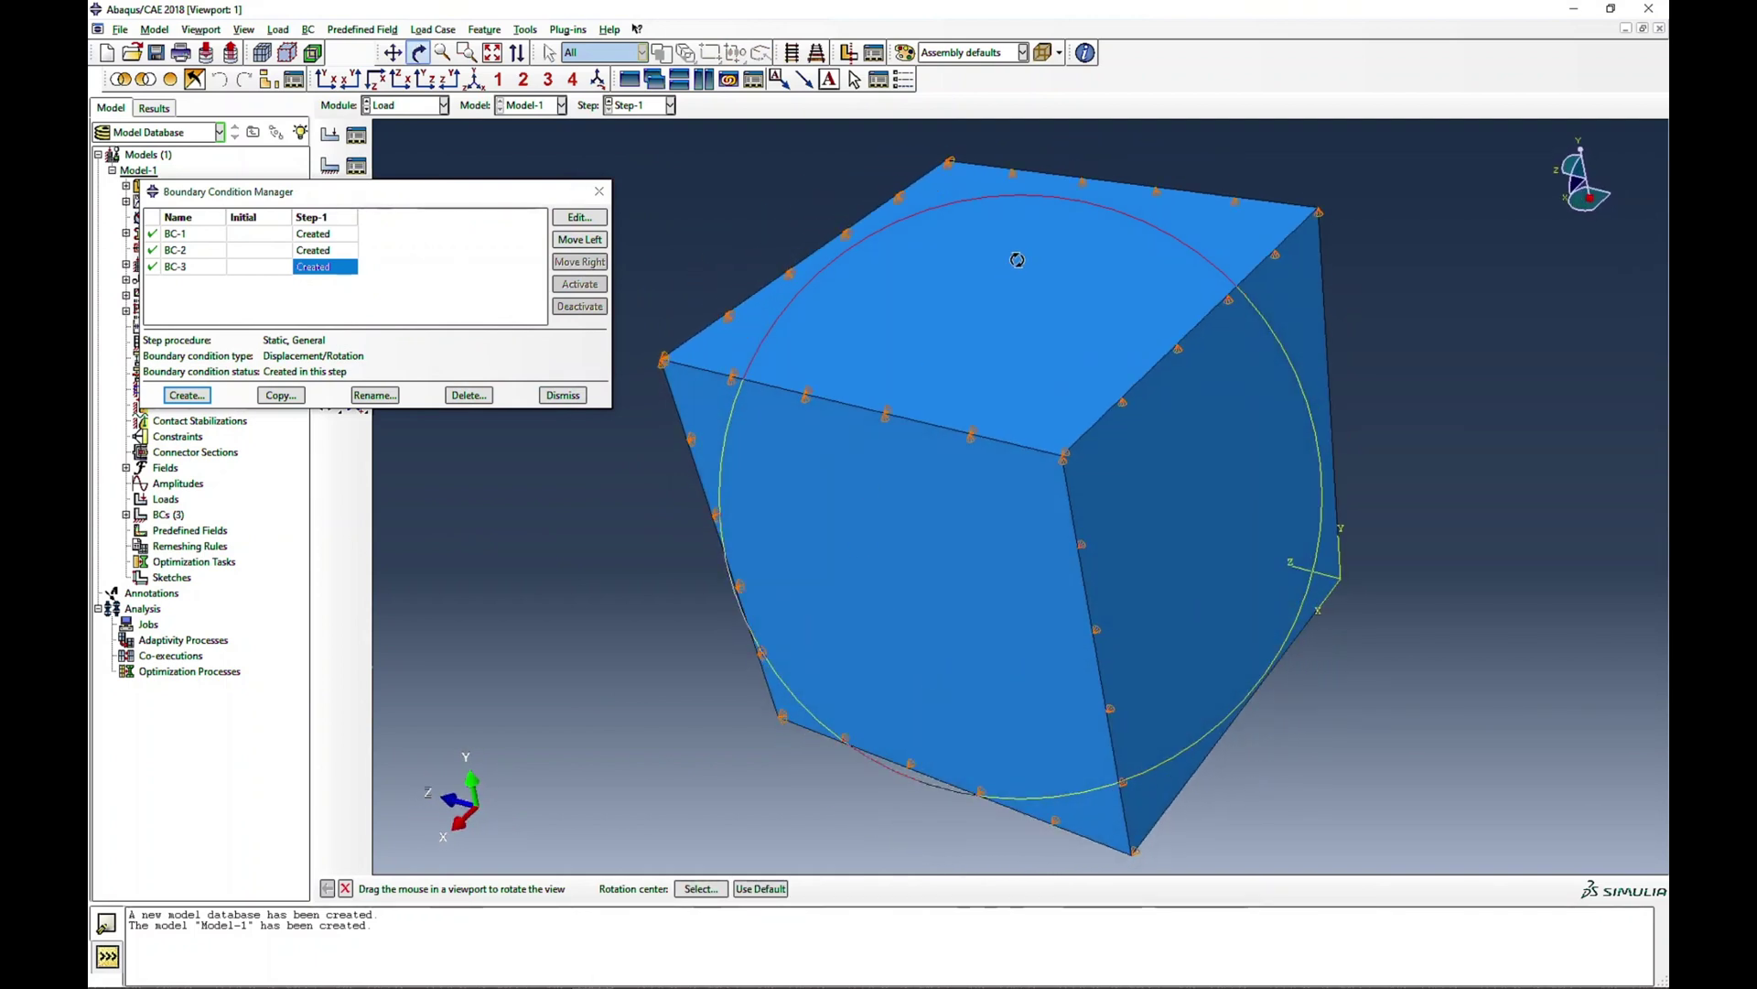
left_click_drag(1026, 259, 1140, 366)
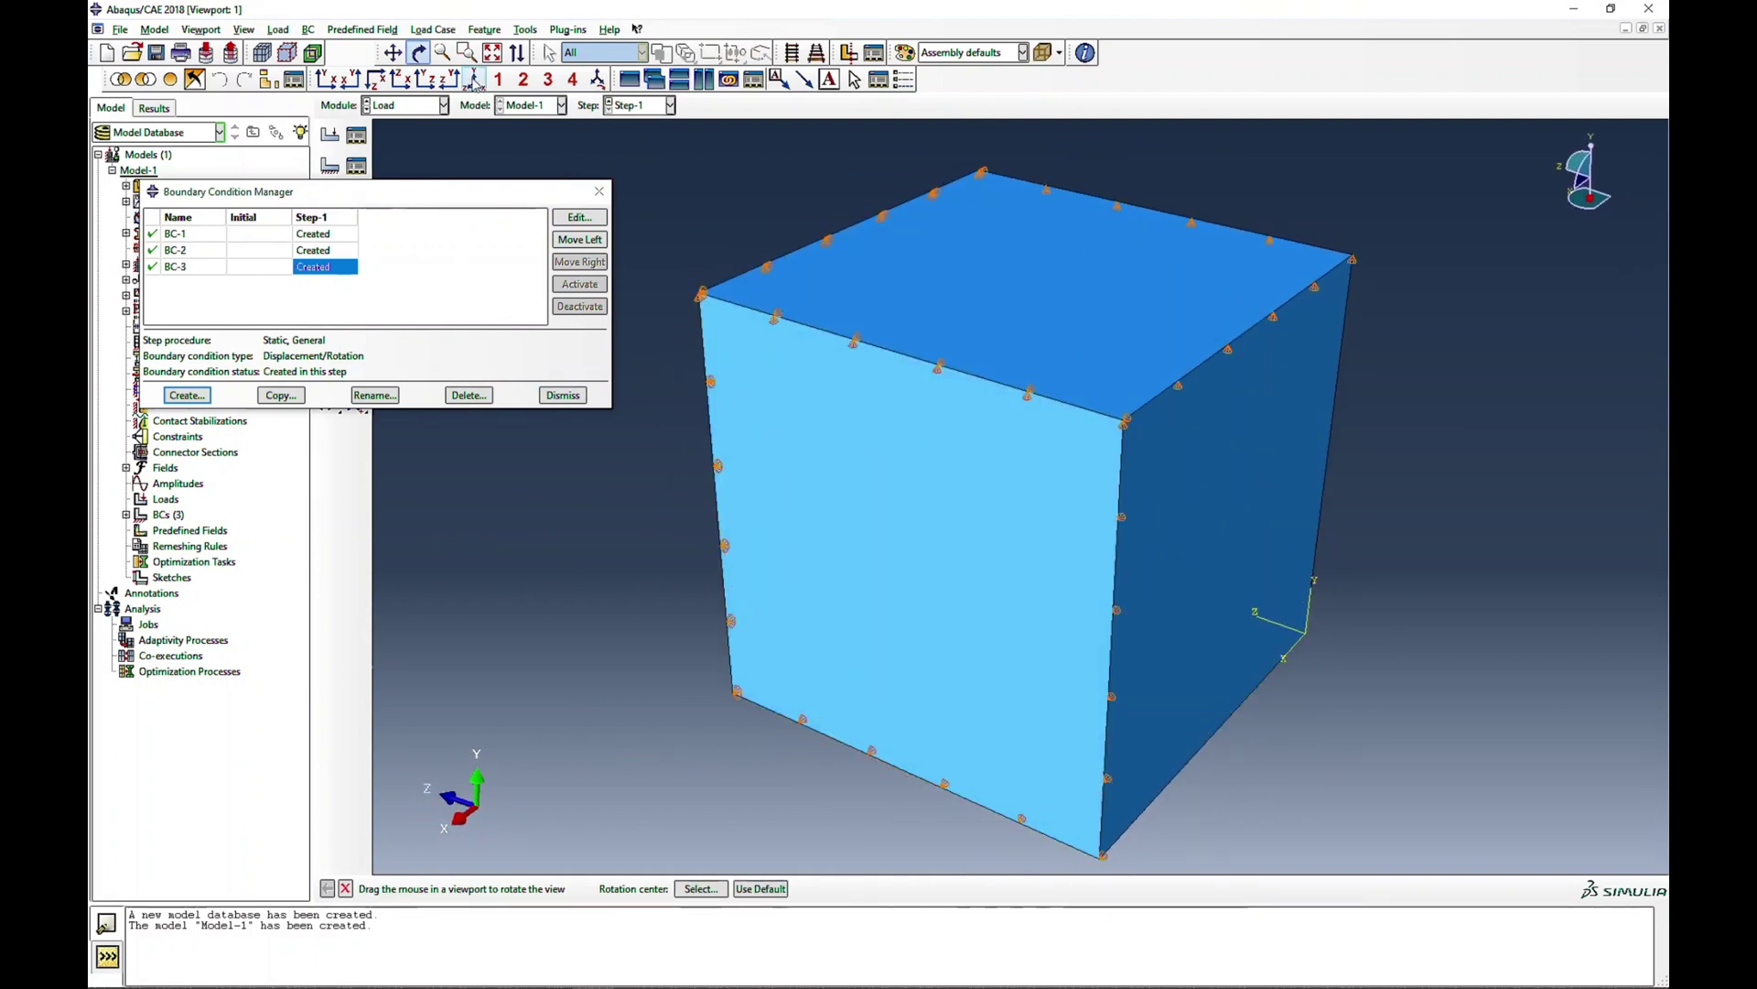
left_click(420, 54)
left_click(186, 395)
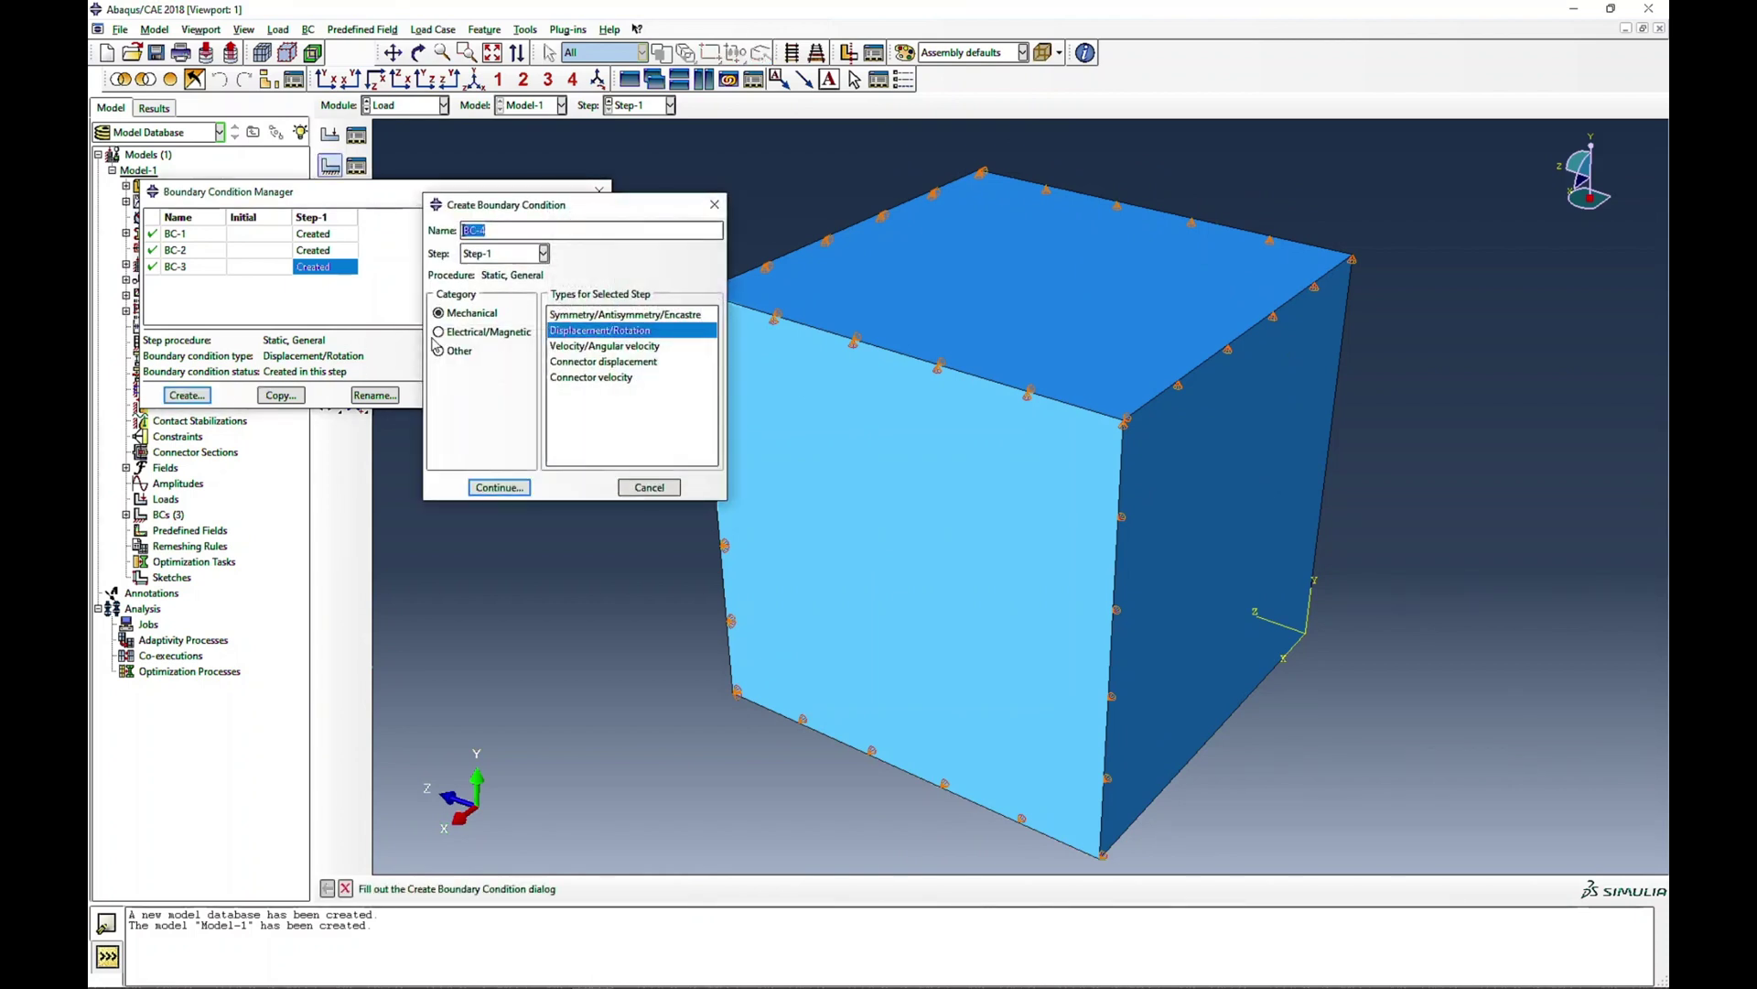
left_click(503, 488)
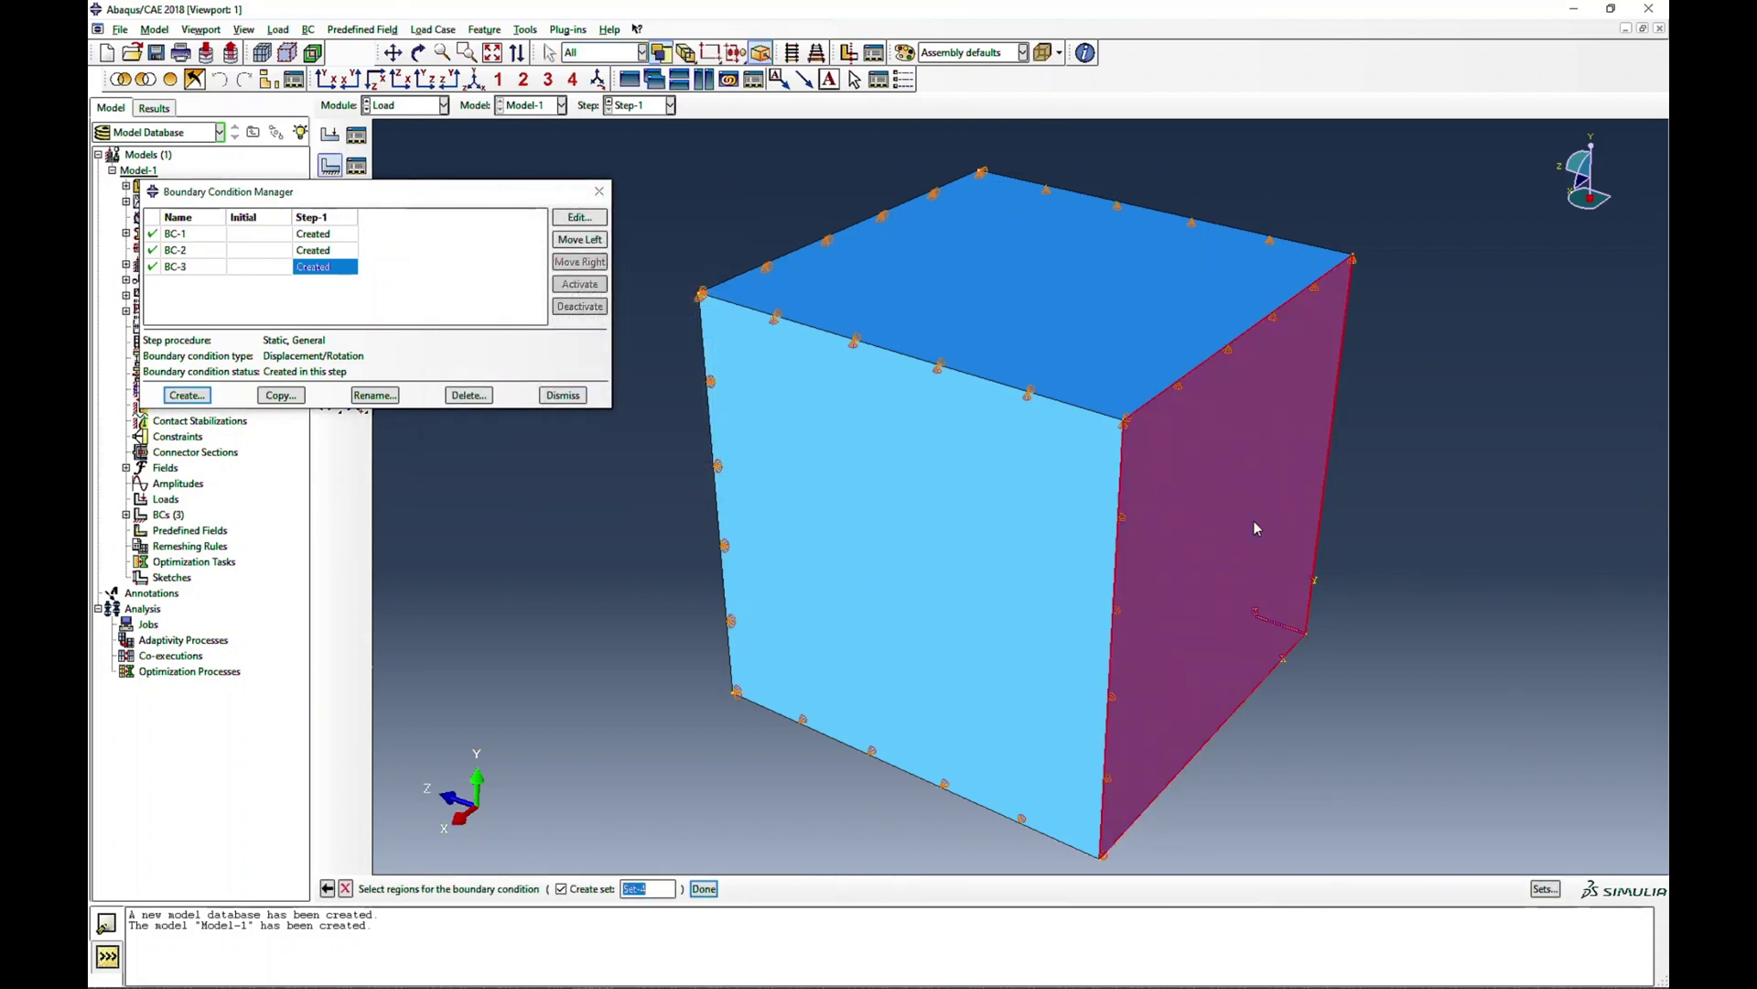
left_click(1238, 539)
left_click(704, 888)
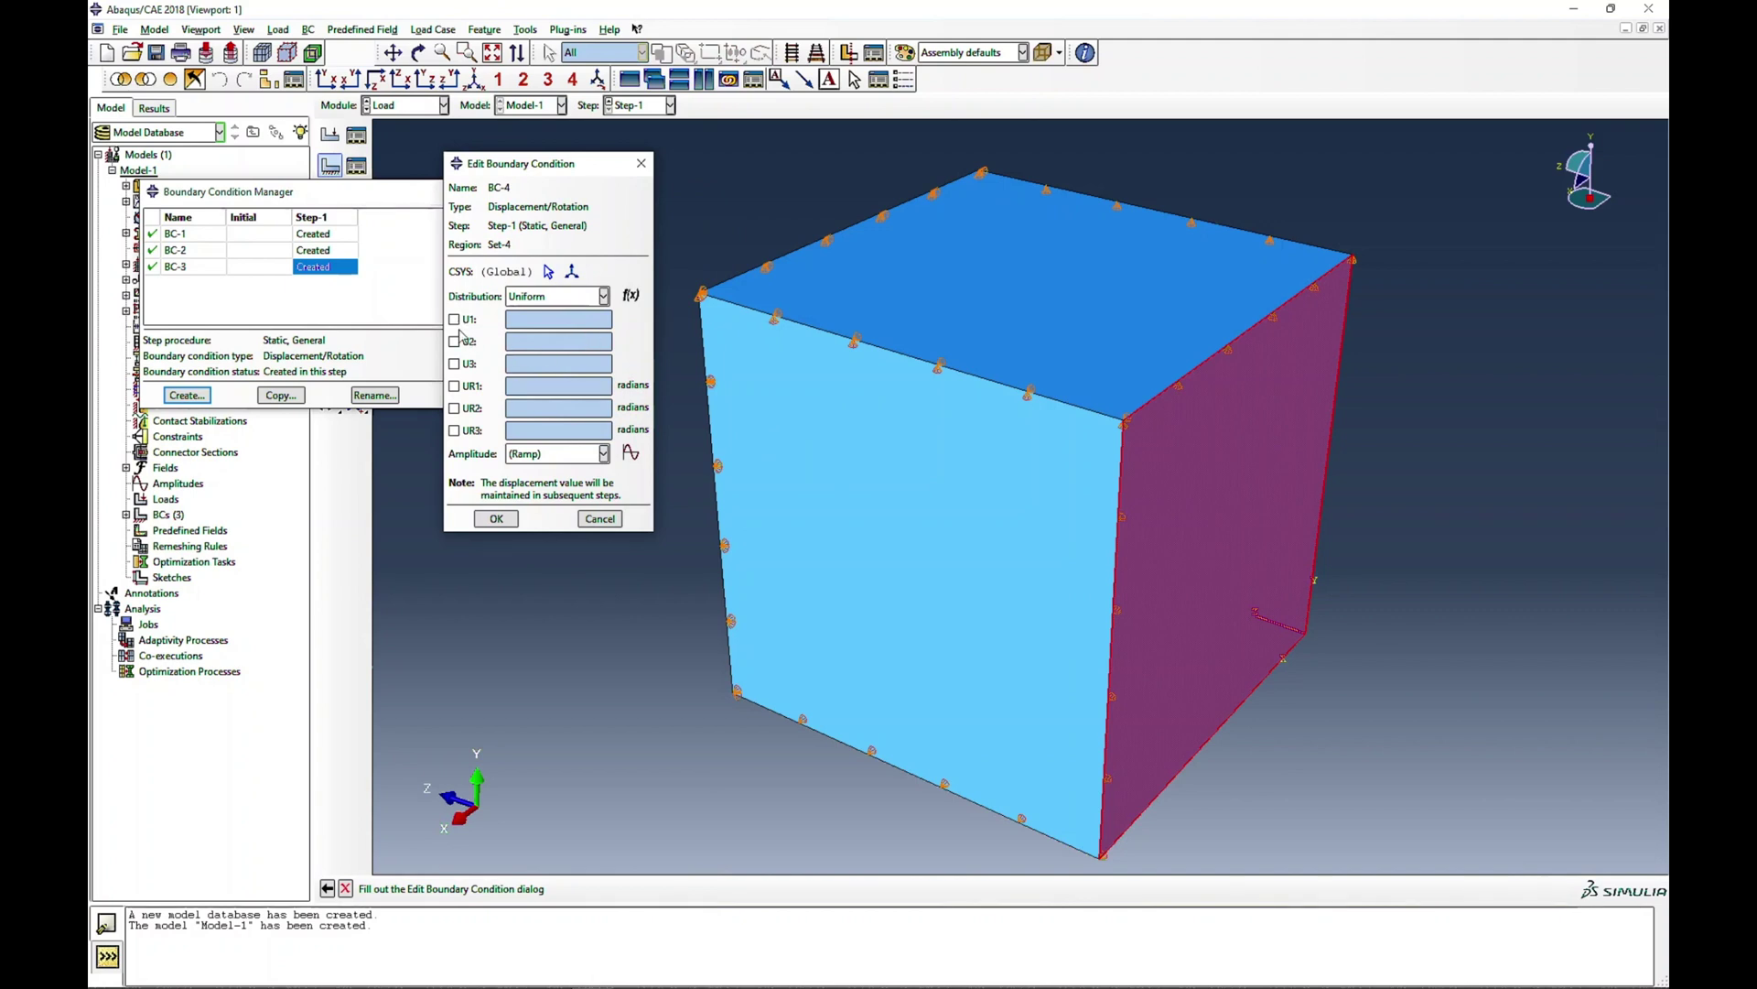
left_click(454, 363)
type("11")
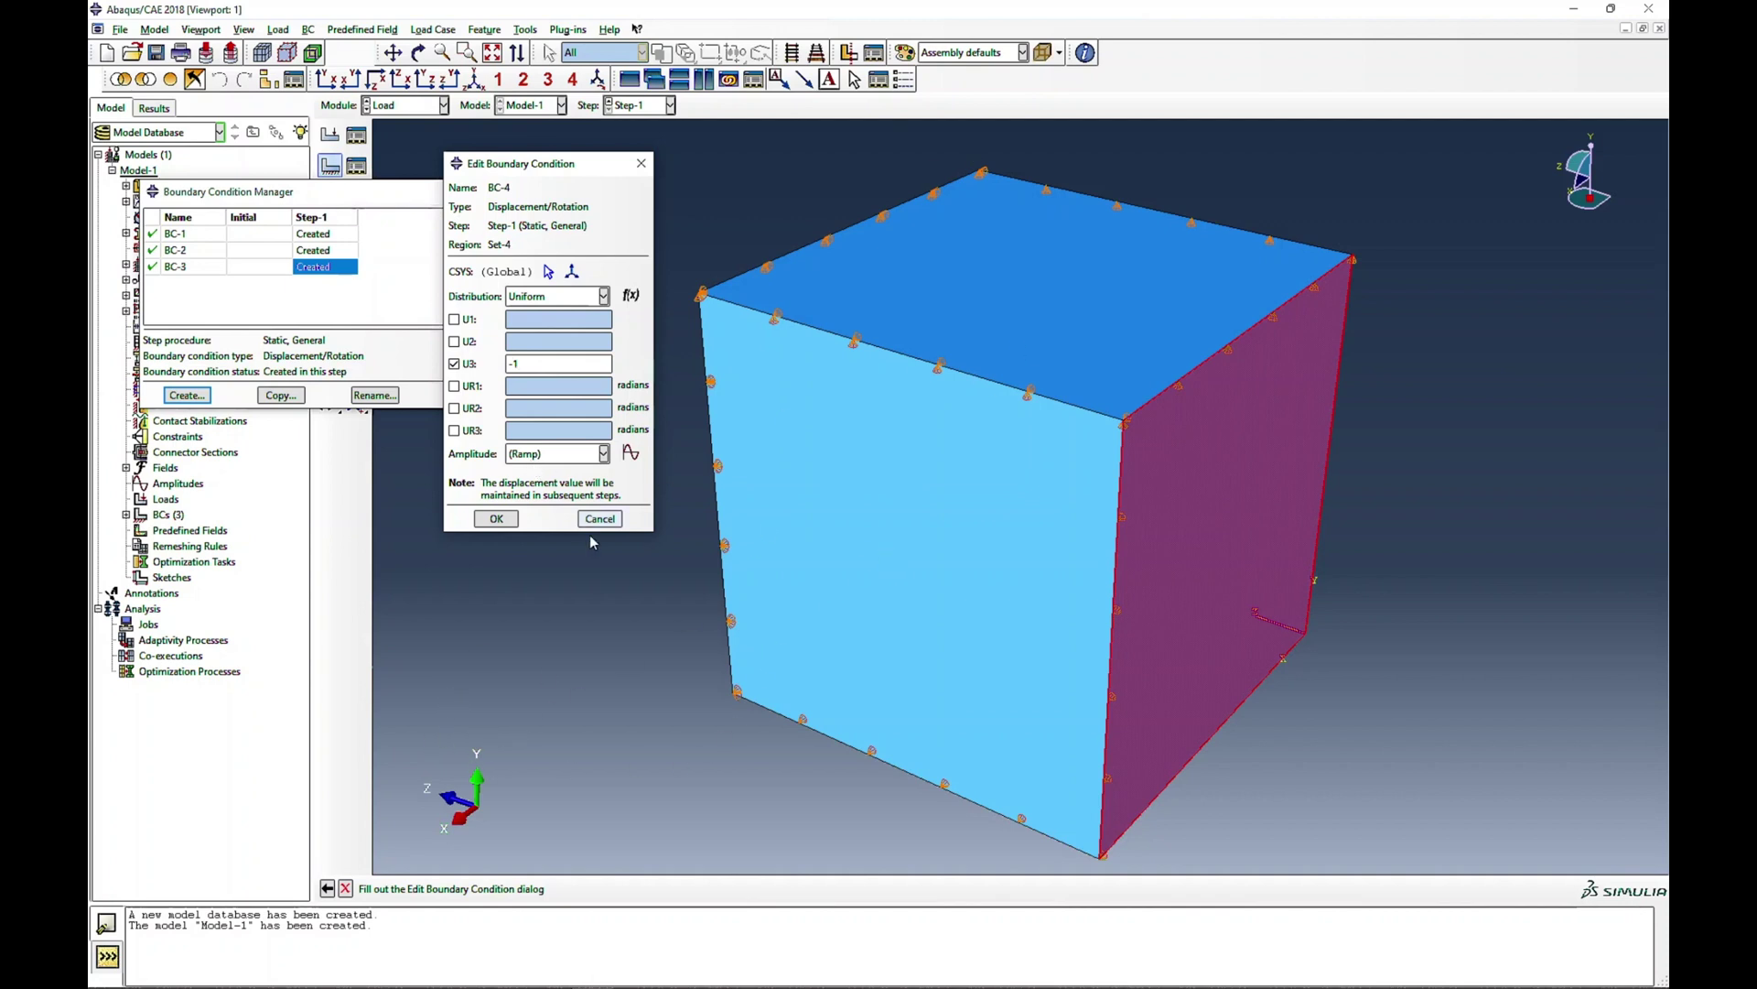
left_click(496, 519)
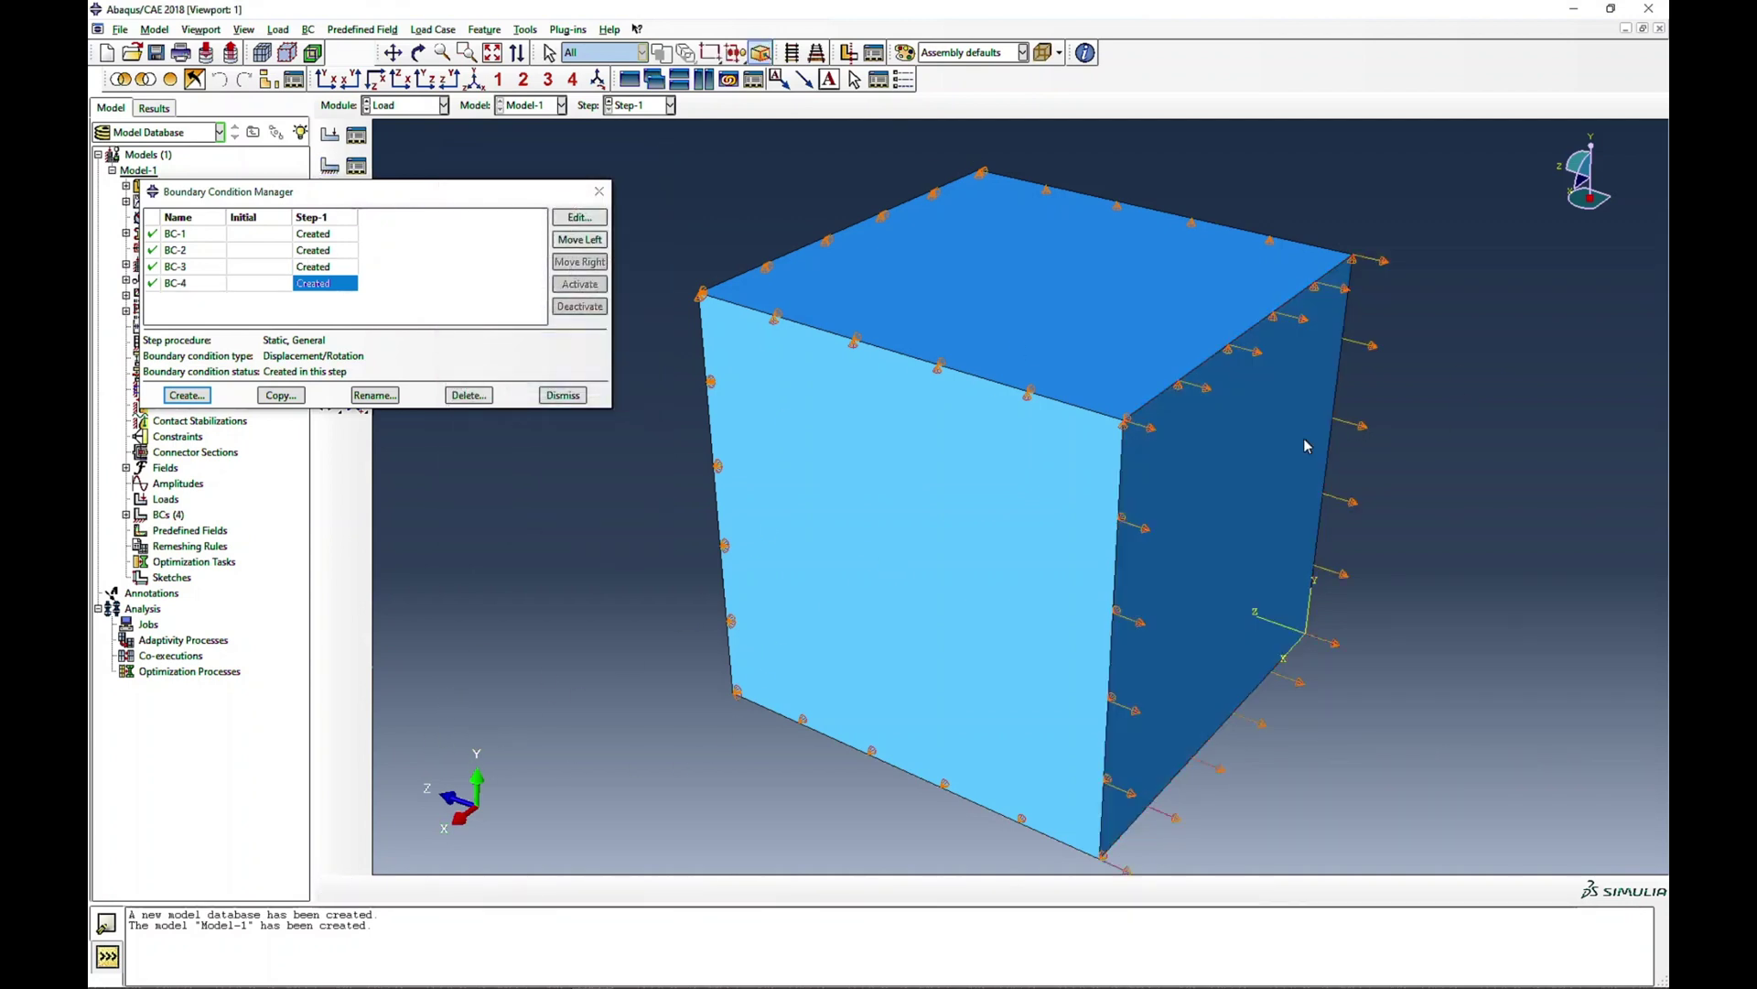
Switch to the Mesh module and work on Part-1 instead of the dependent instance
left_click(570, 395)
left_click(392, 106)
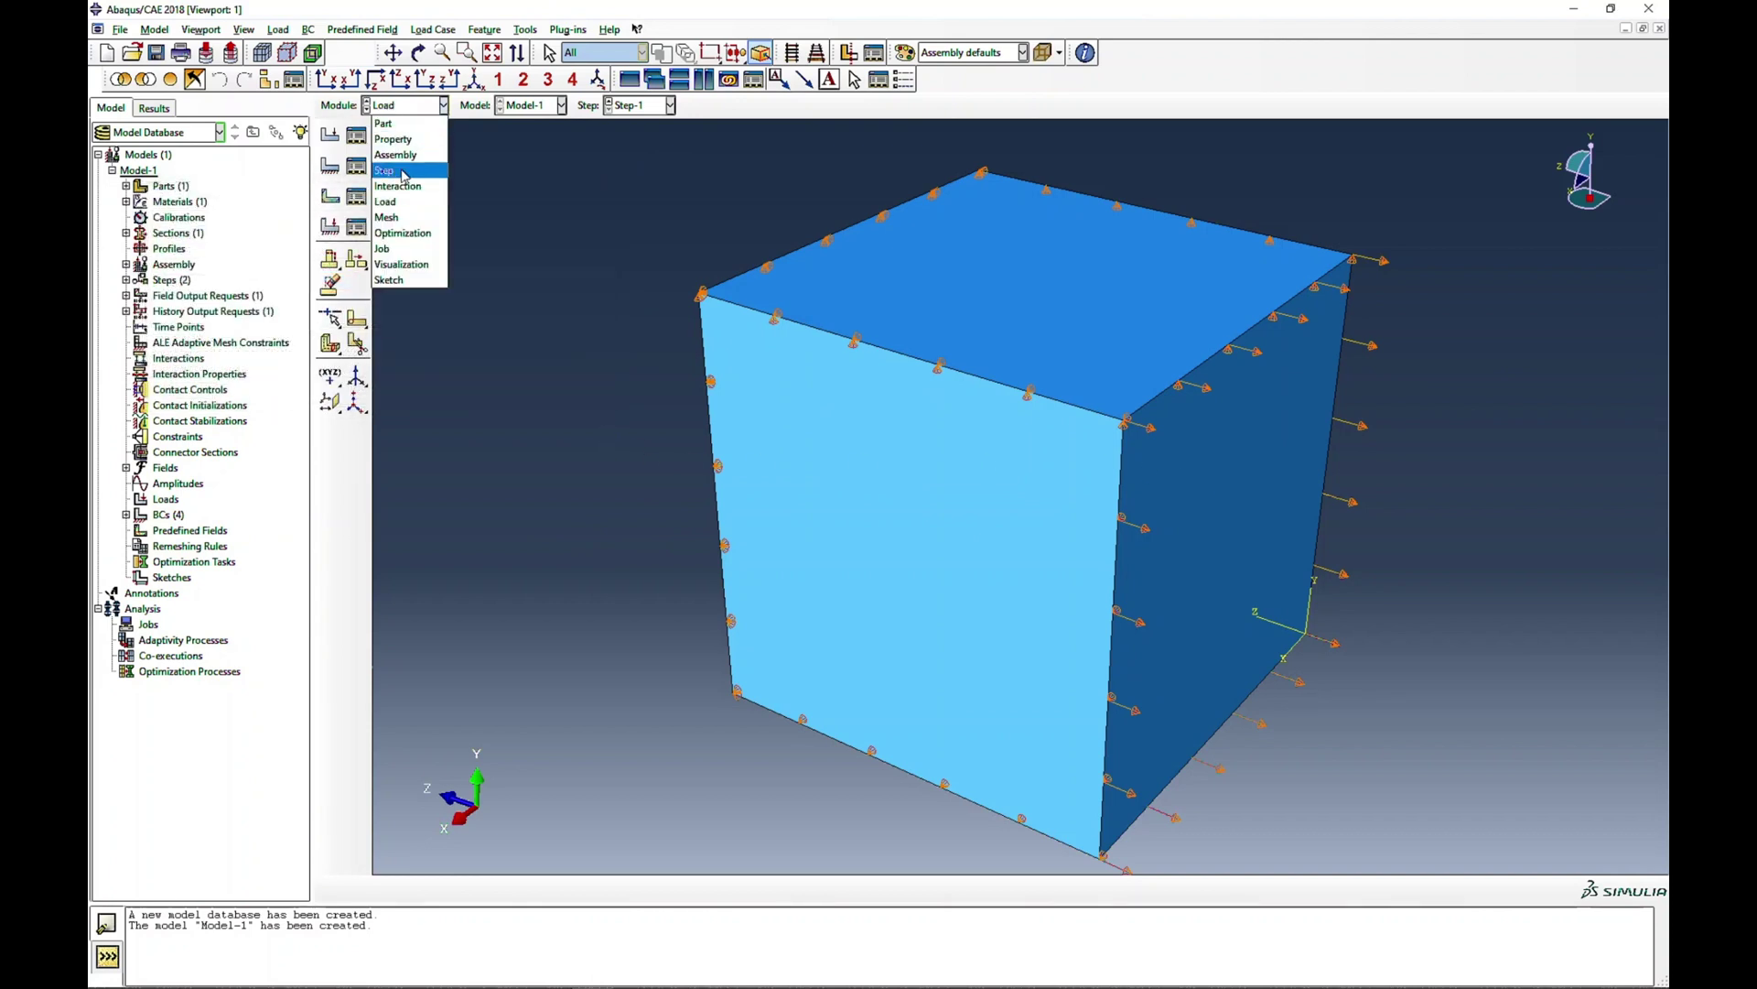
left_click(395, 222)
left_click(343, 137)
left_click(877, 535)
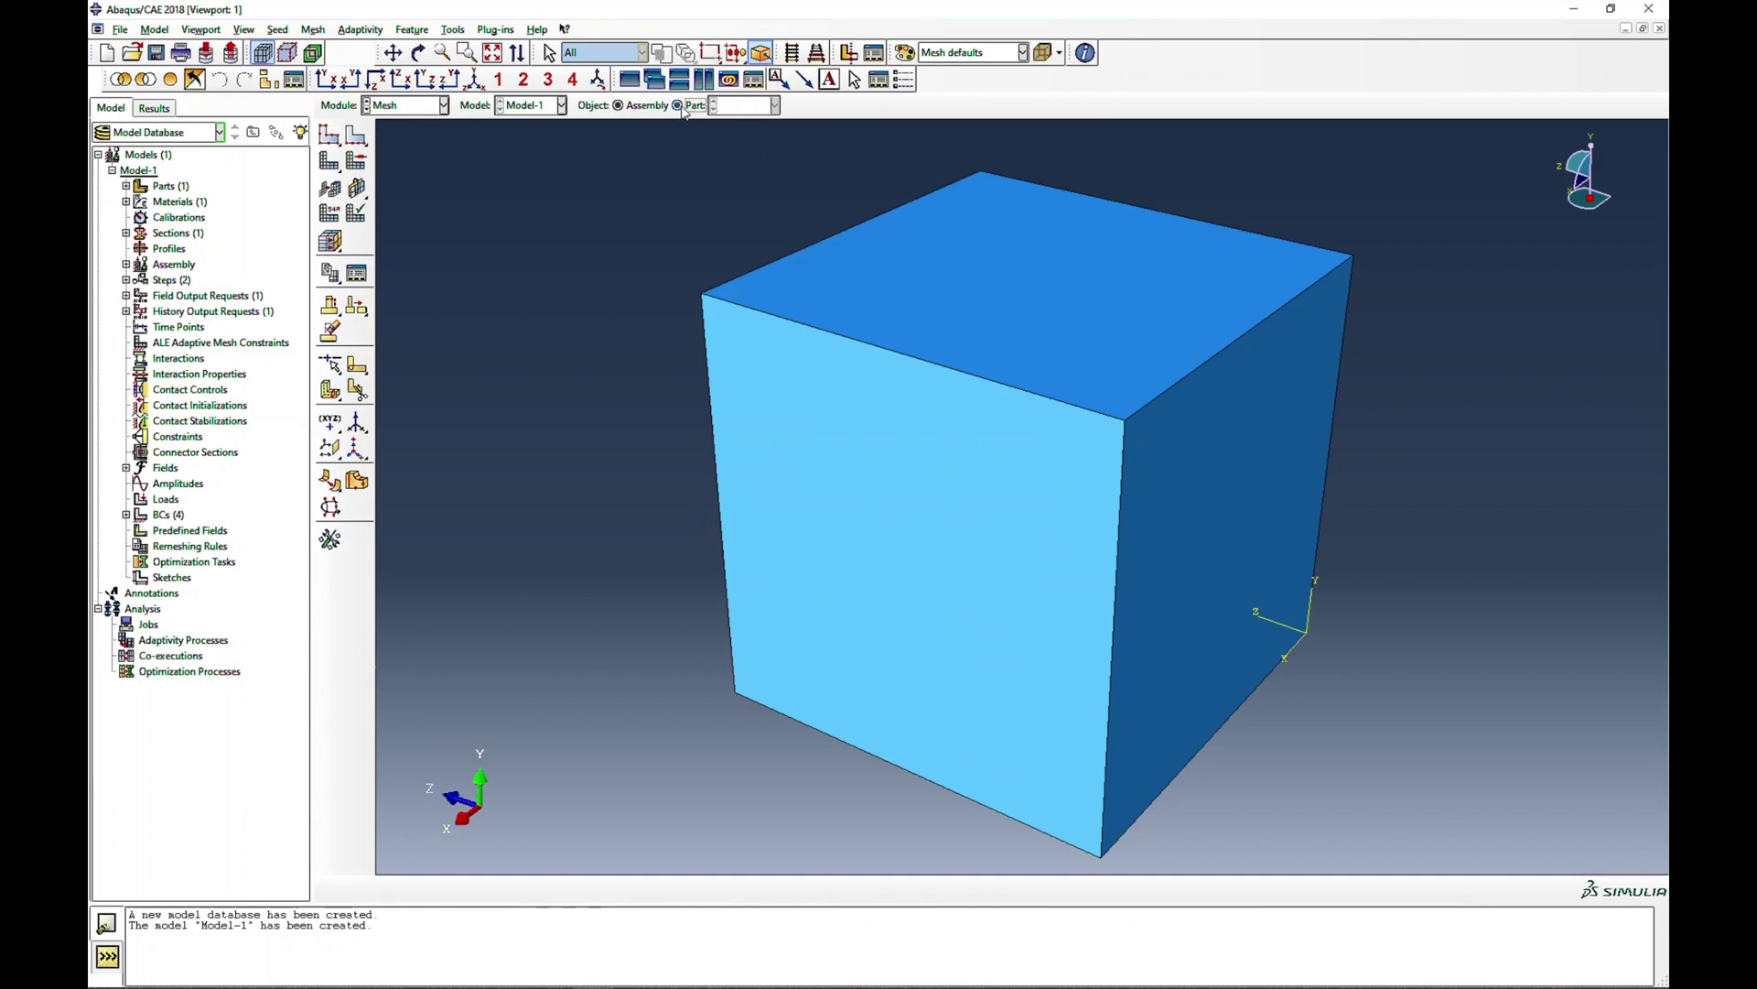
left_click(678, 105)
Seed Part-1 with global size 1 and mesh it into a single element
left_click(330, 135)
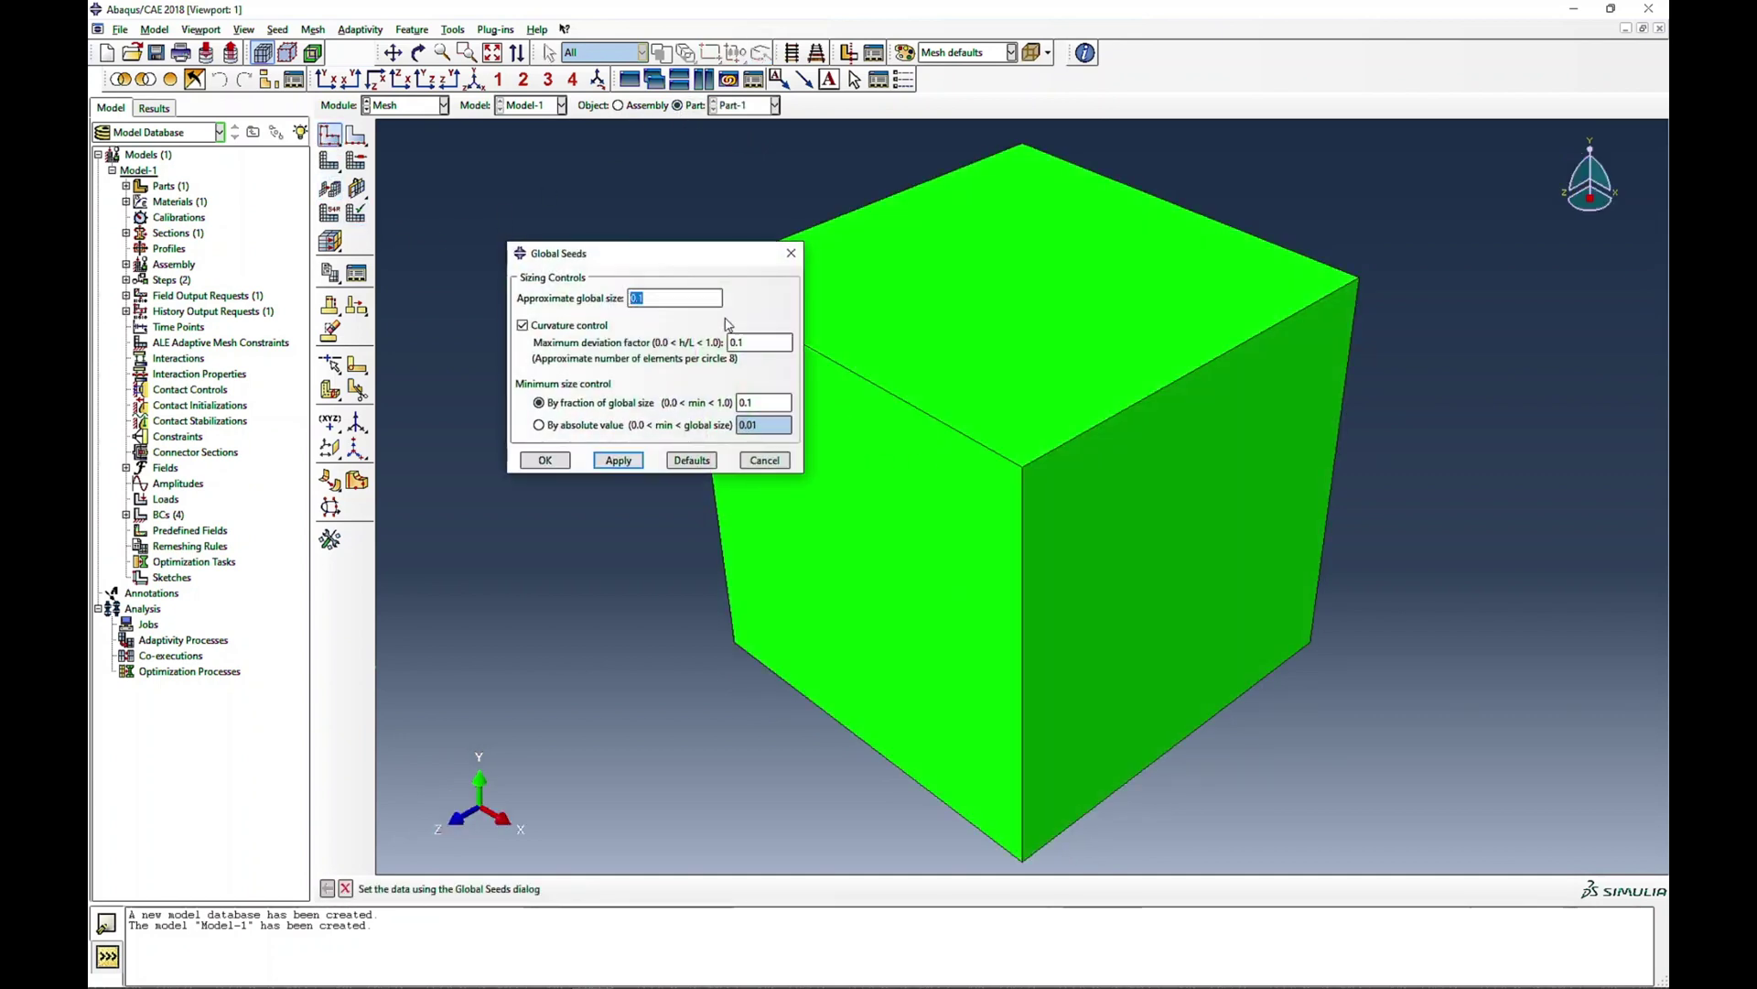
type("1")
left_click(545, 459)
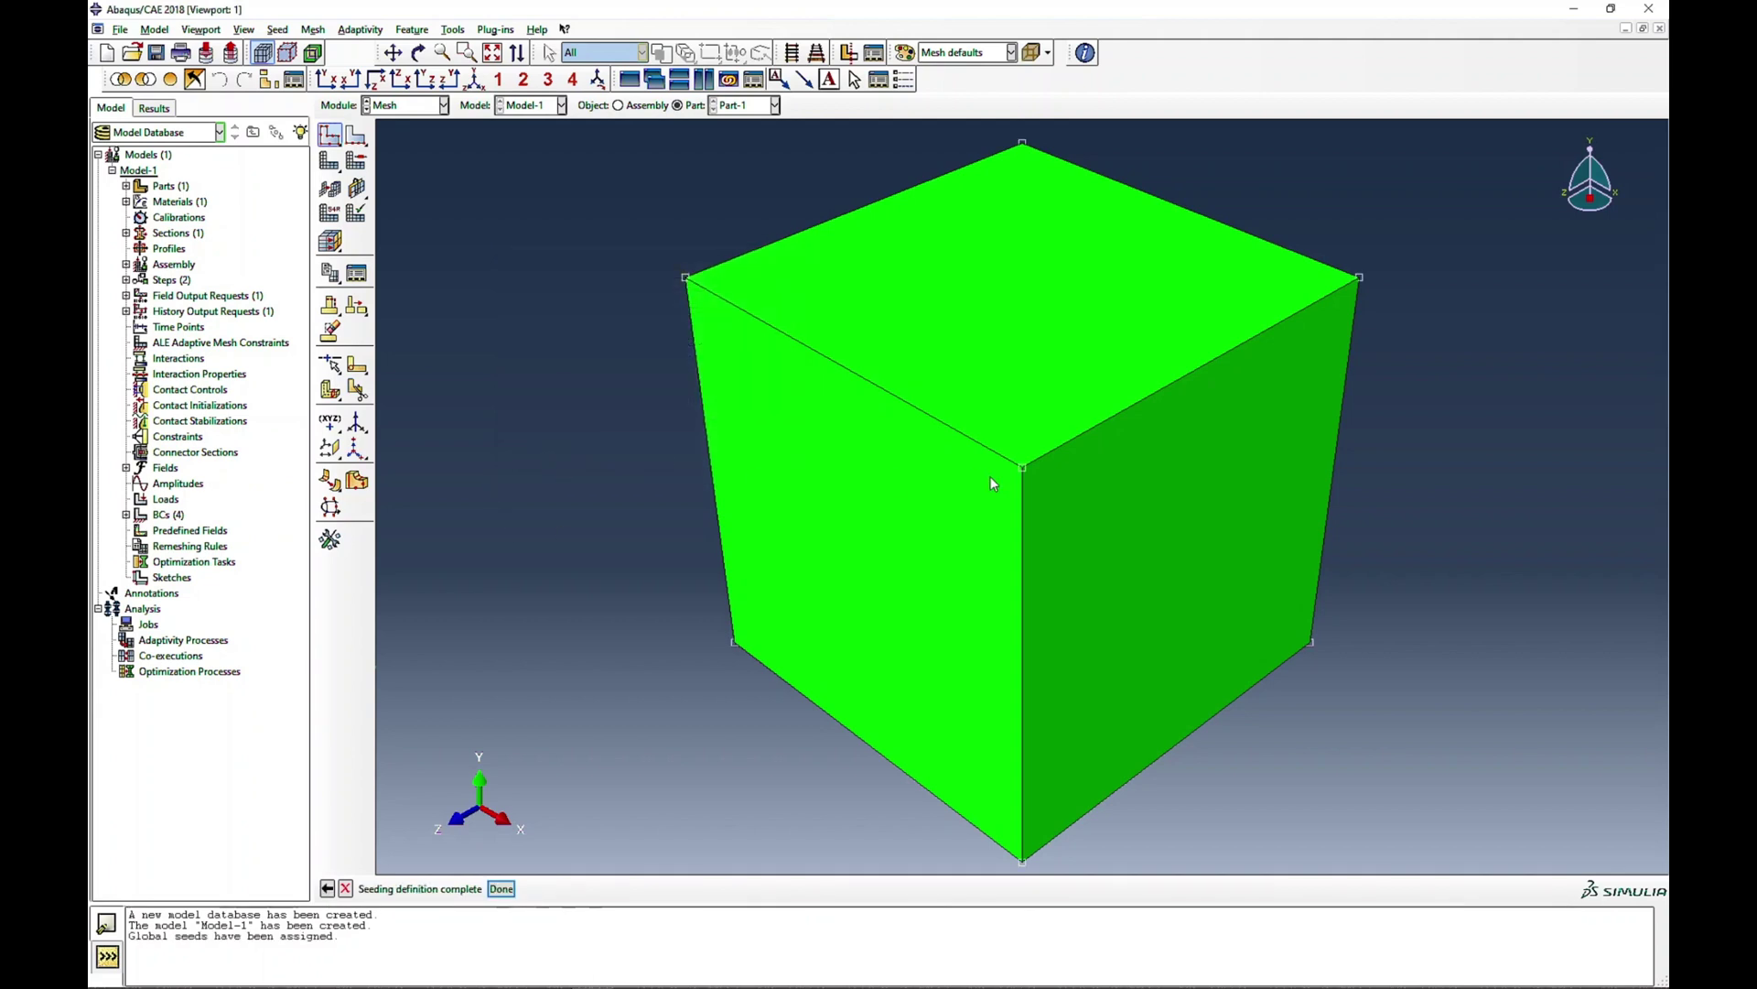
left_click(330, 161)
left_click(465, 889)
left_click_drag(431, 947, 163, 947)
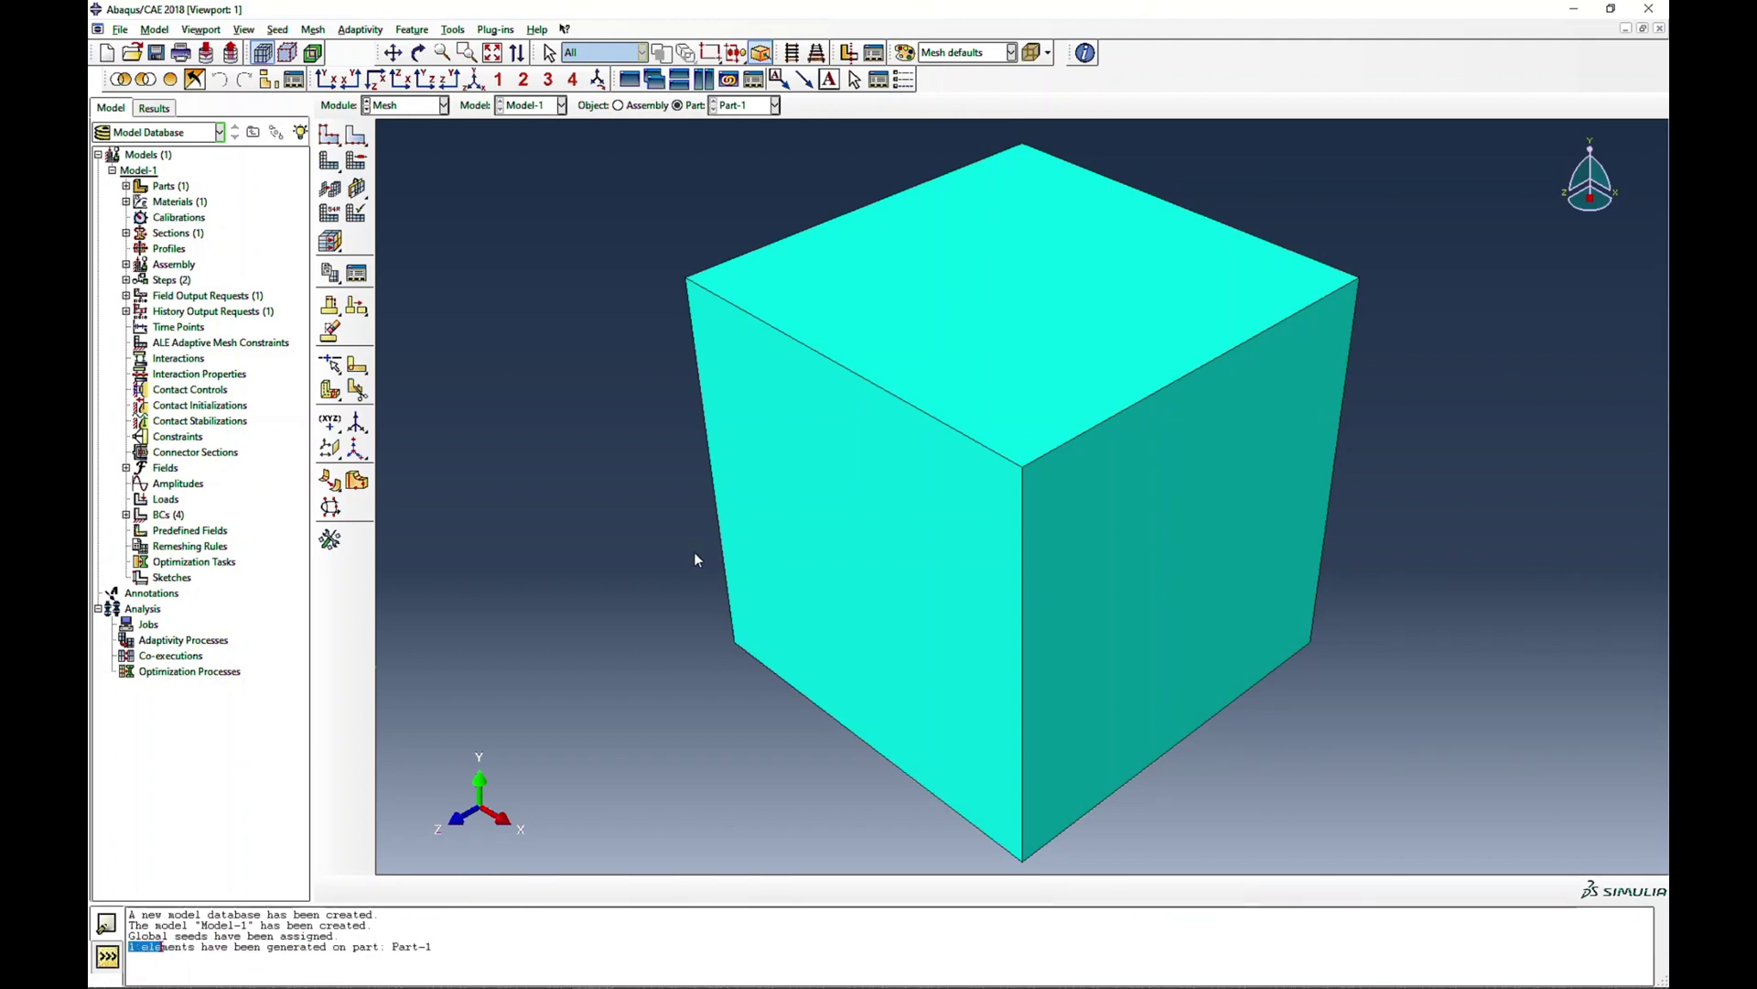
In the Job module, create job Uniaxial_ABAQ_Mises_Model
left_click(411, 106)
left_click(392, 251)
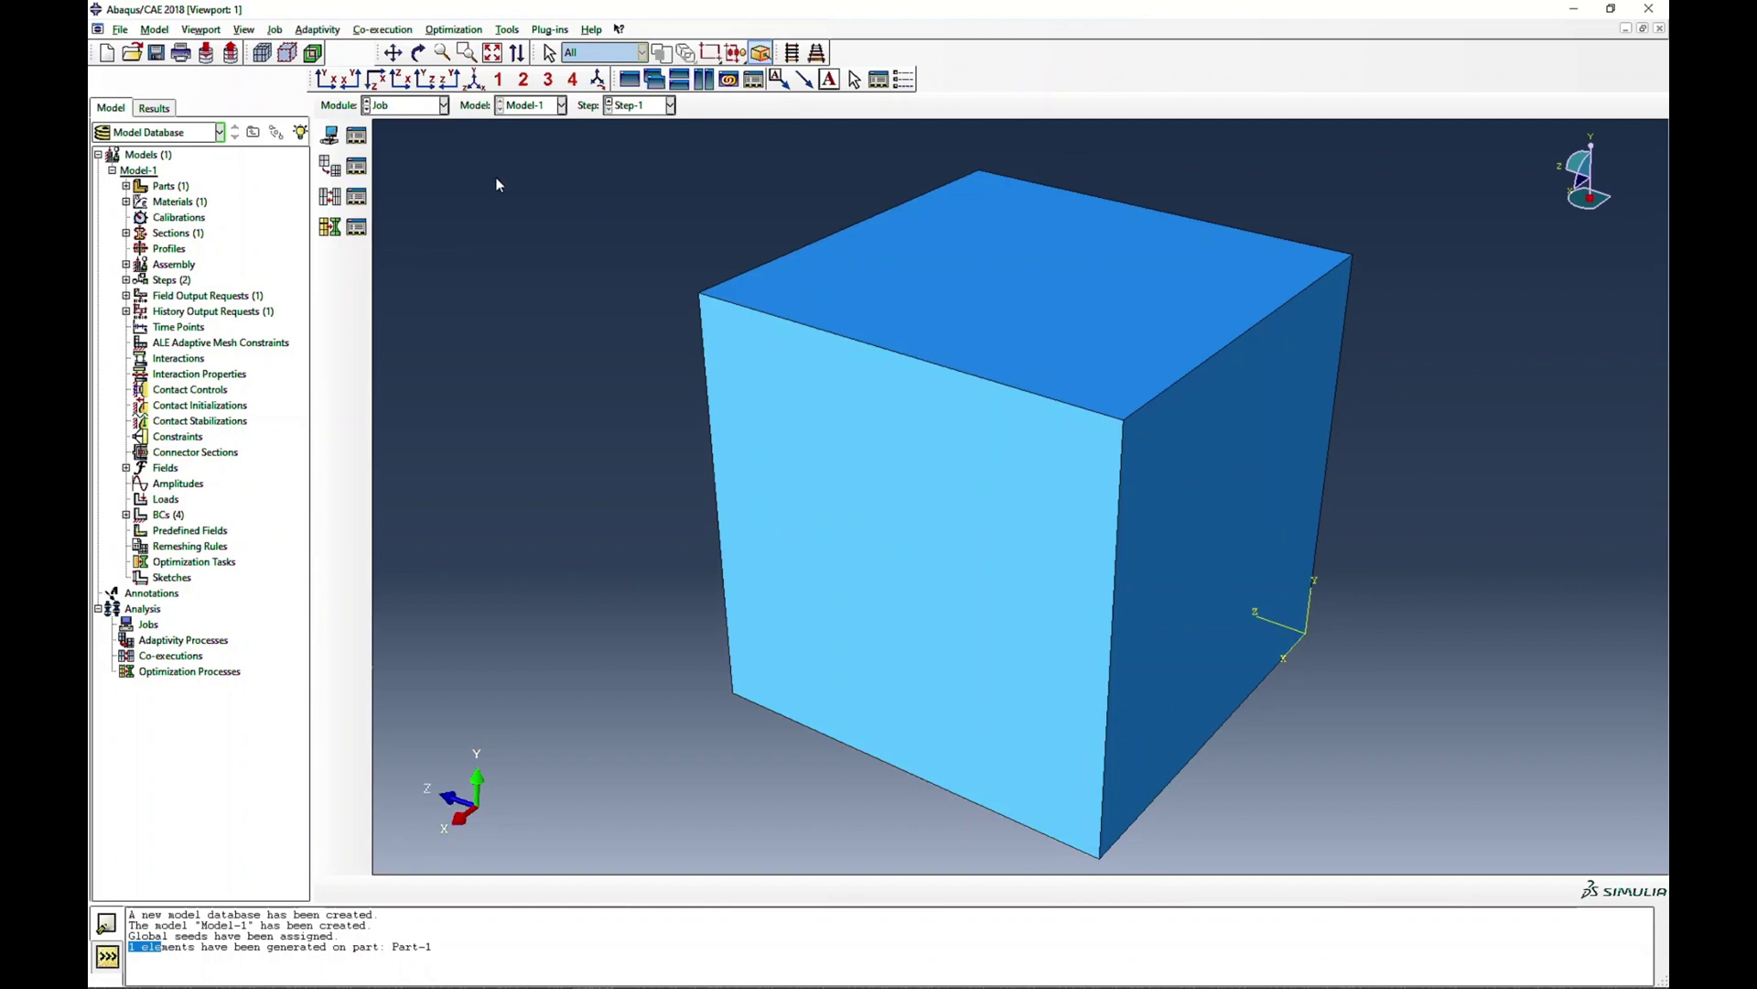
left_click(357, 138)
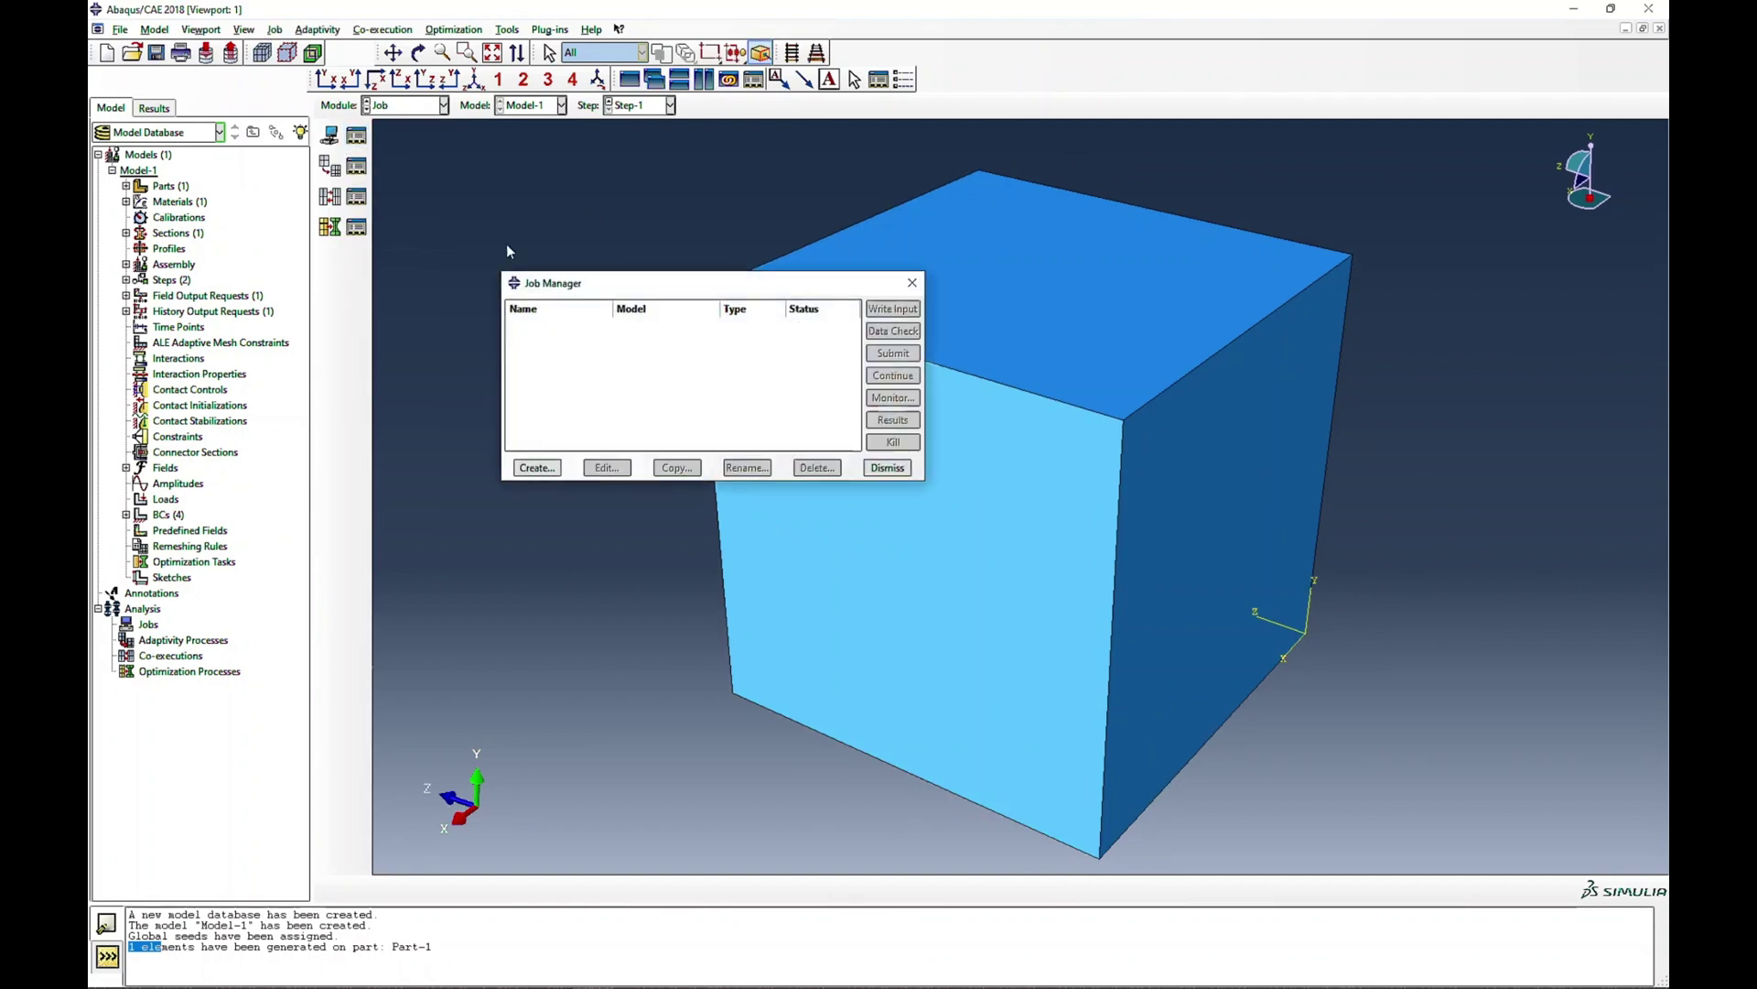
left_click(538, 468)
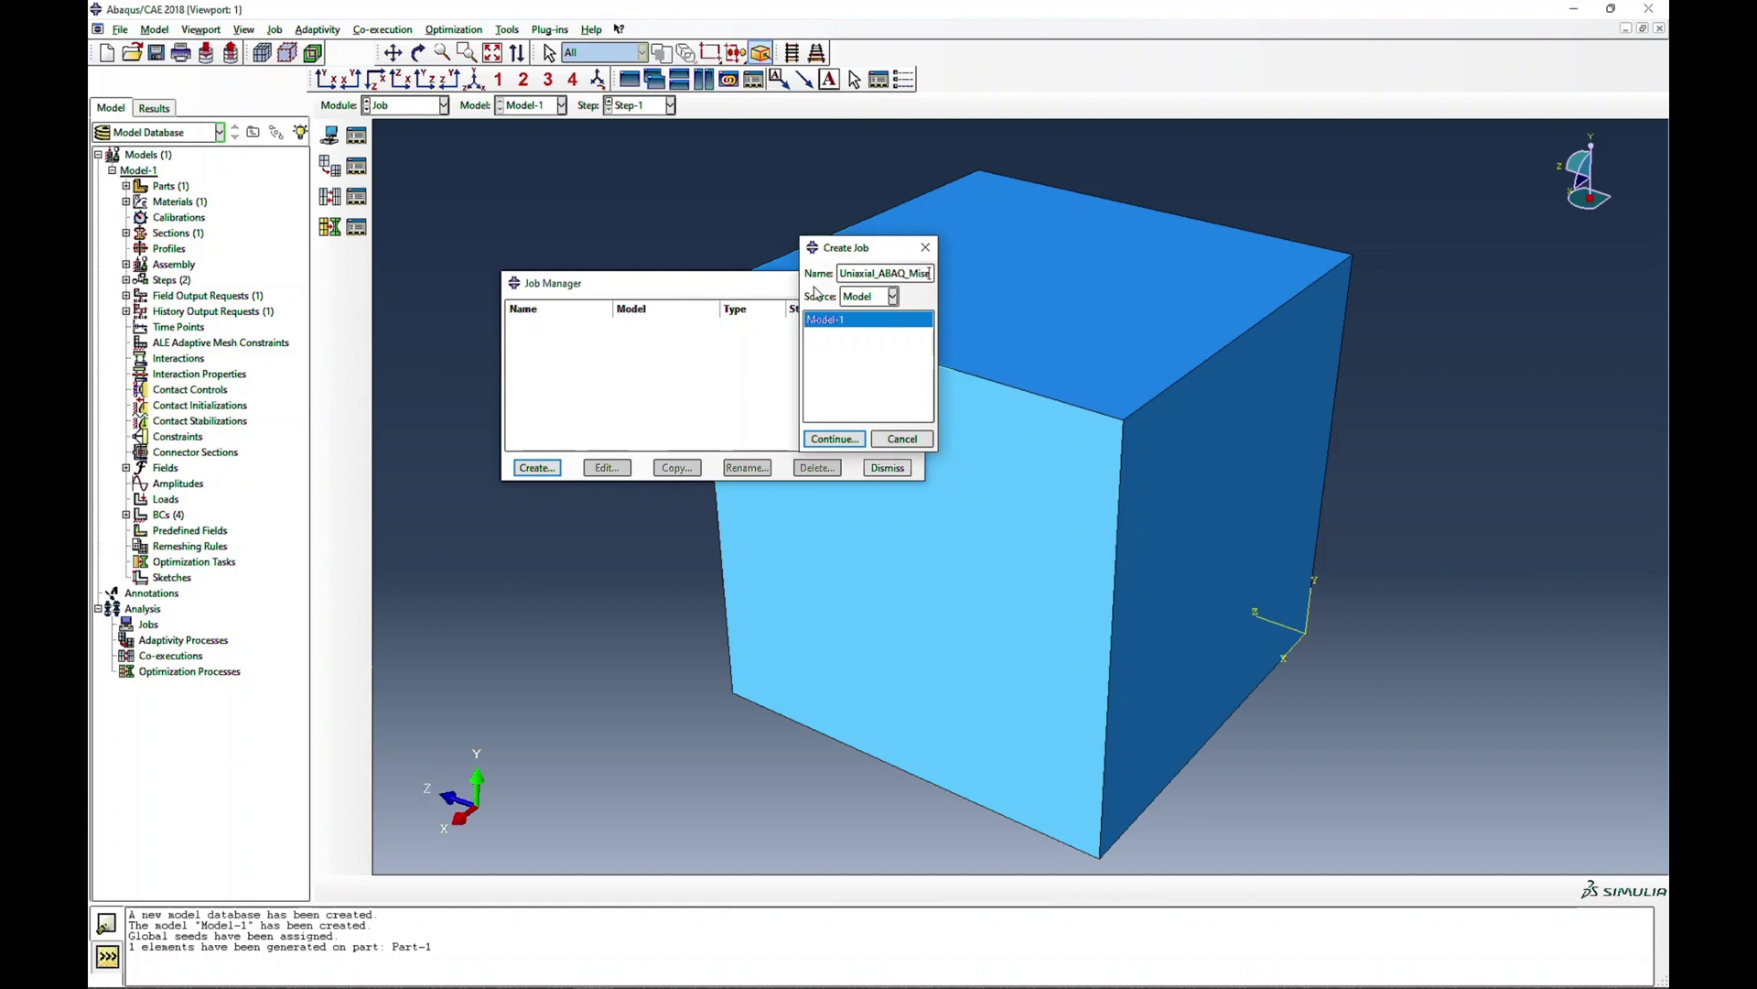
type("s_Model")
left_click(840, 440)
Set the job's nodal output precision to Full and submit it
left_click(986, 185)
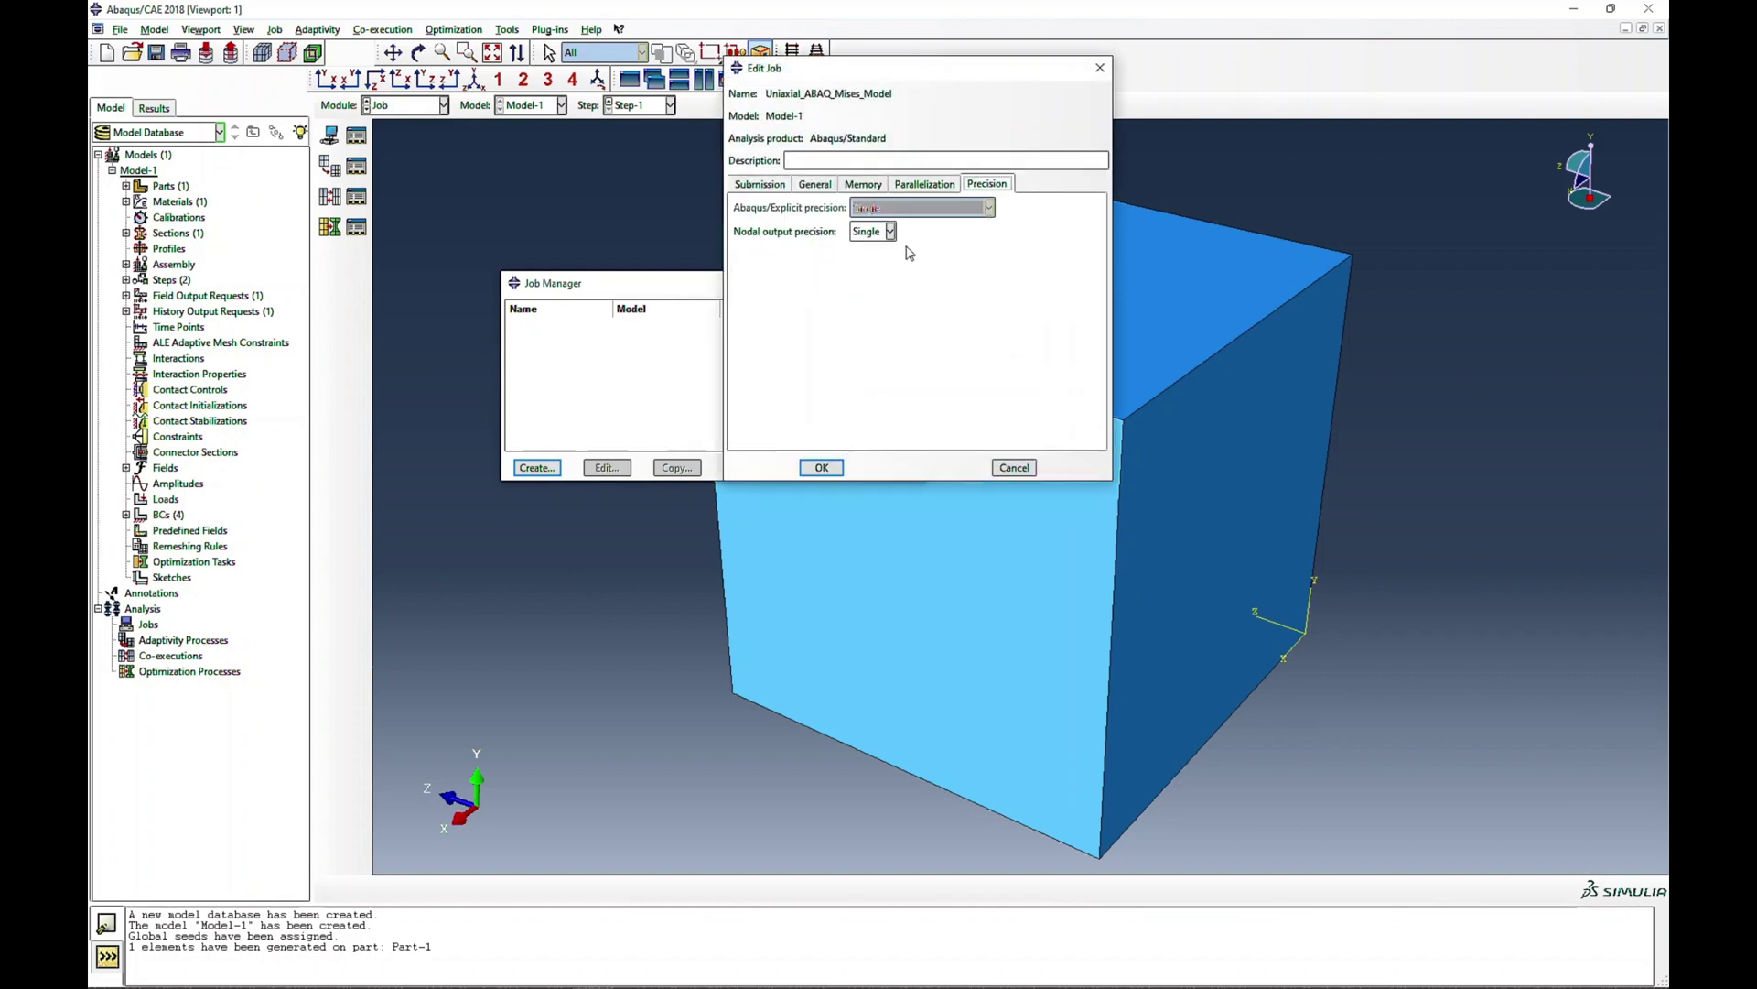
left_click(890, 231)
left_click(865, 265)
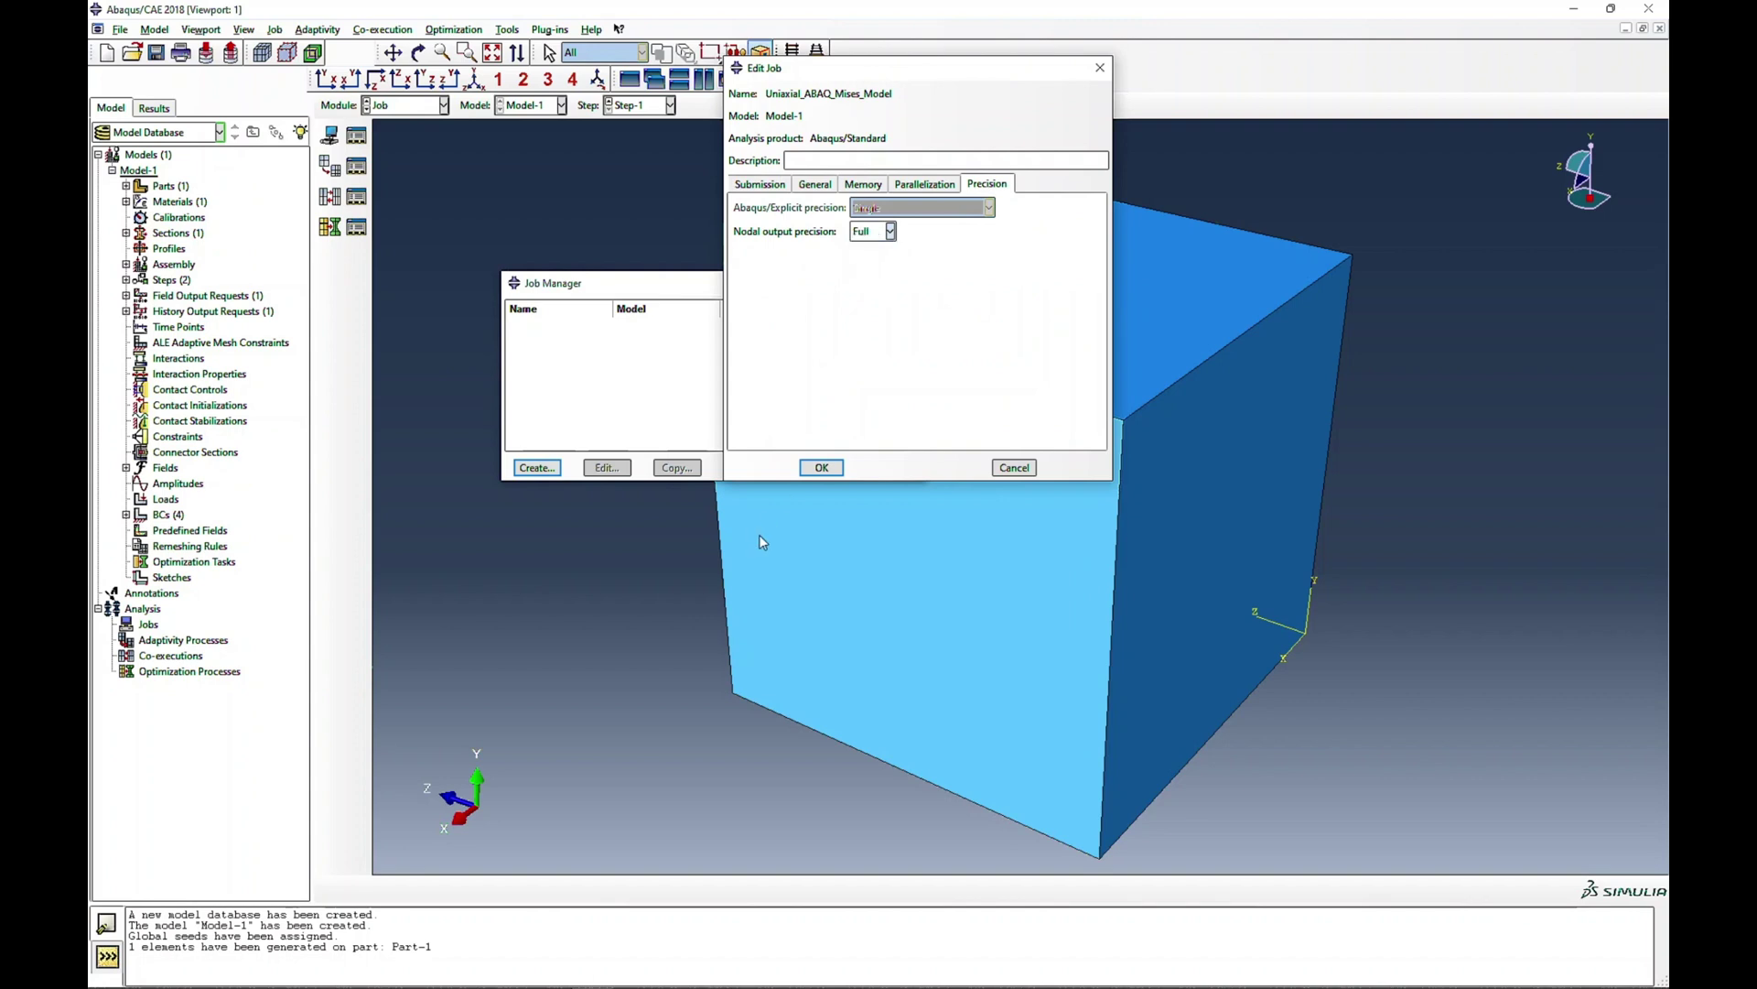
left_click(822, 468)
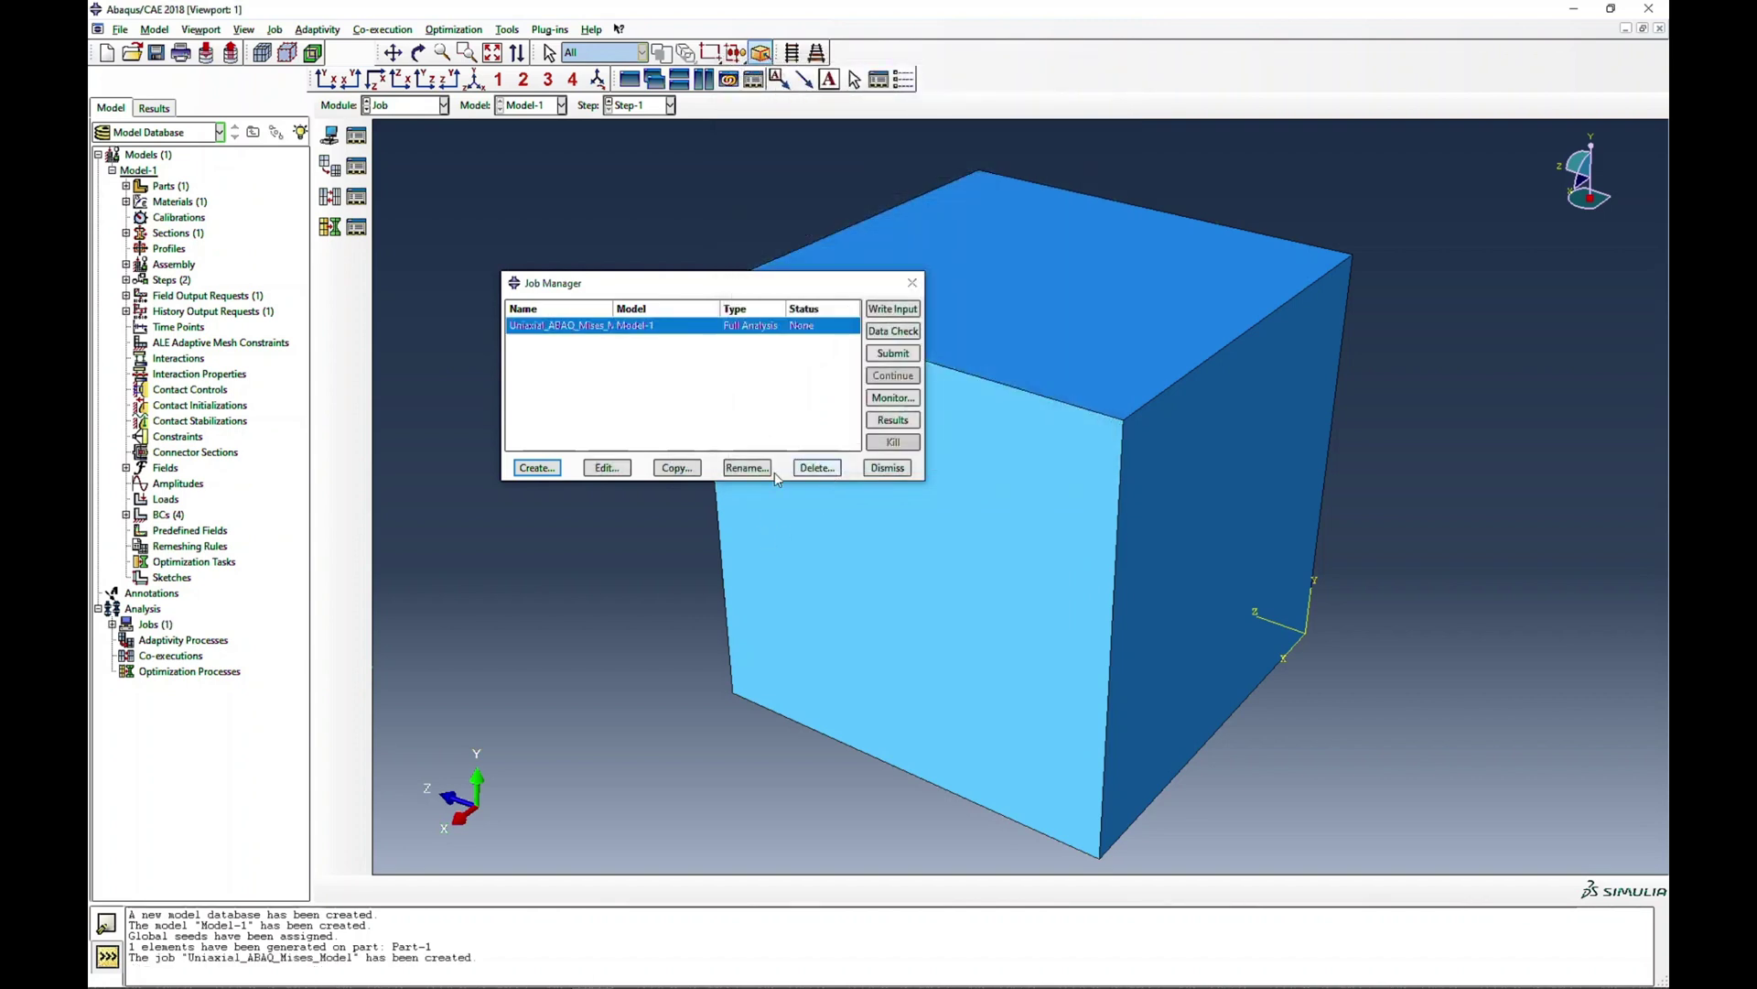
left_click(893, 354)
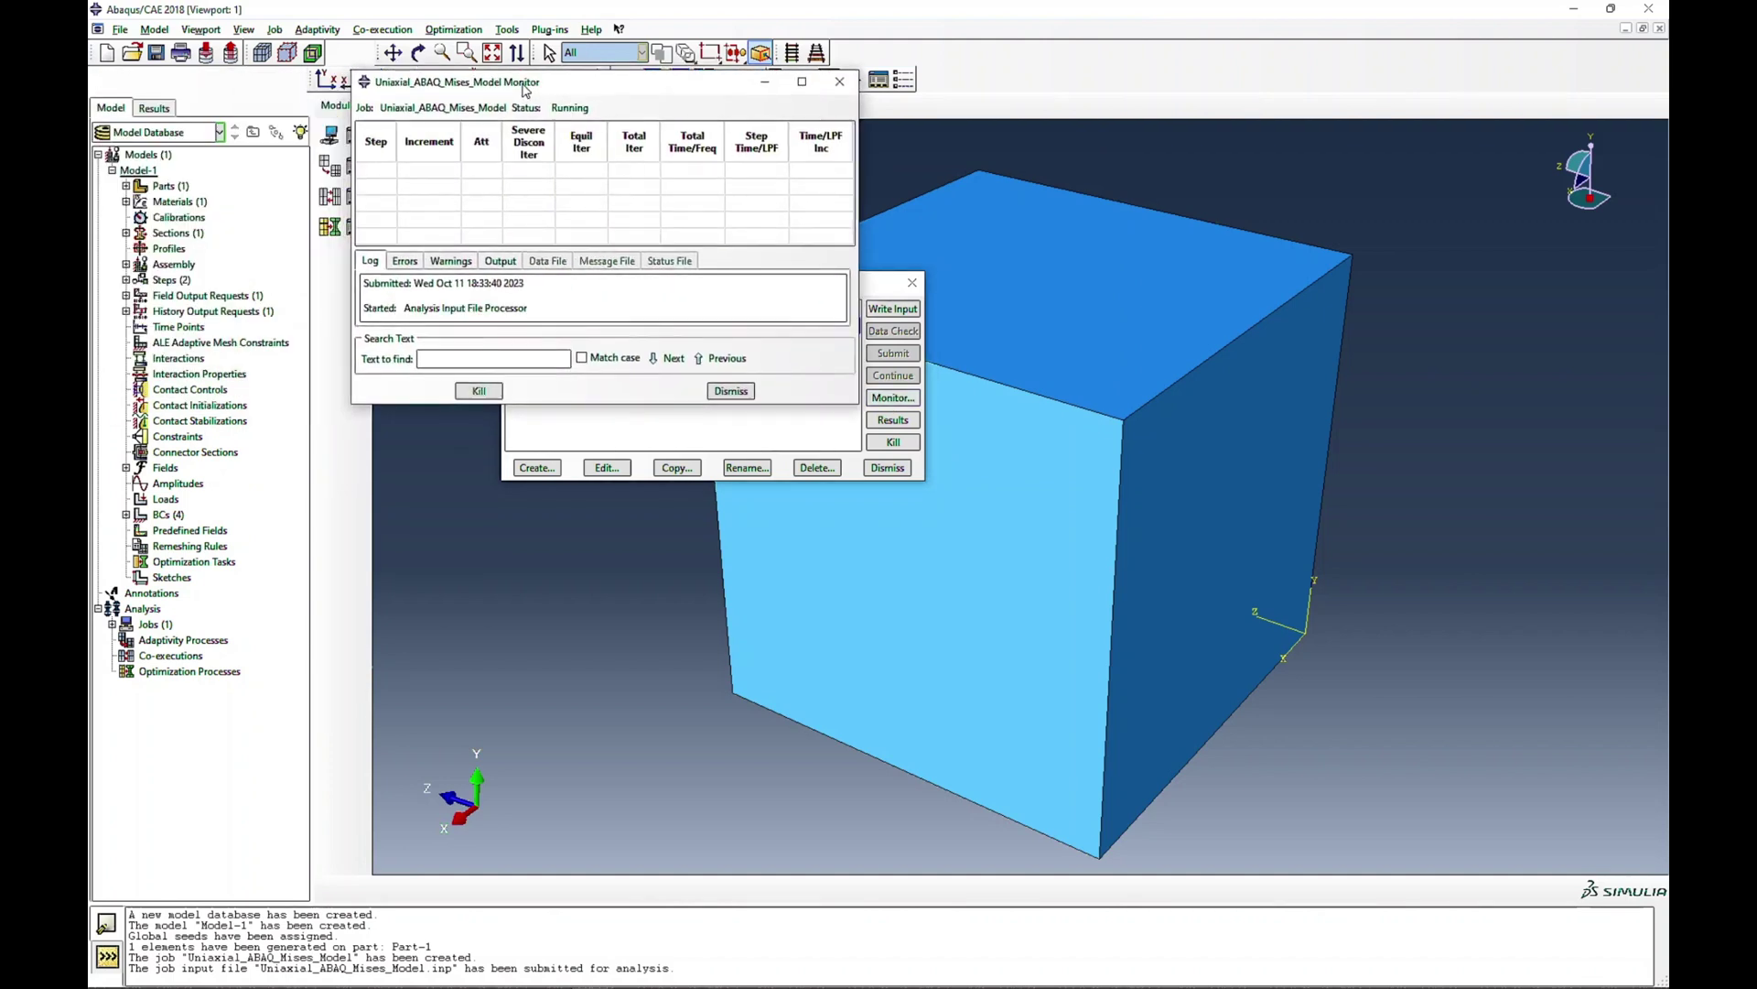
Watch the Uniaxial_ABAQ_Mises_Model job monitor until Completed, then dismiss it
left_click_drag(513, 761, 513, 771)
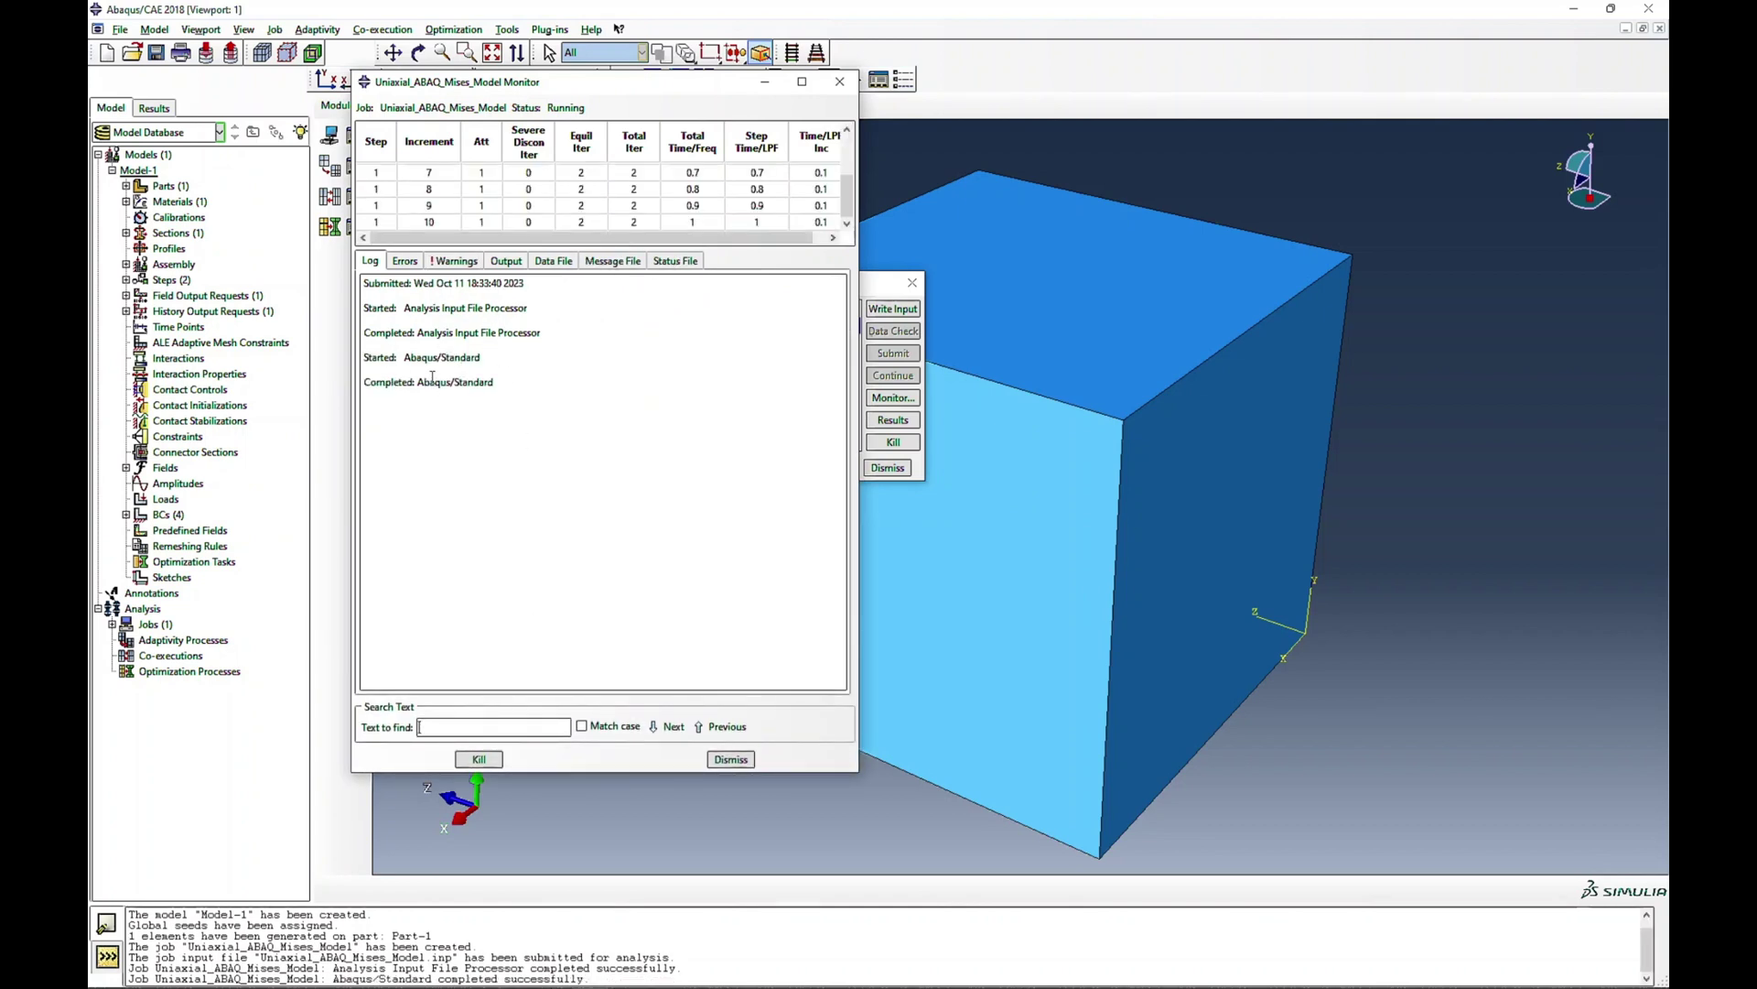
left_click(732, 760)
Show the job's Mises stress contour, a uniform 300, on the deformed cube fitted to the view
left_click(890, 421)
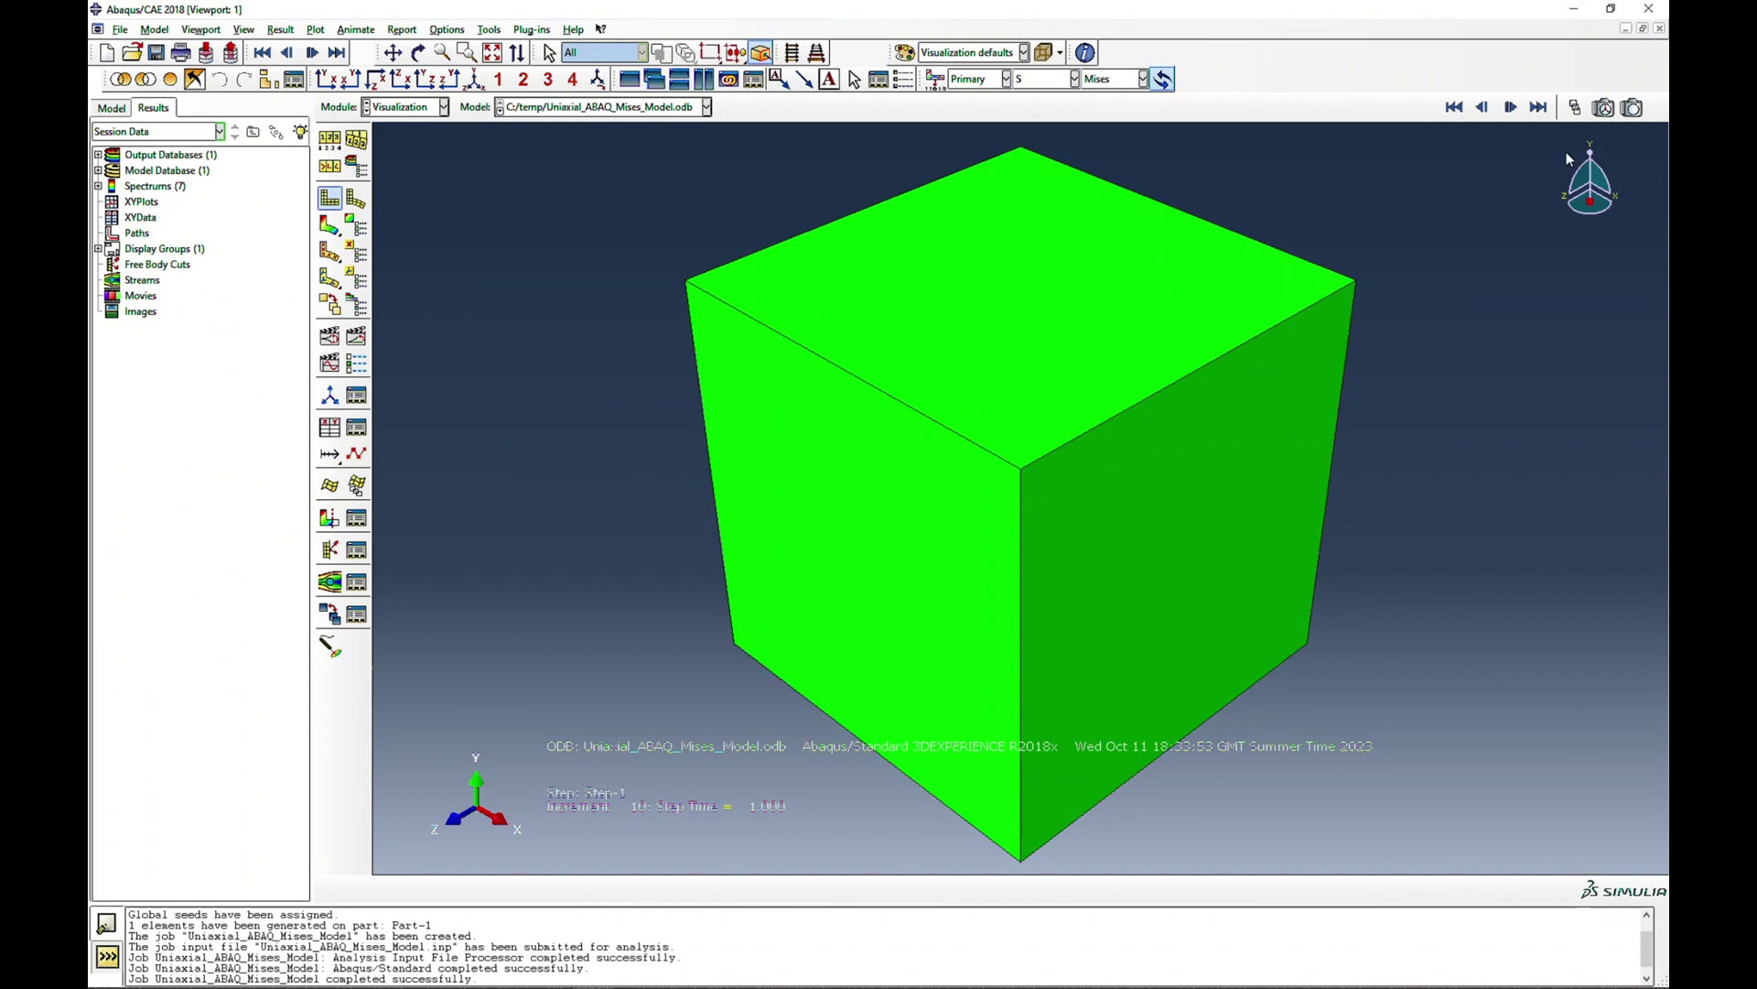
left_click(328, 225)
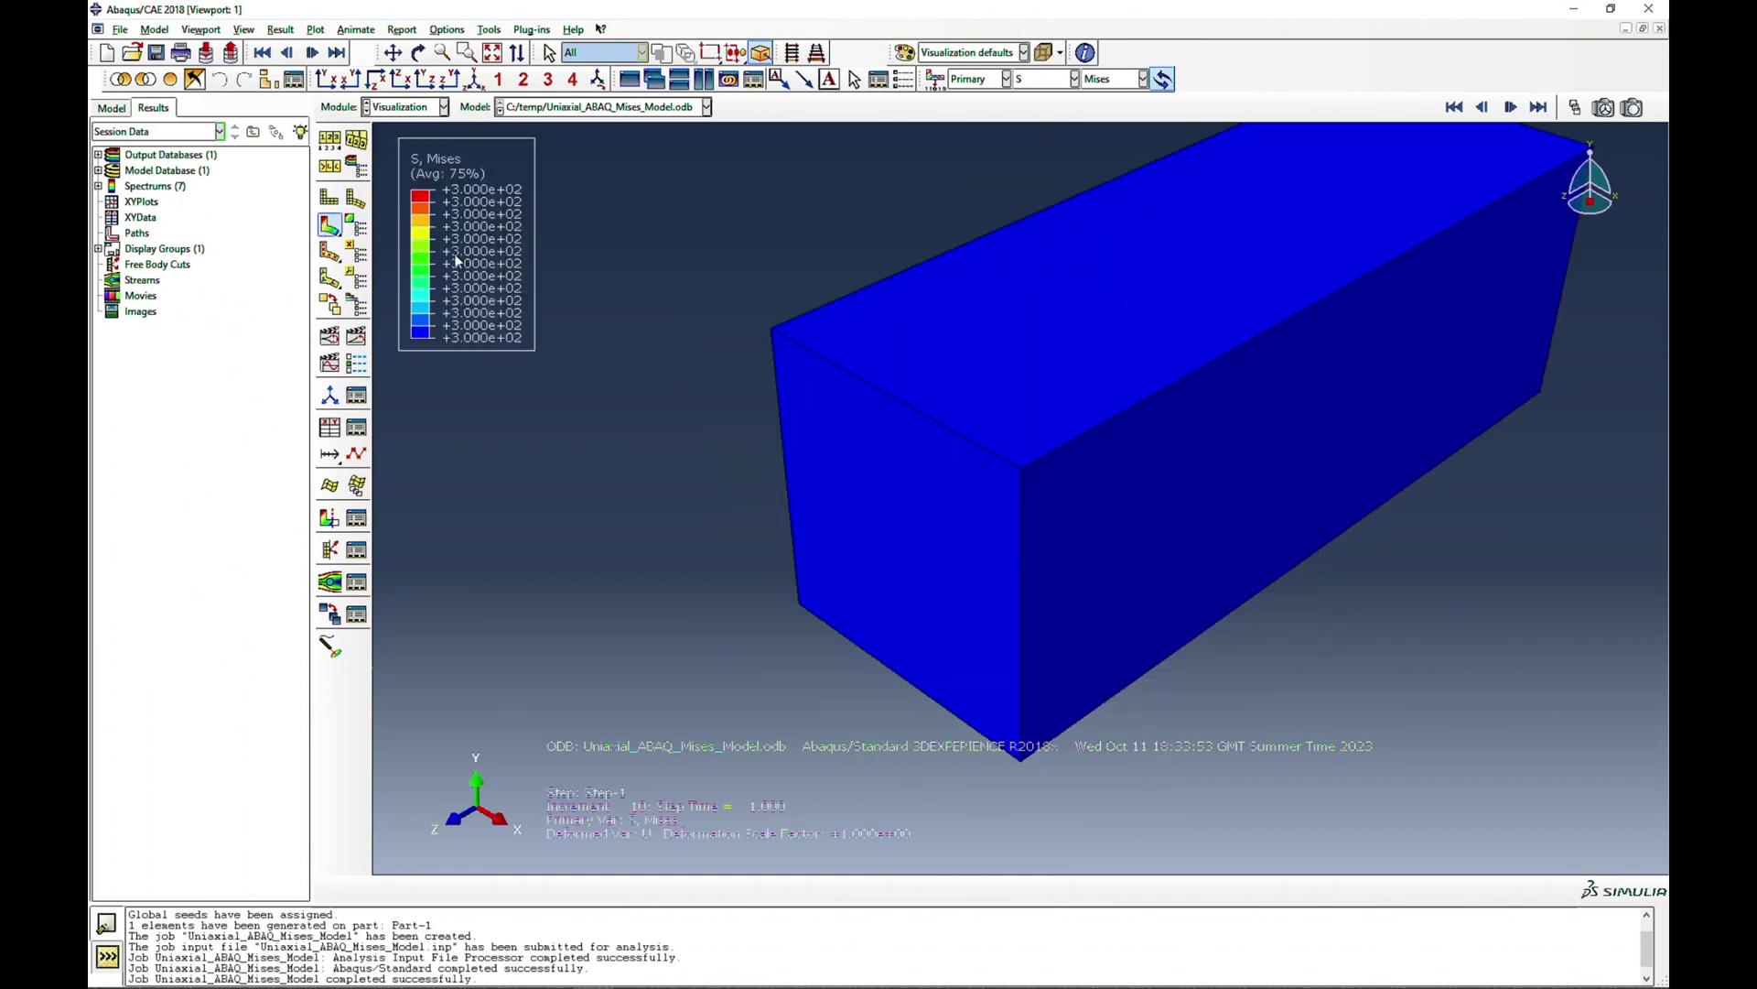
left_click(491, 52)
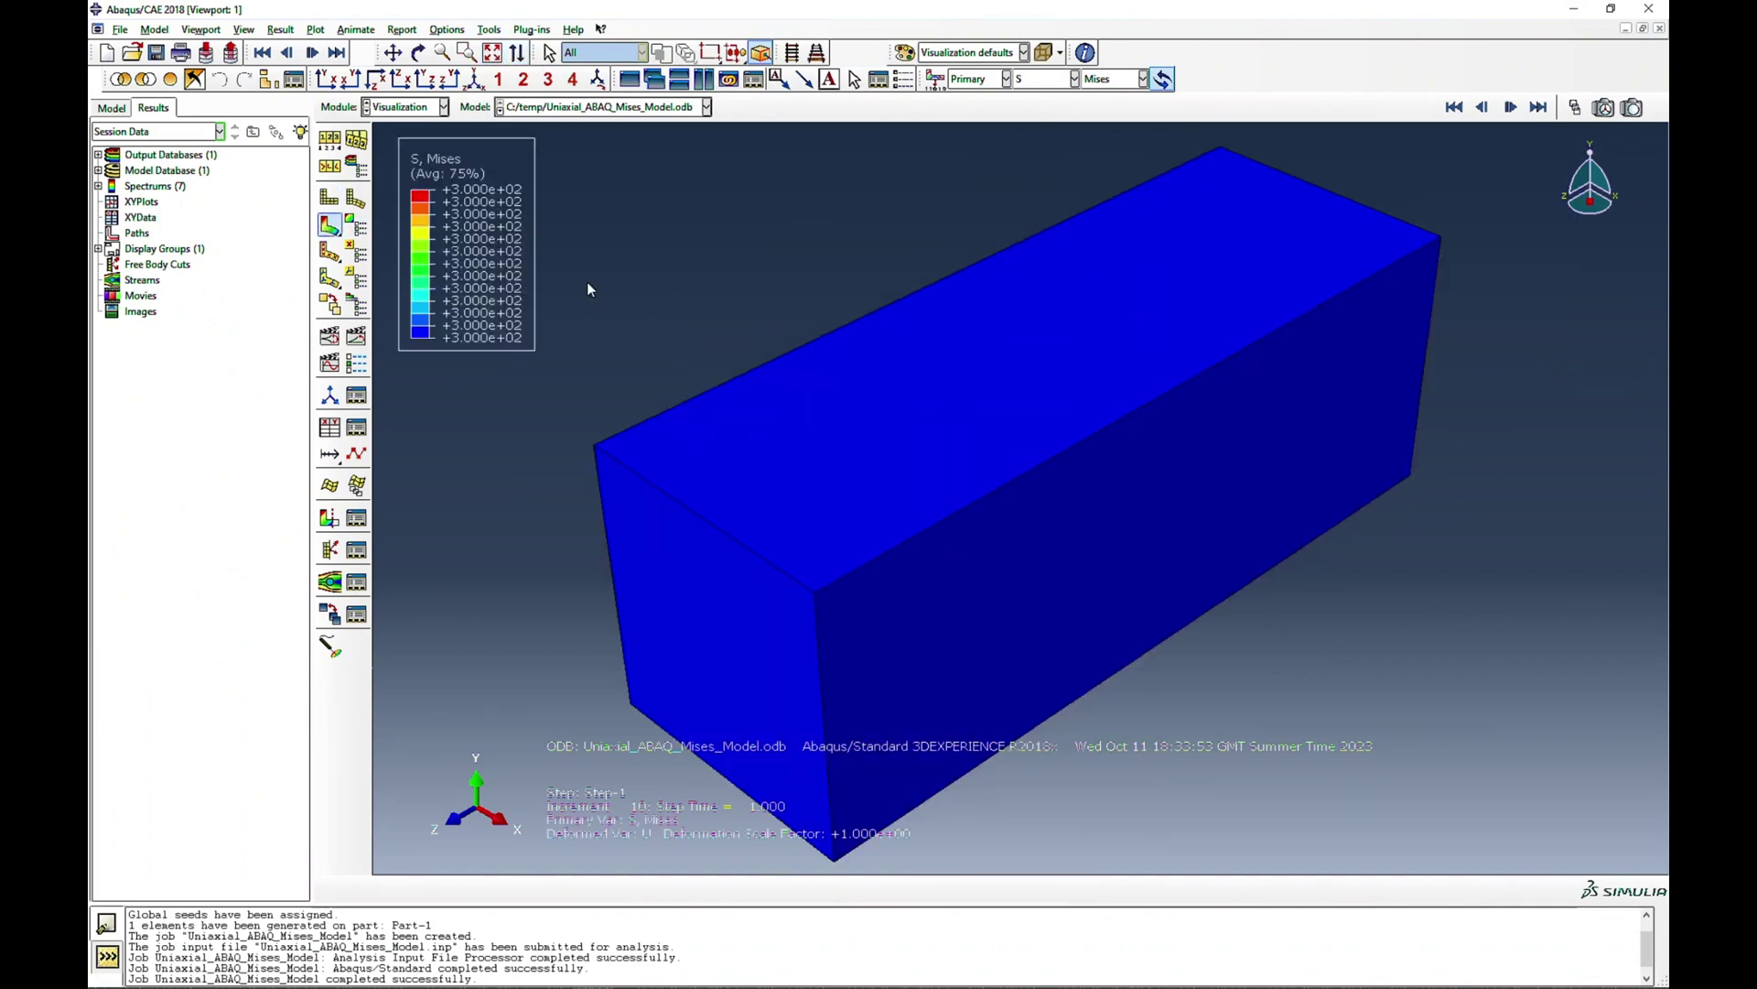
Start creating new XY data from ODB field output
left_click(490, 29)
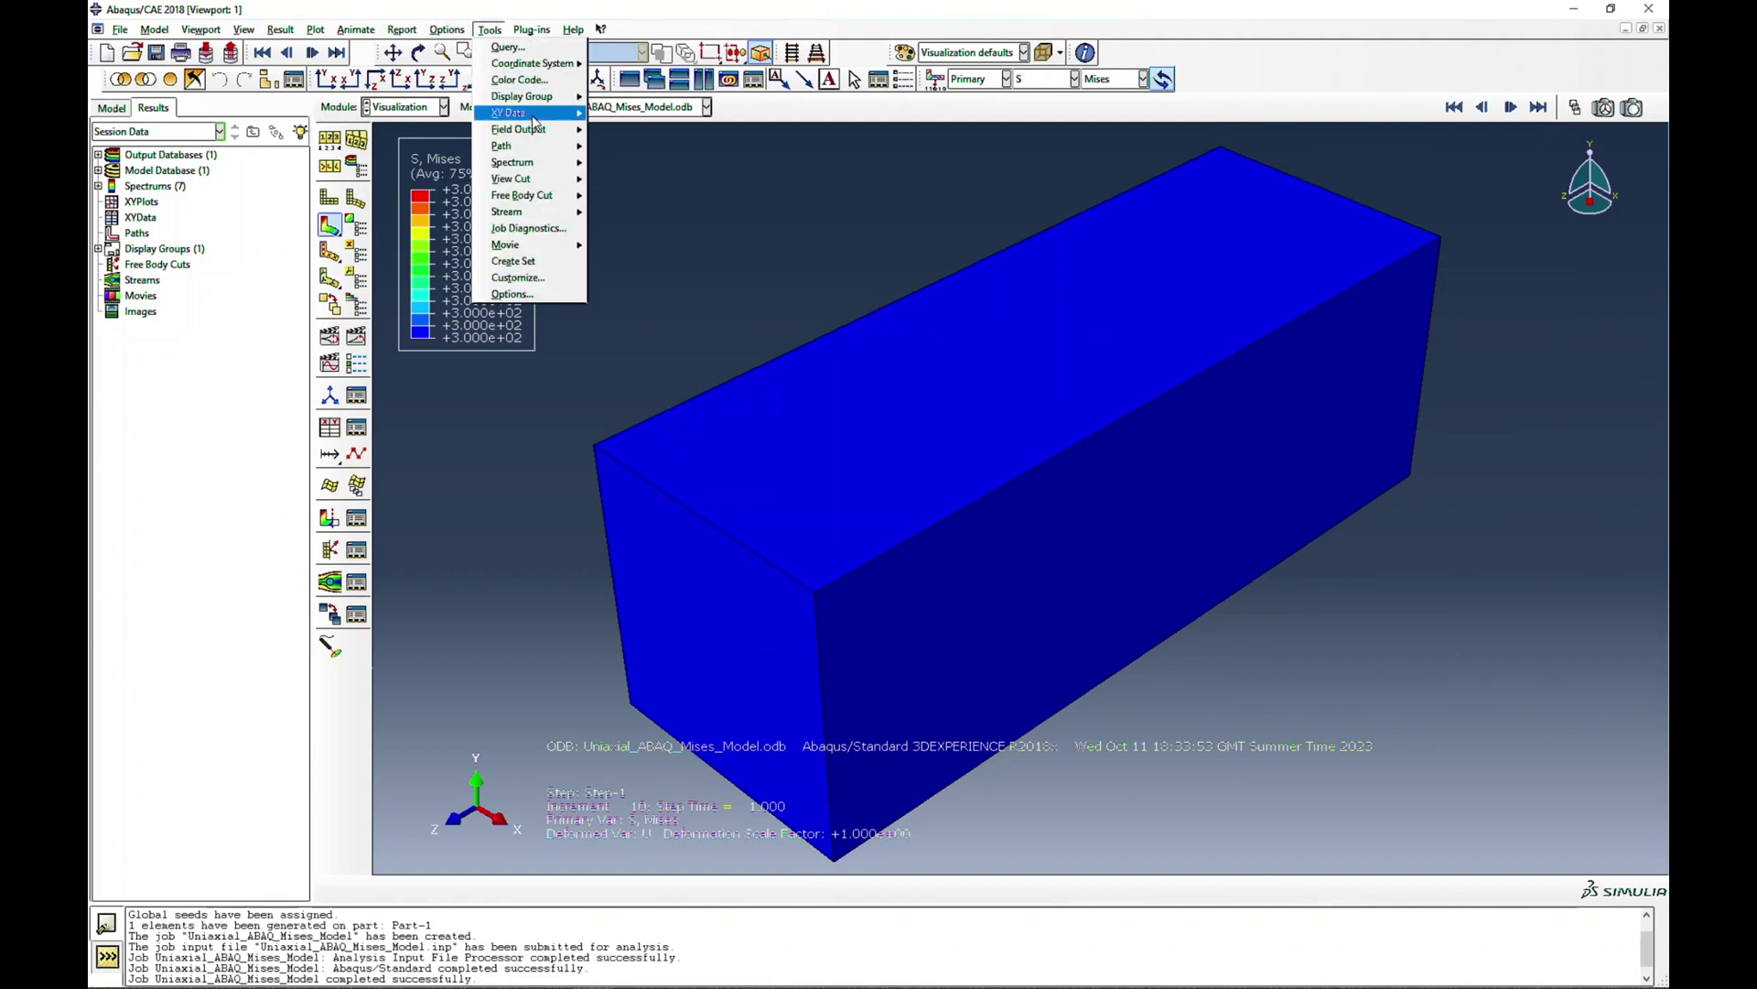
mouse_move(558, 113)
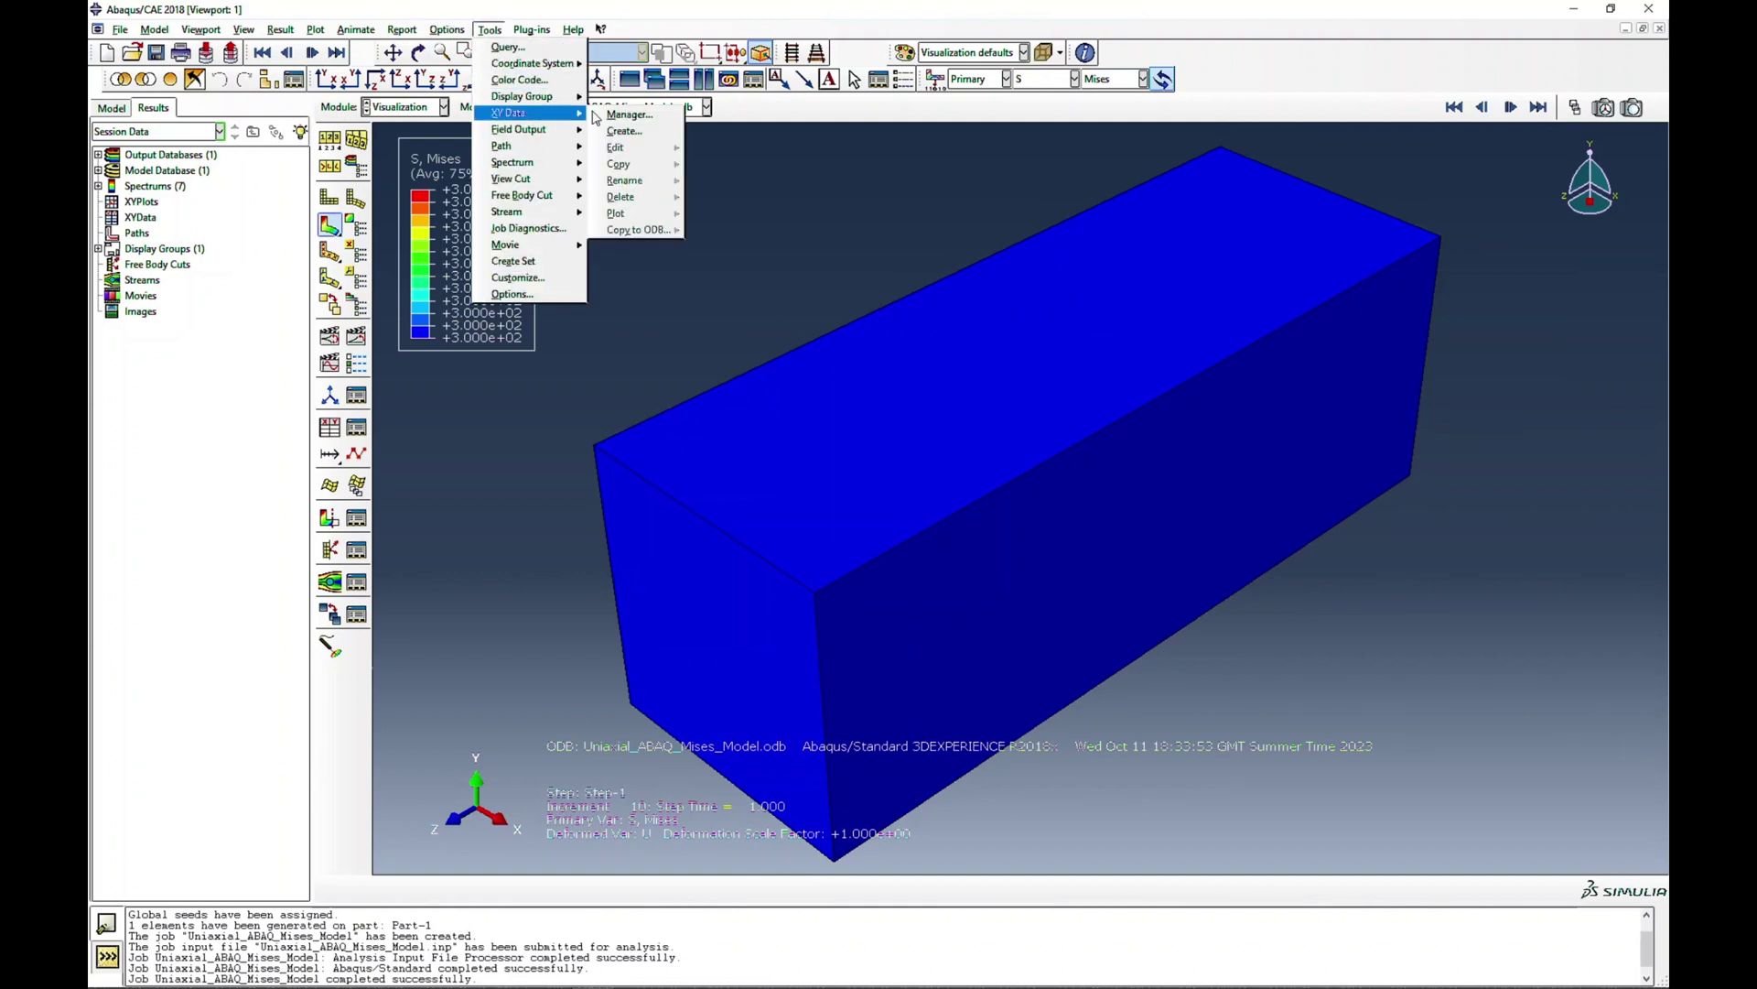
left_click(635, 135)
left_click(639, 253)
Select the LE33 strain and S33 stress components as field output variables
left_click(617, 397)
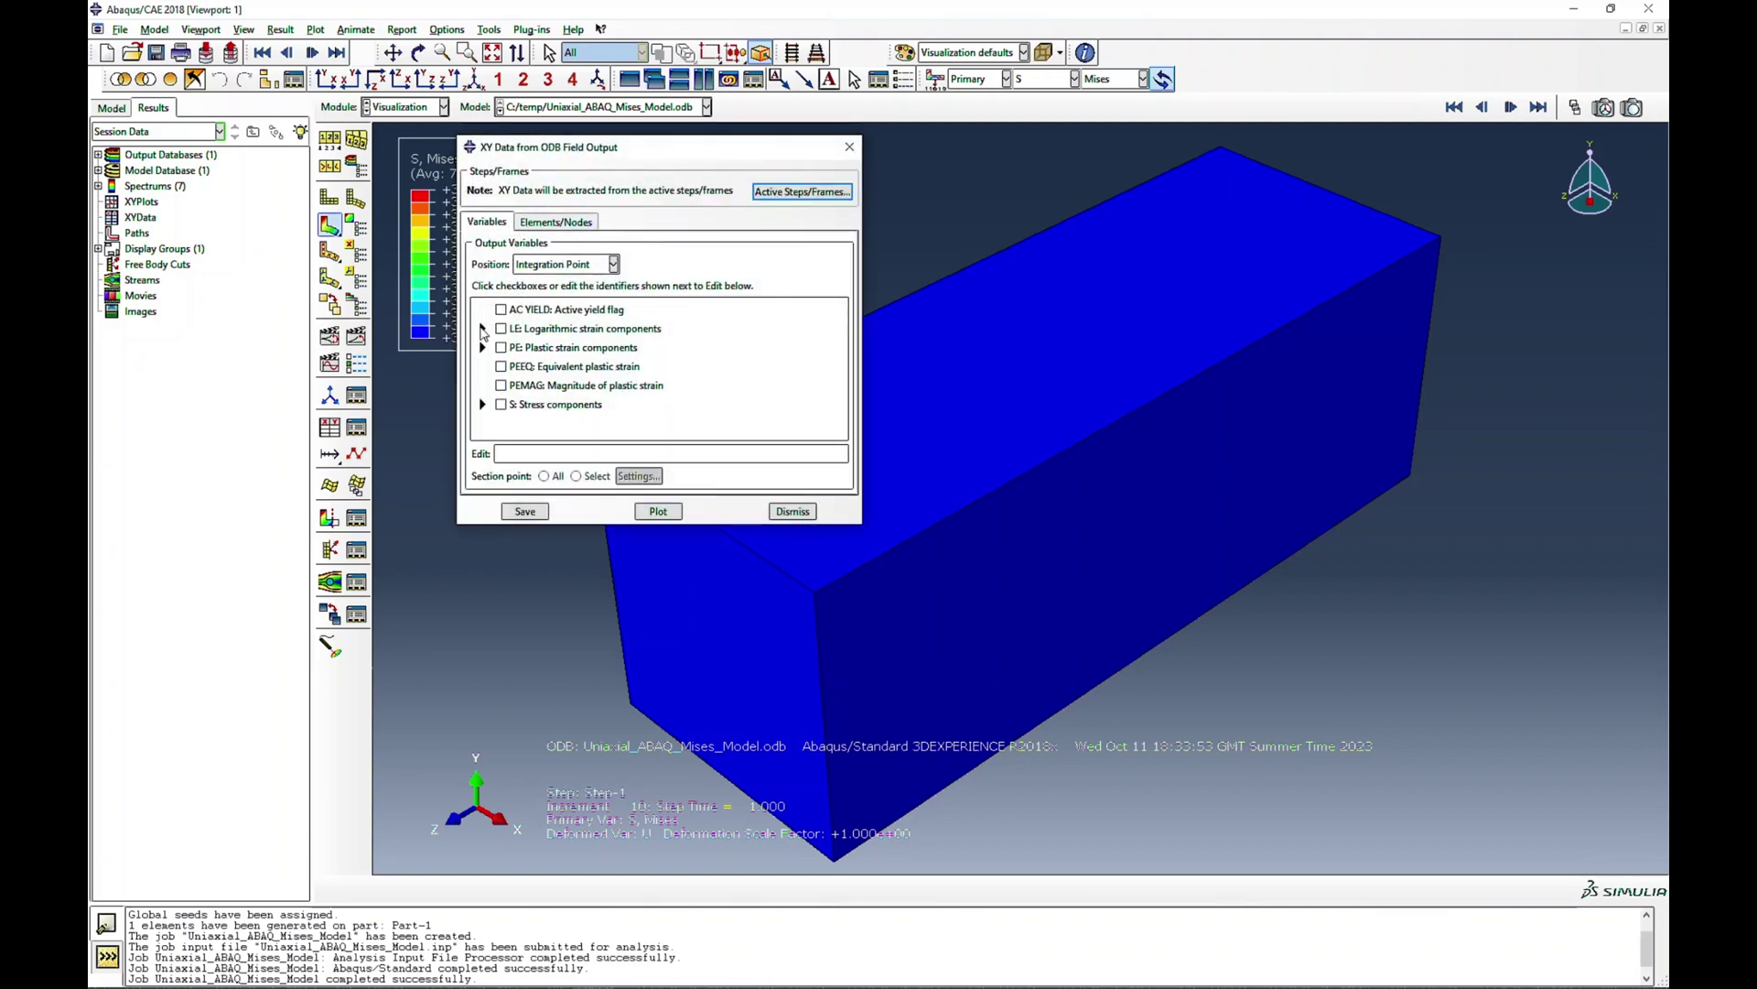
left_click(482, 329)
scroll(531, 423, "down", 2)
left_click(520, 389)
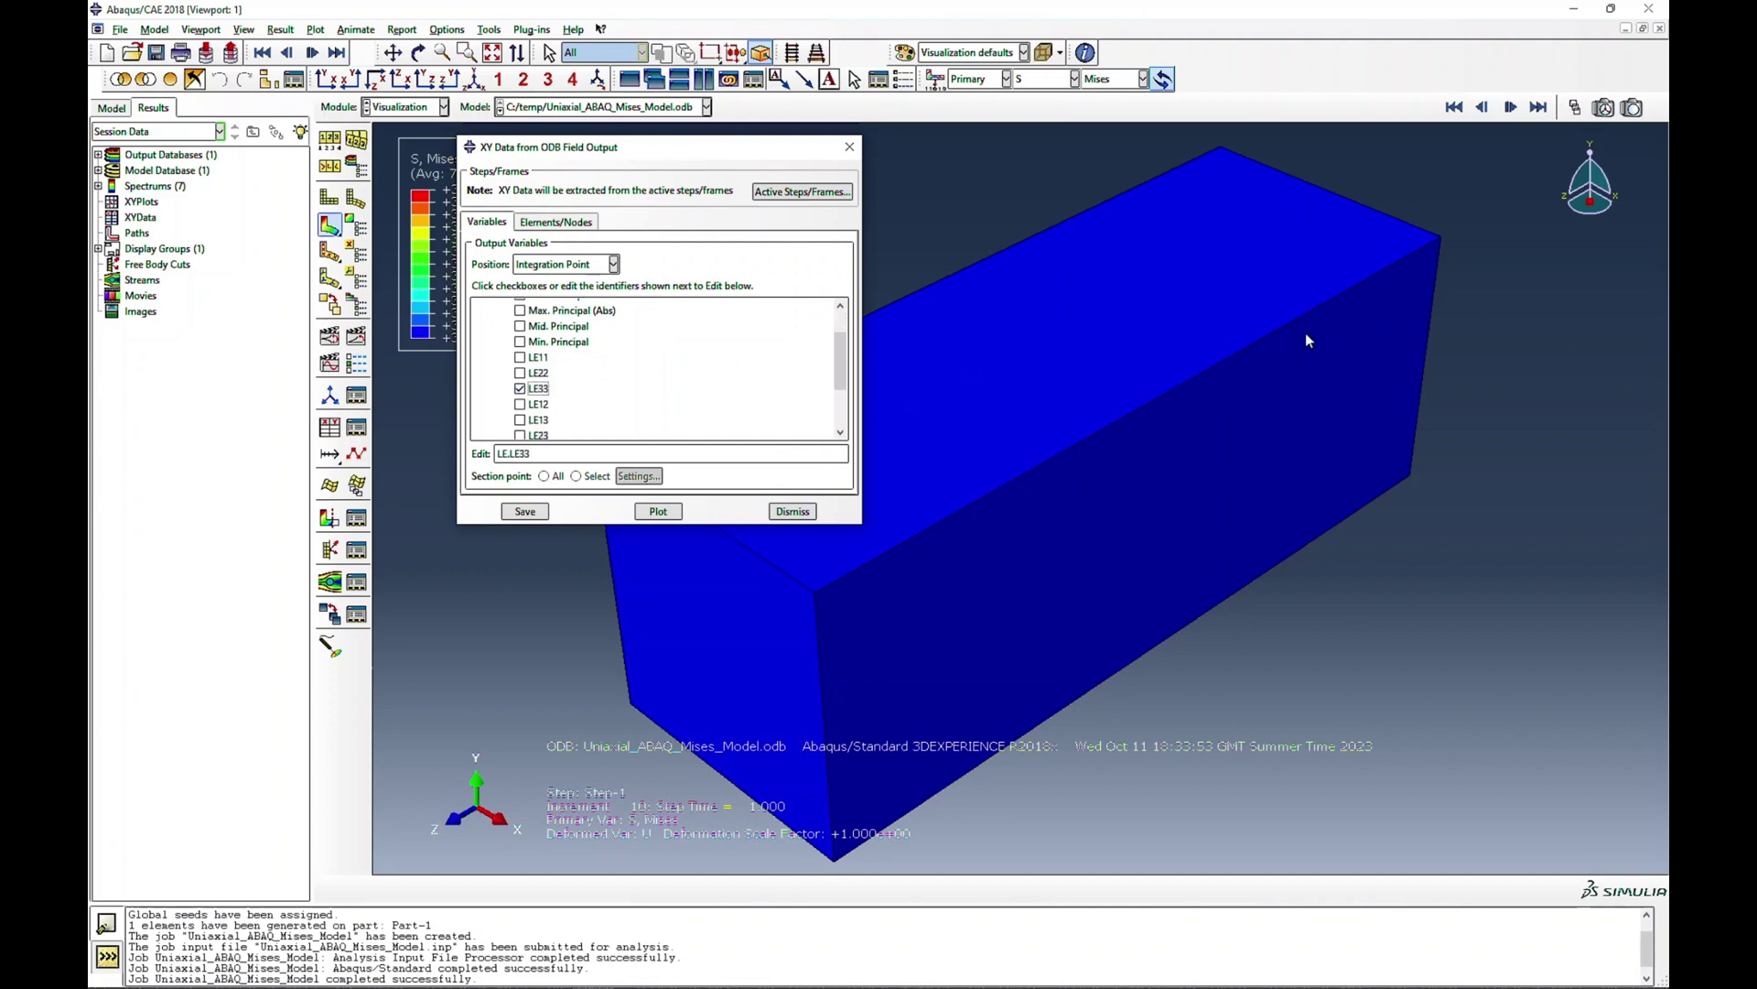
scroll(655, 352, "down", 3)
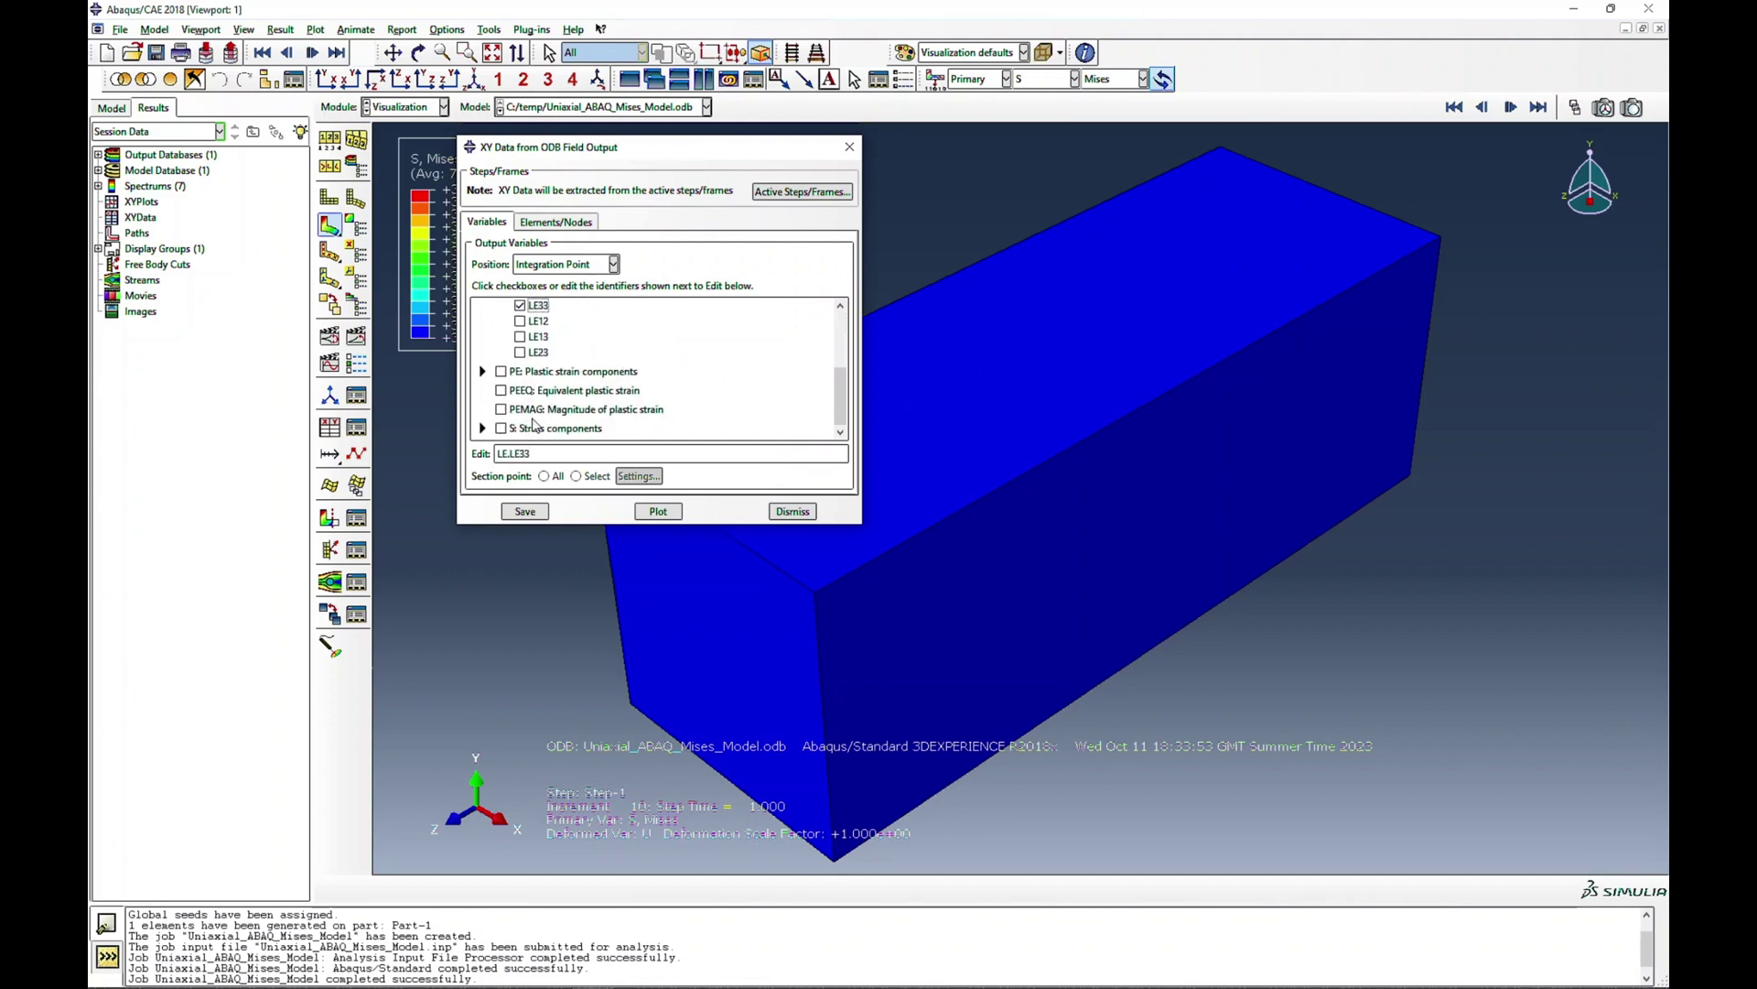
left_click(483, 429)
scroll(490, 419, "down", 4)
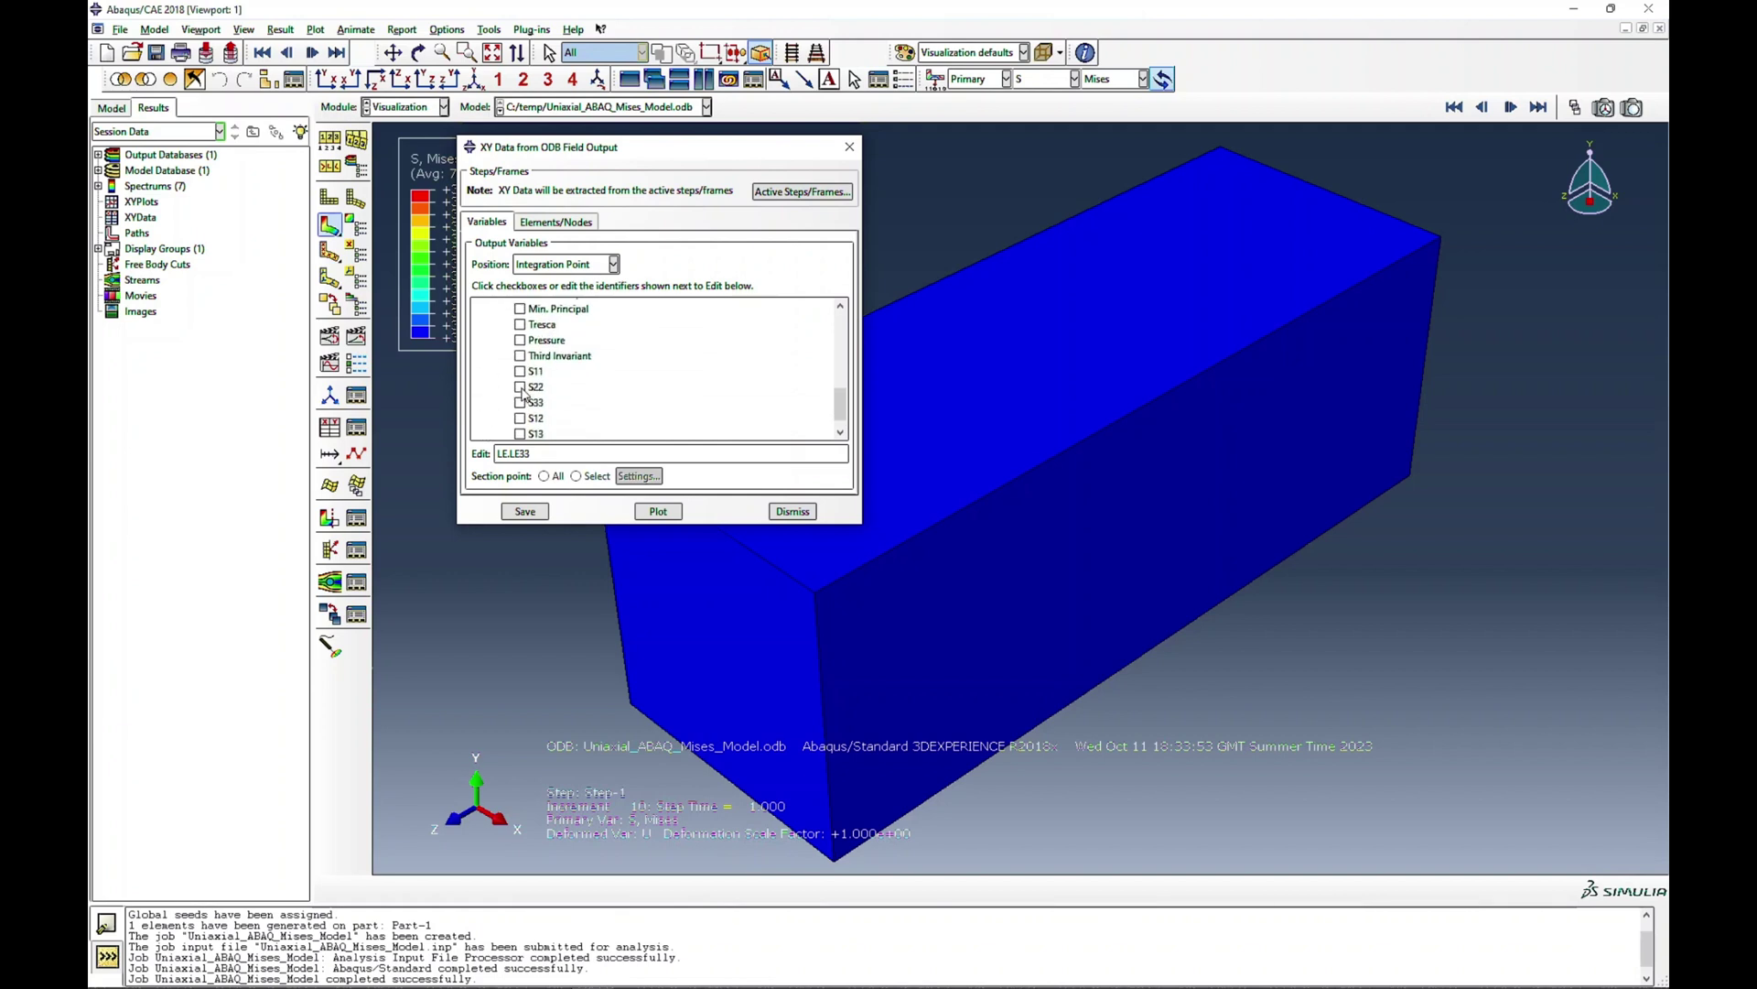
left_click(520, 403)
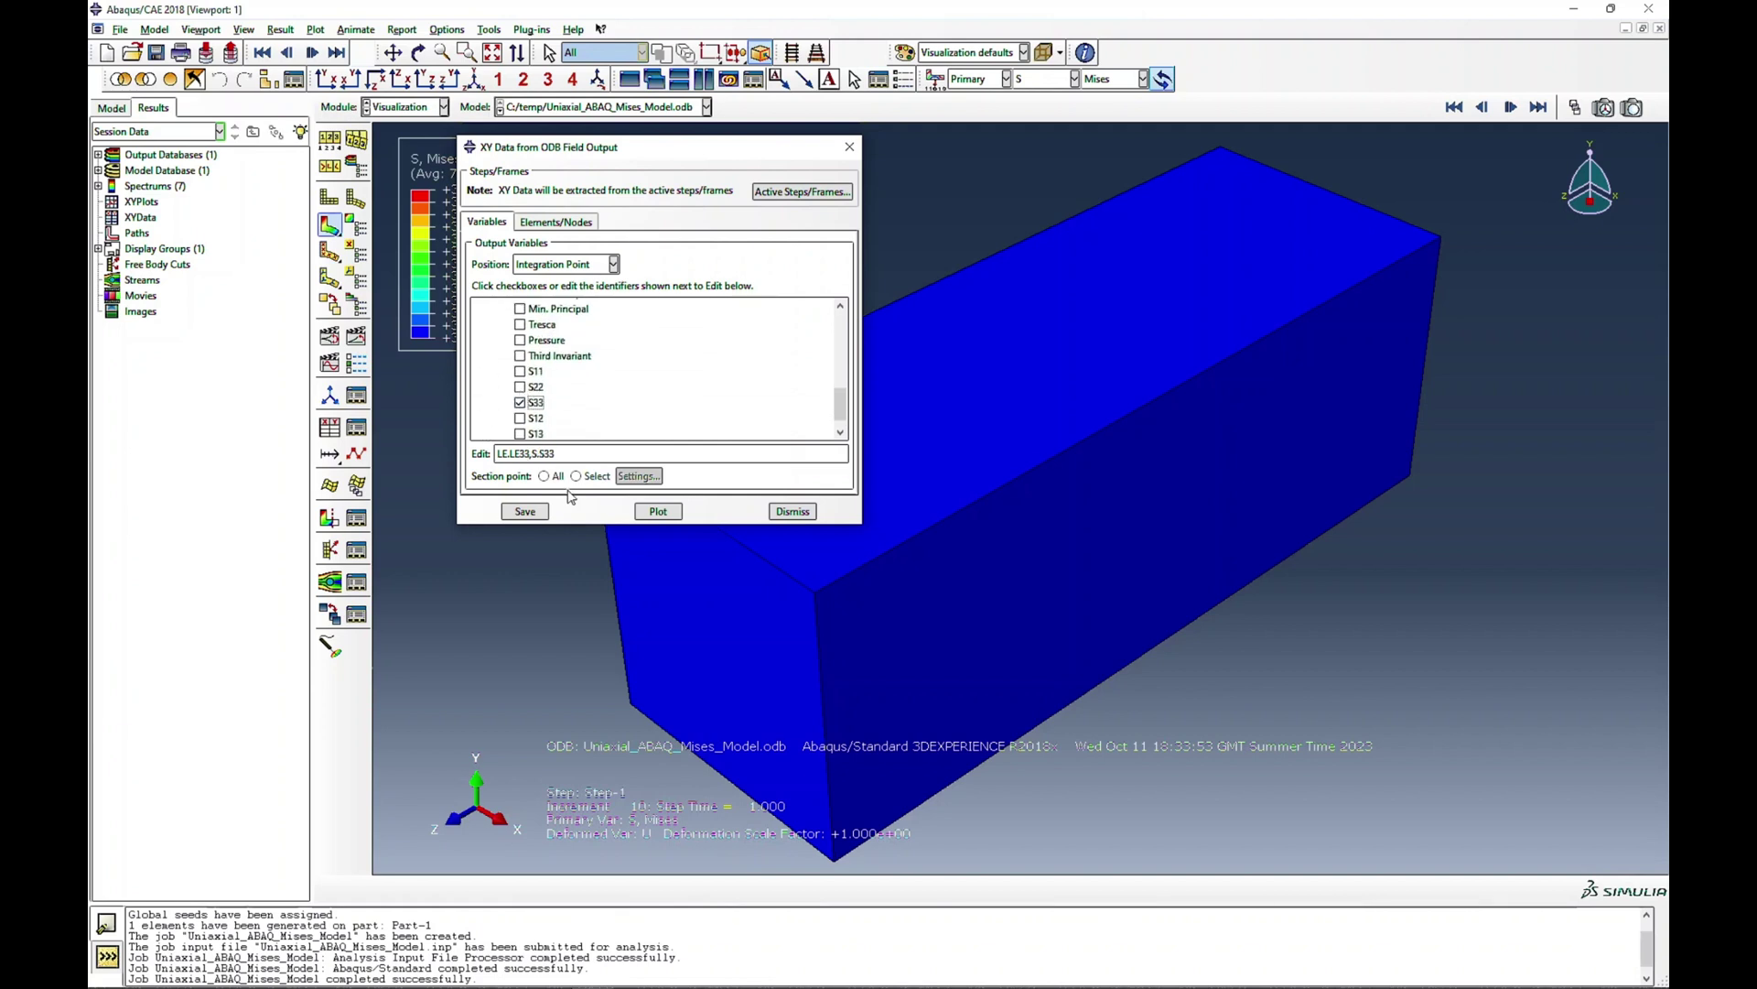
Pick the cube's single element and save its LE33 and S33 curves as XY data
left_click(560, 223)
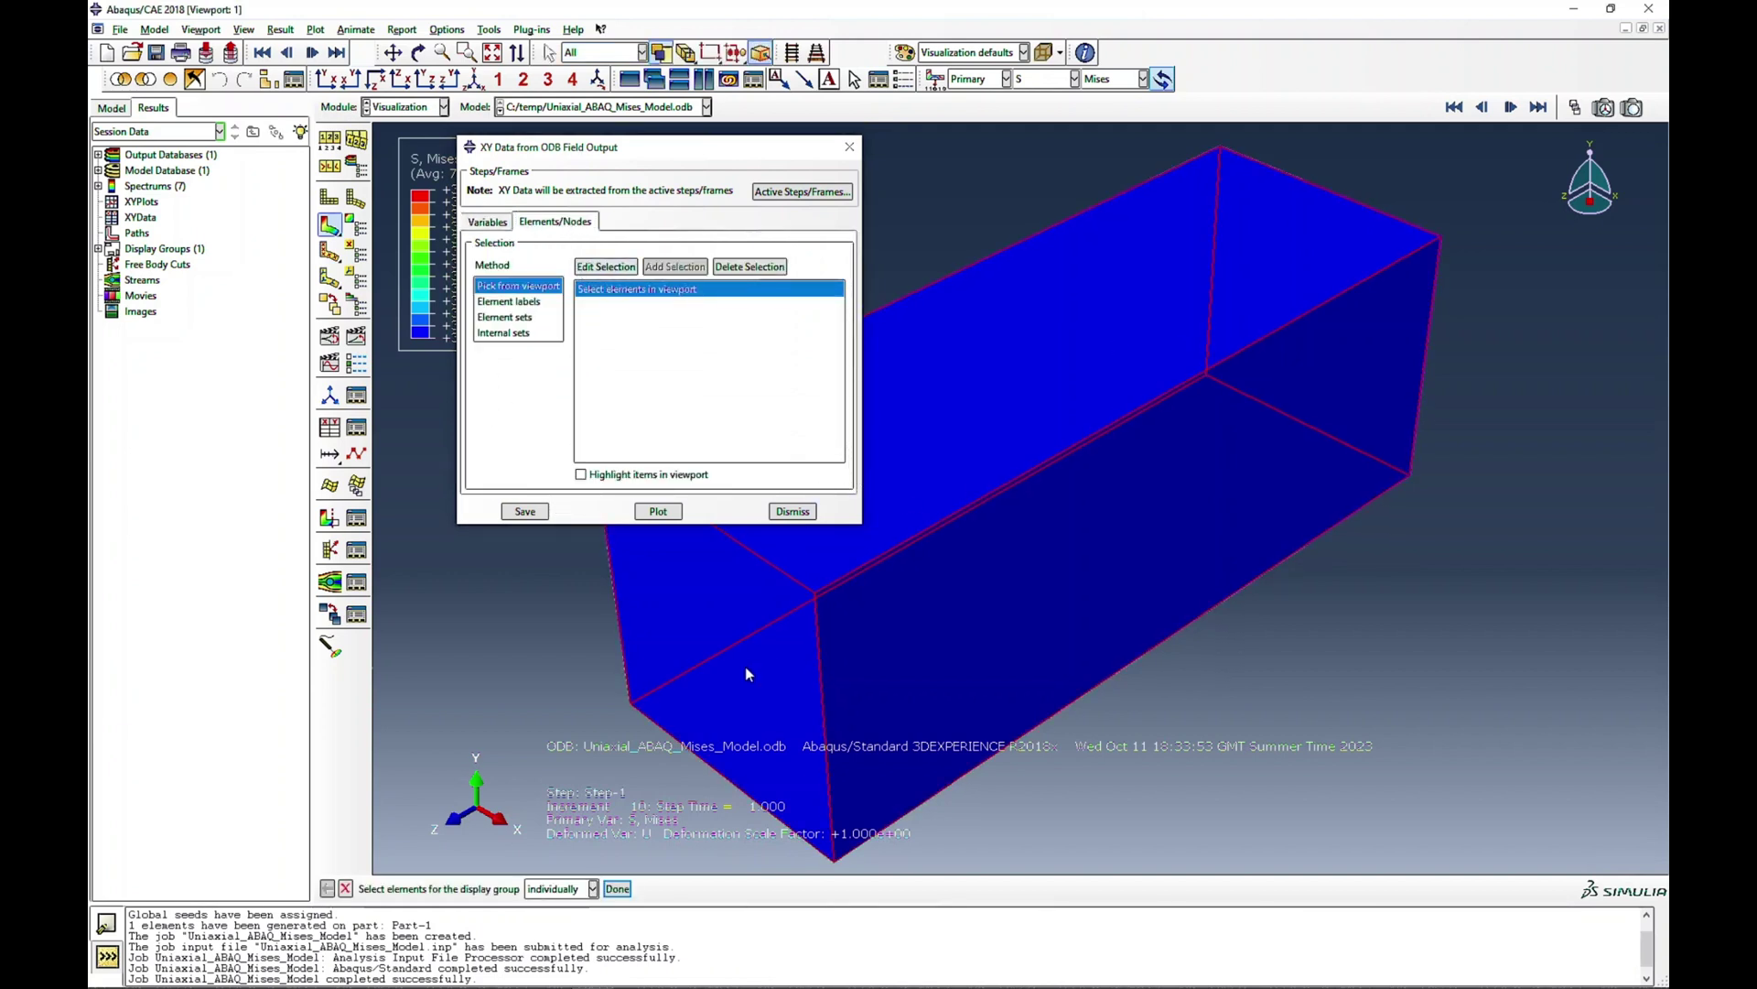
left_click(617, 888)
left_click(524, 510)
left_click(612, 374)
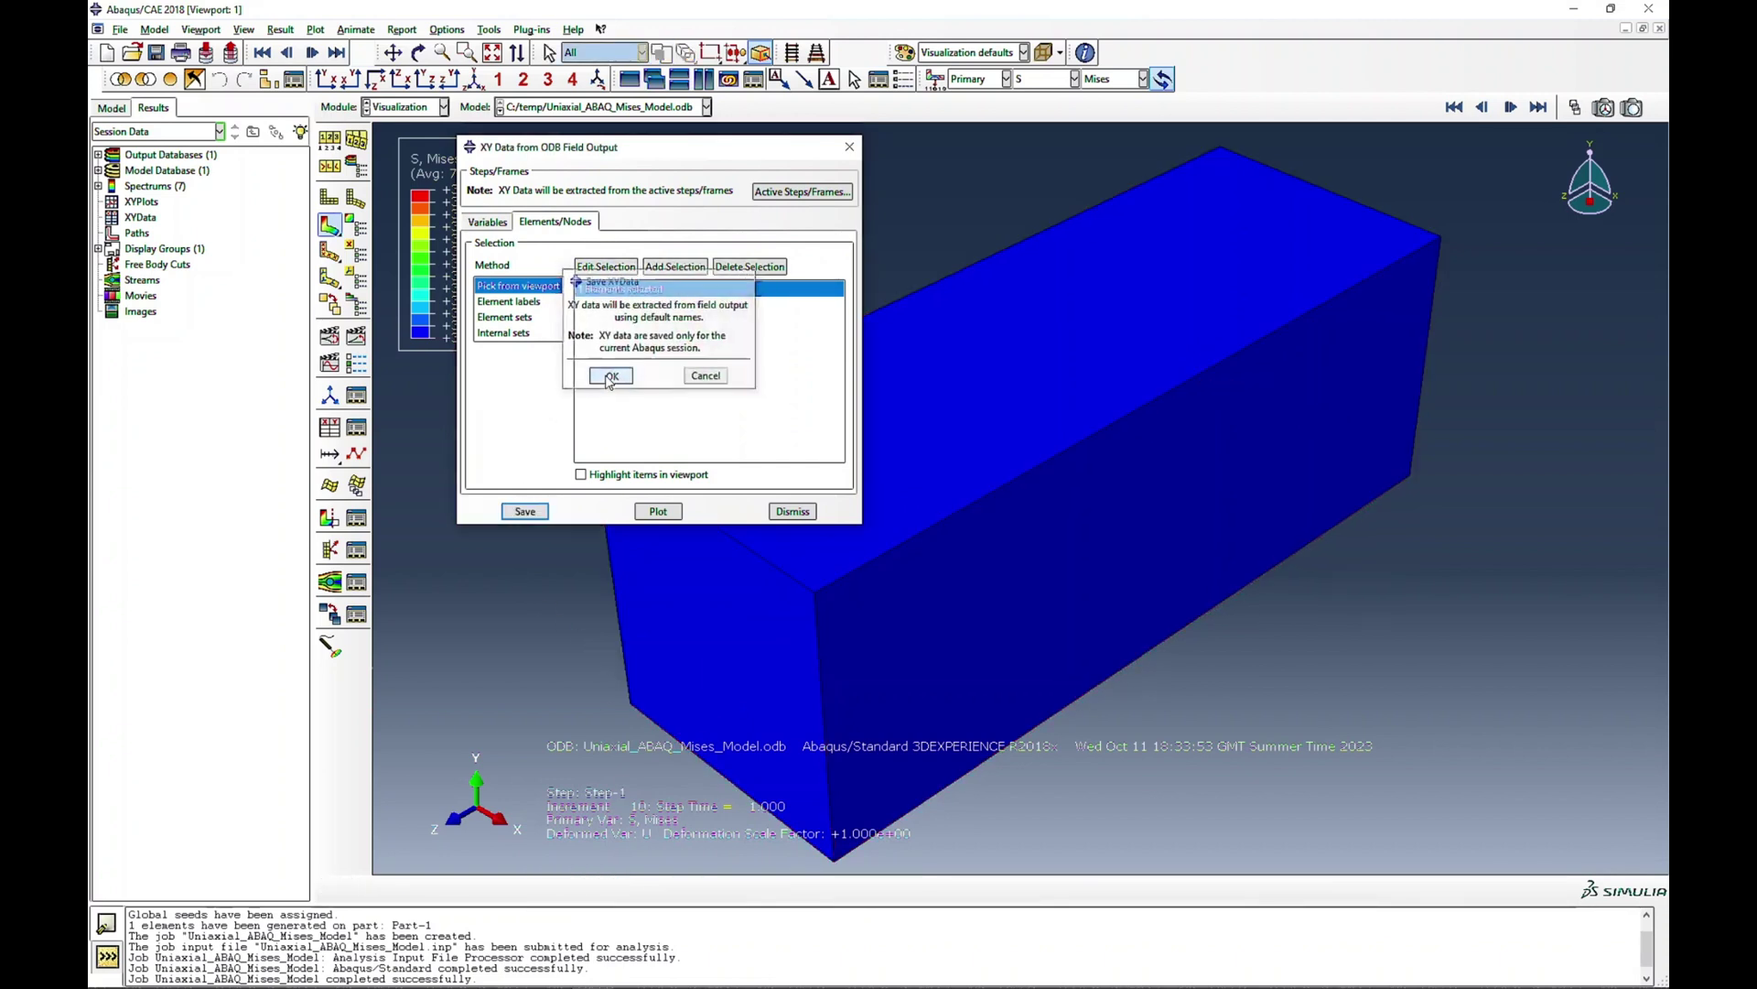
left_click(776, 509)
From the XY Data Manager, start new XY data by operating on existing XY data
left_click(486, 33)
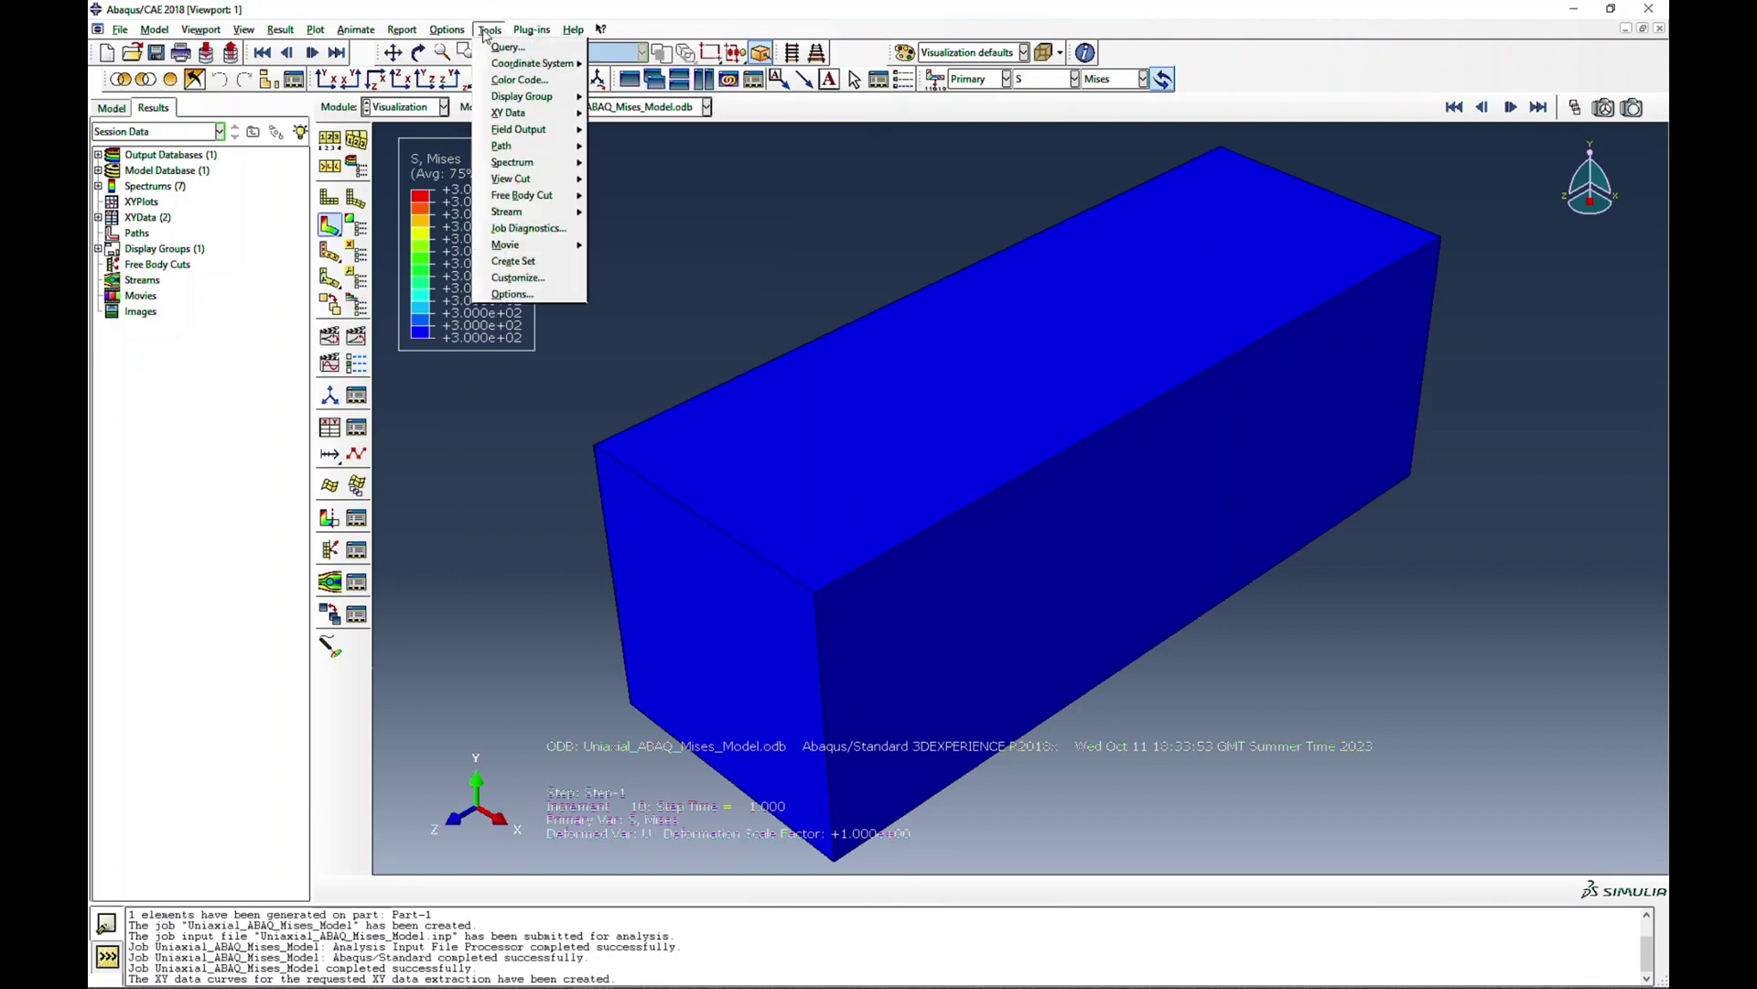
mouse_move(572, 117)
left_click(629, 115)
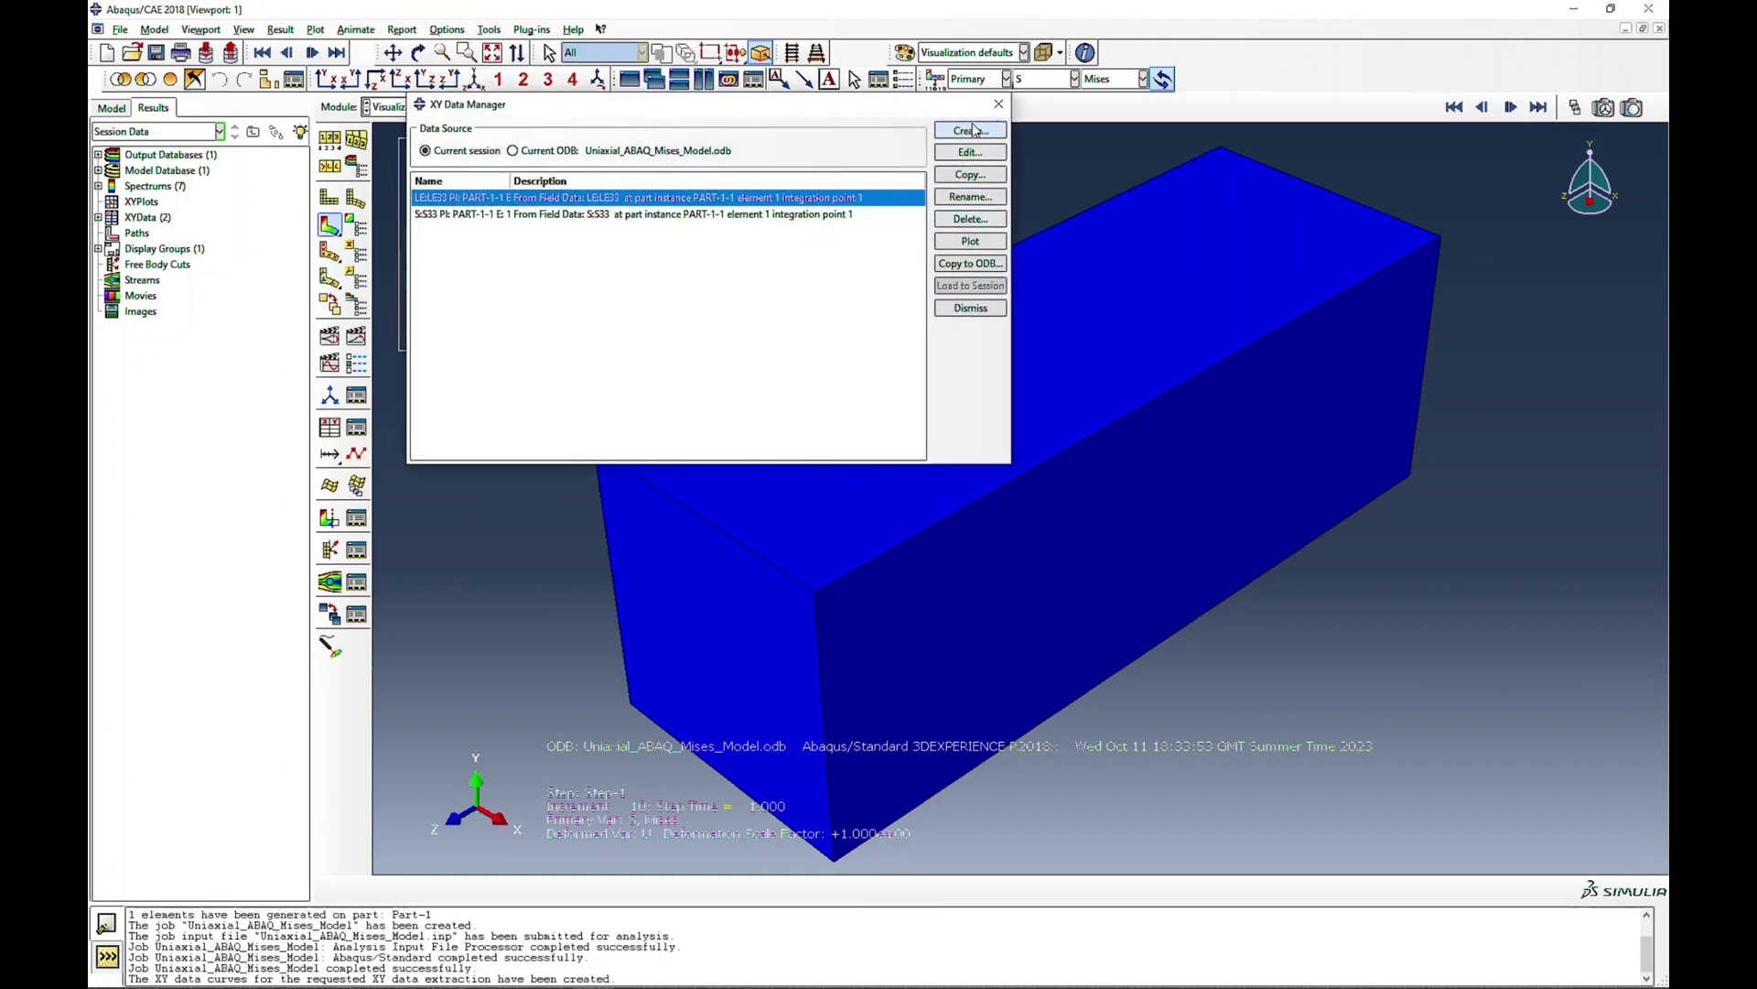
left_click(972, 130)
left_click(631, 305)
left_click(615, 399)
Build the expression combine(abs(LE33), abs(S33)) from the saved strain and stress data
scroll(998, 631, "down", 1)
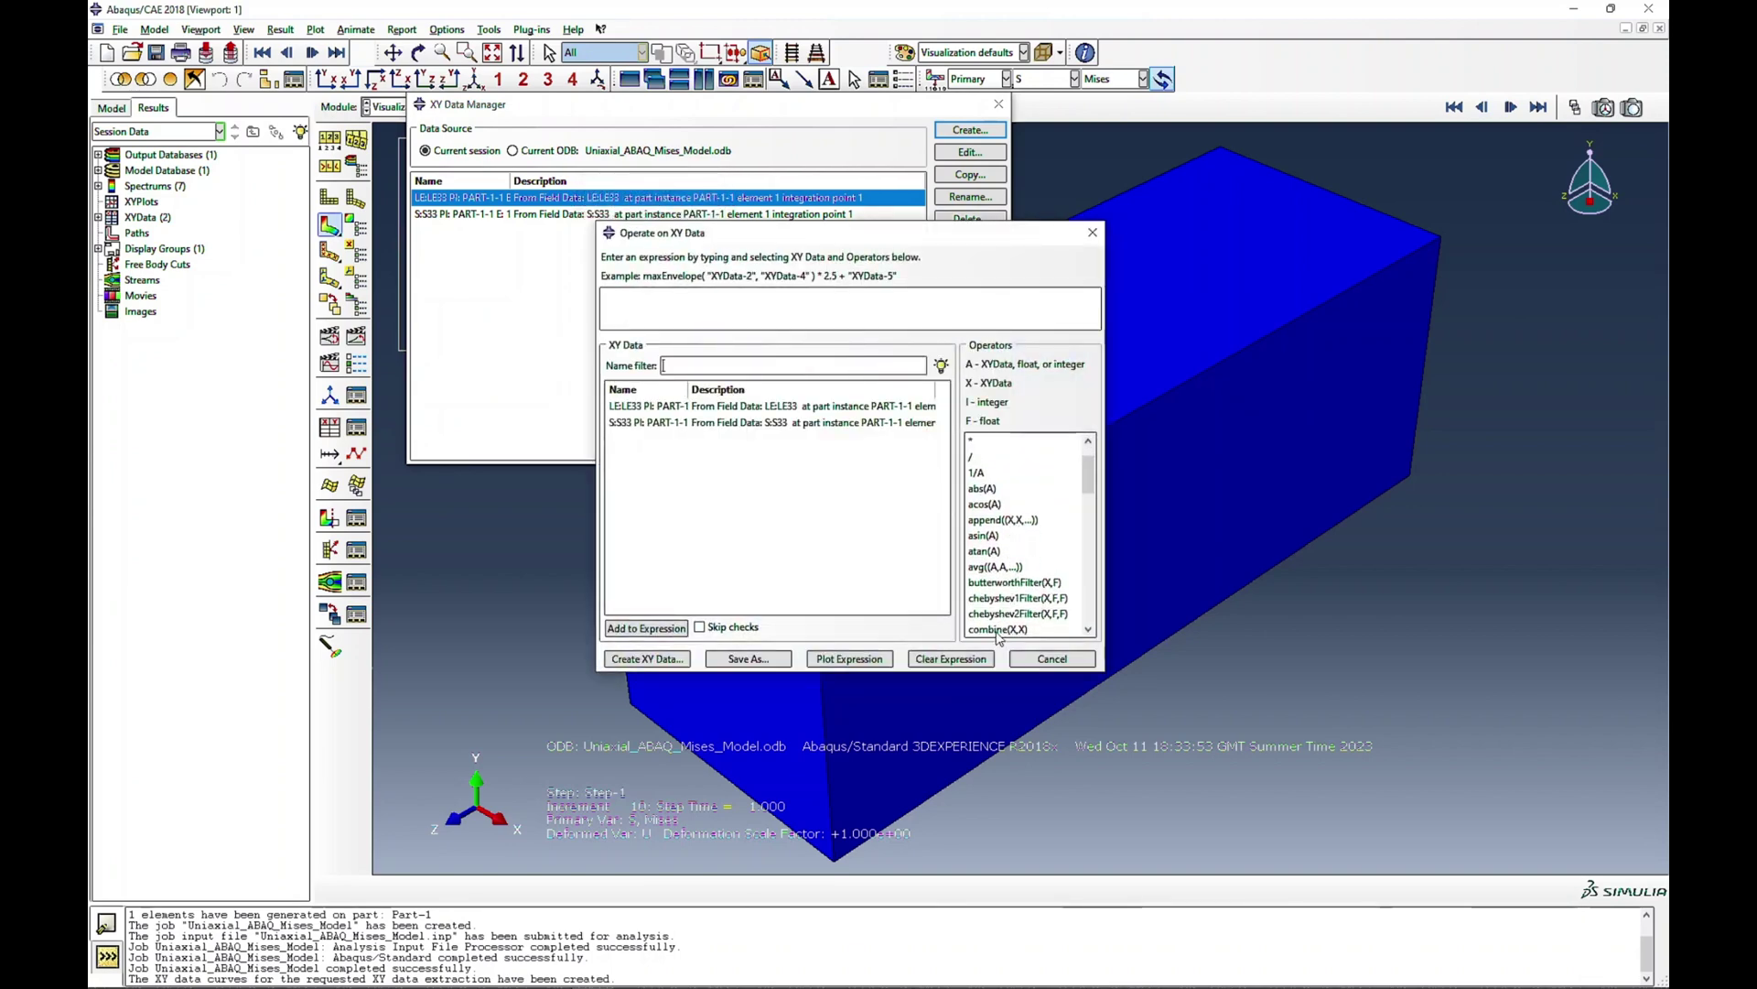
scroll(997, 638, "down", 1)
left_click_drag(640, 405, 641, 422)
left_click(996, 582)
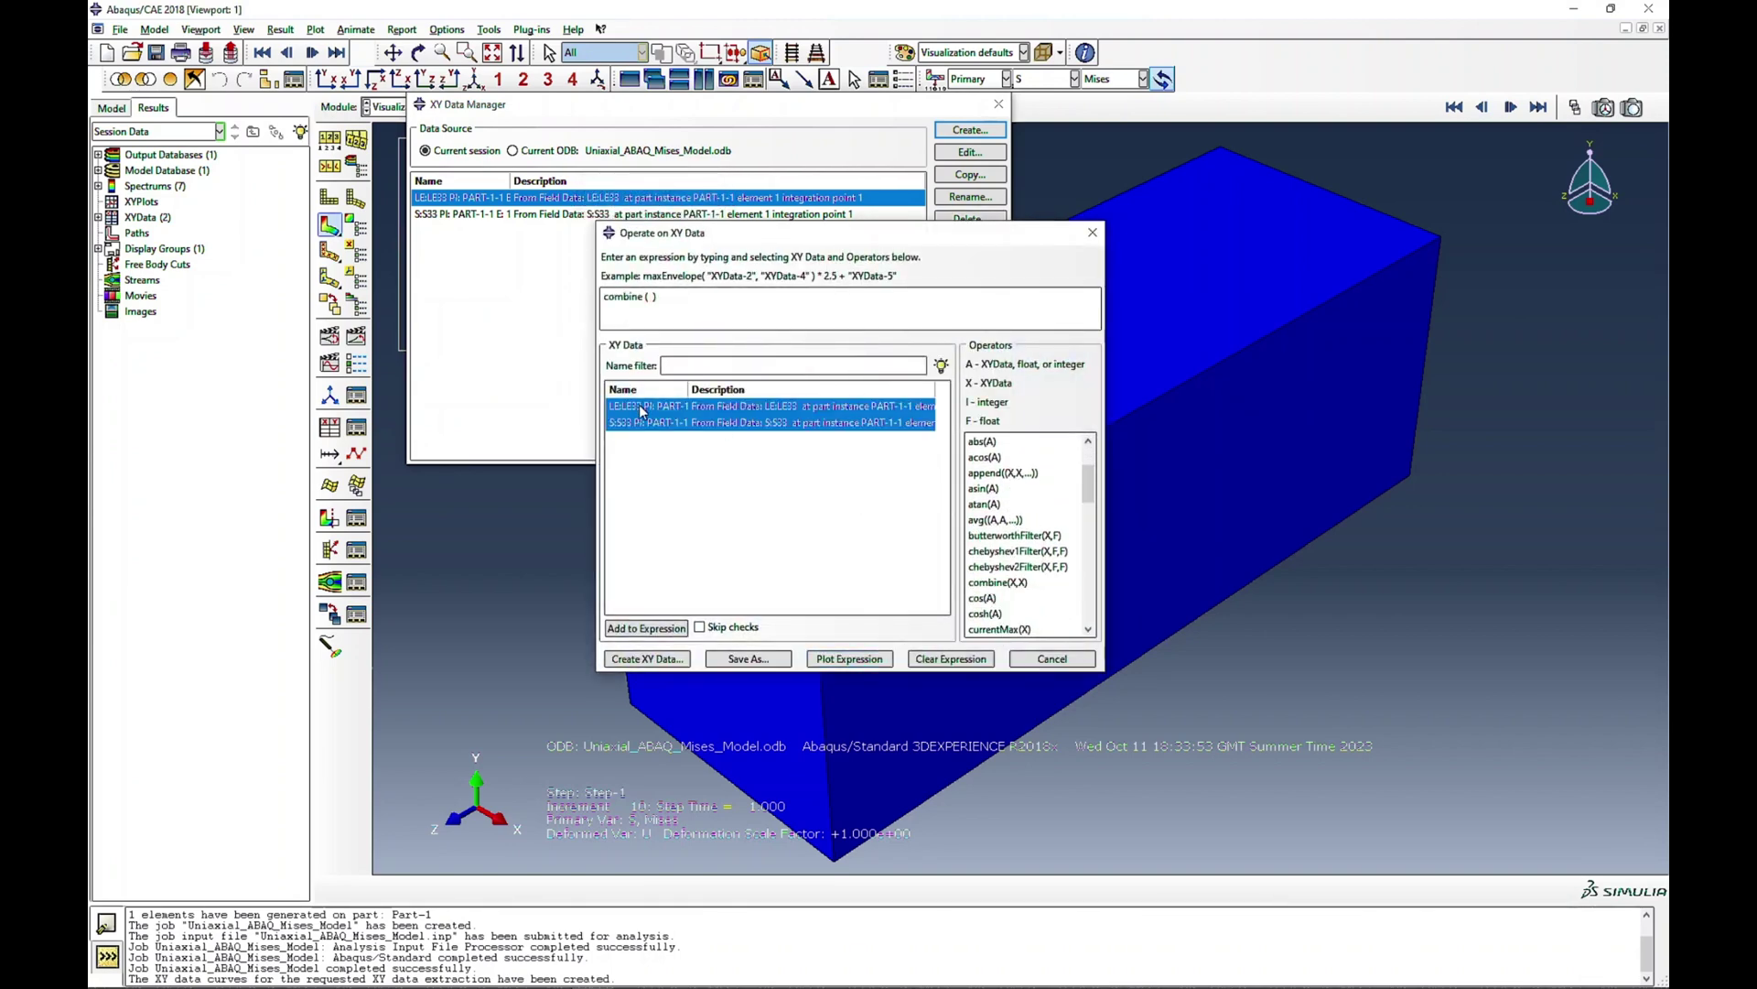
left_click(983, 441)
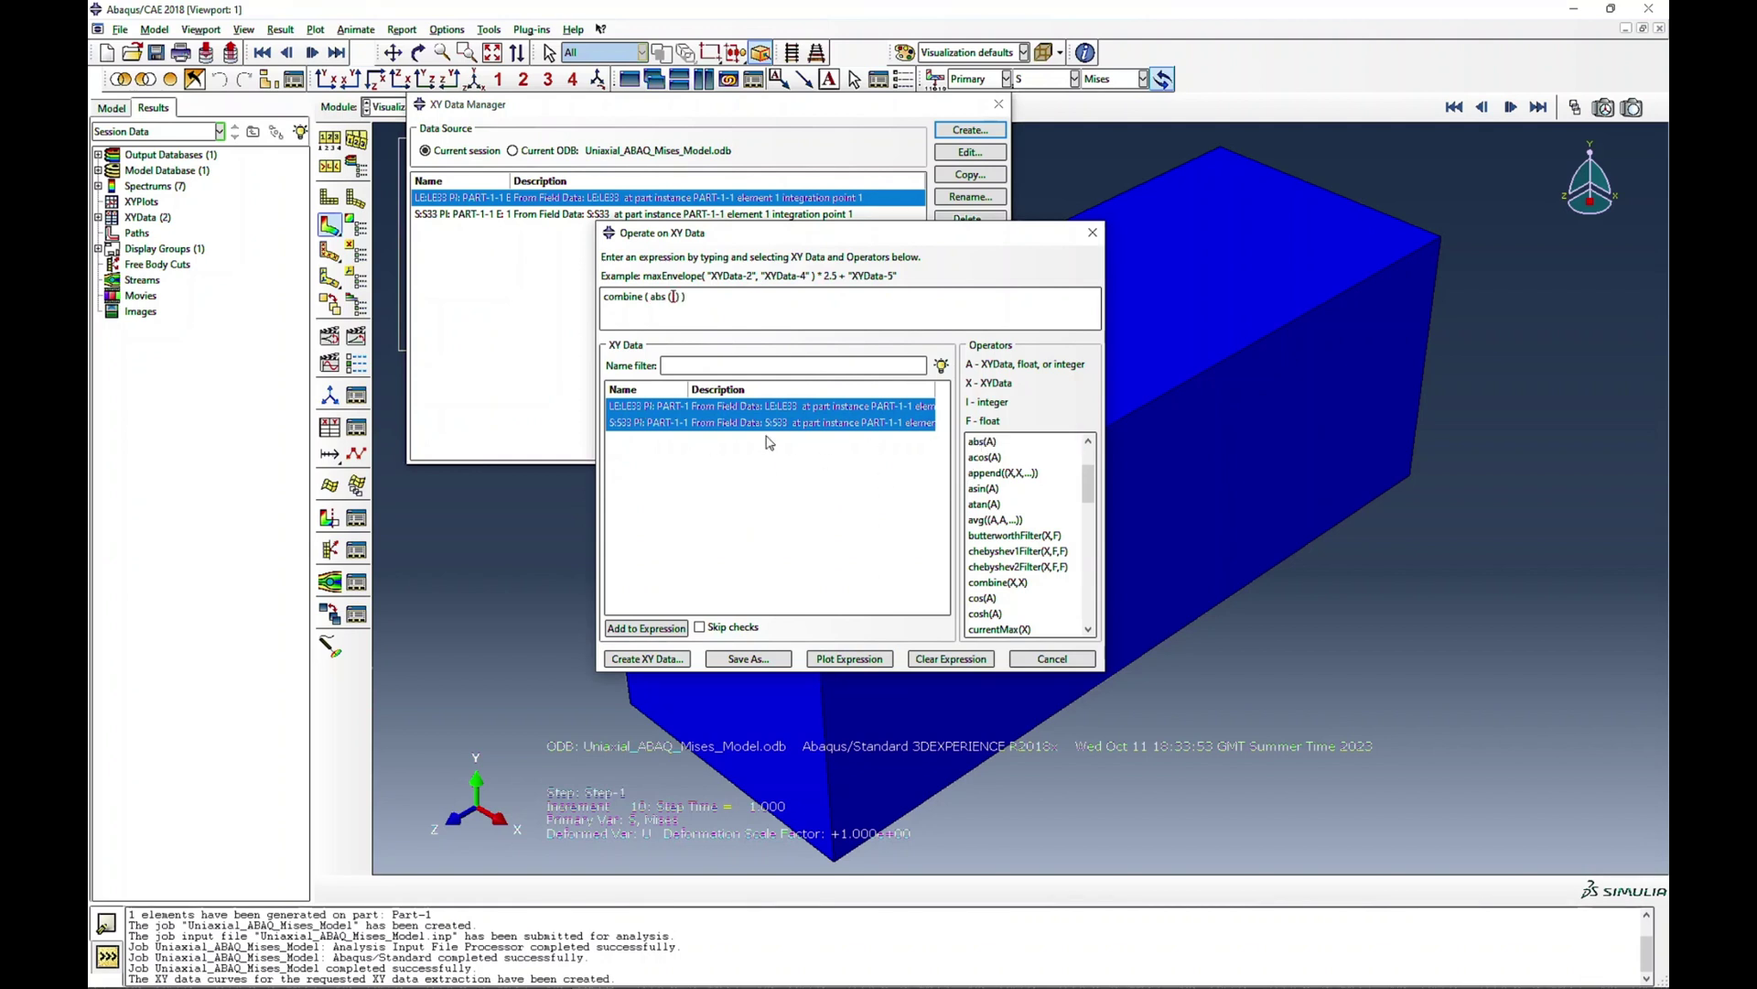
double_click(667, 406)
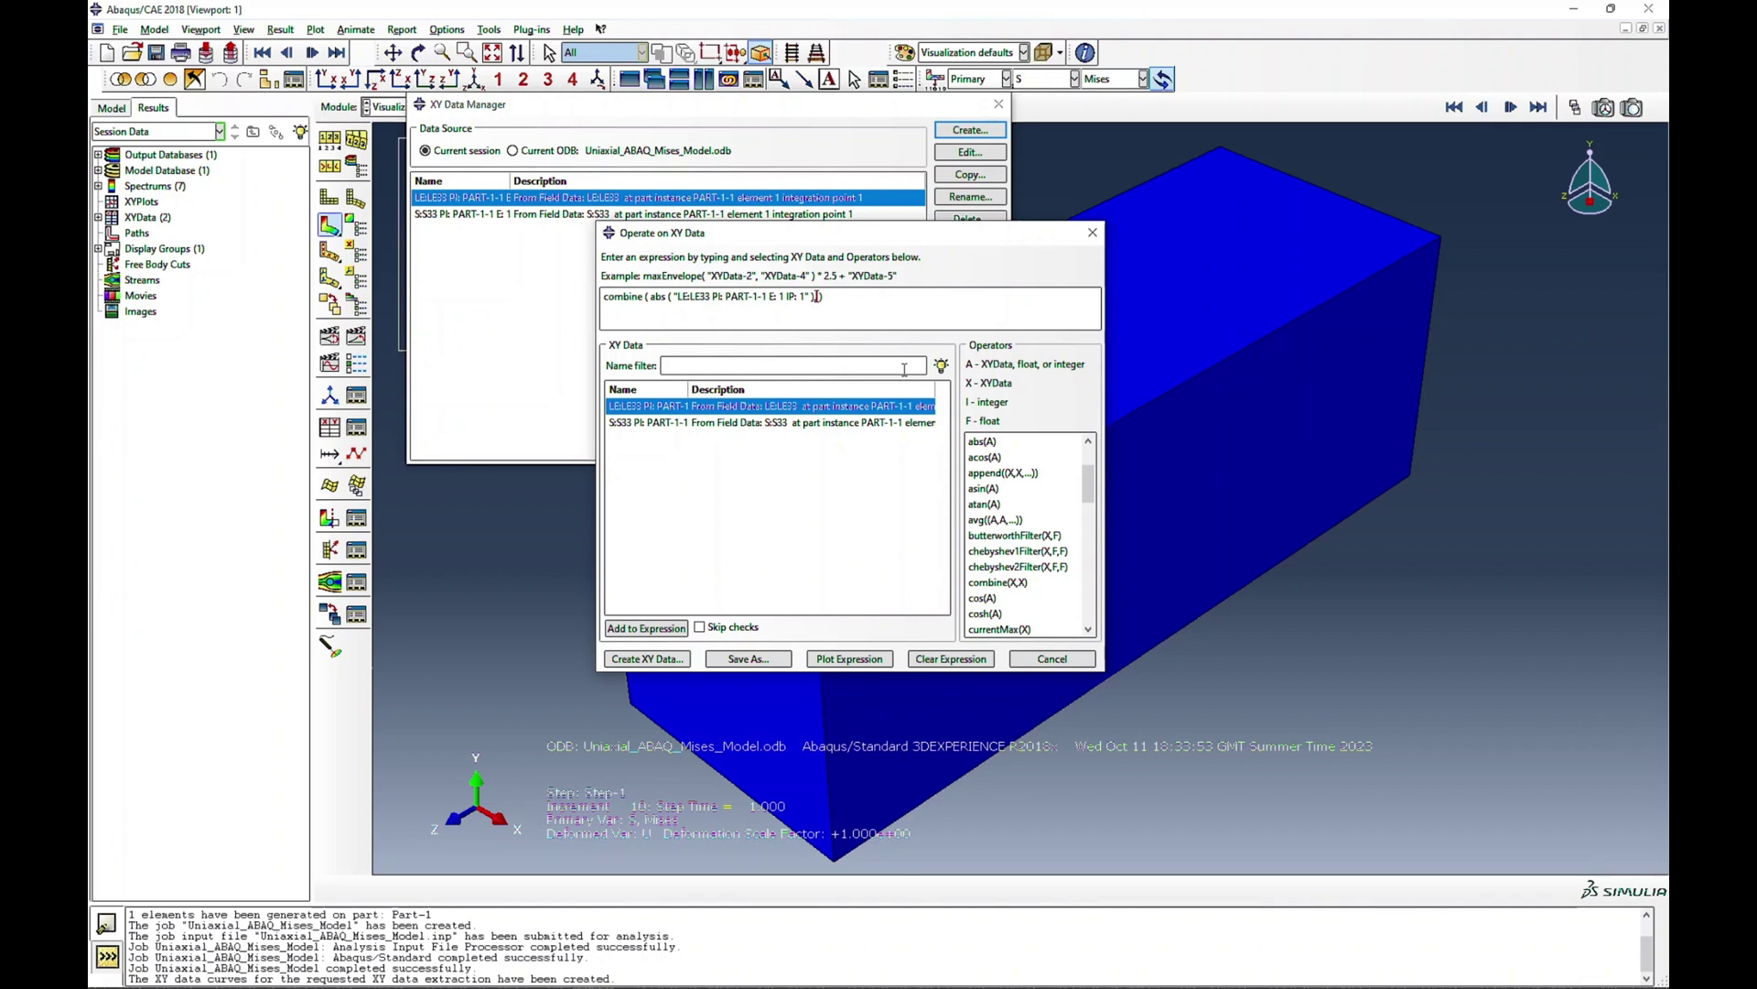
left_click(995, 443)
double_click(694, 423)
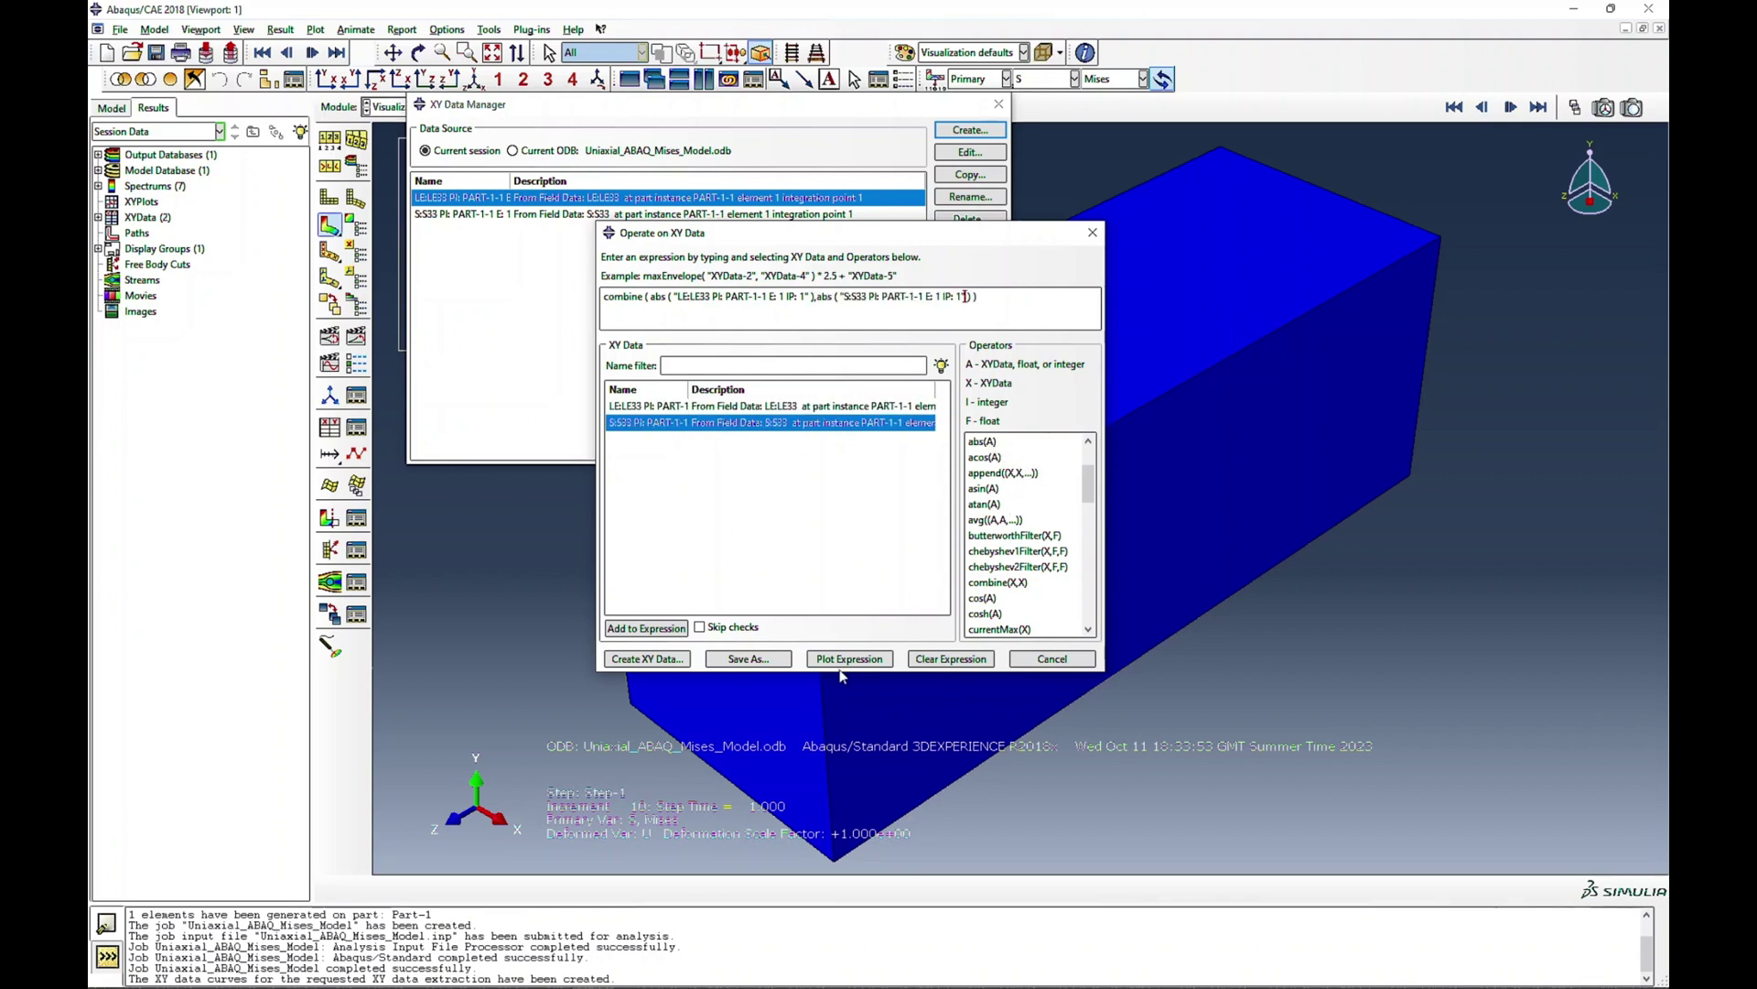
Save the combined result as XY data named Default Mat Model
left_click(749, 659)
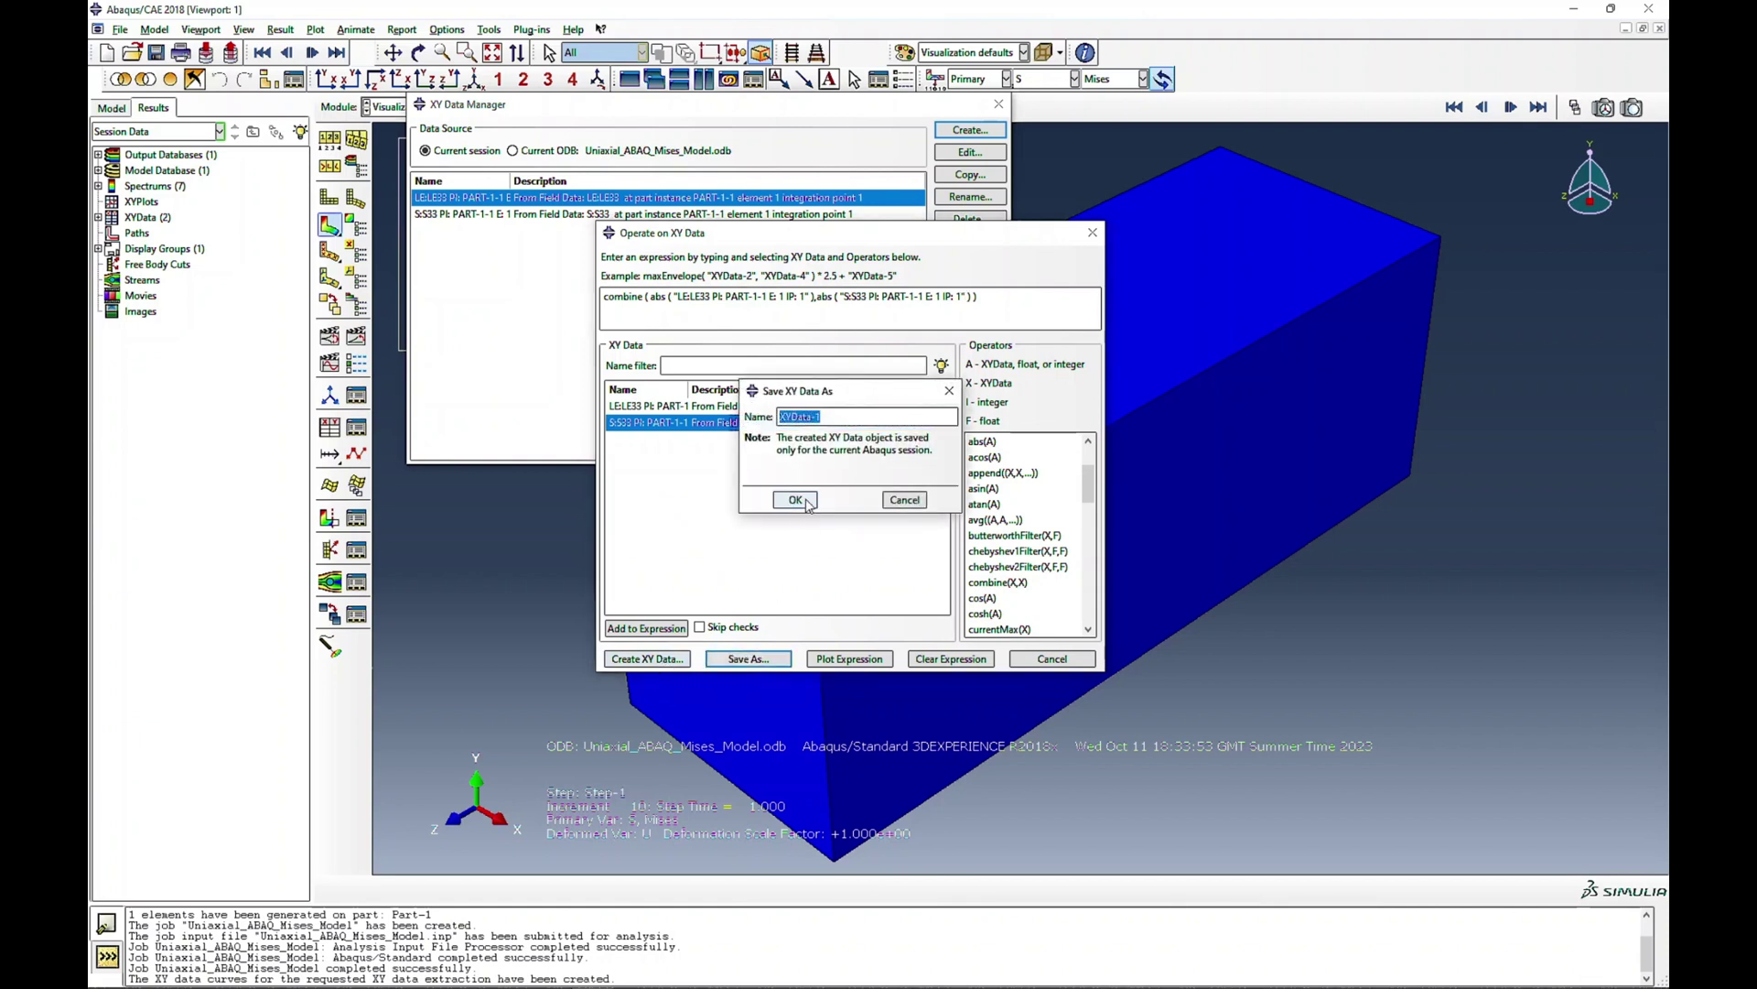
type("Default Mat Model")
left_click(806, 502)
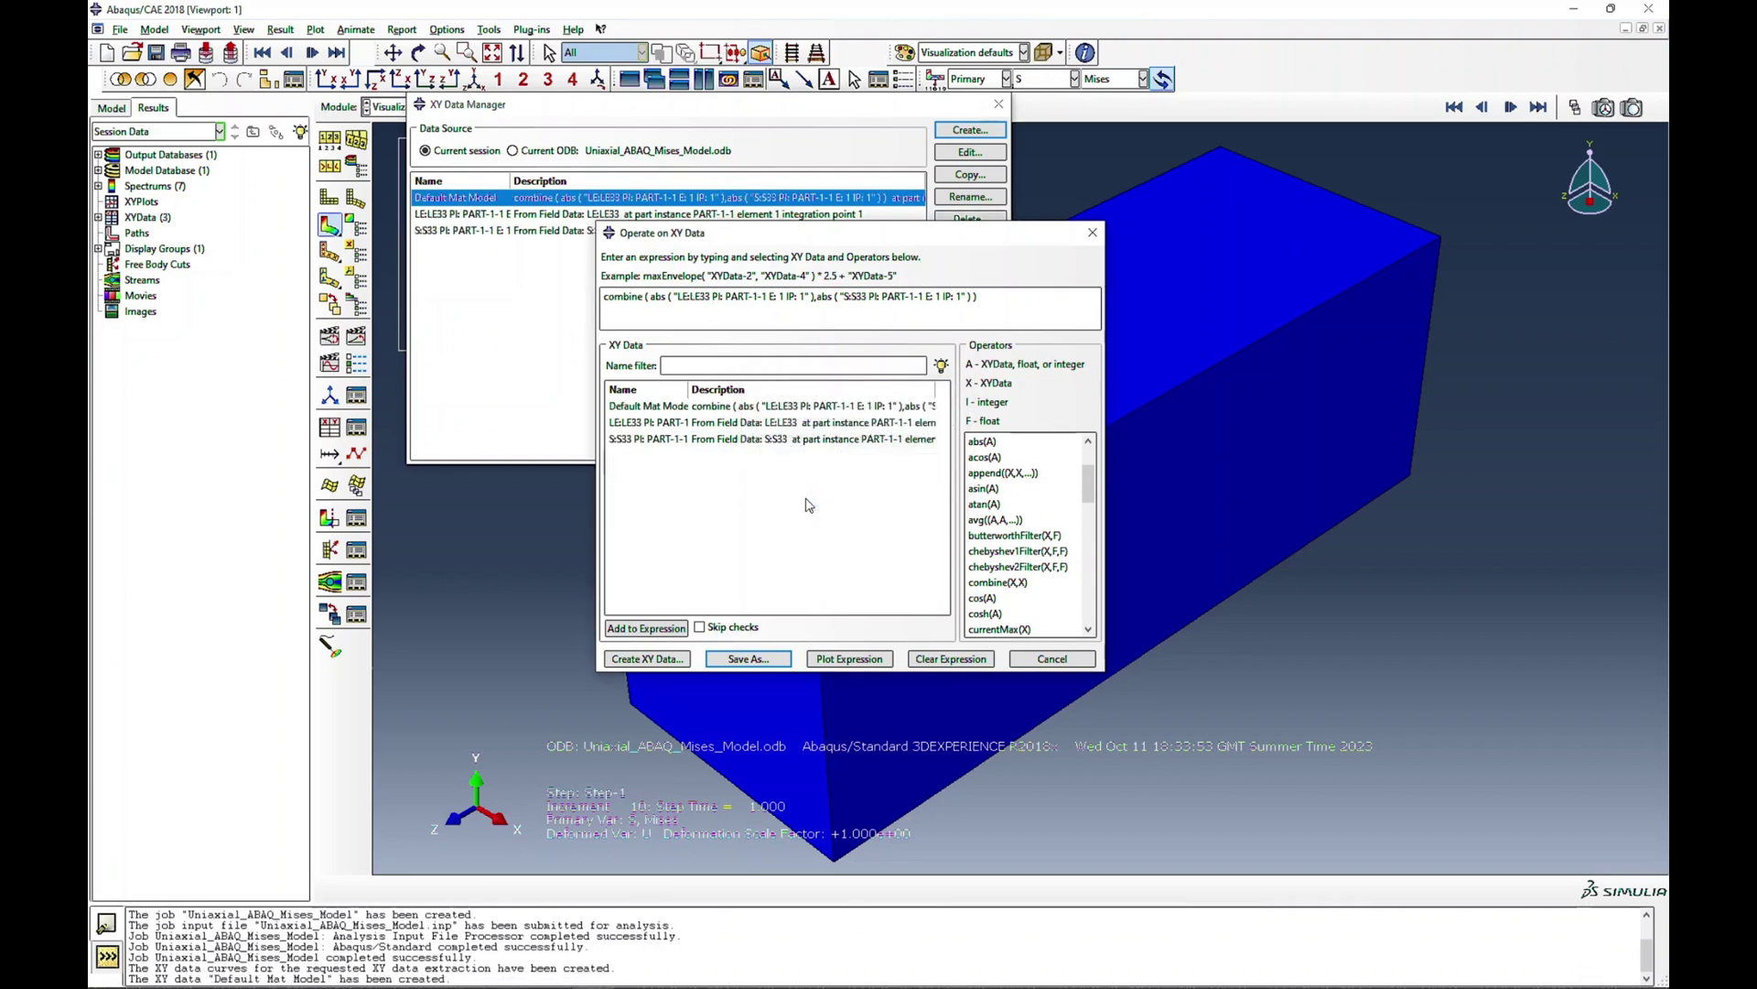
Plot the Default Mat Model stress-strain curve and move the XY Data Manager over the plot
left_click(1051, 658)
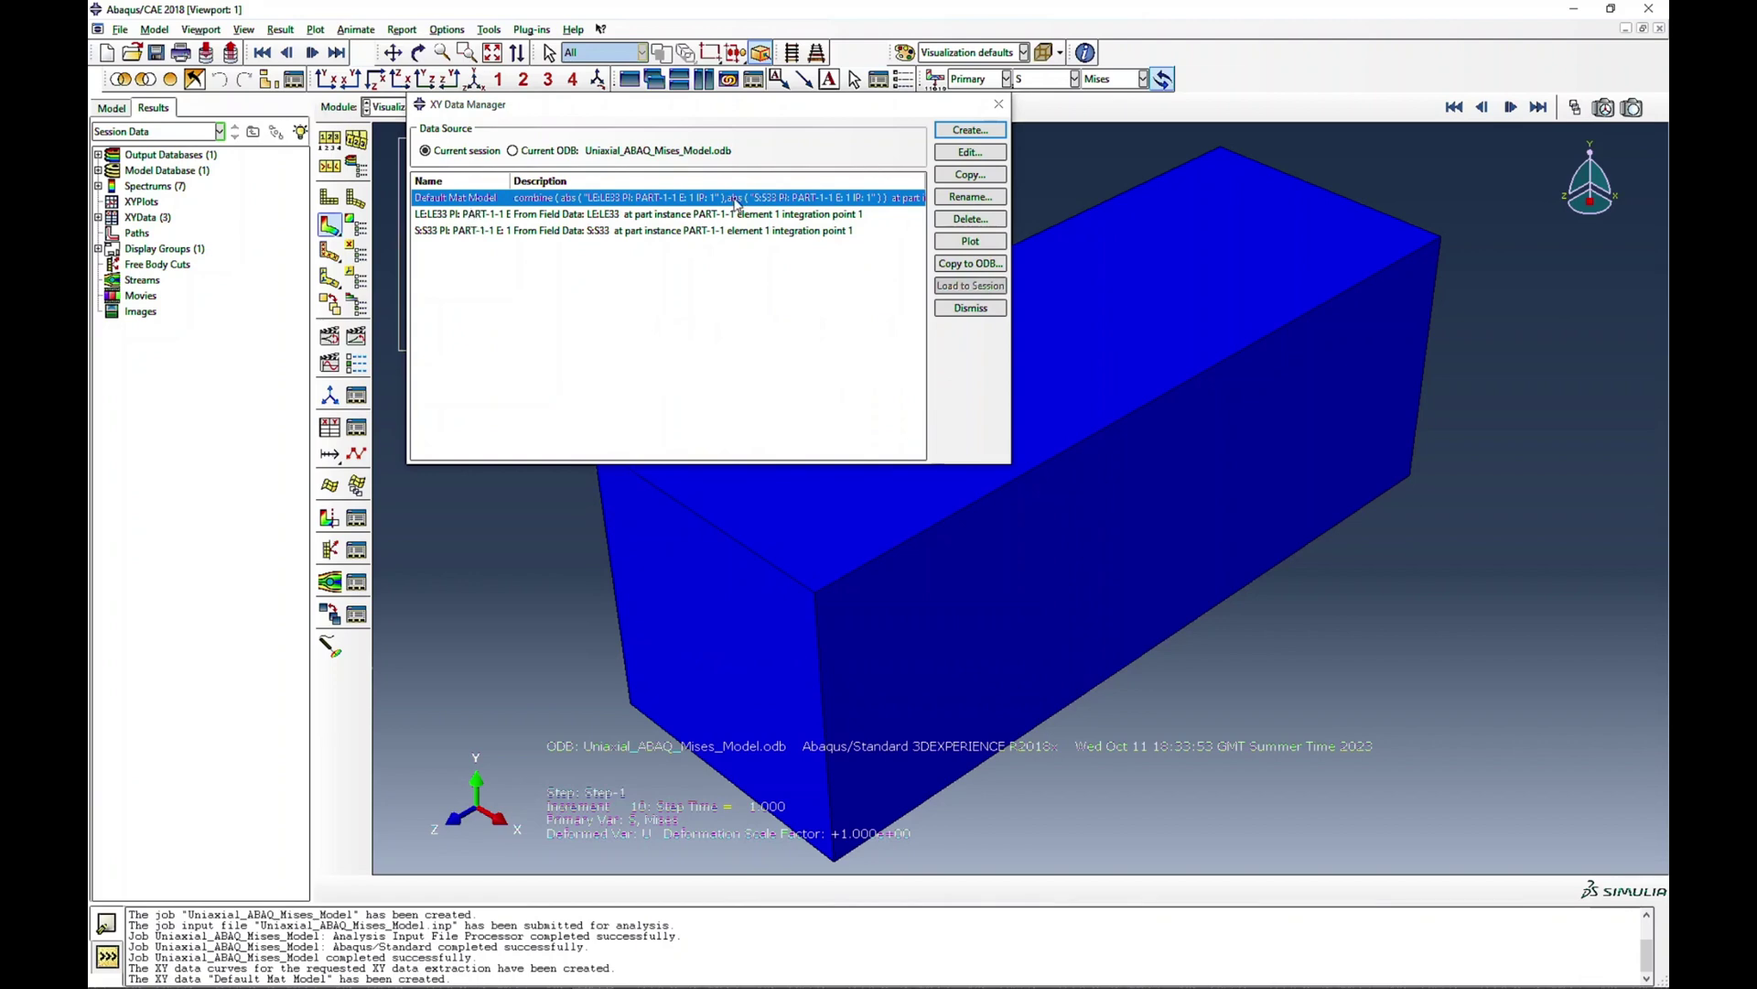
left_click(972, 241)
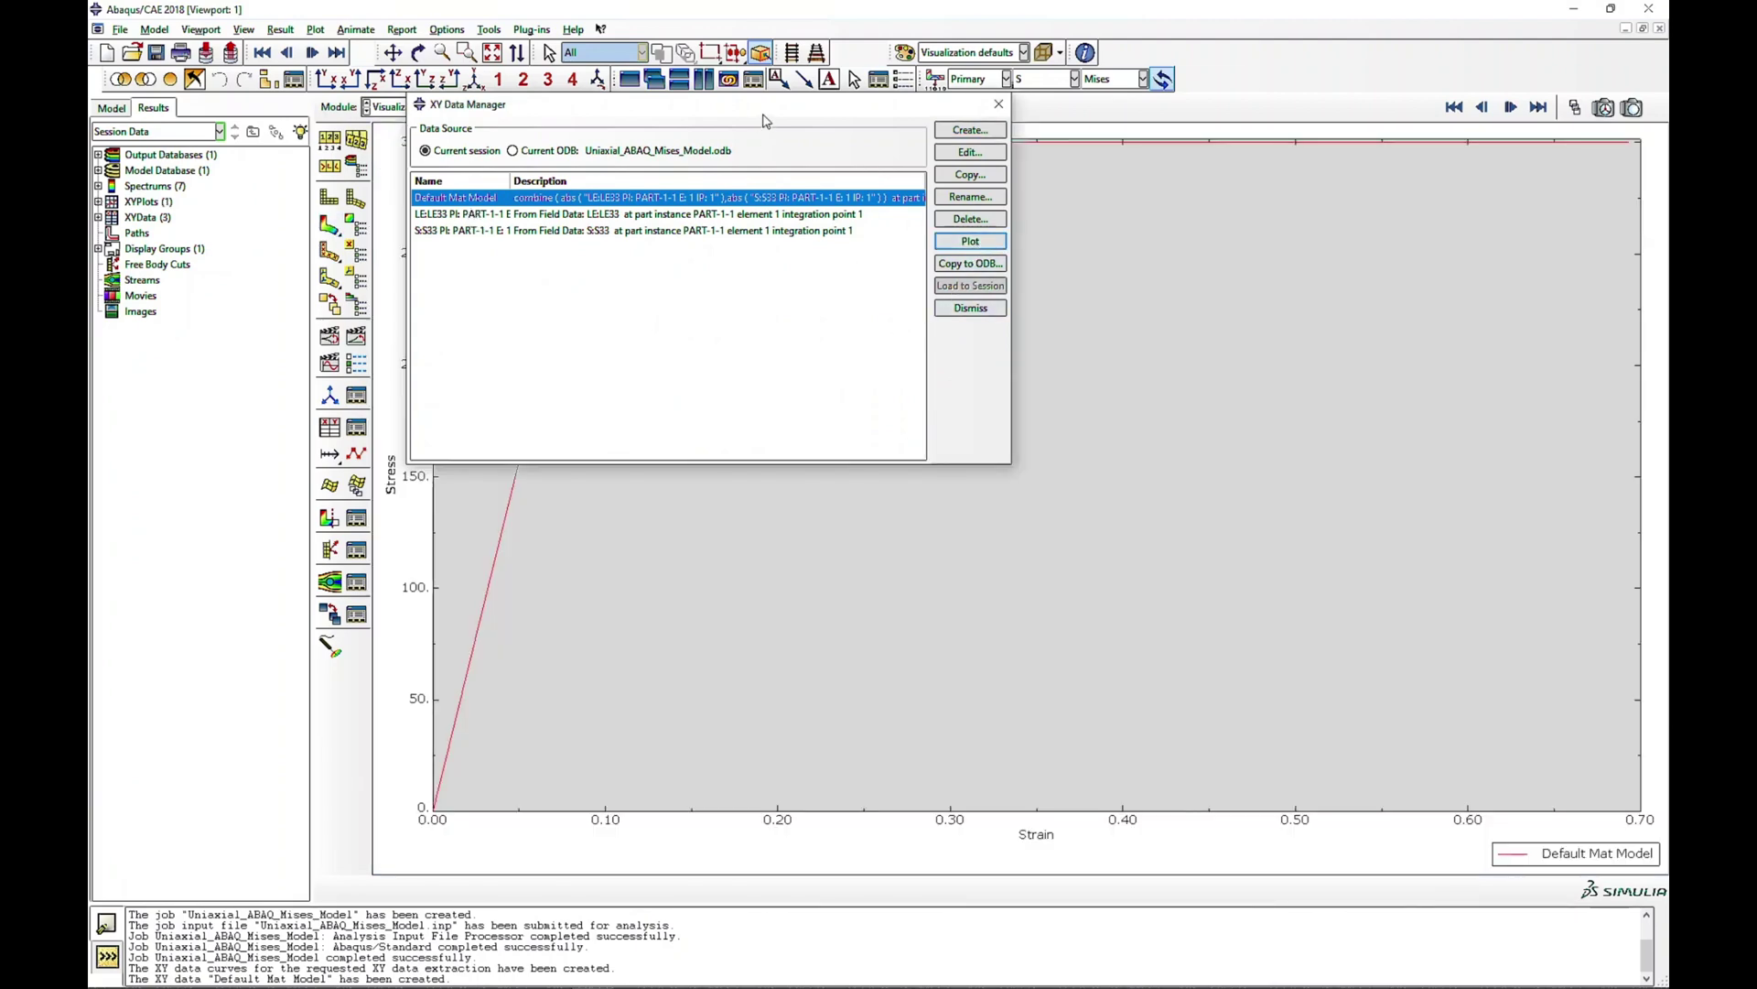
left_click_drag(769, 113, 1266, 475)
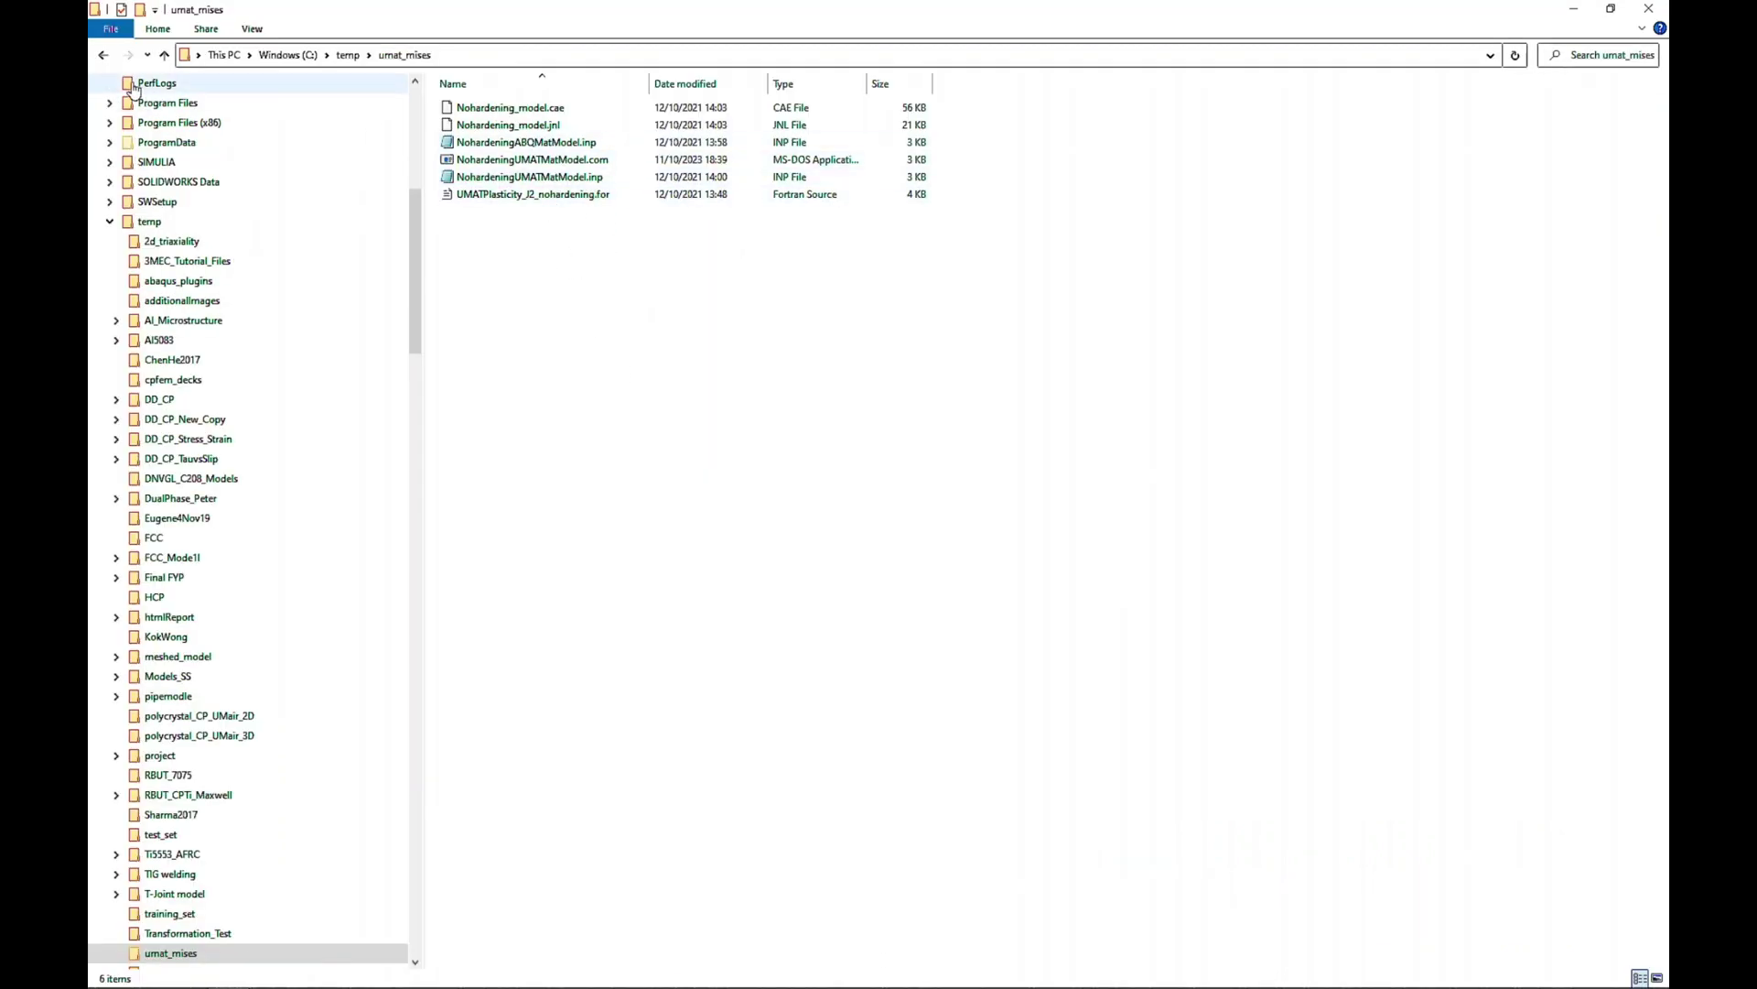
Open Uniaxial_ABAQ_Mises_Model.inp with Edit with Notepad++ from File Explorer
left_click(152, 222)
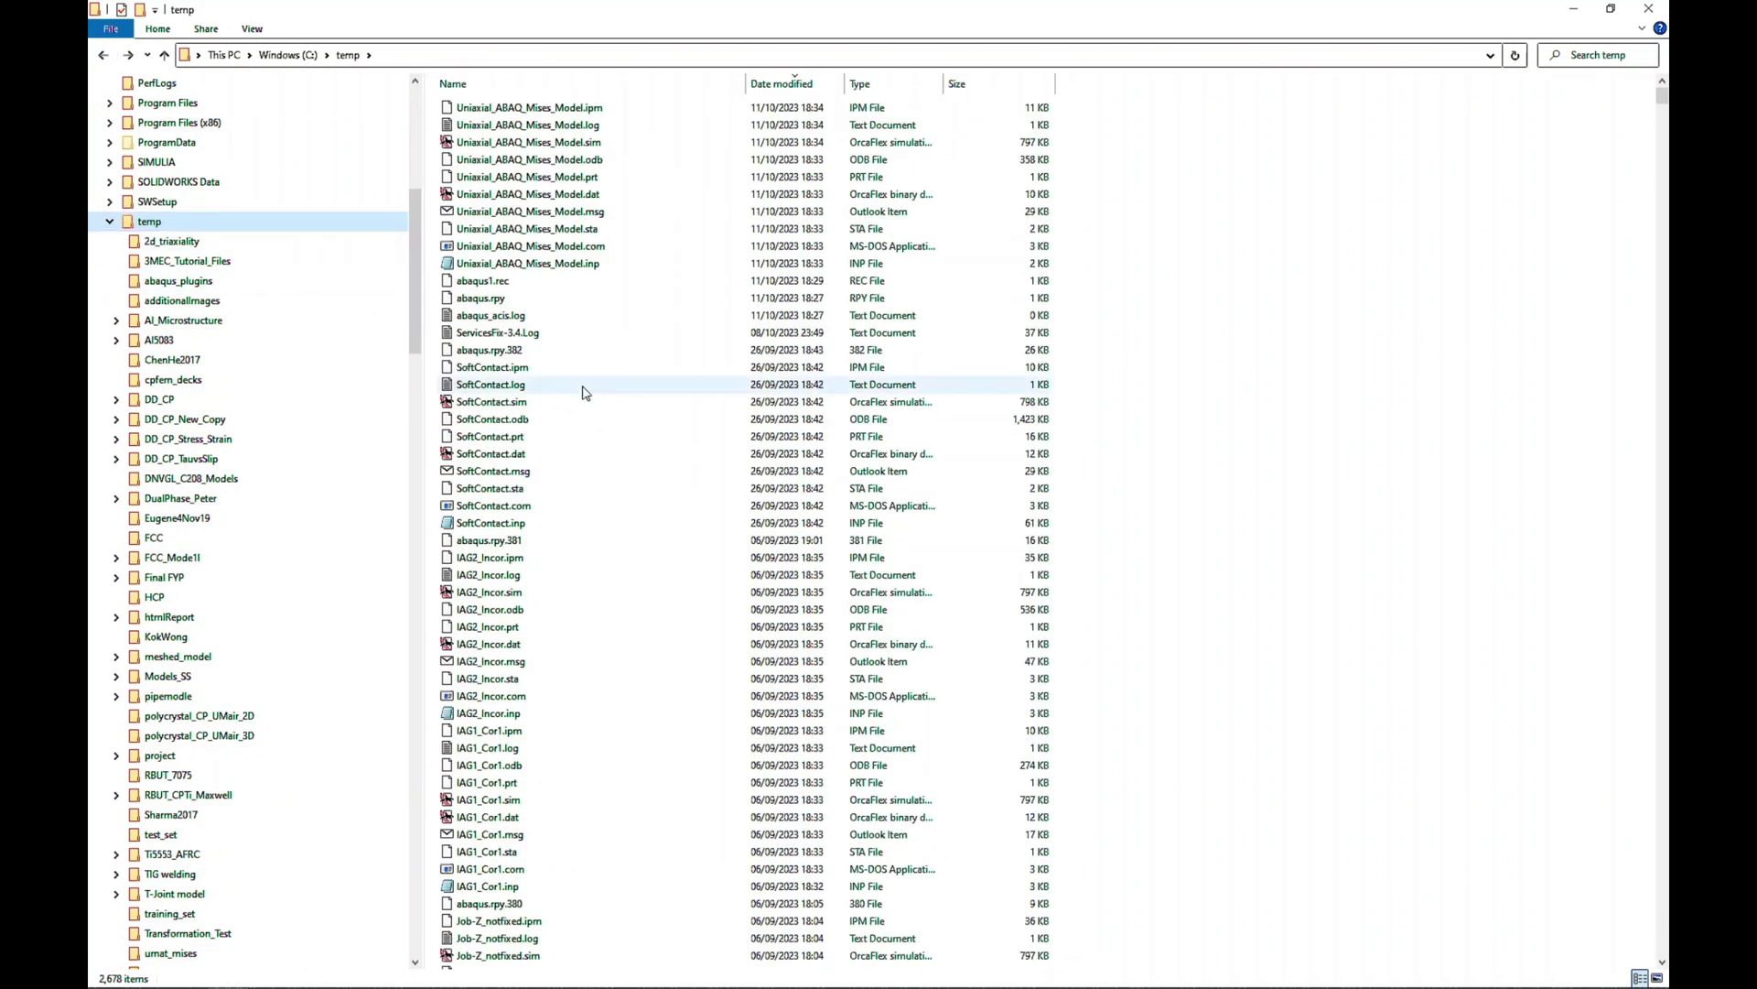
left_click(565, 266)
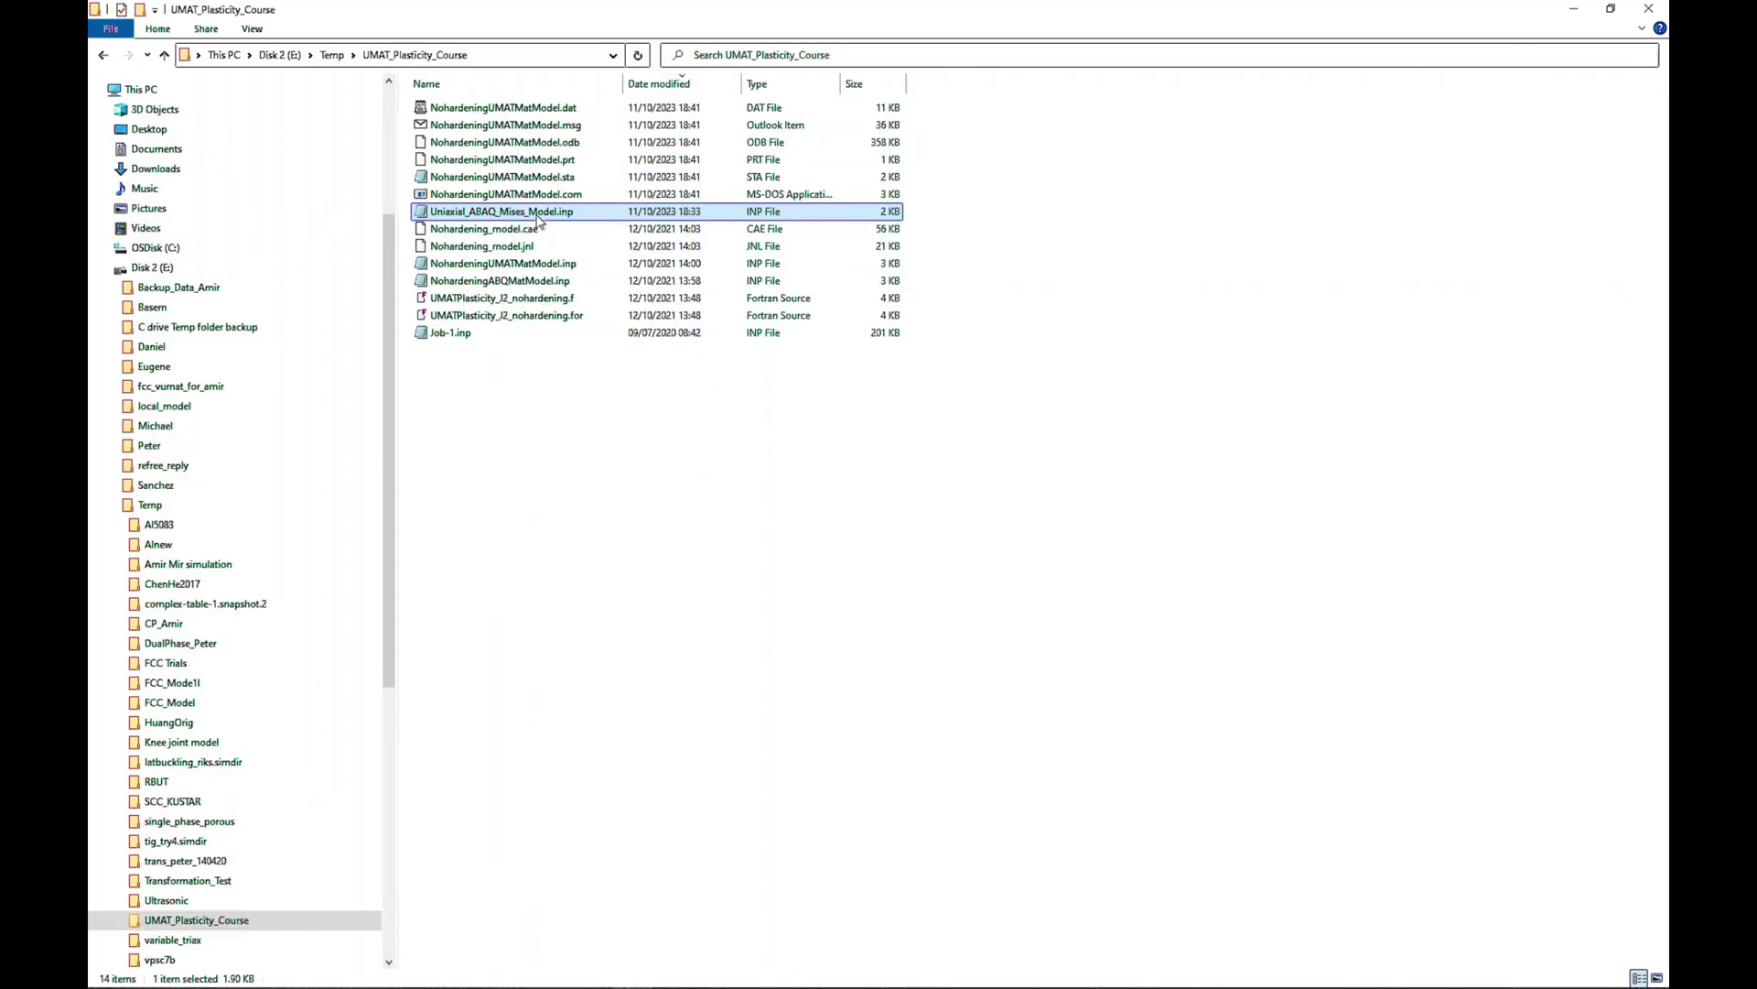
right_click(538, 213)
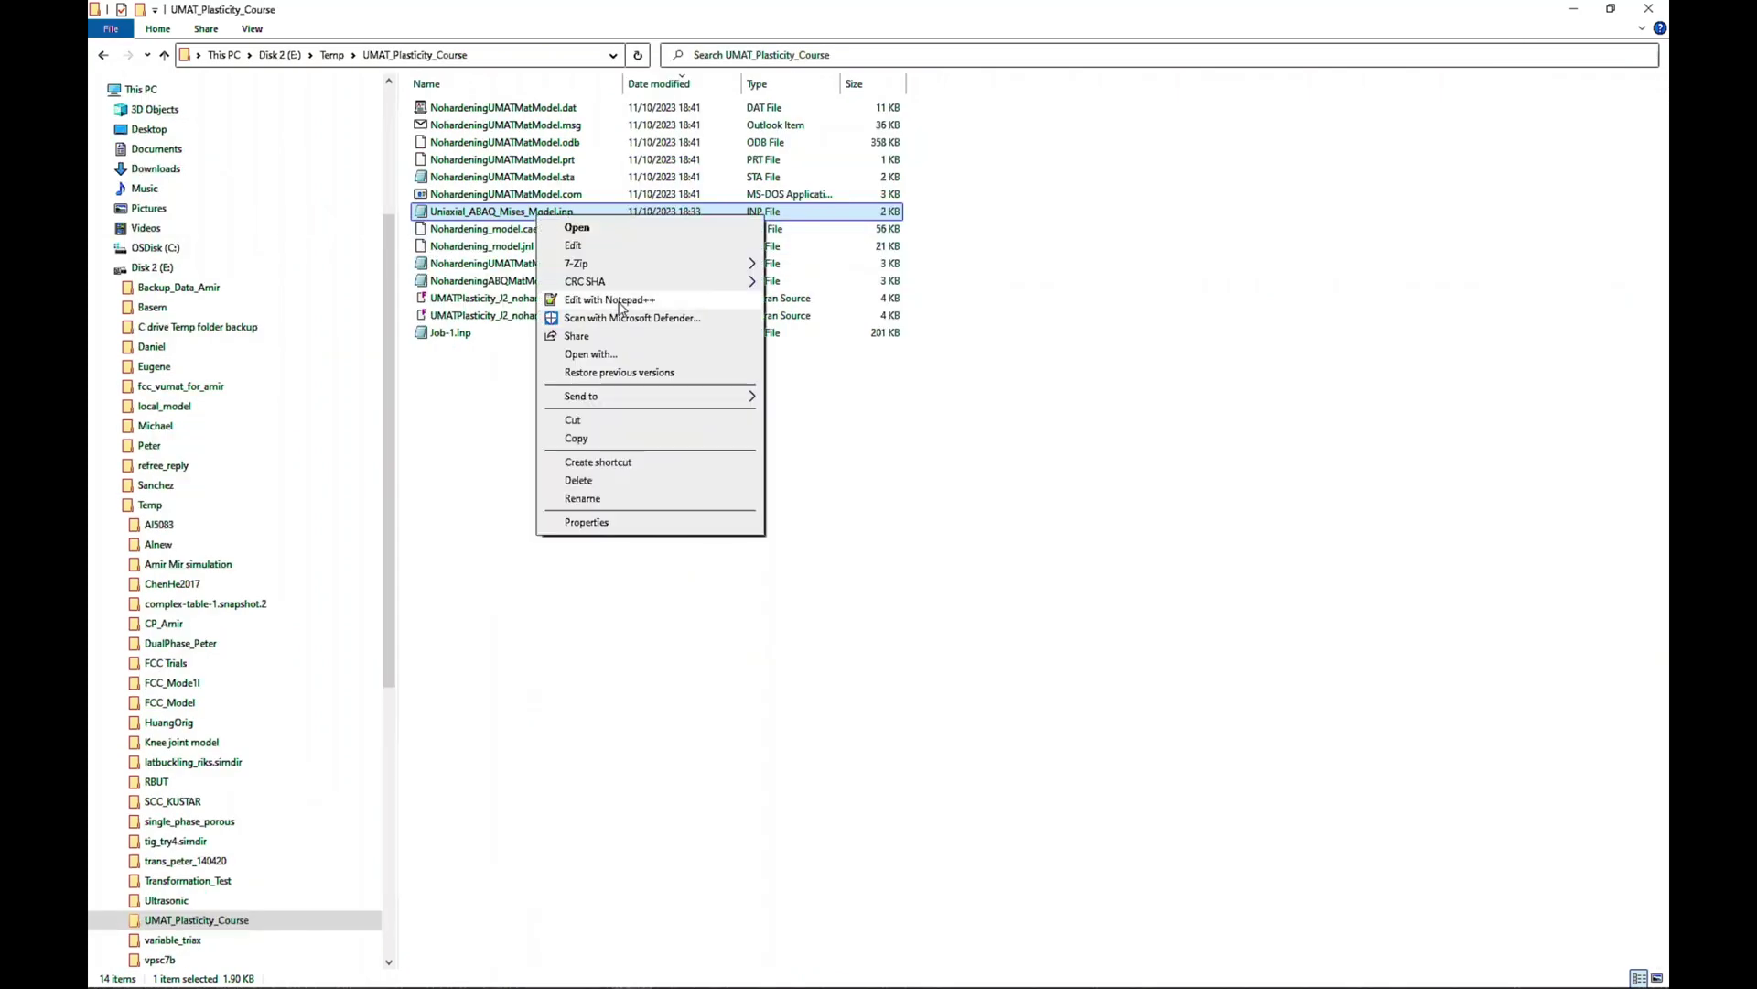
left_click(619, 302)
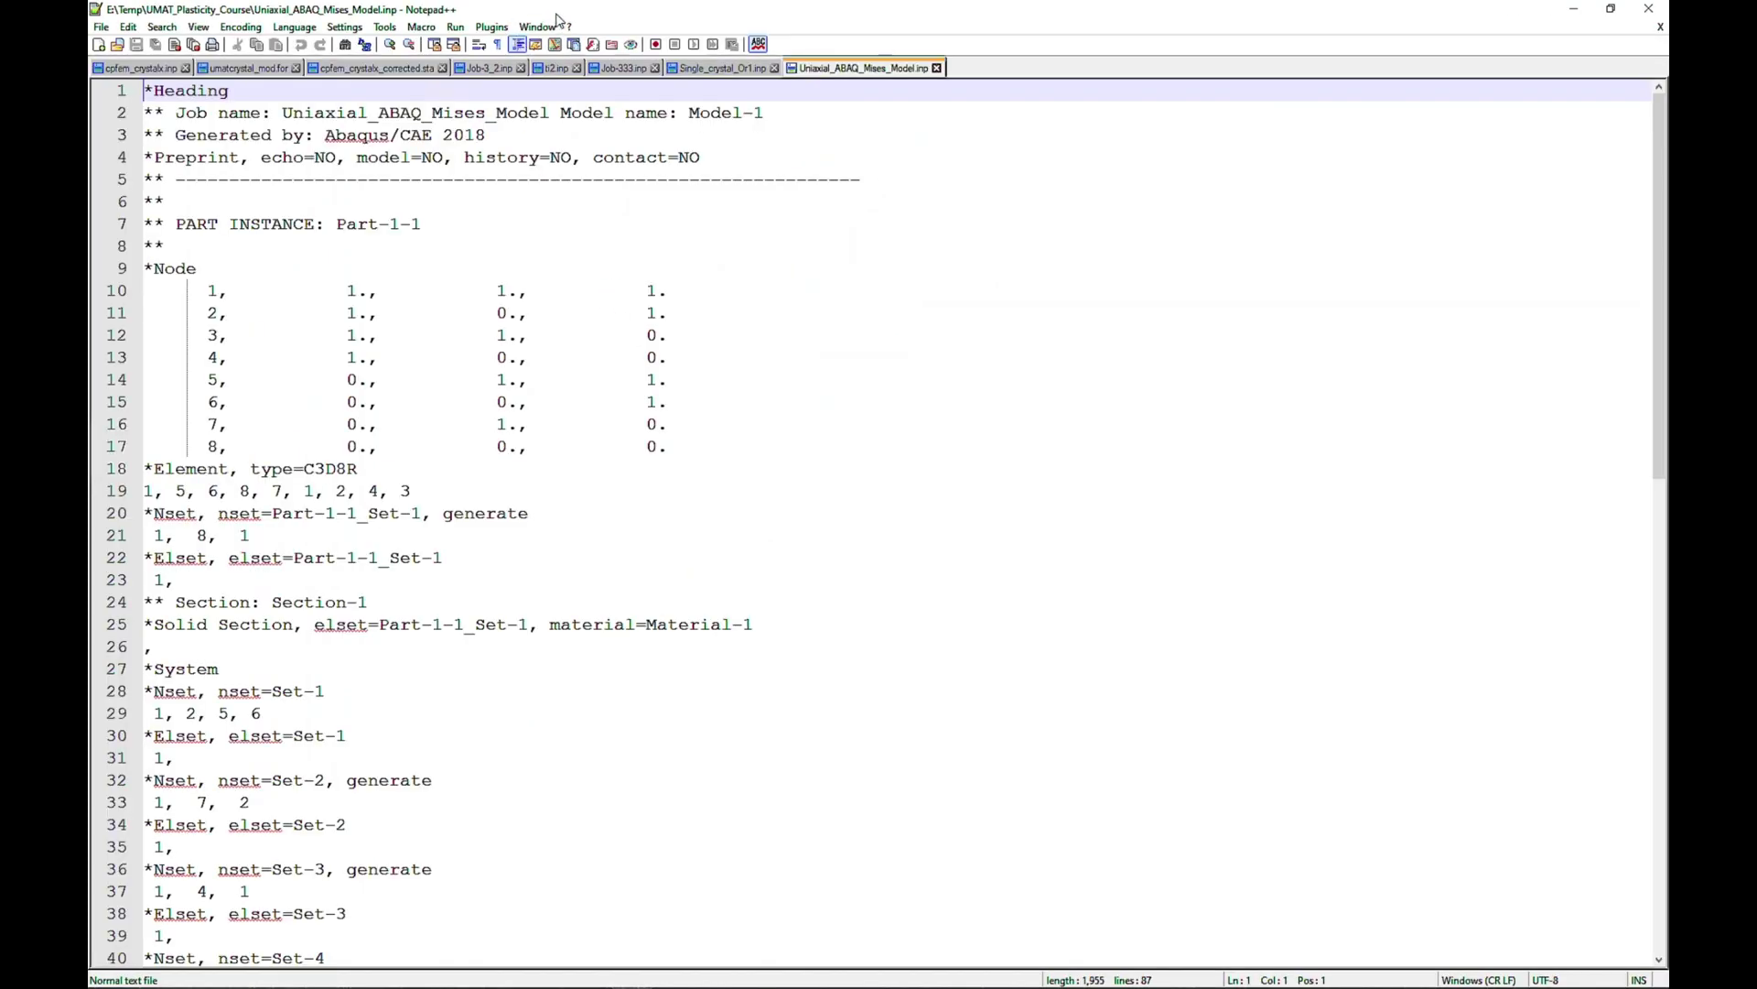
Comment out the *Elastic keyword and its values line with **
double_click(560, 15)
left_click_drag(860, 192, 955, 303)
scroll(1007, 595, "down", 14)
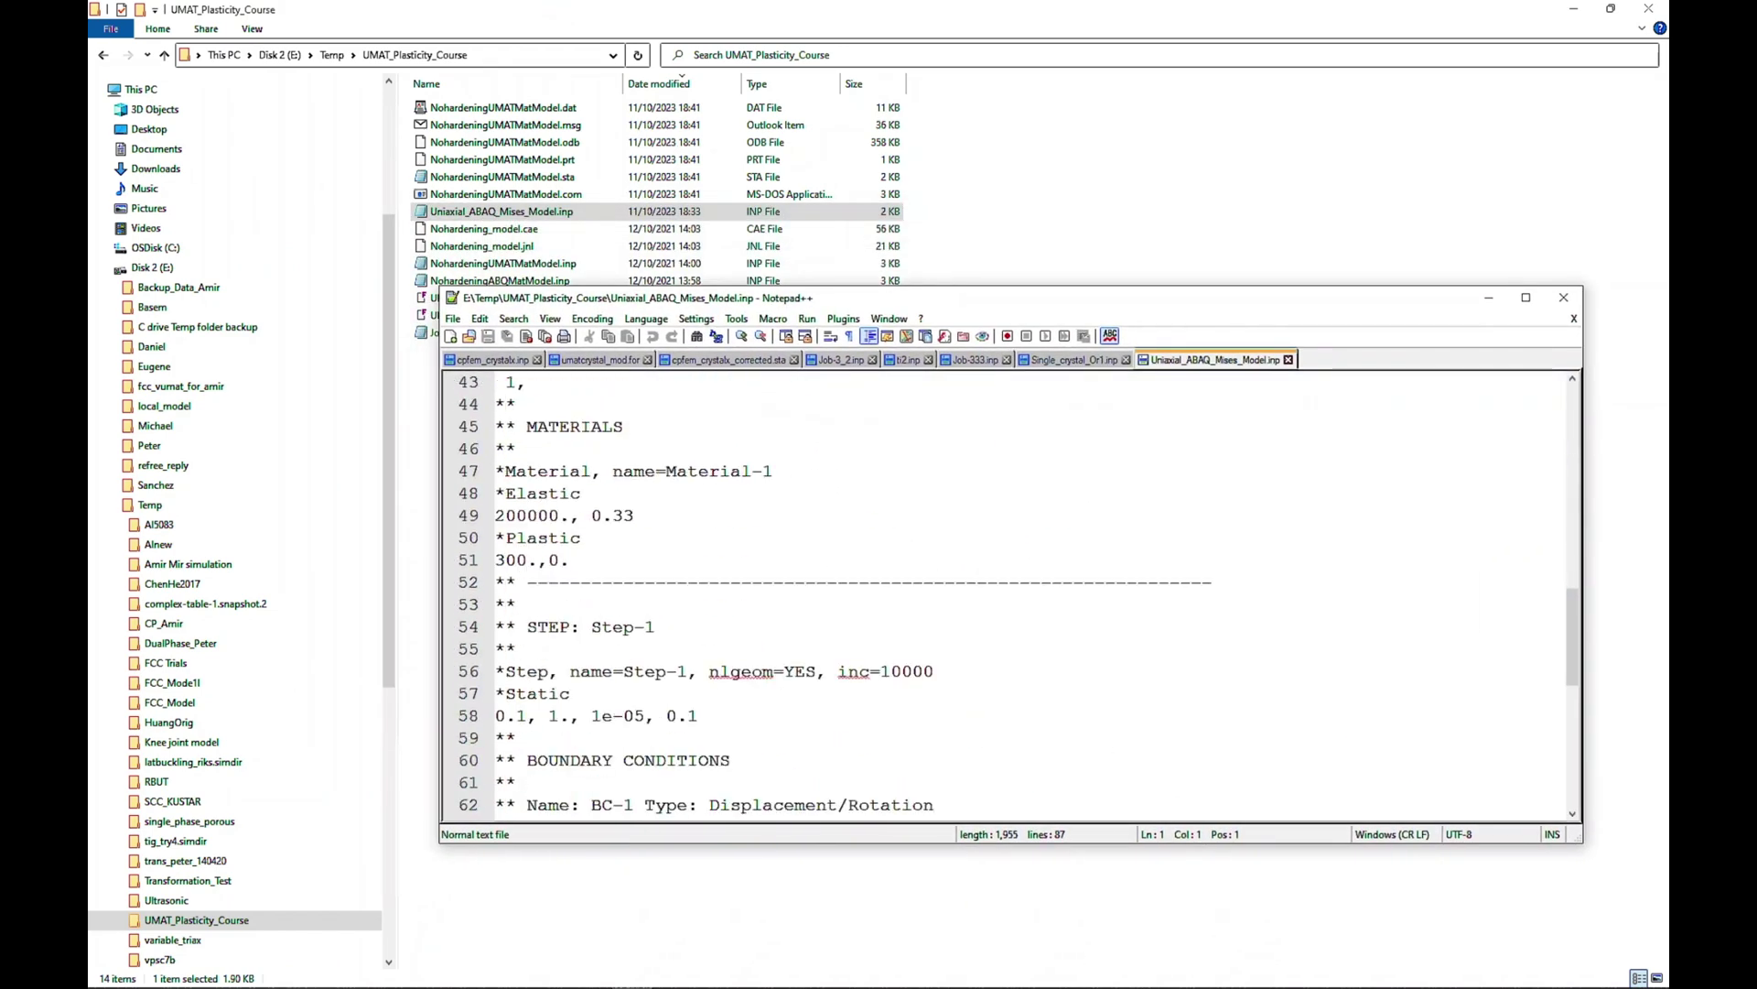
scroll(1007, 595, "up", 1)
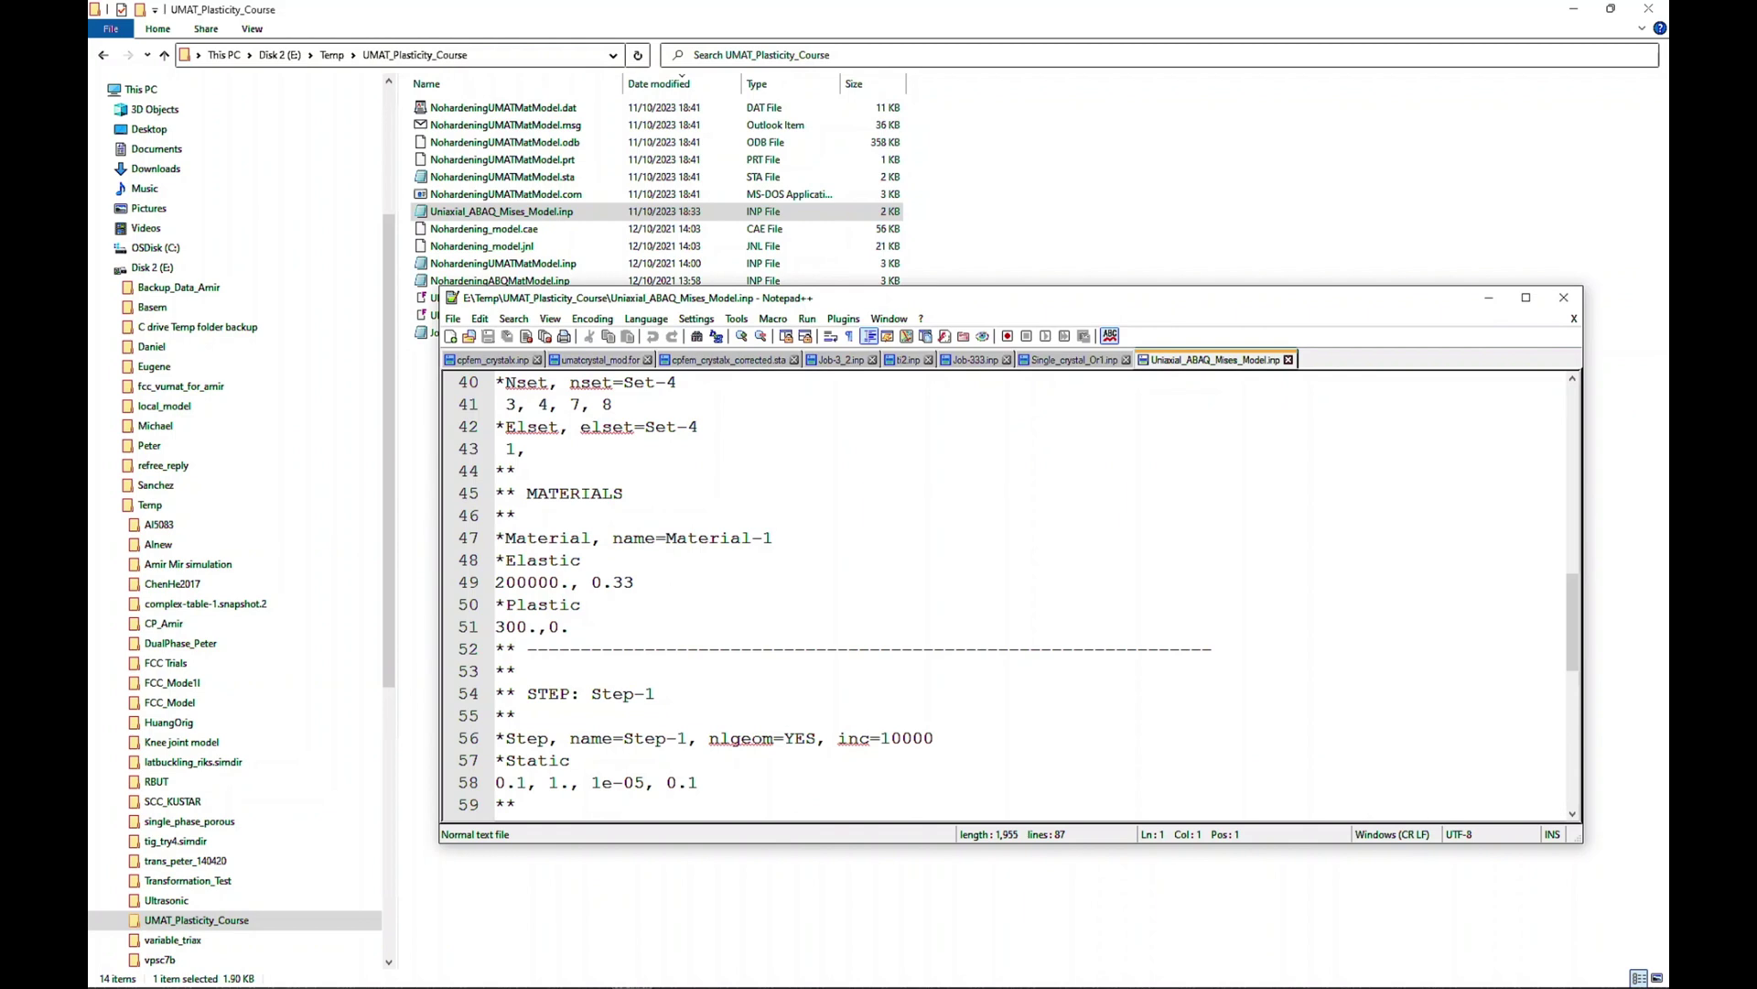
left_click(495, 559)
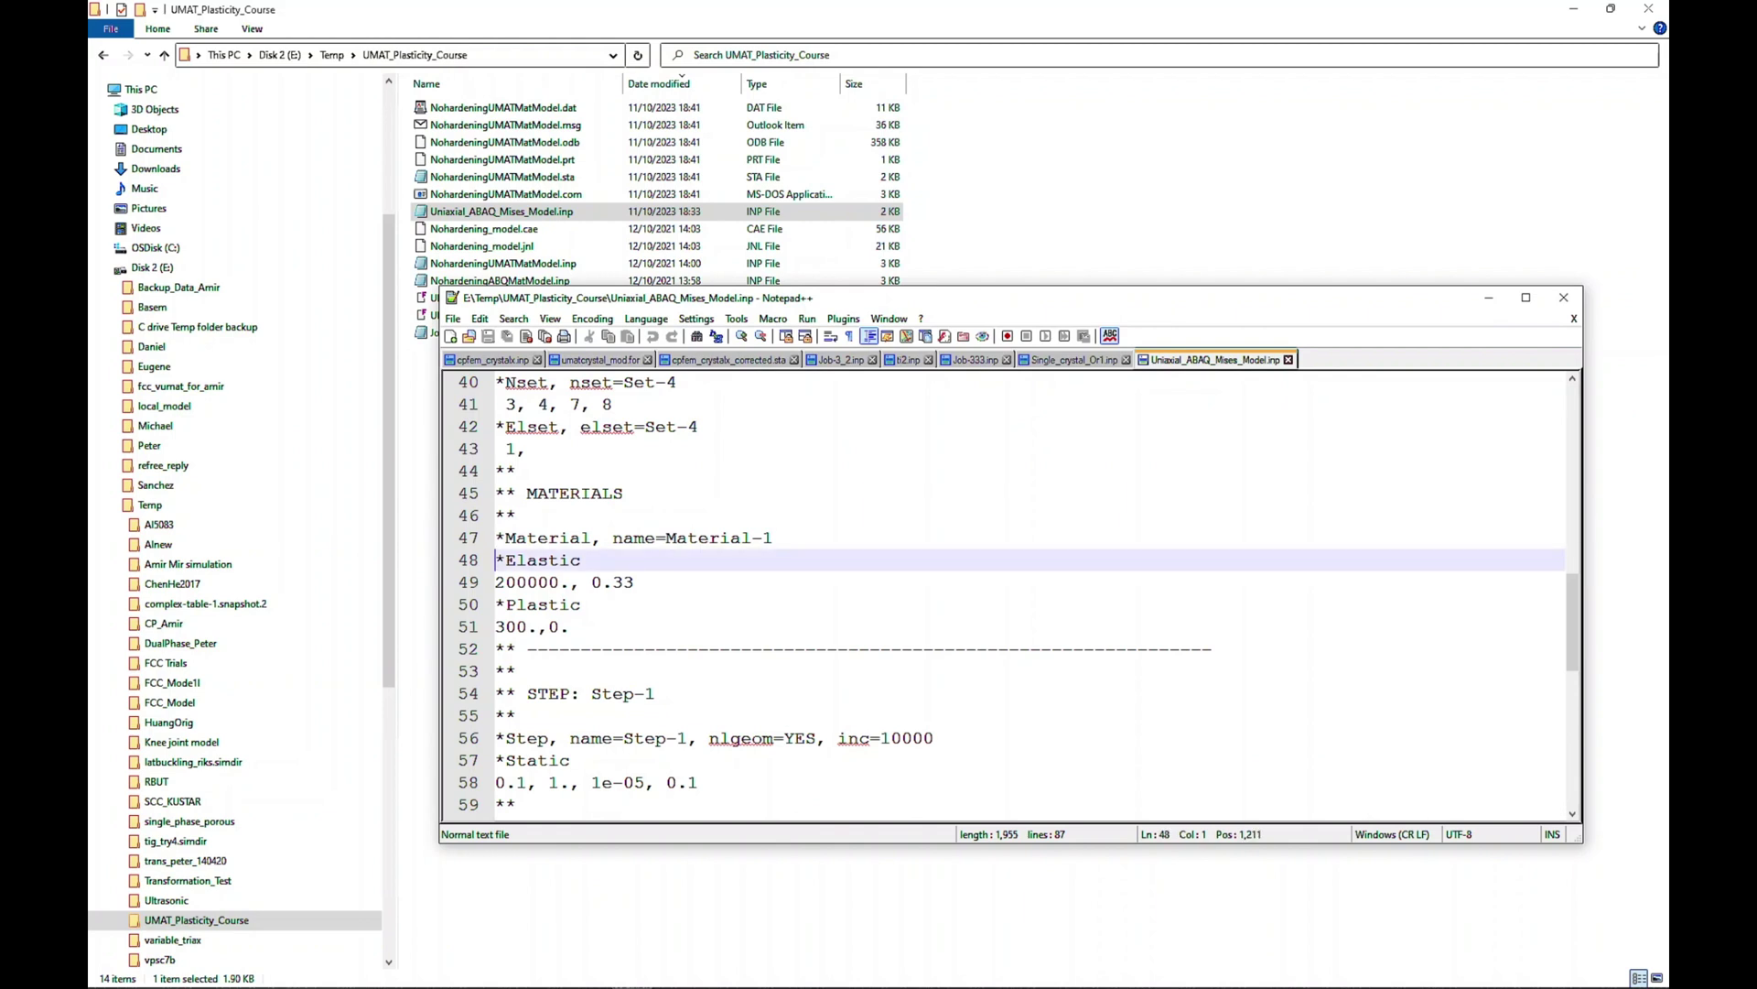
type("**")
key("Down")
key("Return")
key("BackSpace")
type("**")
key("Left")
Comment out the *Plastic keyword and its values line with **
key("Down")
type("**")
key("Down")
key("Home")
type("**")
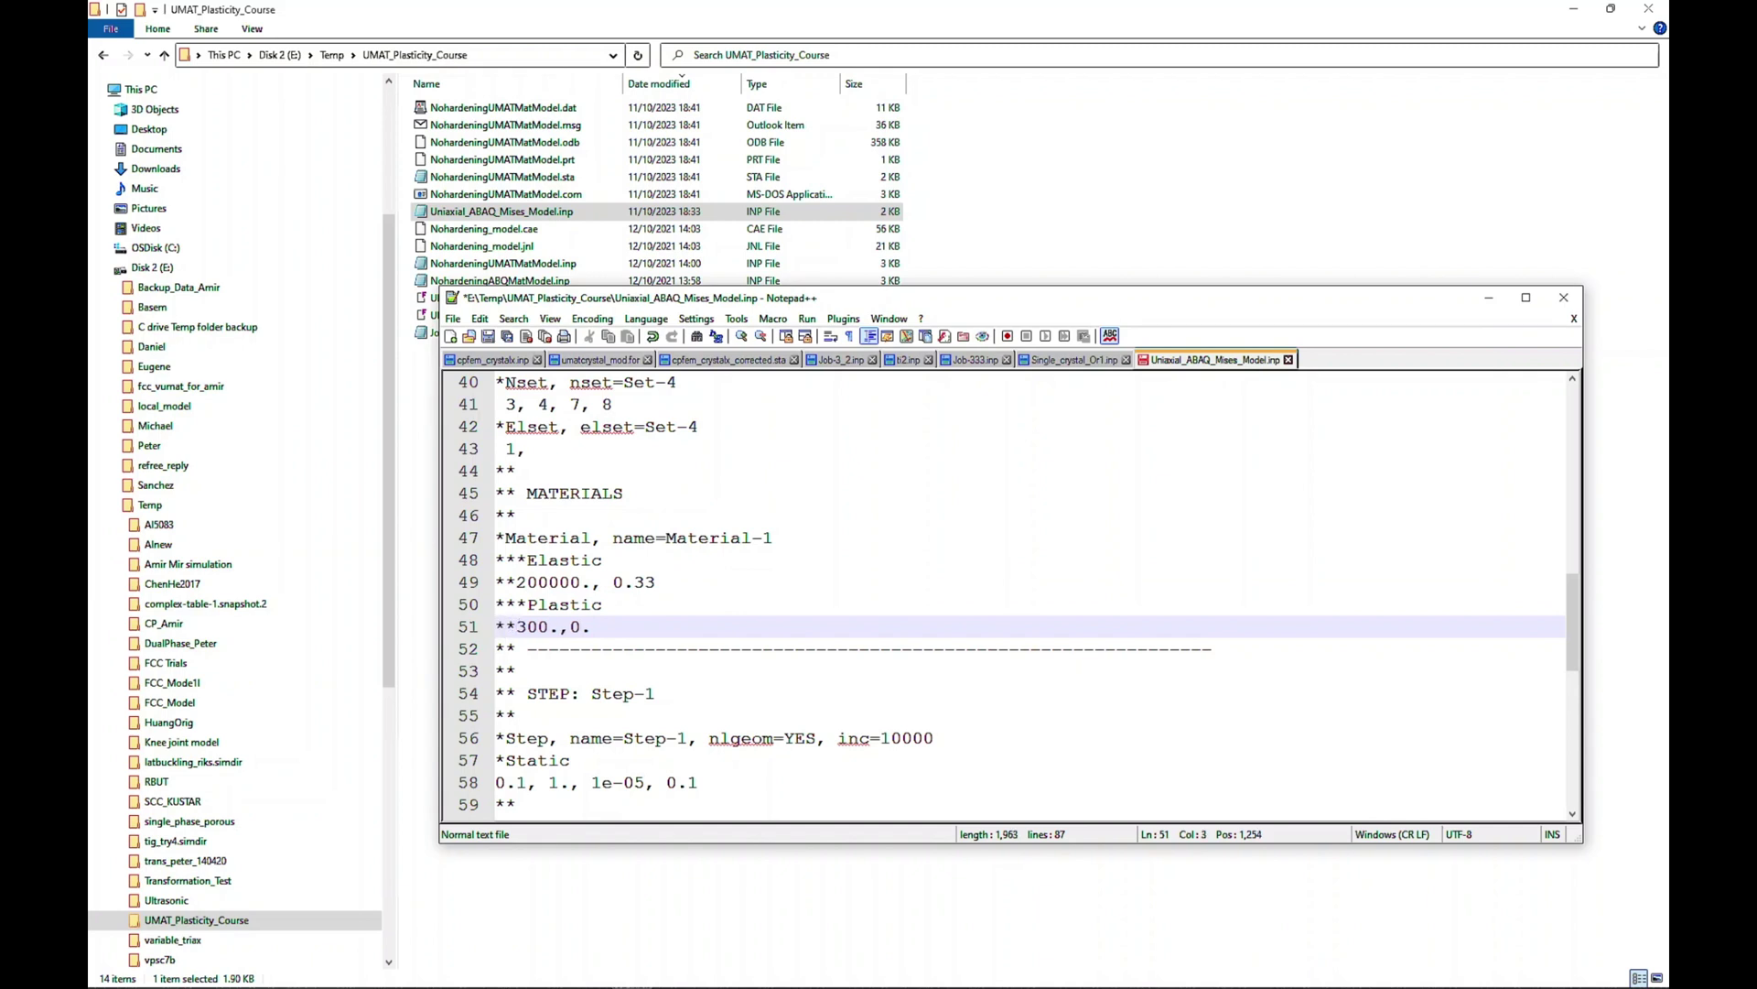
Add *Depvar with 13, under the Material-1 line
left_click(773, 537)
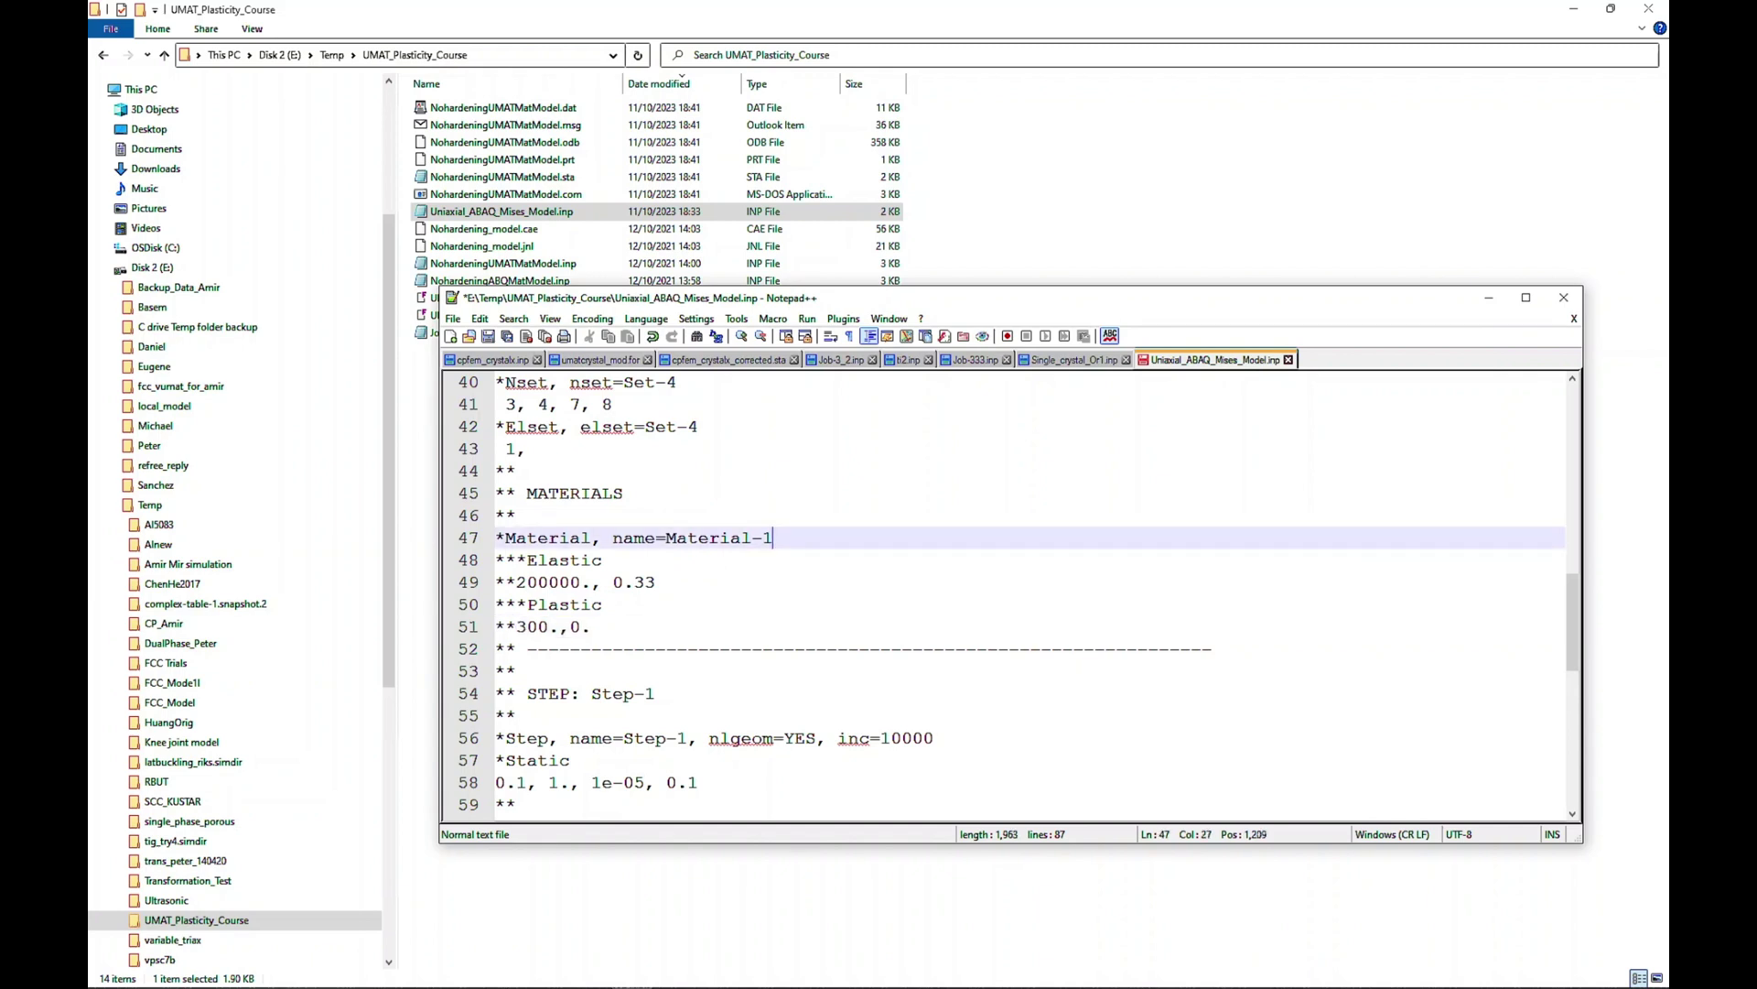
key("Return")
type("*Depvar")
key("Return")
type("13,")
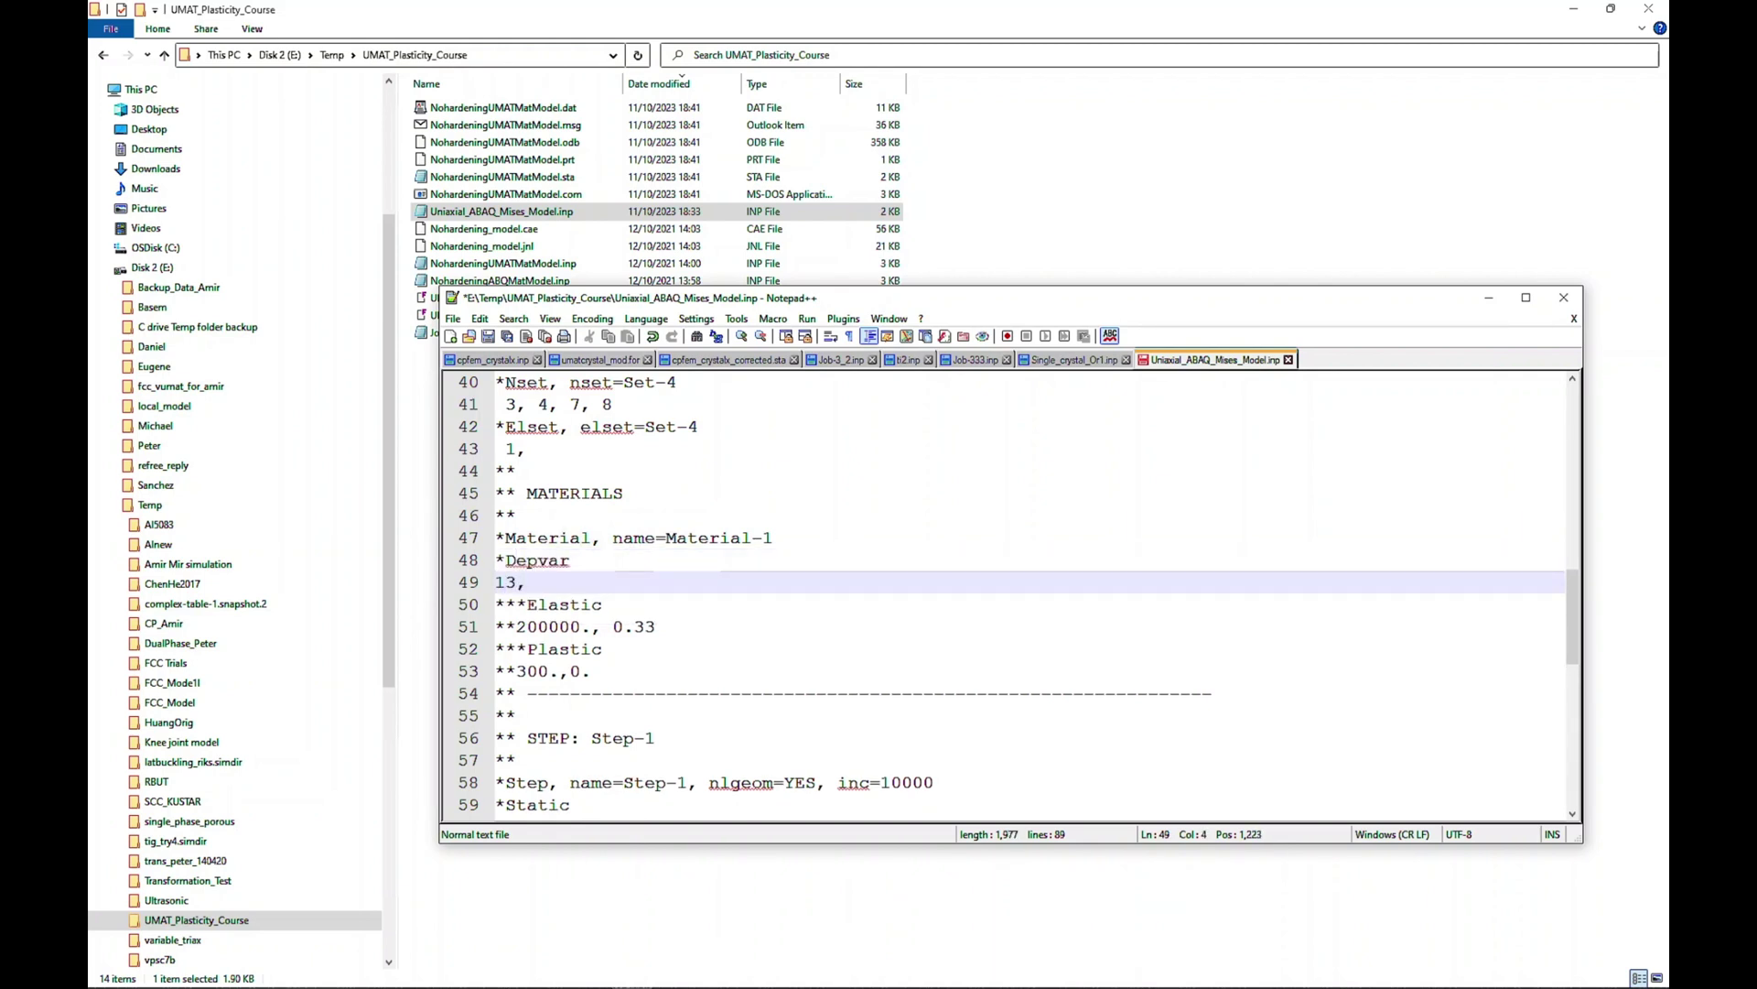
key("Return")
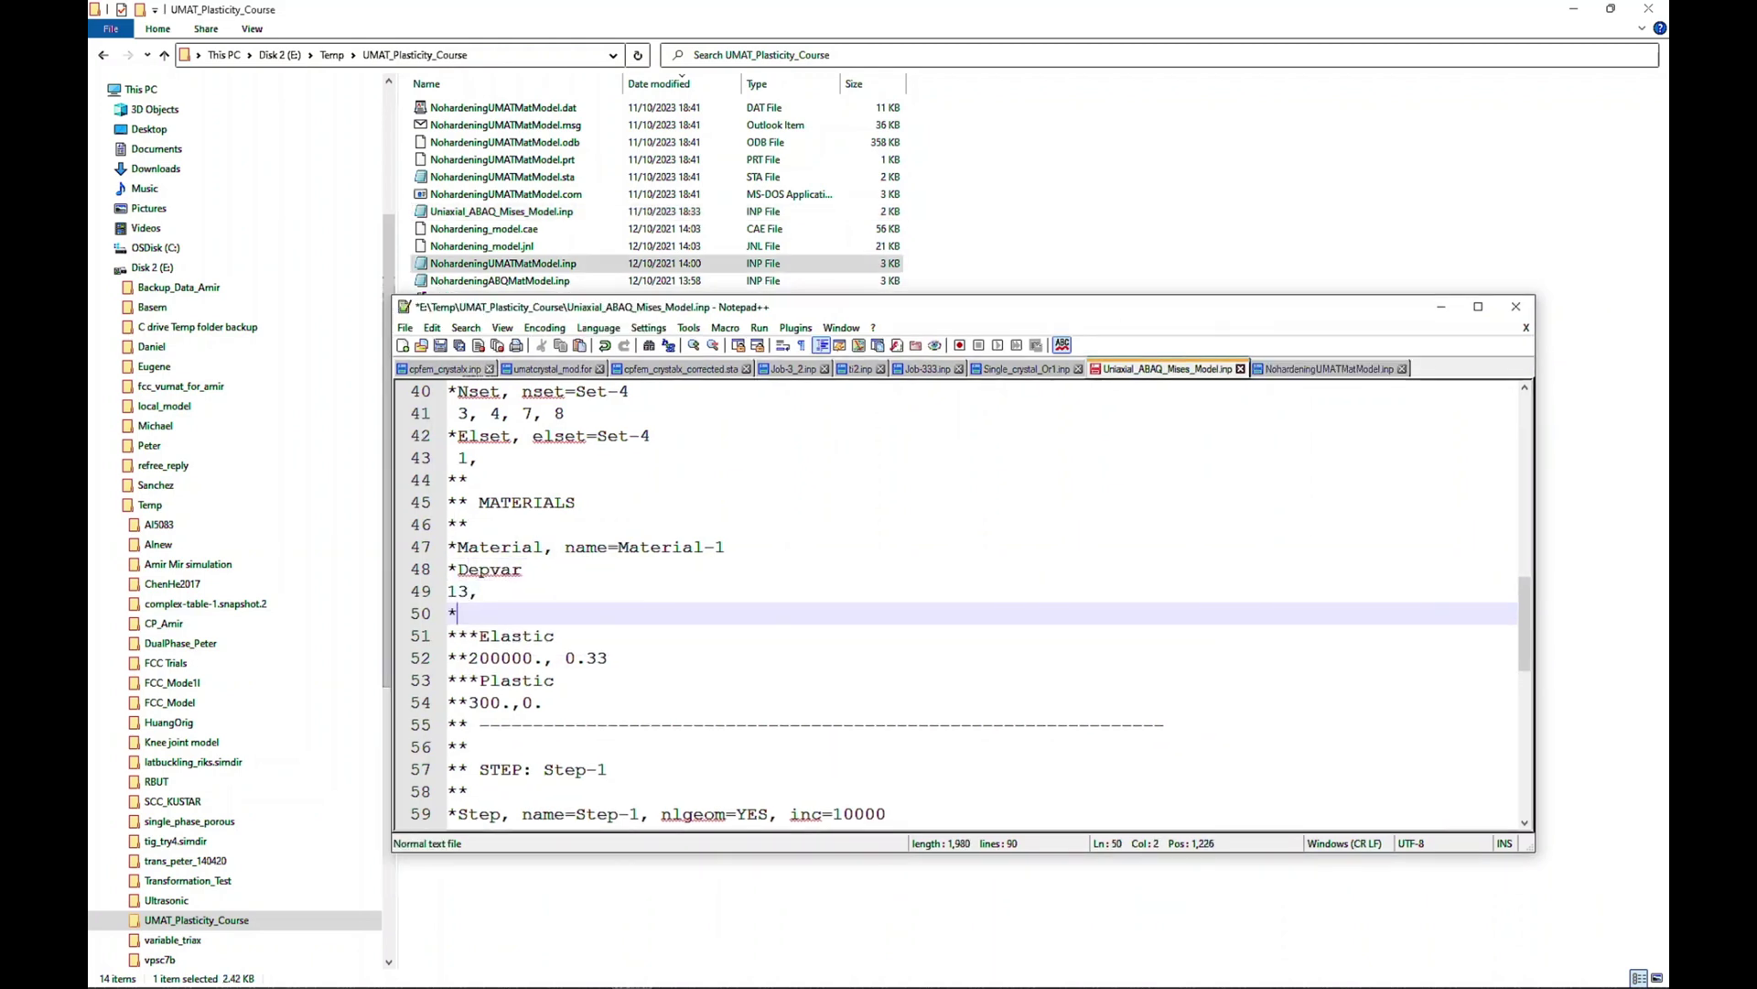
Add *User Material, constants=3 with the elastic constants 200000., 0.33 copied from below
type("*User Material, constants=3")
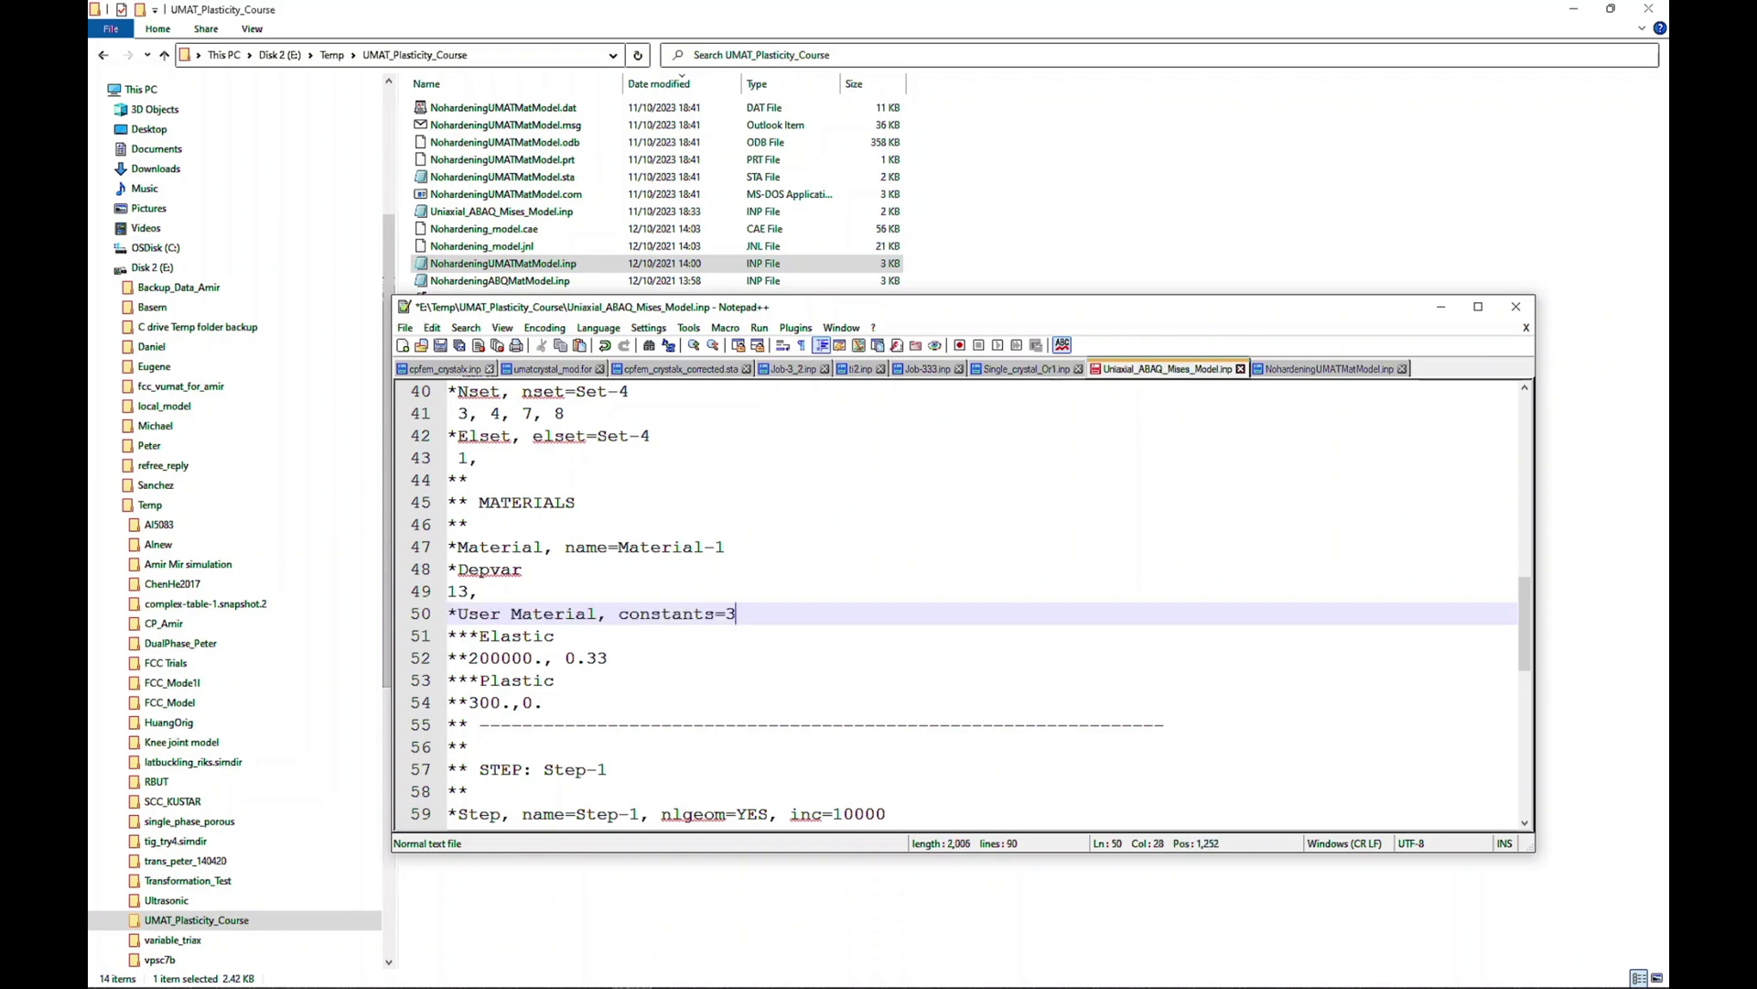
key("Return")
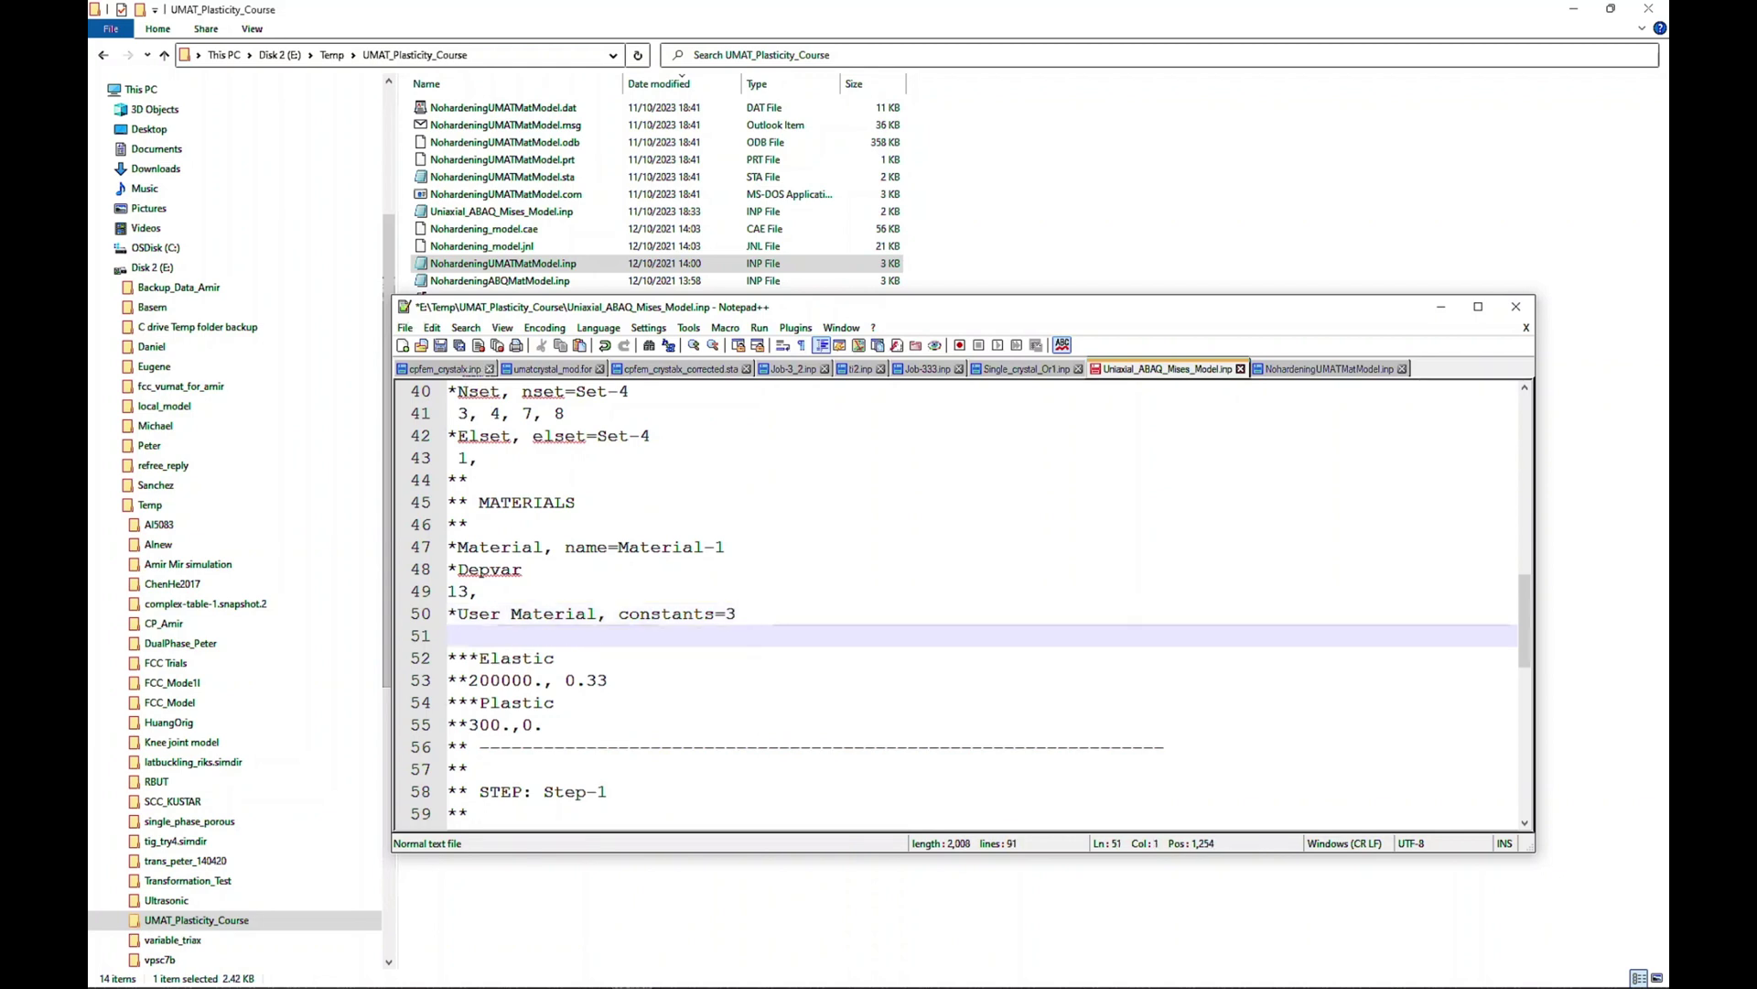
key("Down")
key("Down")
key("Right")
key("Right")
key("shift+Right")
key("shift+Right")
key("shift+Right")
key("shift+Right")
key("shift+Right")
key("shift+Right")
key("shift+Right")
key("shift+Right")
key("shift+Right")
key("shift+Right")
key("shift+Right")
key("shift+Right")
key("shift+Right")
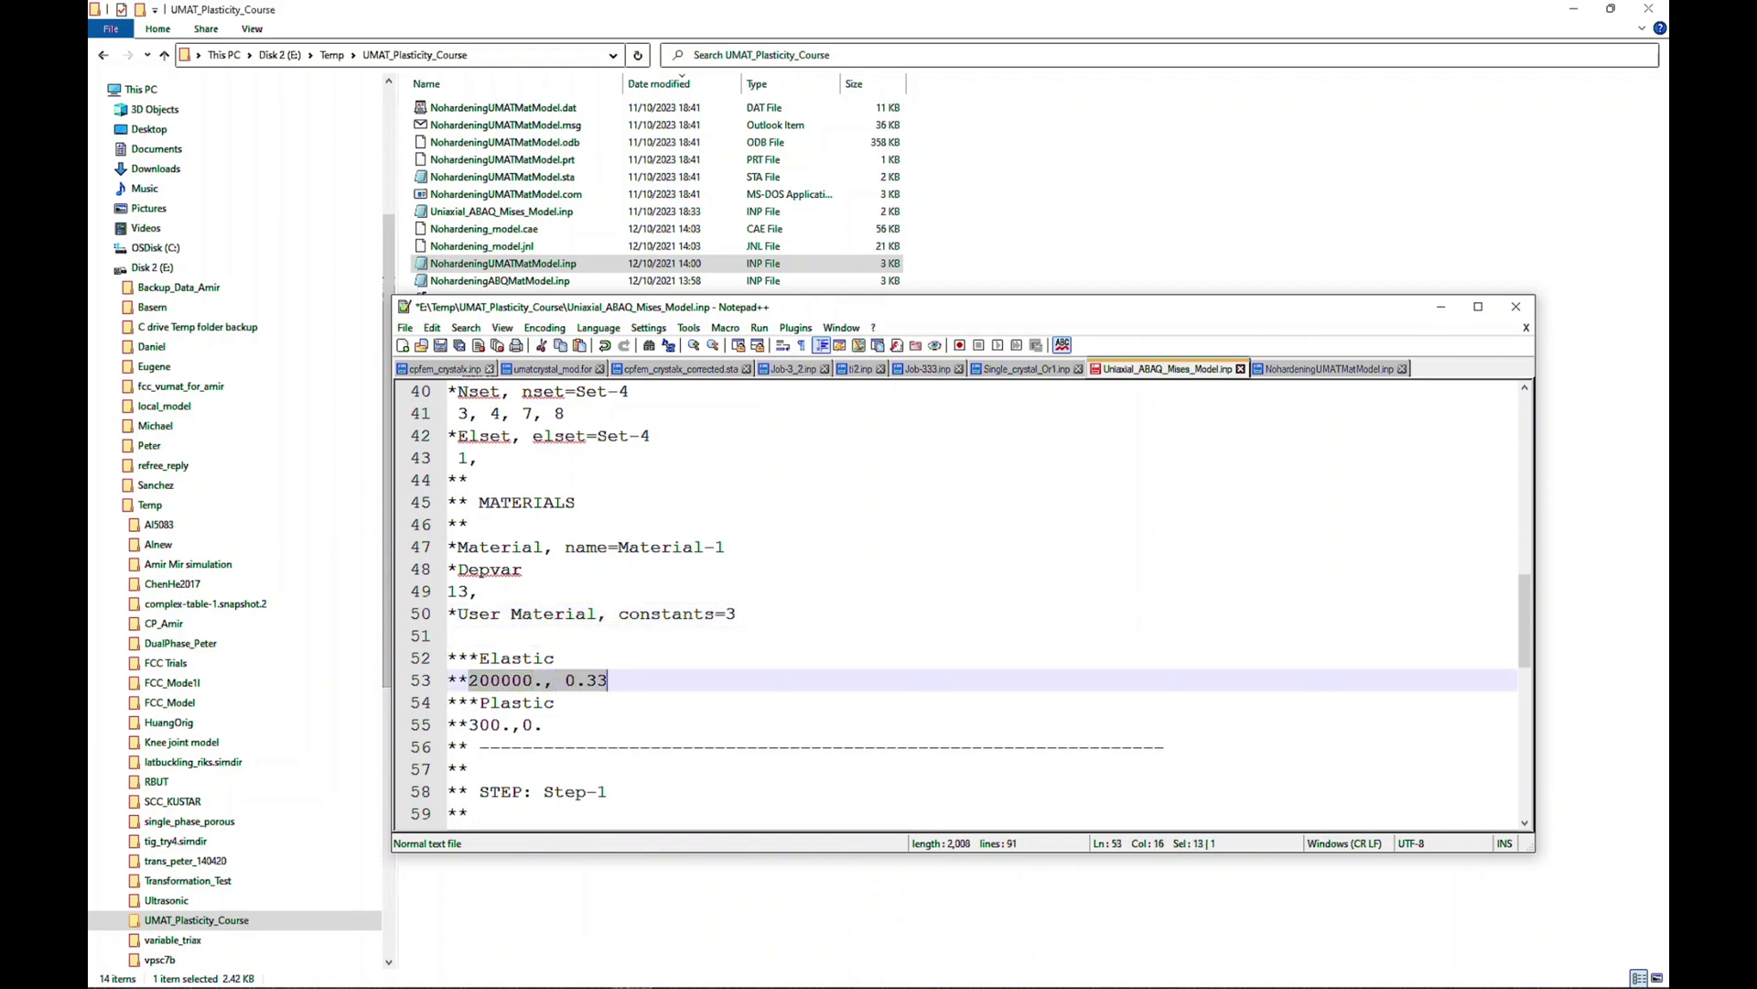
key("ctrl+c")
key("Up")
key("Up")
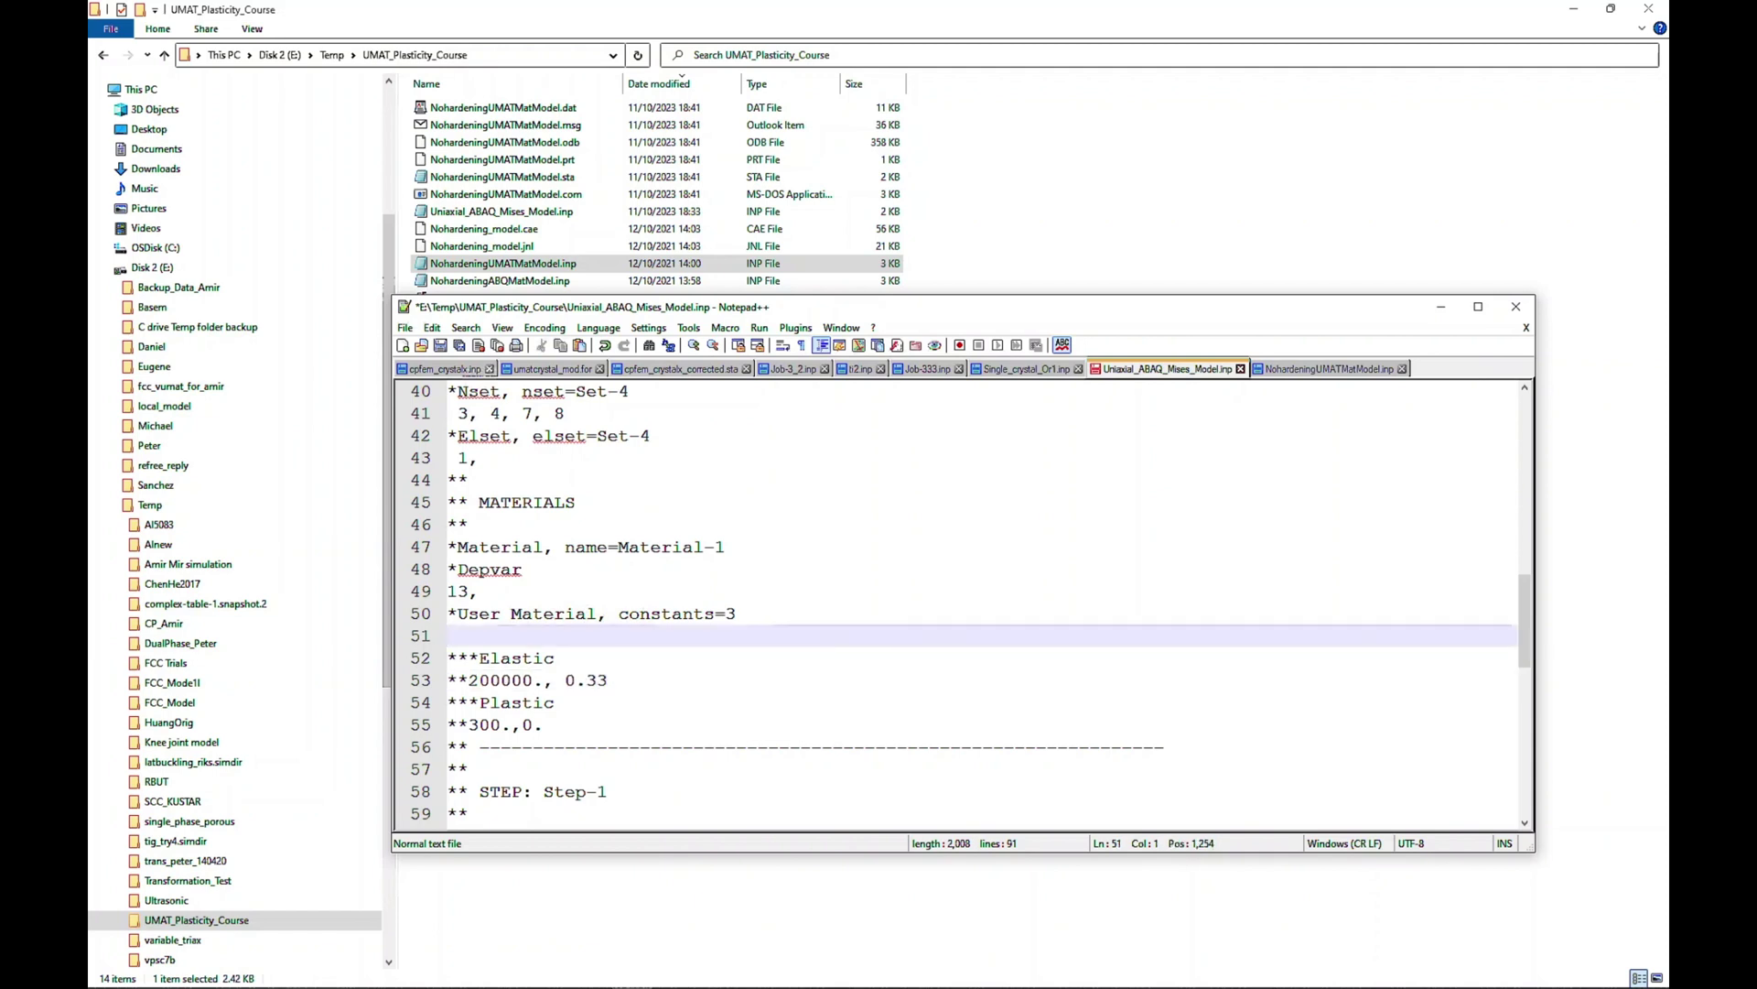
key("ctrl+v")
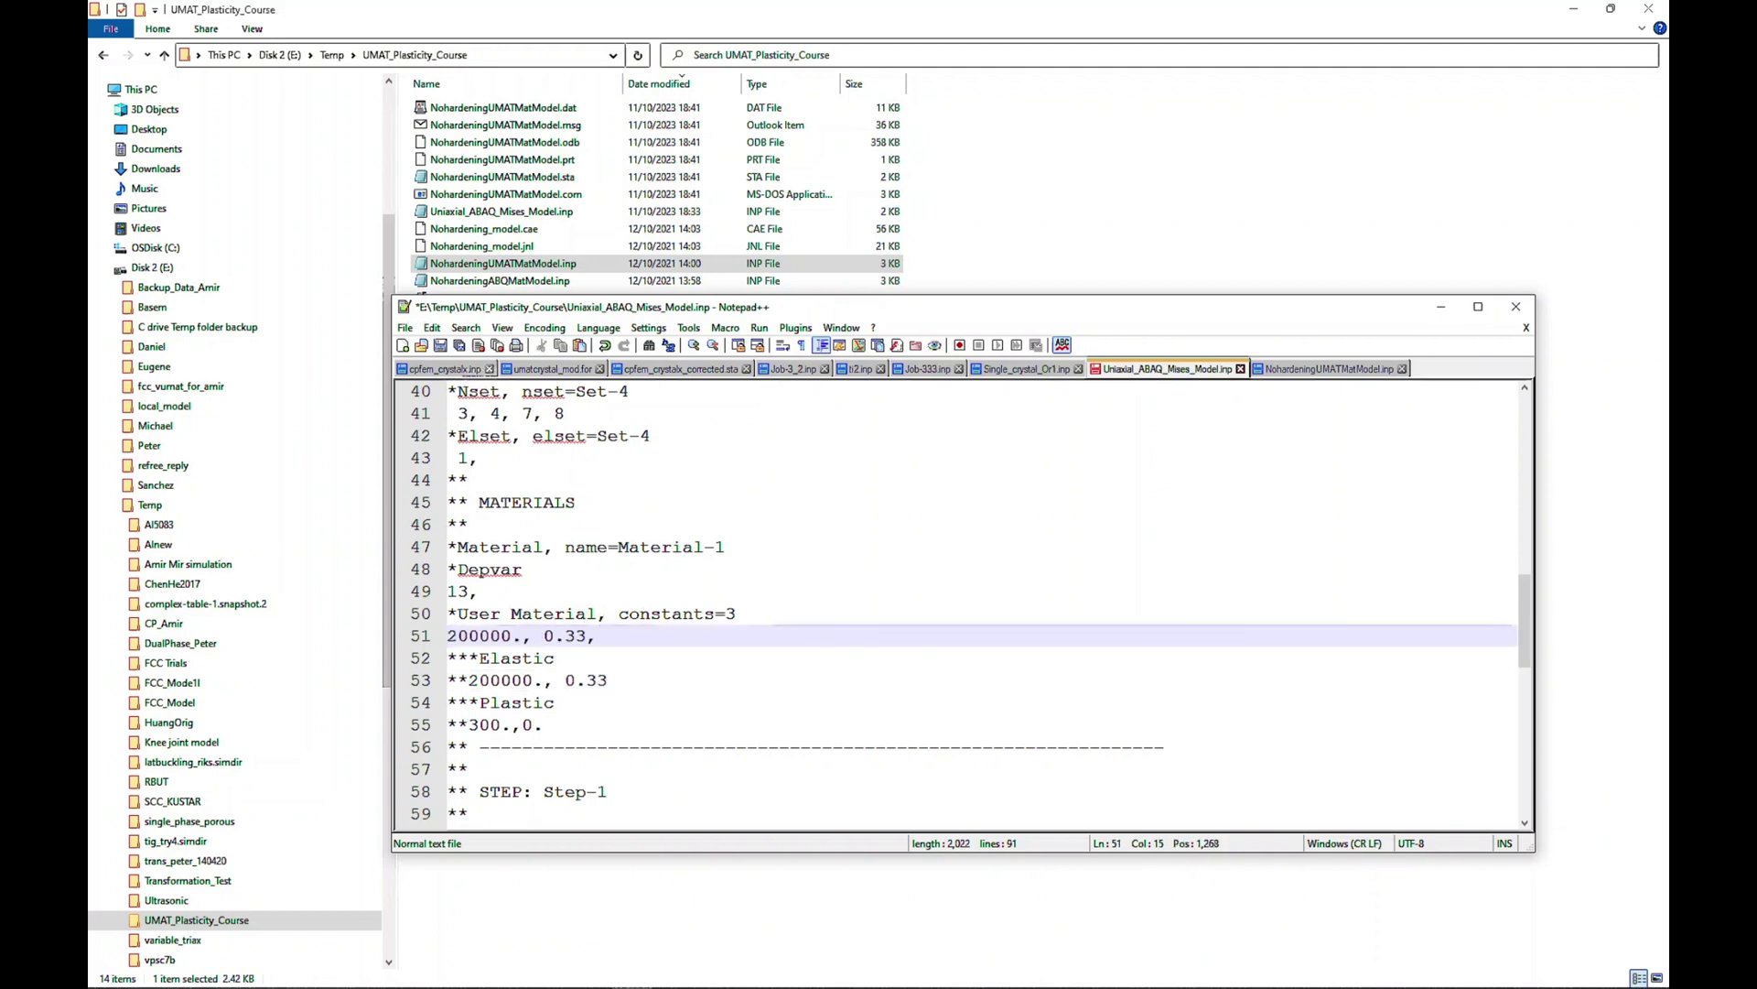
type(",")
Append the yield stress 300. to the user material constants line
left_click(469, 724)
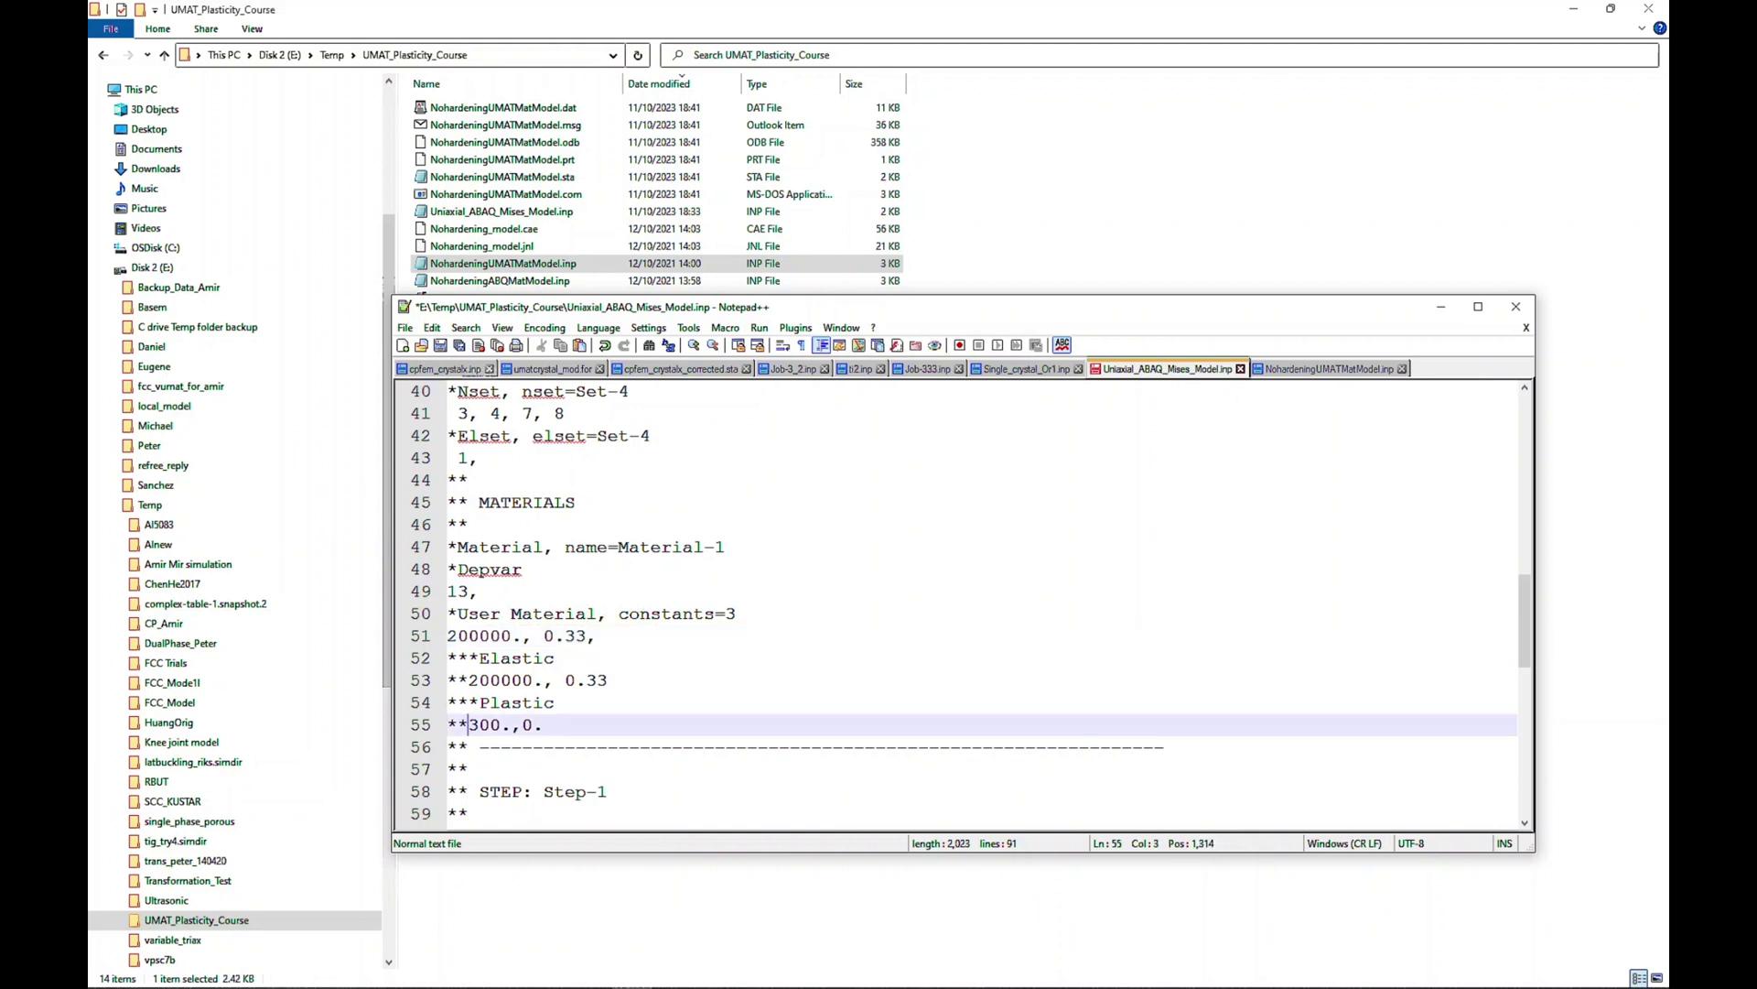
key("shift+Right")
key("shift+Right")
key("shift+Right")
key("shift+Right")
key("ctrl+c")
left_click(607, 635)
key("ctrl+v")
Paste the thirteen state variable labels beneath the 13, Depvar line
left_click(478, 591)
key("Return")
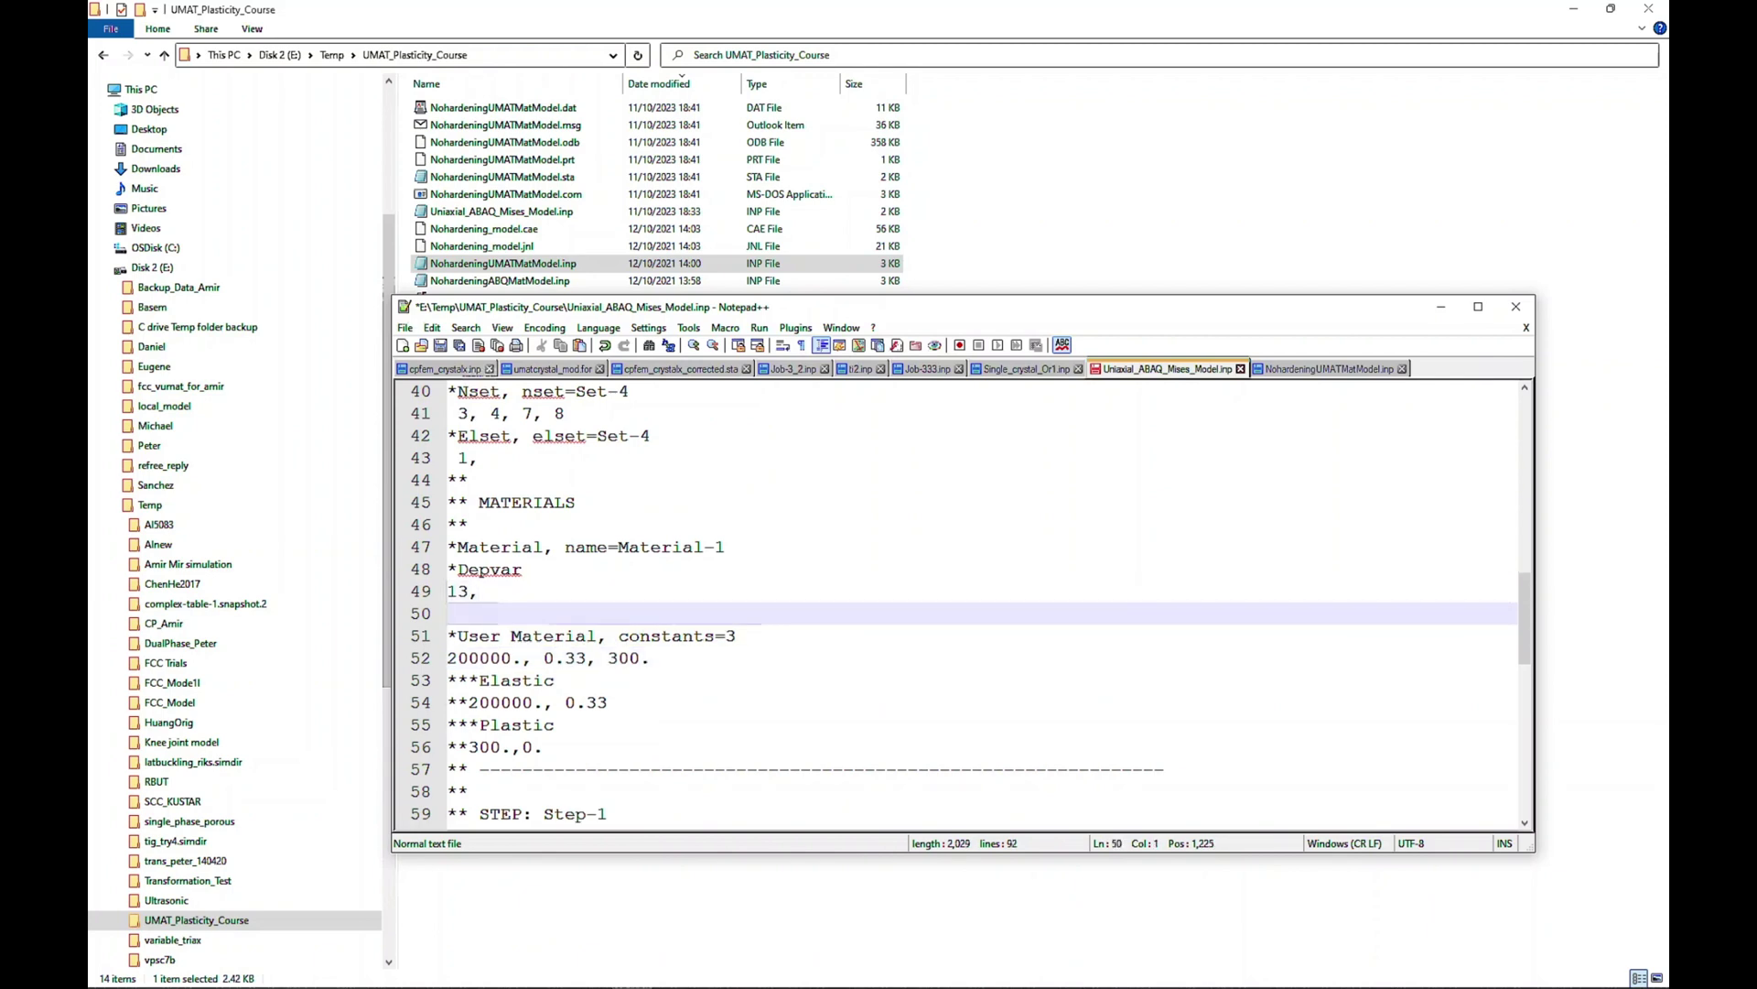
key("ctrl+v")
scroll(957, 604, "down", 1)
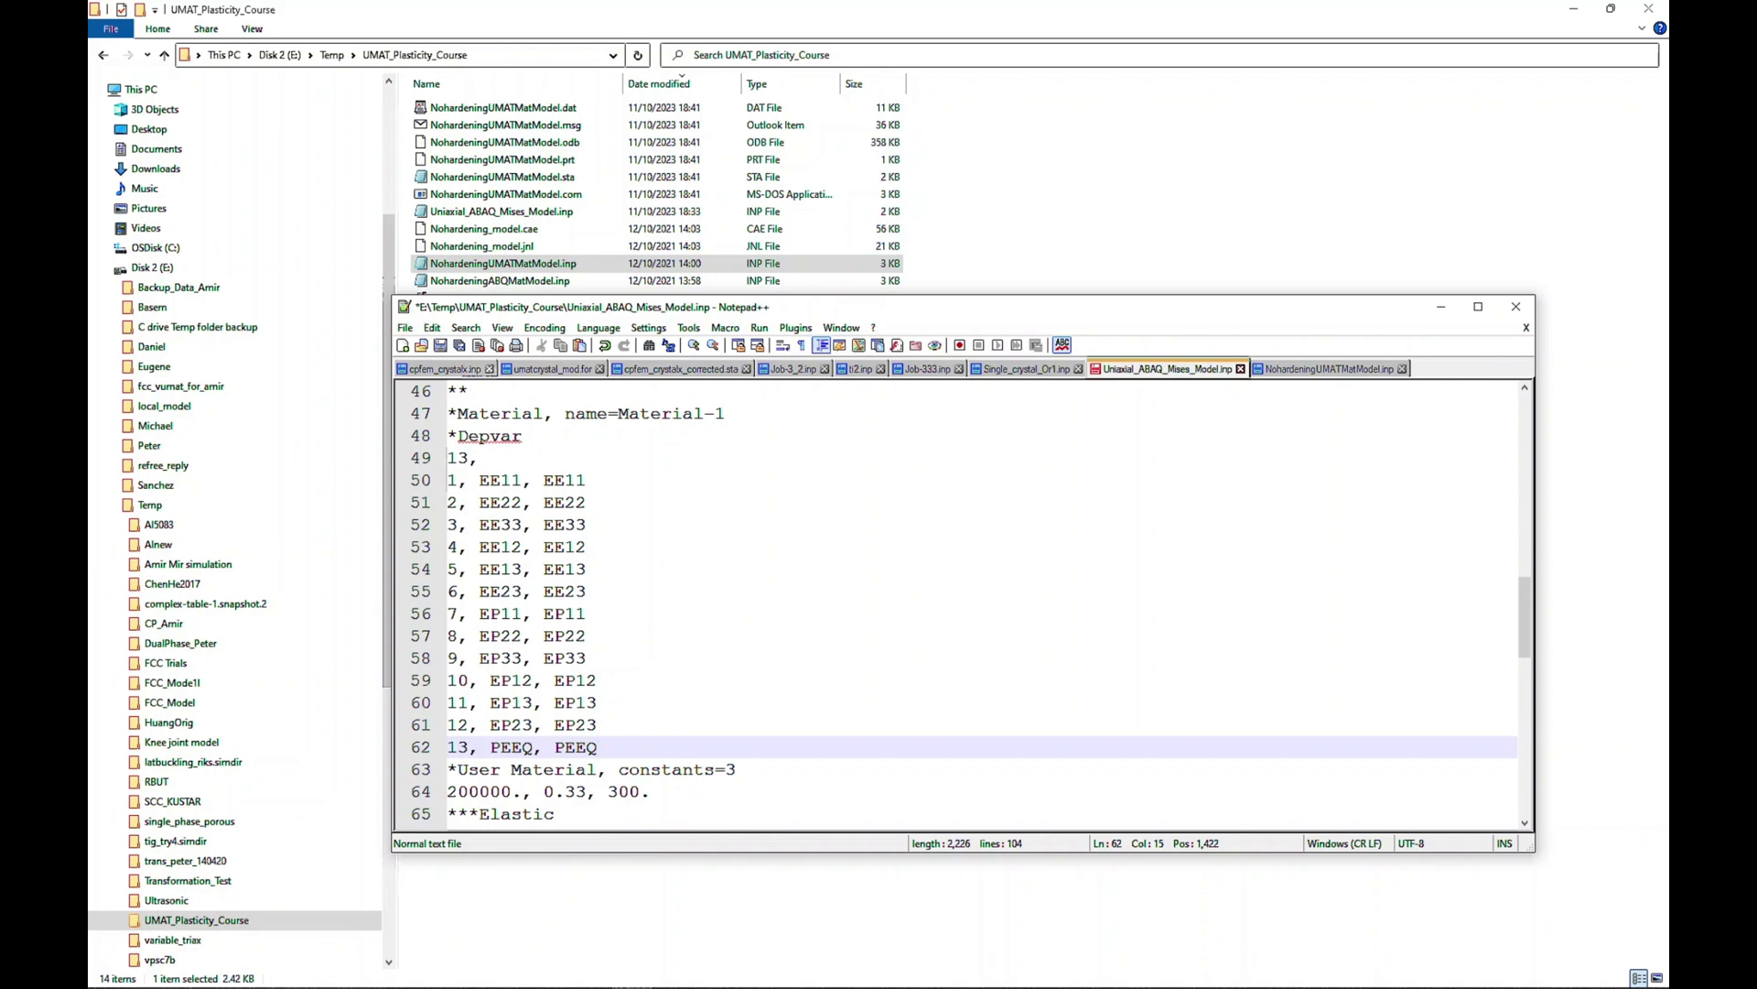
scroll(956, 605, "down", 2)
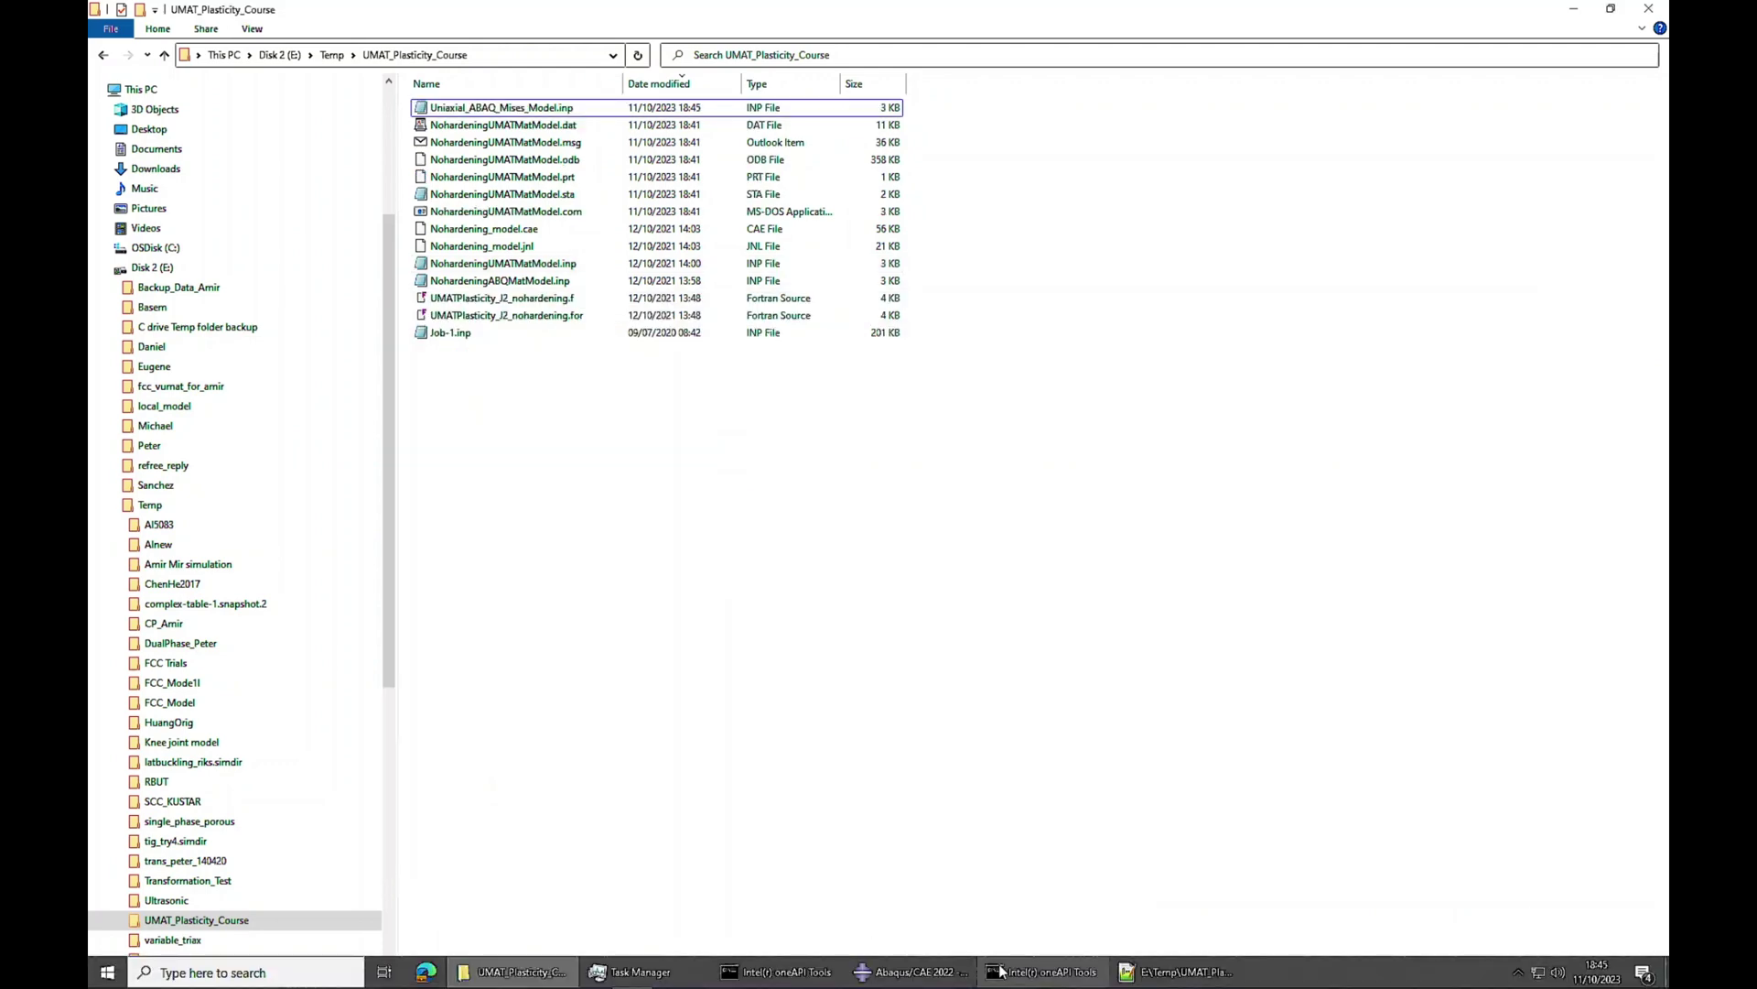
Run abaqus job=Uniaxial_ABAQ_Mises_Model user=UMATPlasticity_J2_nohardening.for double inter in the oneAPI prompt
left_click(1046, 906)
left_click_drag(557, 185, 698, 341)
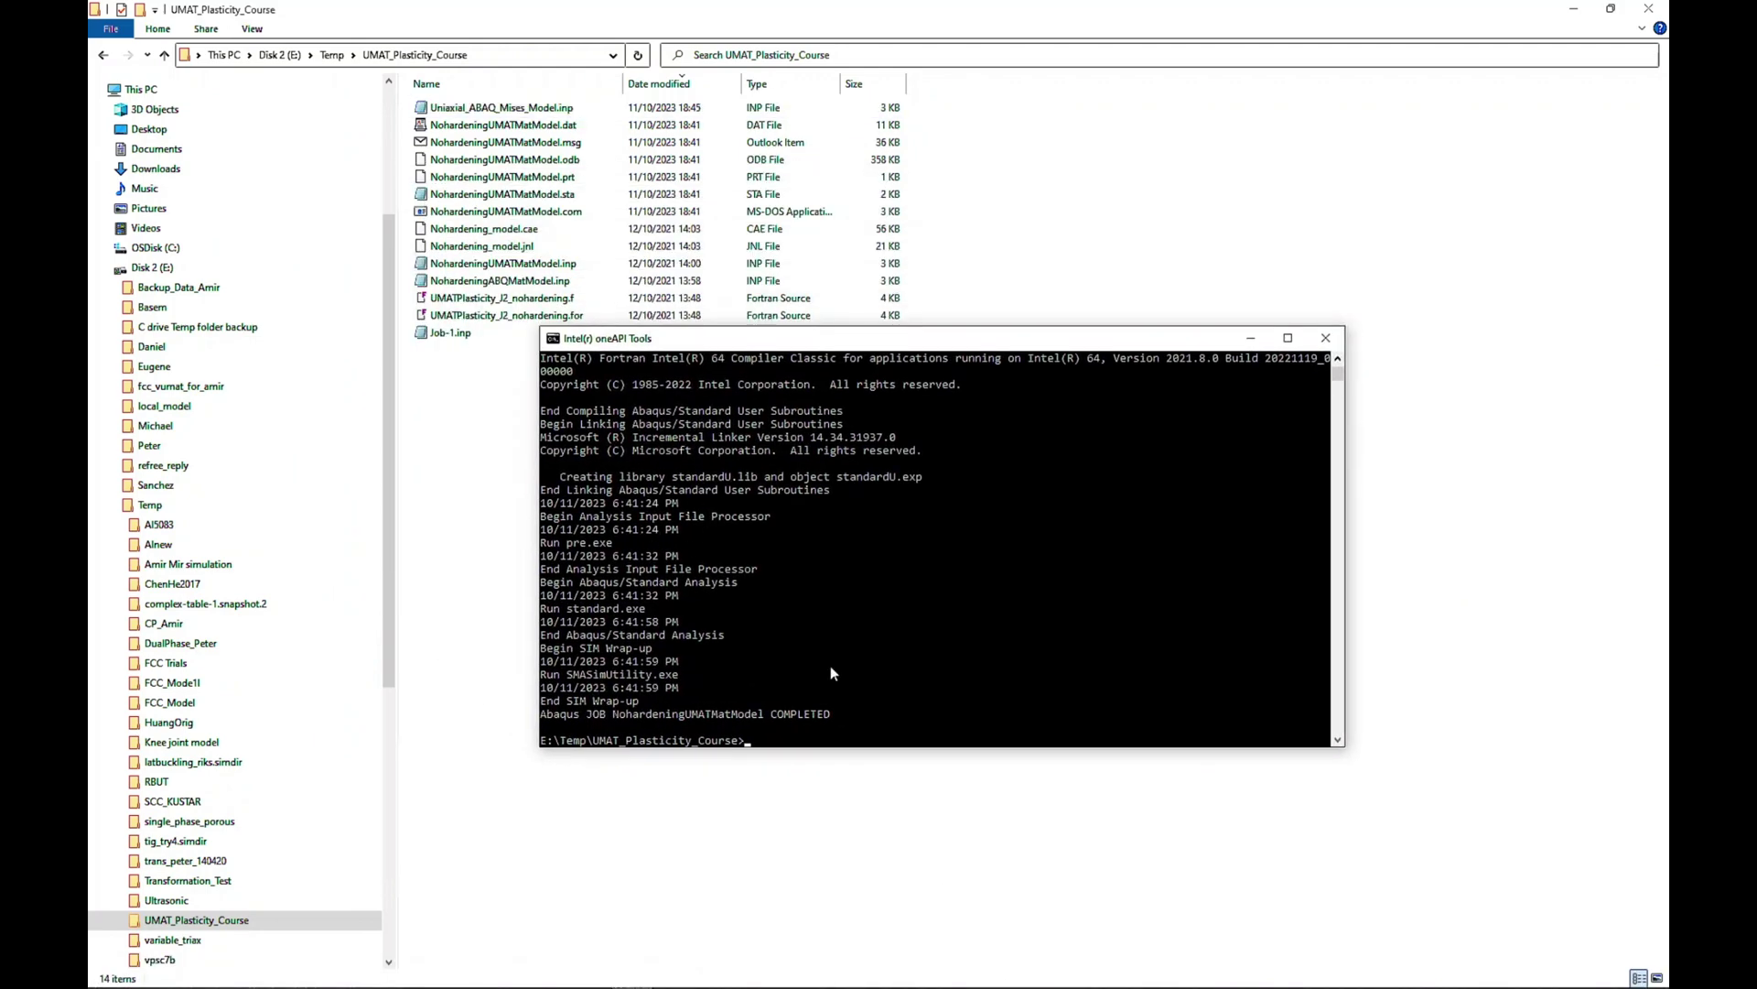
type("abaqus job=")
type("uniax")
key("Tab")
key("BackSpace")
key("BackSpace")
key("BackSpace")
key("BackSpace")
type("user=")
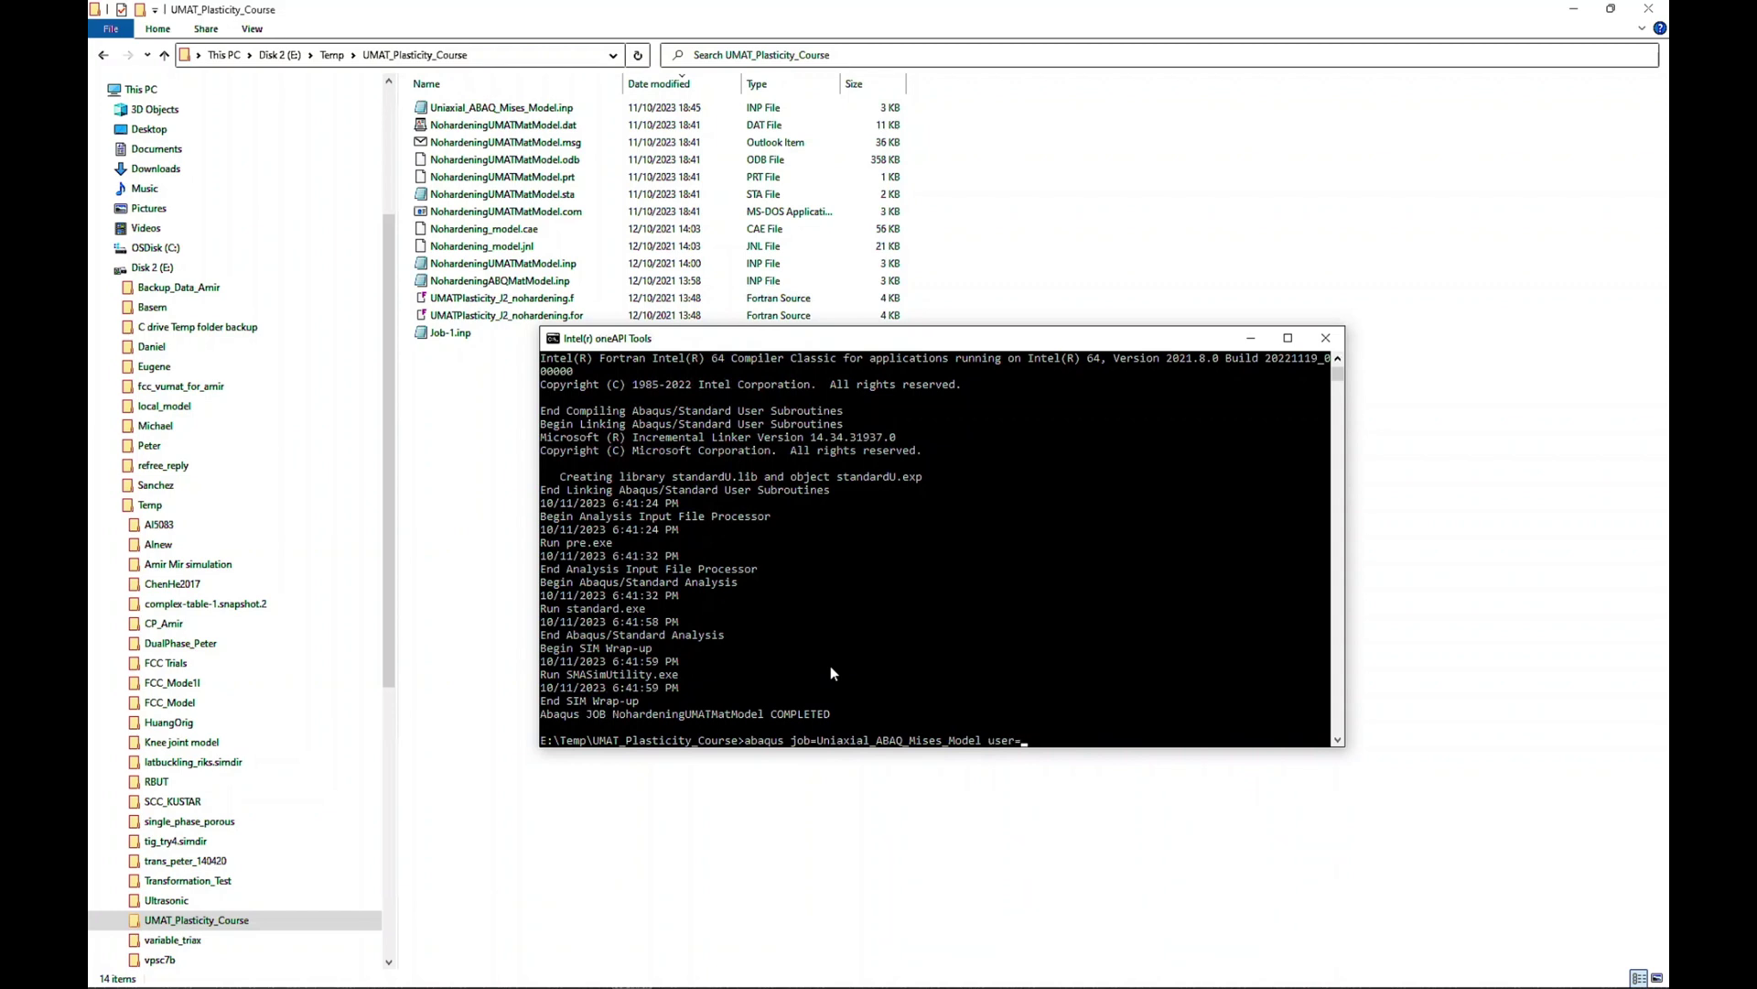
type("UMa")
key("Tab")
key("Tab")
type("double")
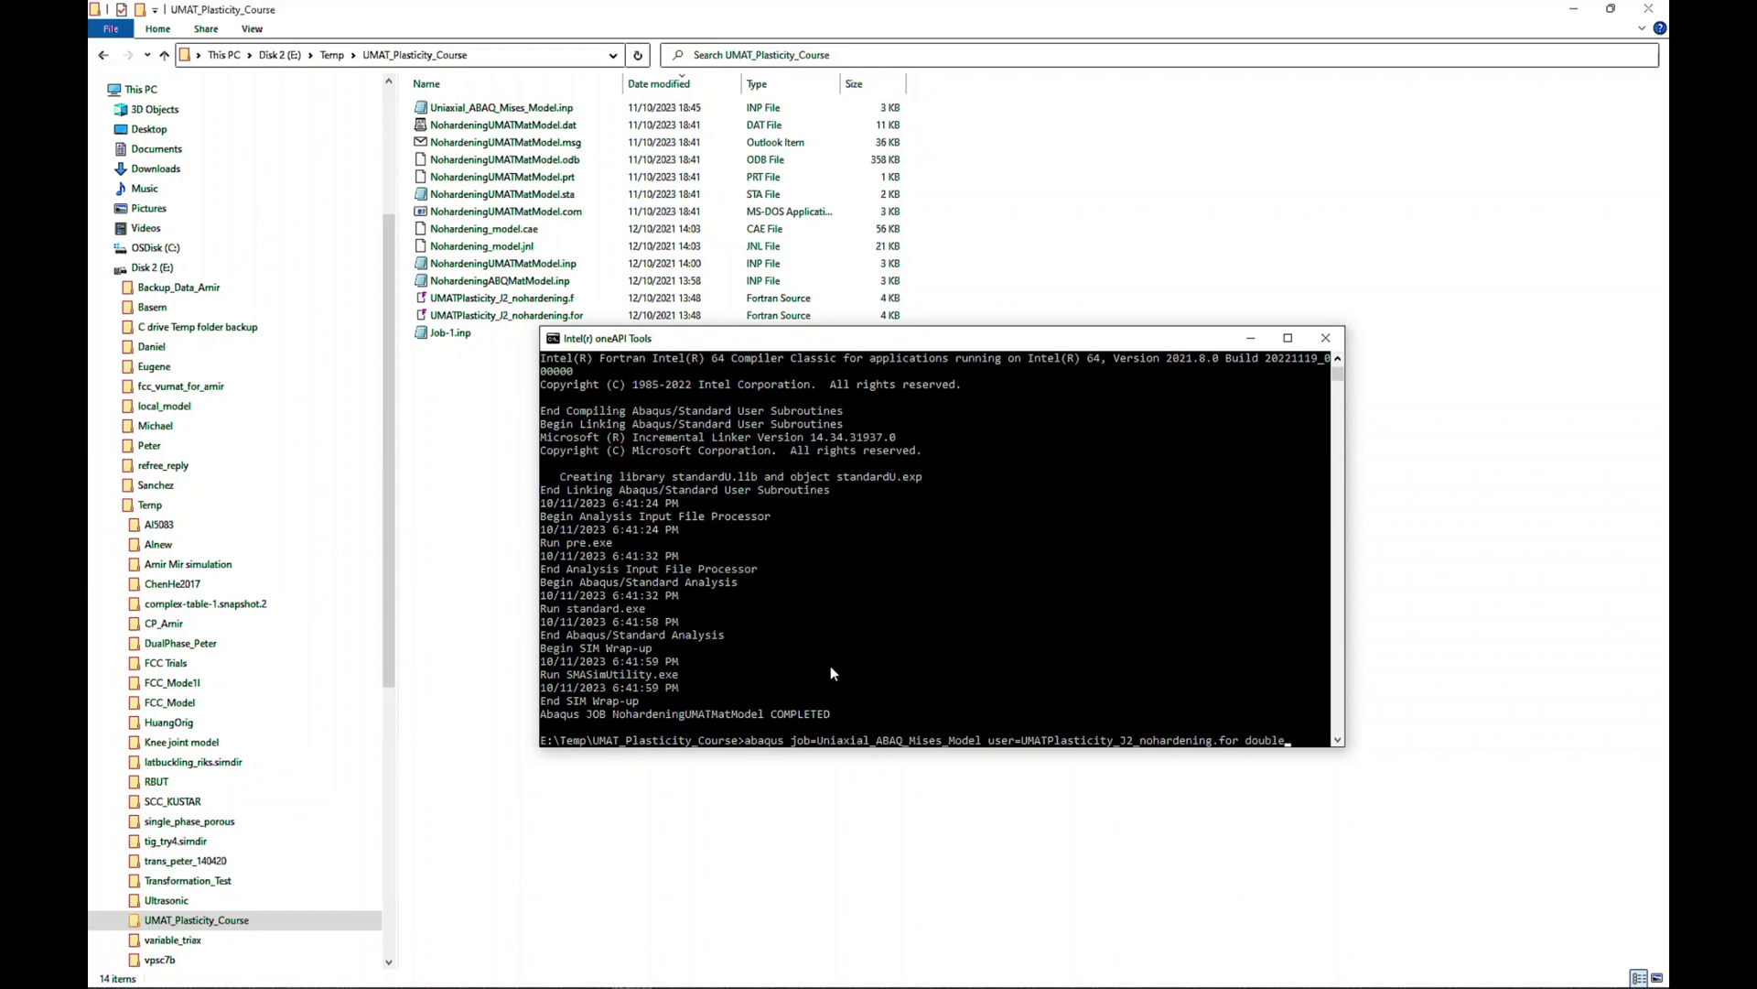
type(" inter")
key("Return")
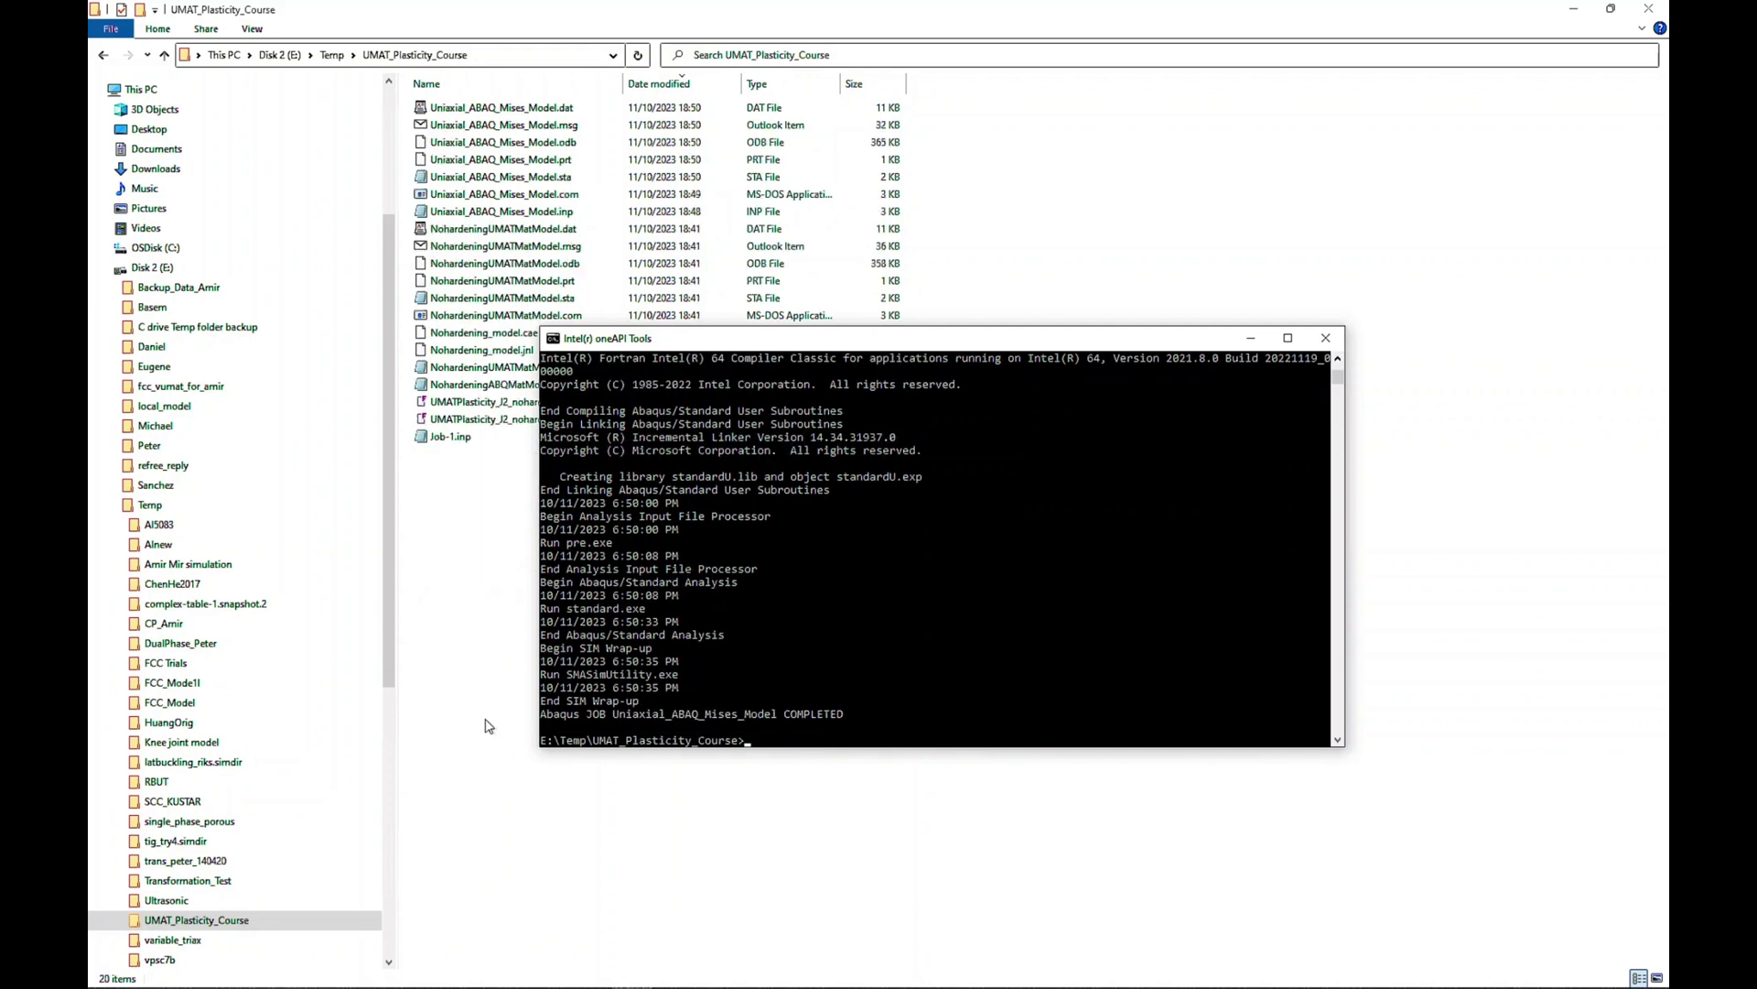
Open Uniaxial_ABAQ_Mises_Model.odb and Uniaxial_ABAQ_UMAT_Model.odb together
left_click(459, 542)
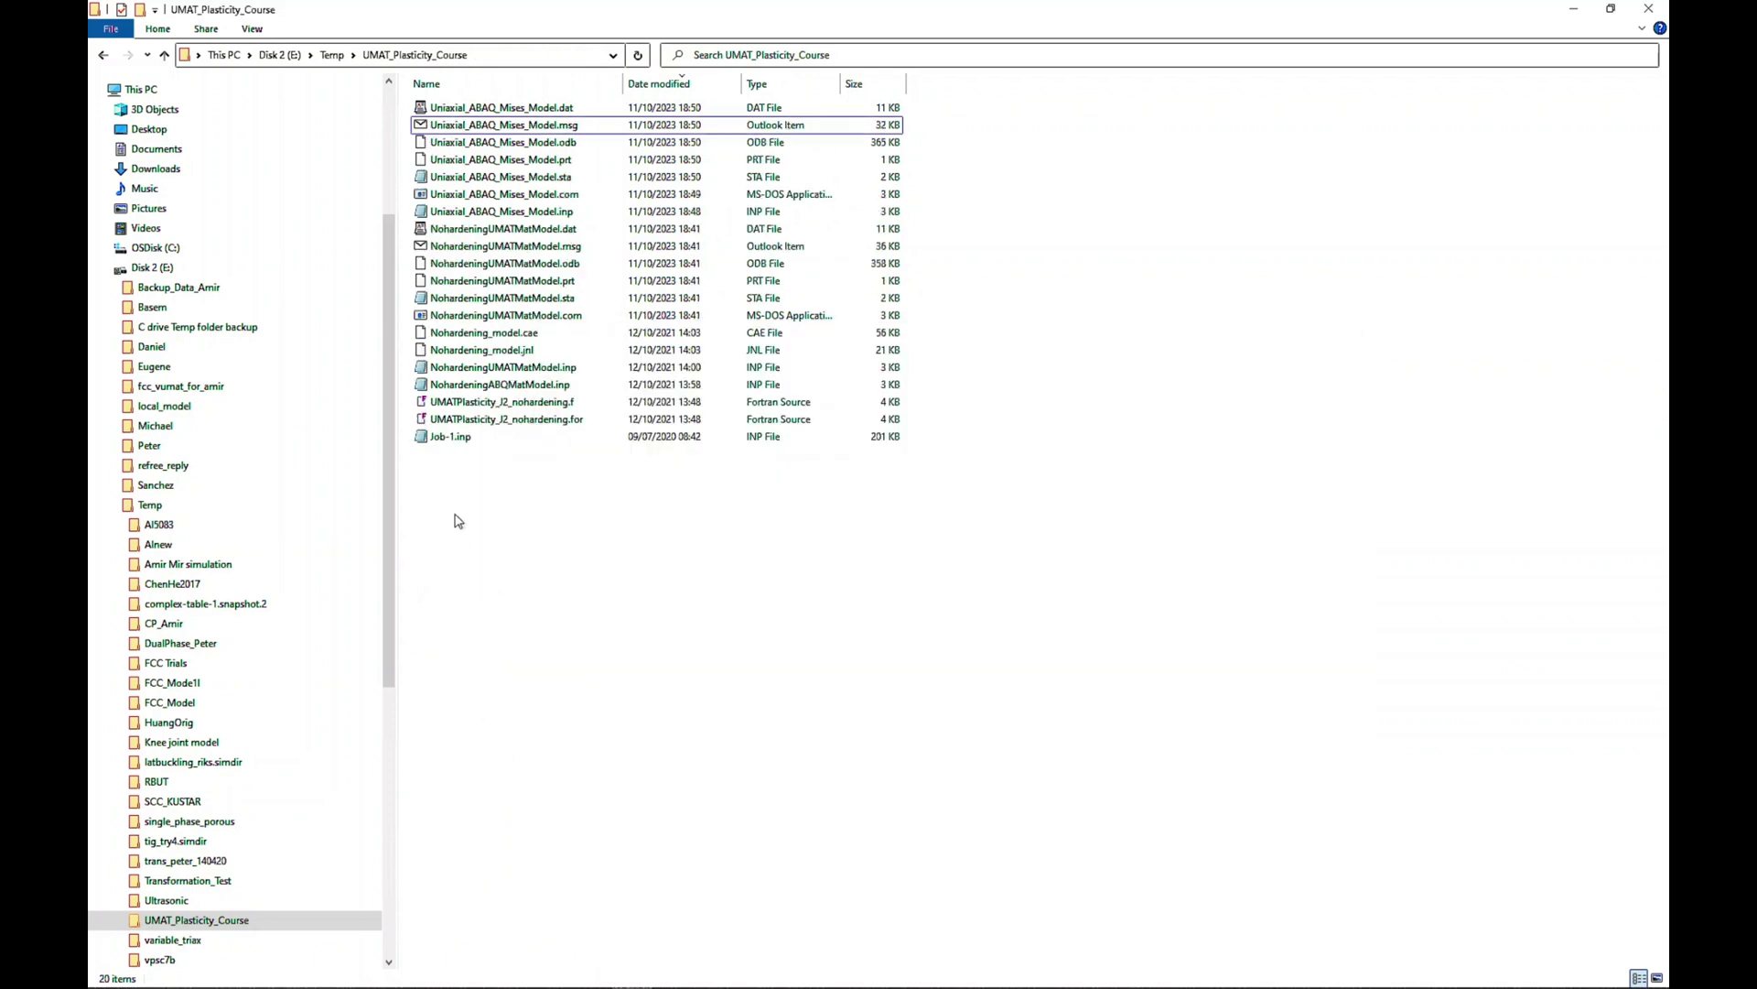
left_click(542, 145)
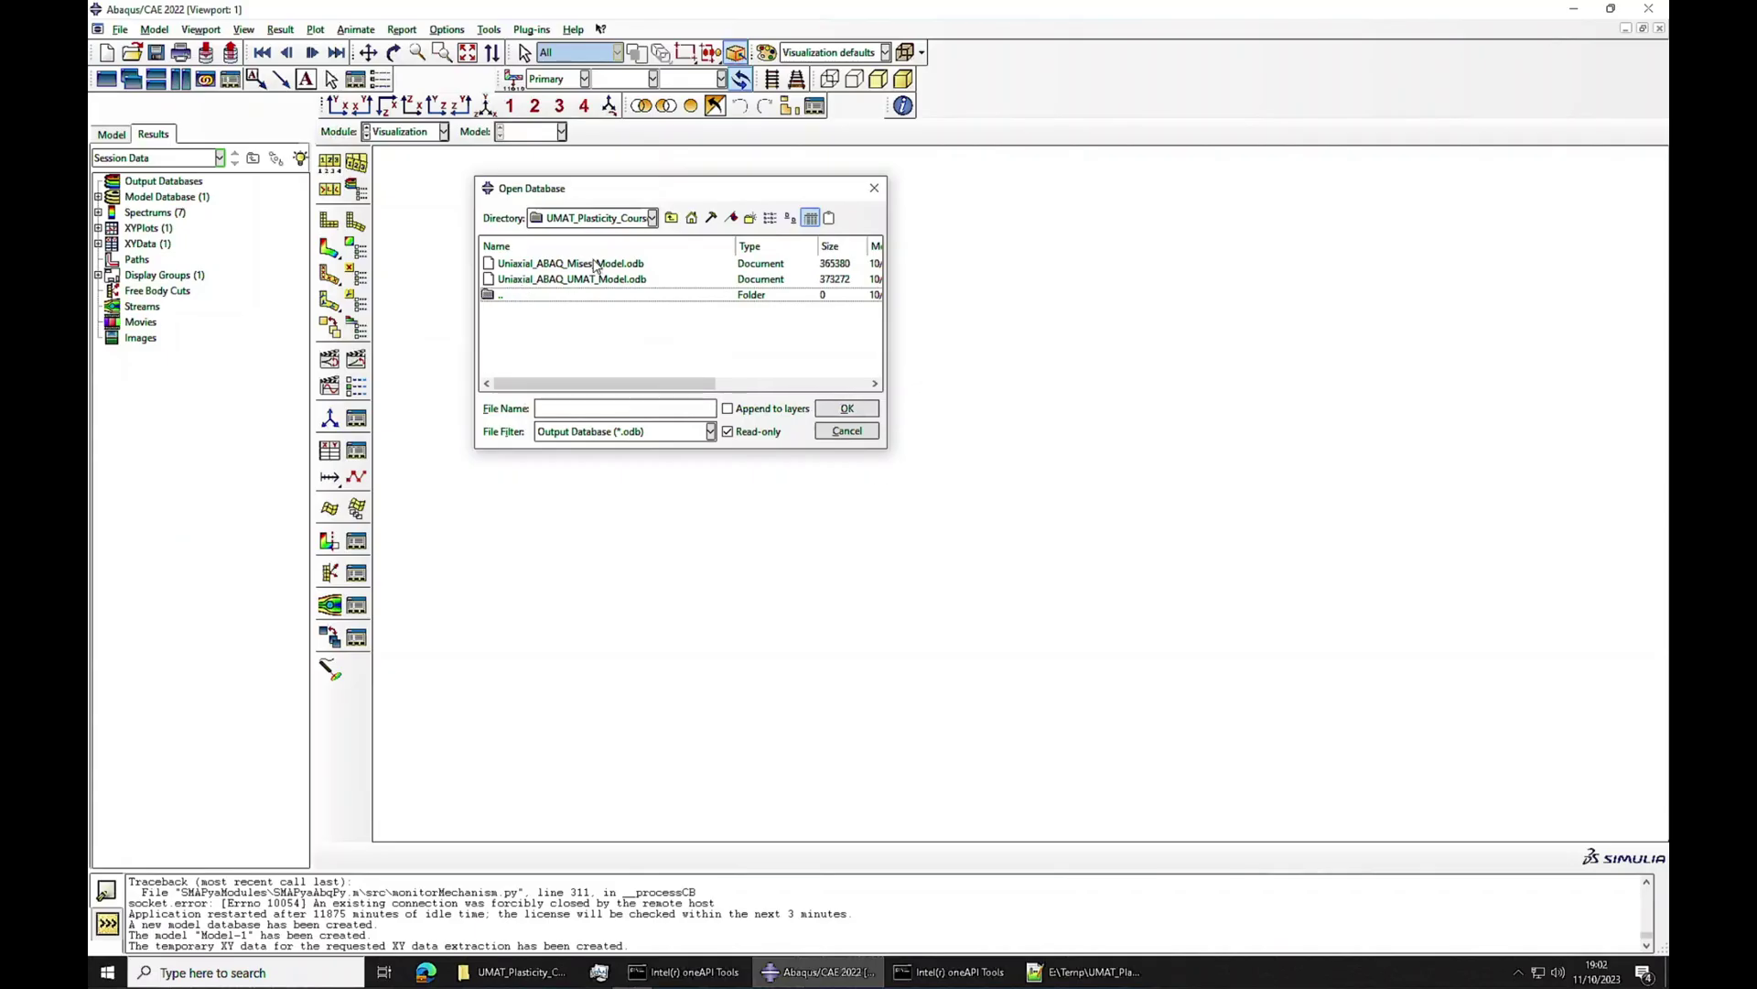
left_click(595, 265)
left_click(595, 280, "shift")
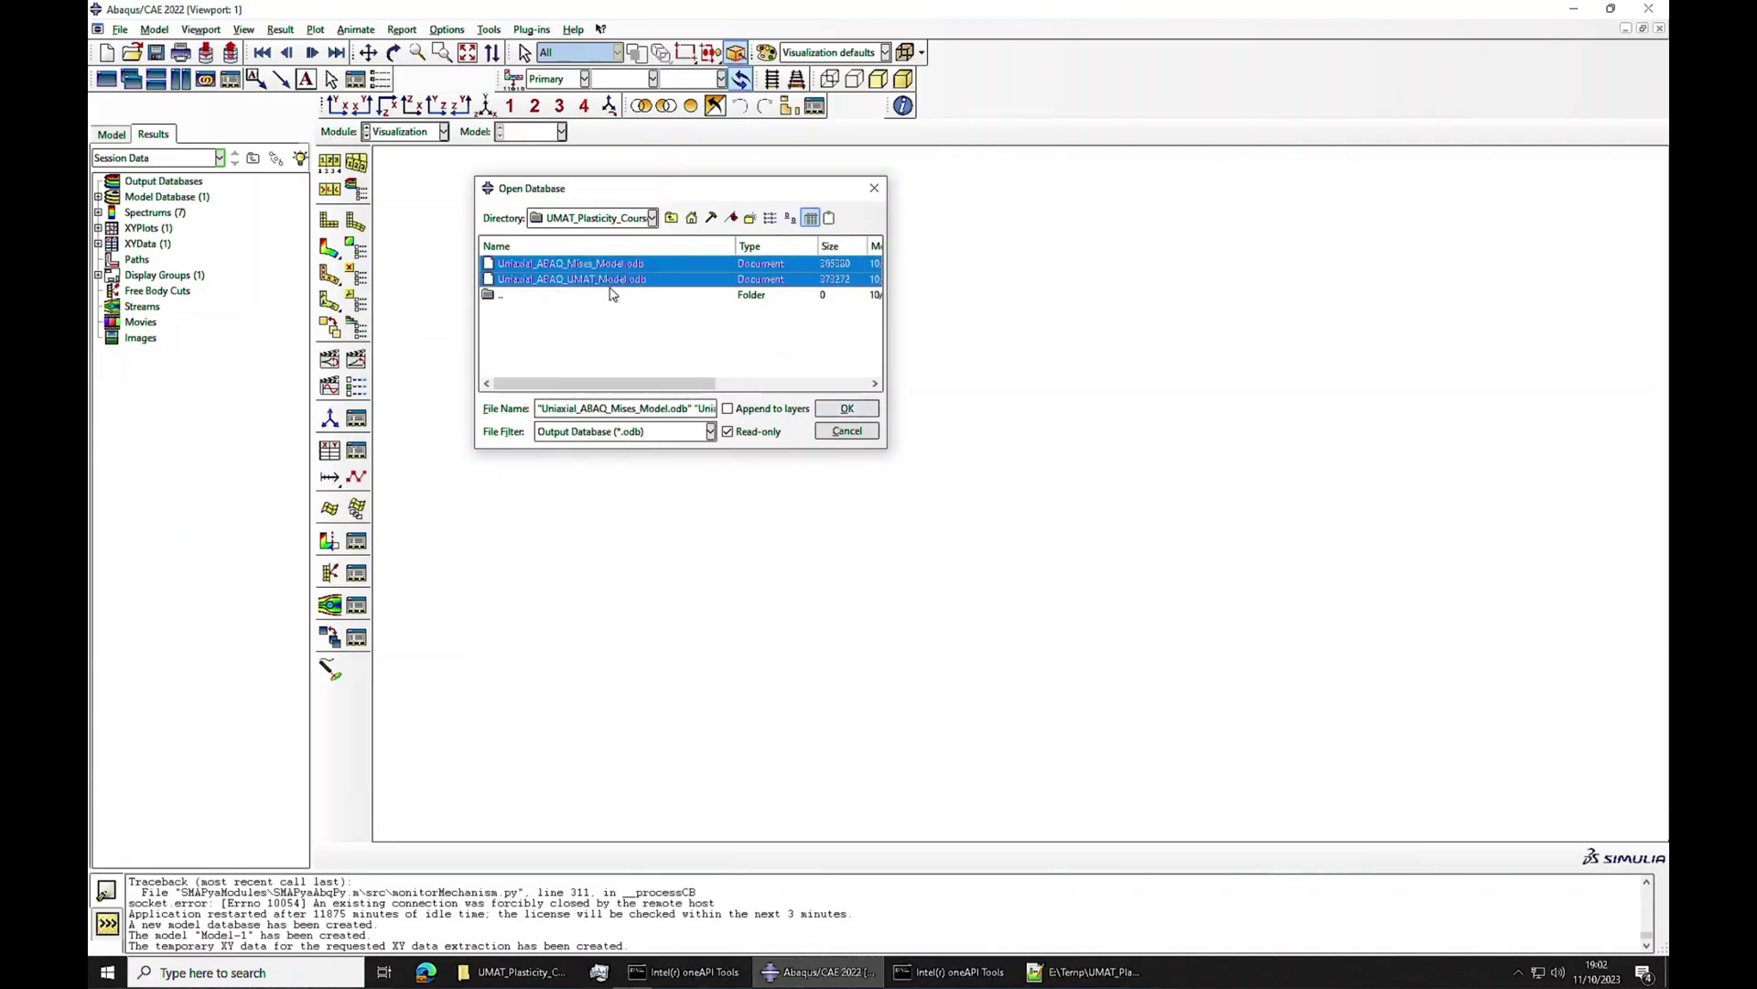
left_click(835, 409)
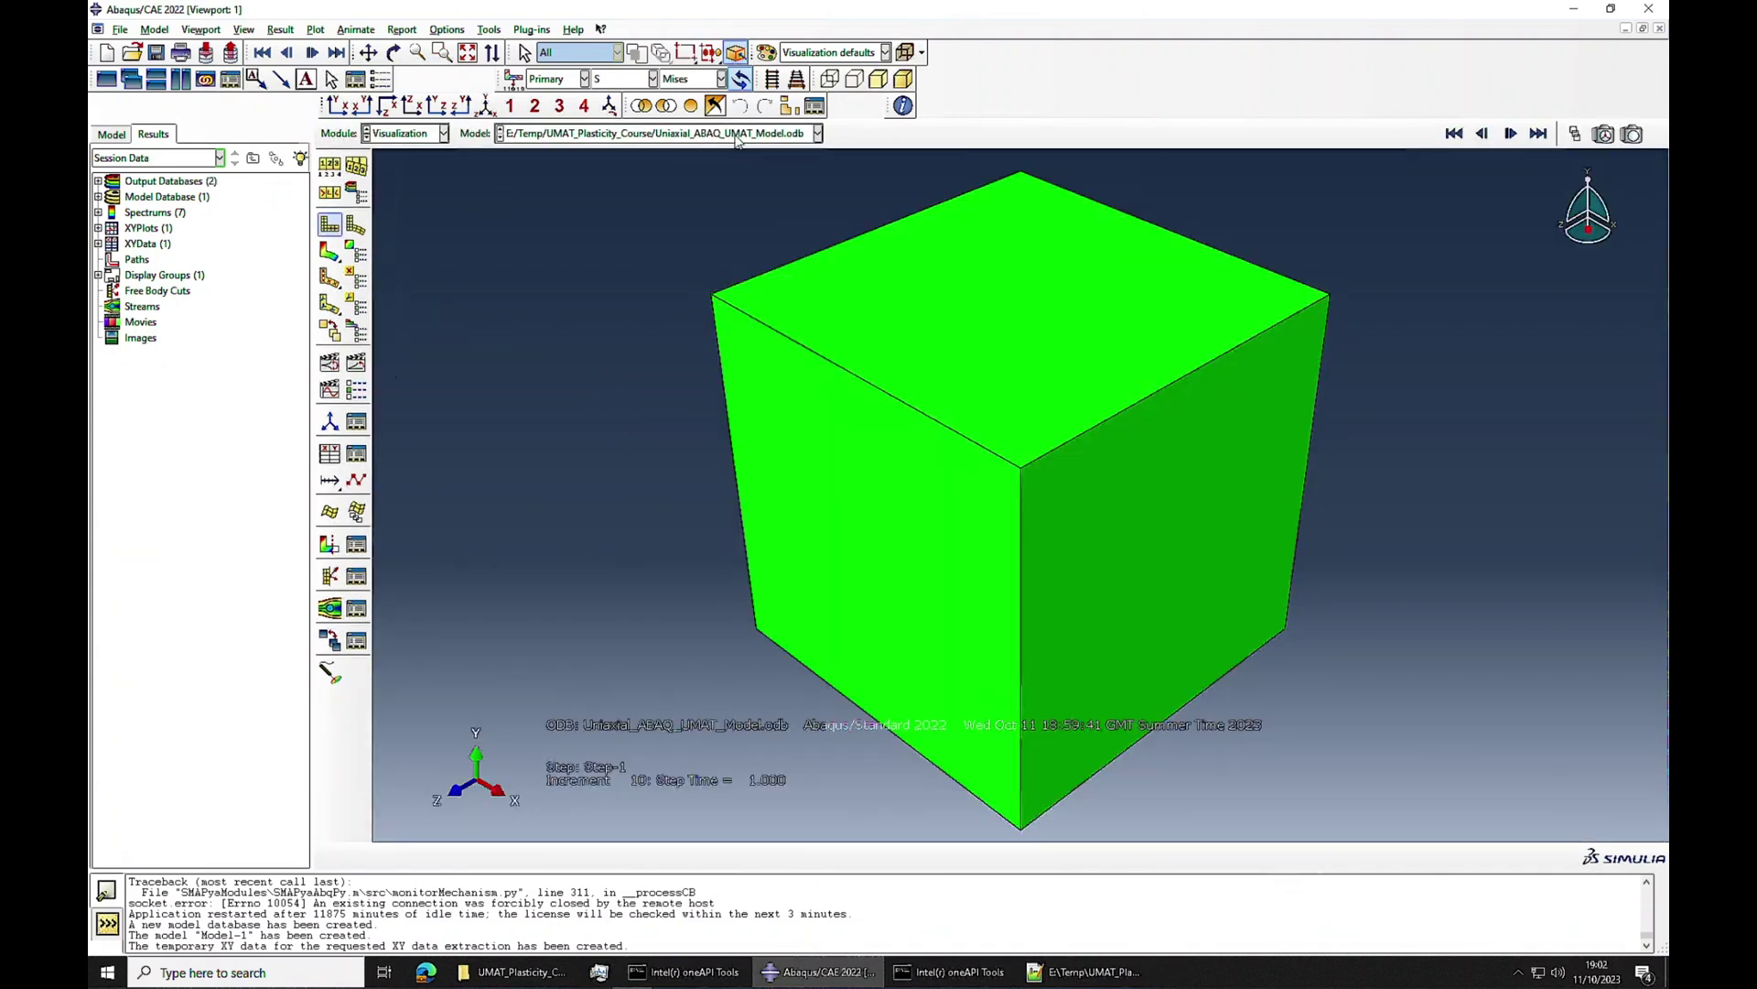
Plot the Mises contour and choose LE33 and S33 as field output for new XY data
left_click(329, 251)
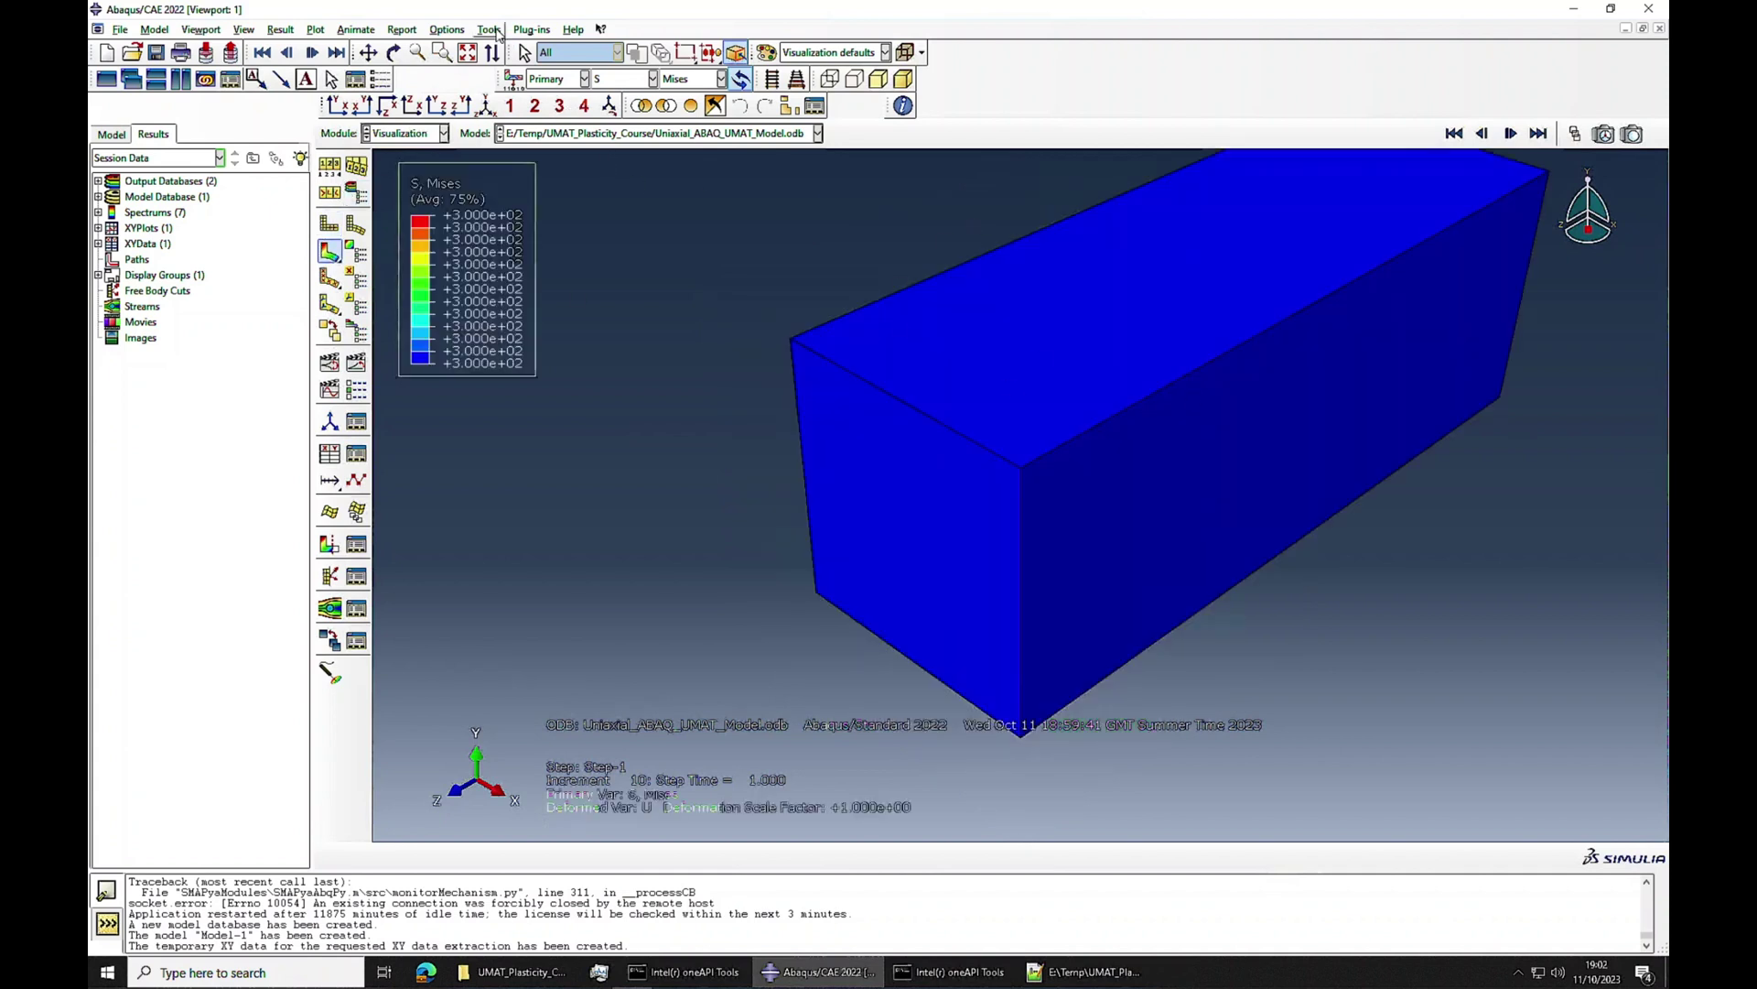
left_click(489, 29)
mouse_move(536, 116)
left_click(615, 112)
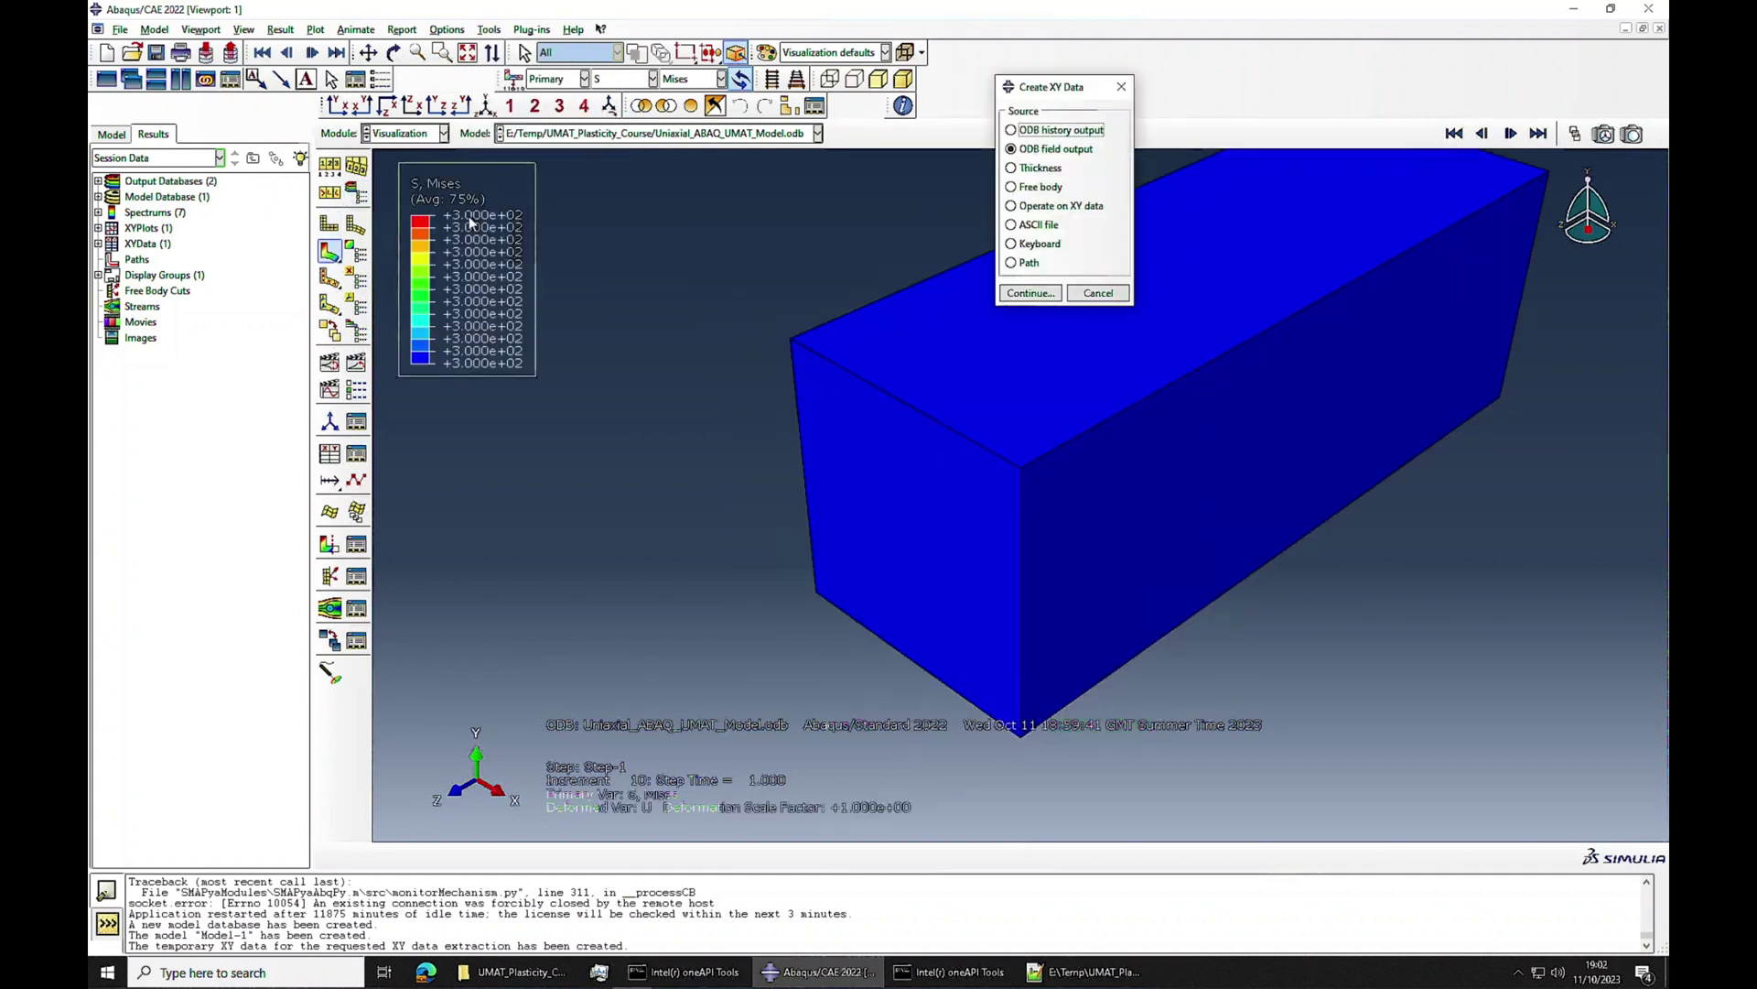
left_click(1029, 293)
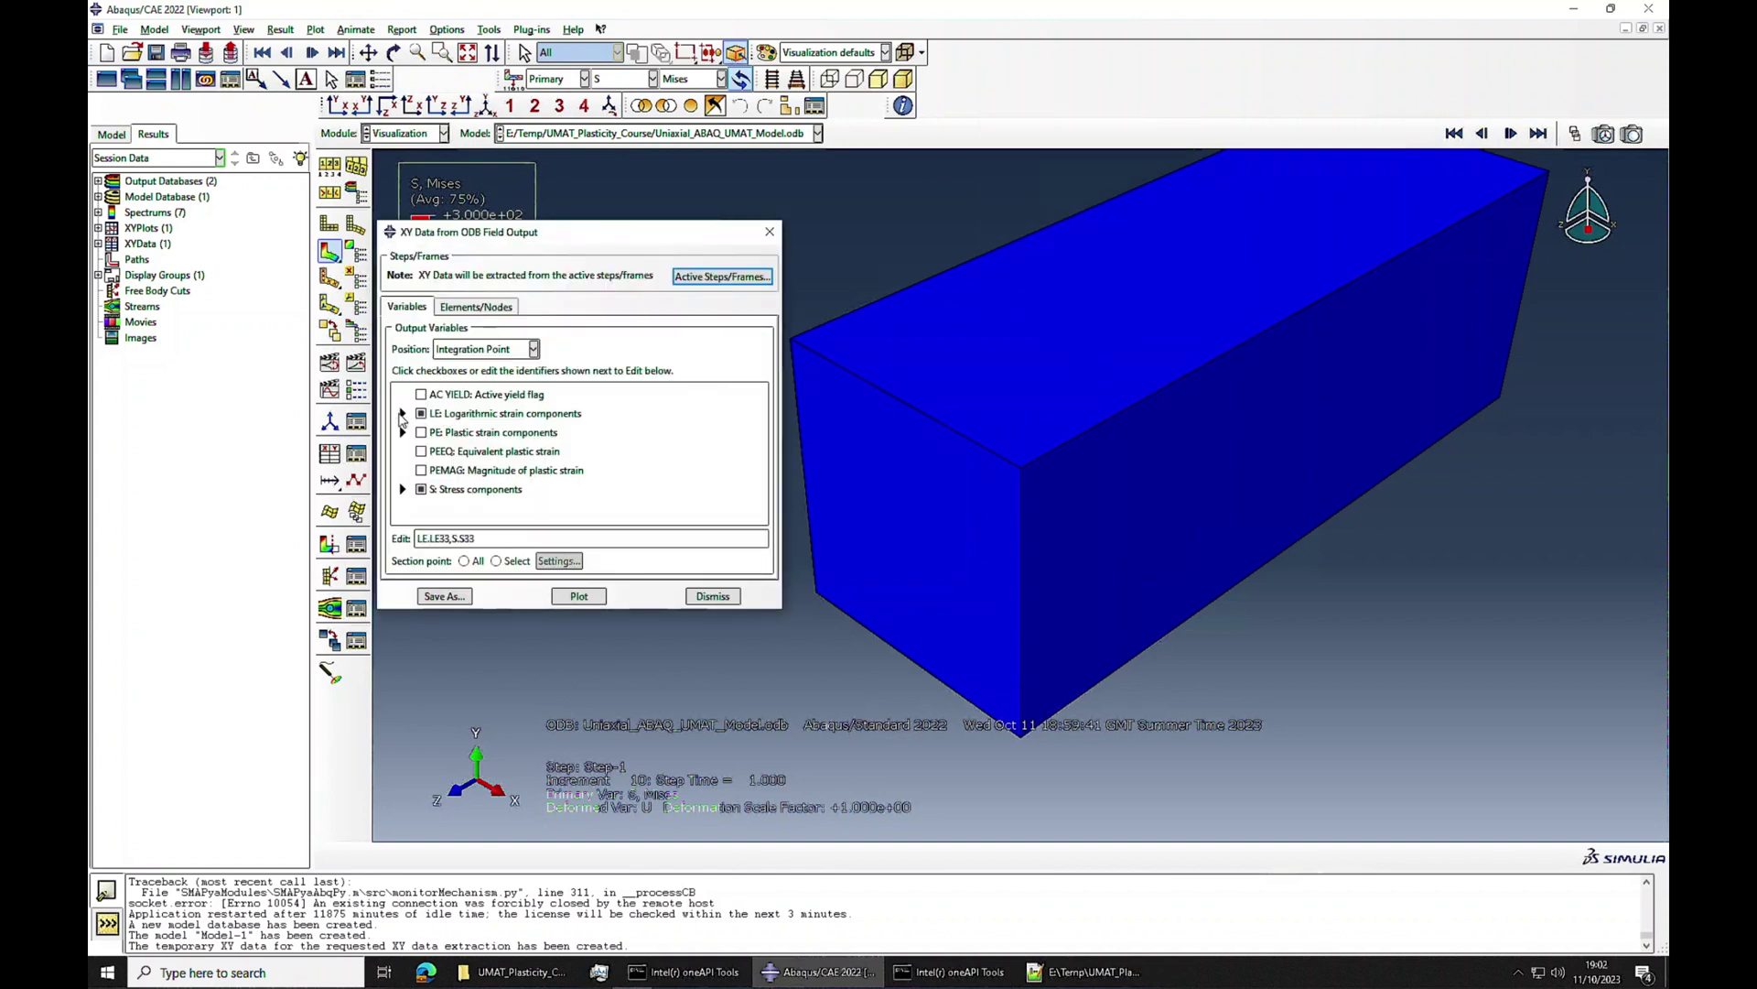
left_click(403, 413)
scroll(458, 494, "down", 1)
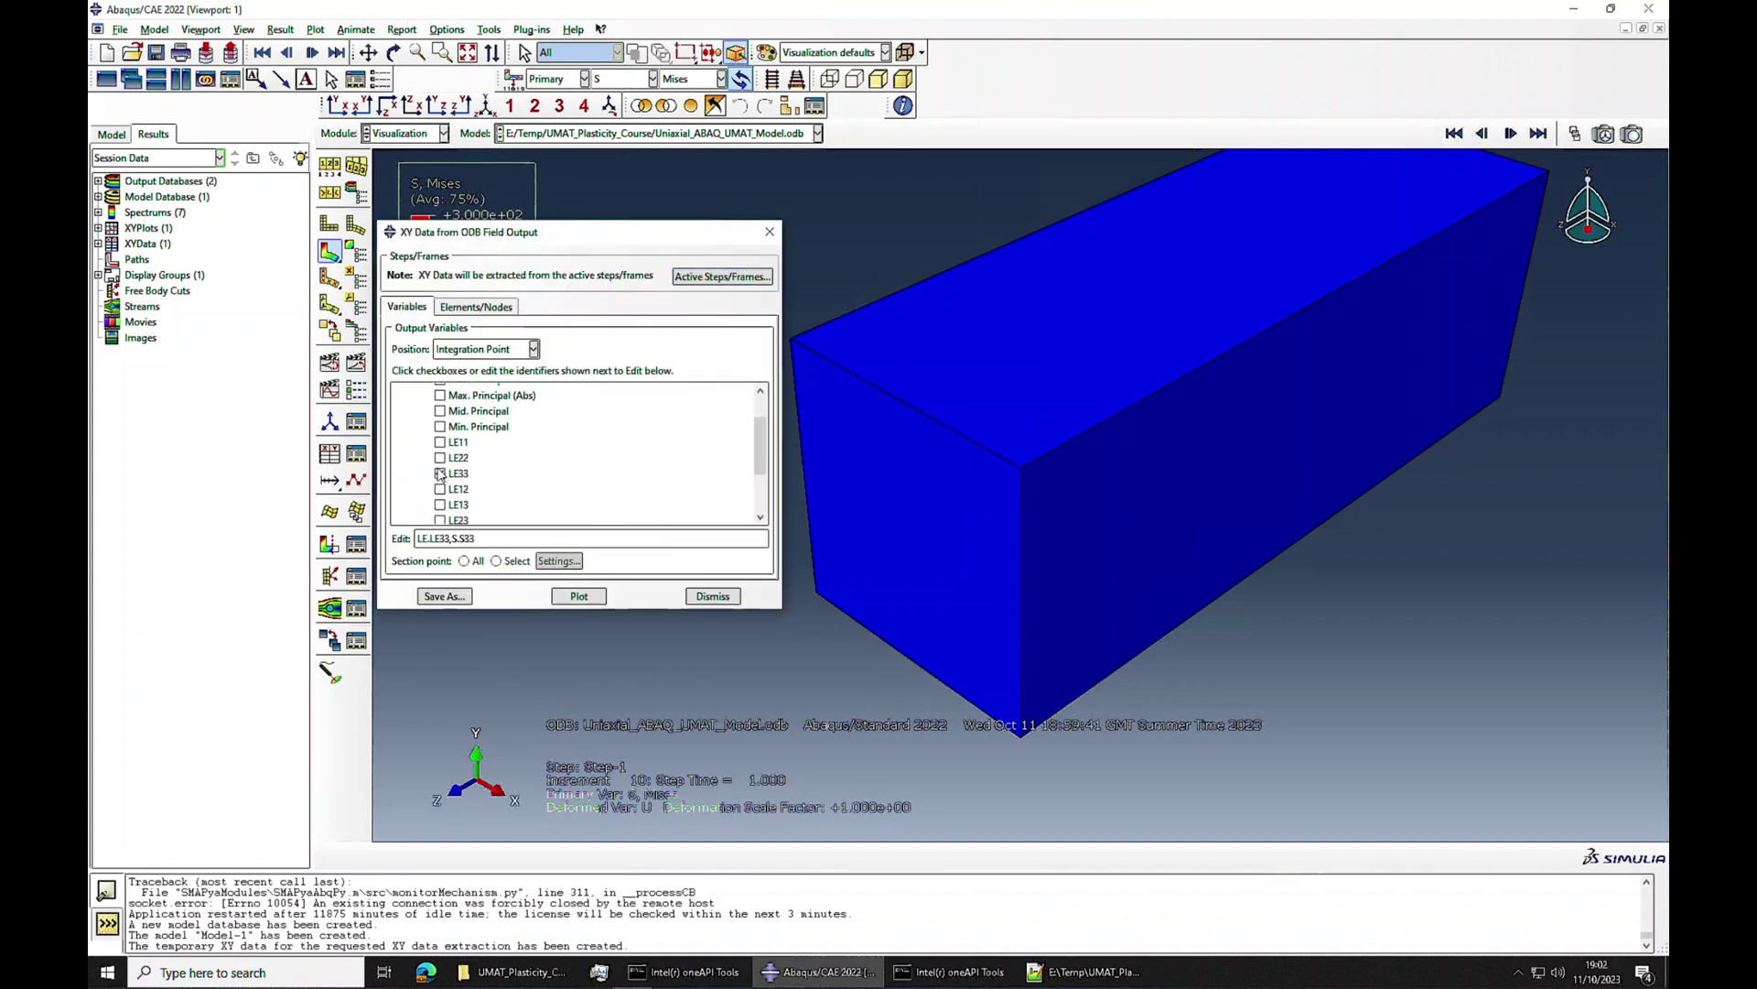
scroll(598, 441, "down", 3)
scroll(439, 486, "down", 6)
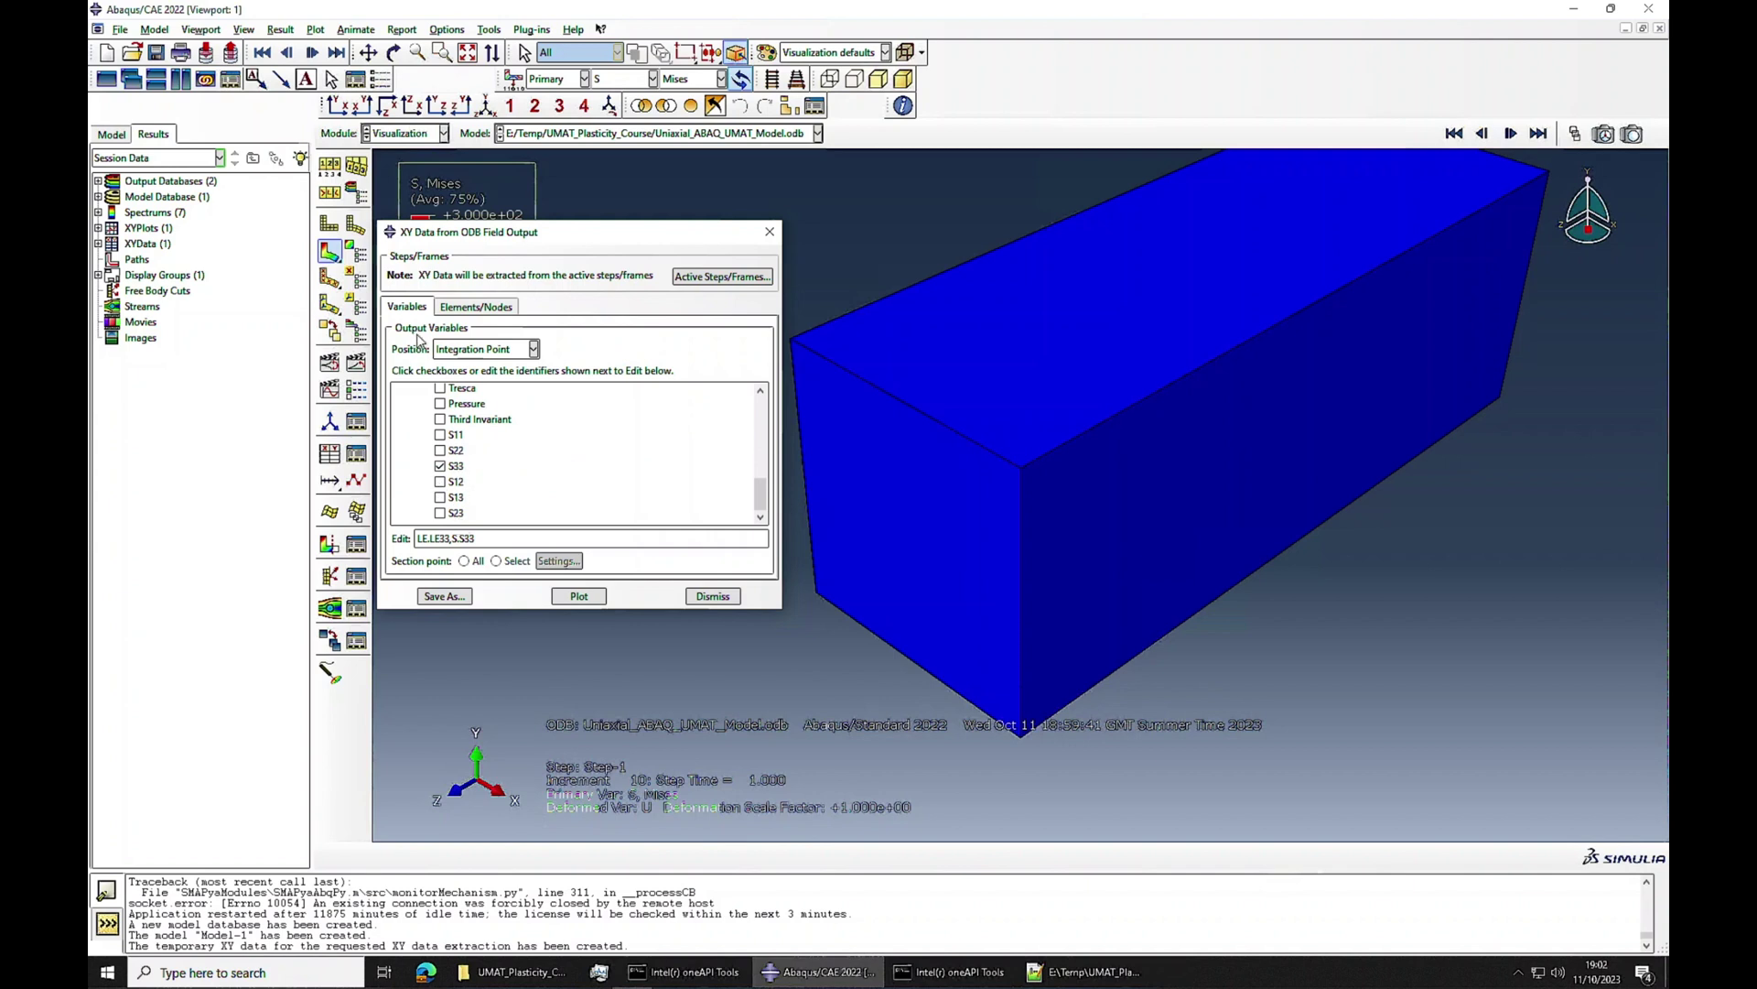
Pick the single element and save its LE33 and S33 results as XY data
left_click(453, 309)
left_click(527, 351)
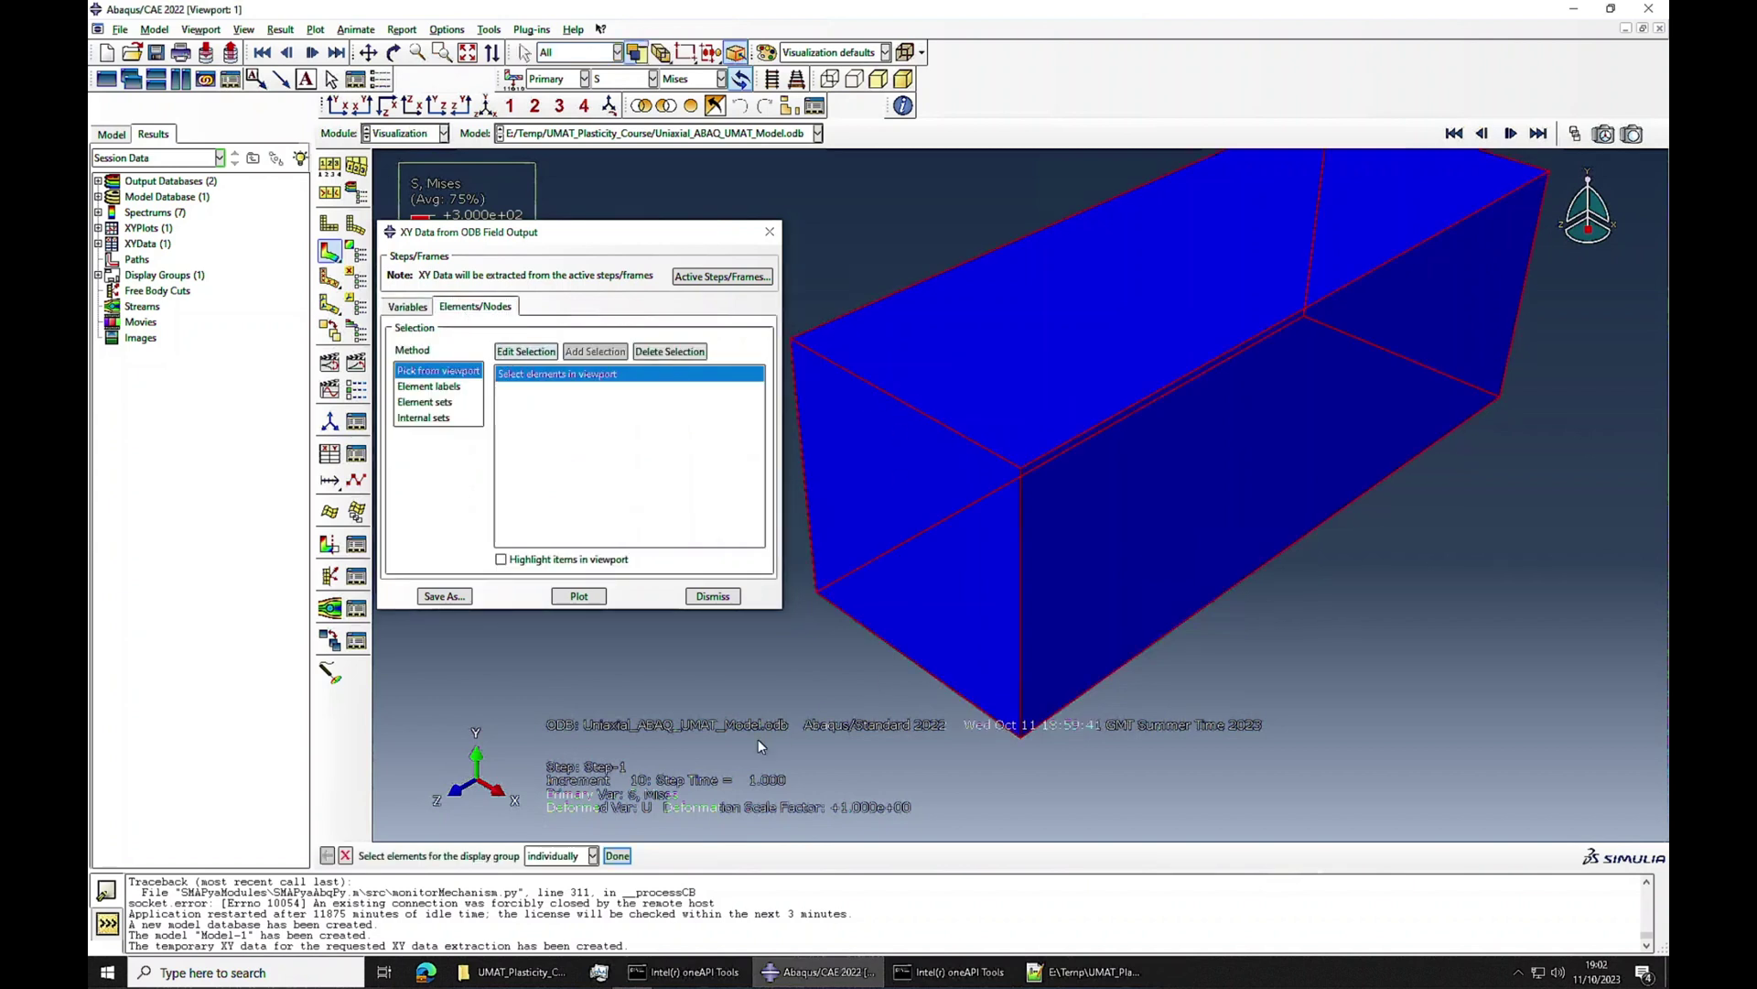
left_click(618, 856)
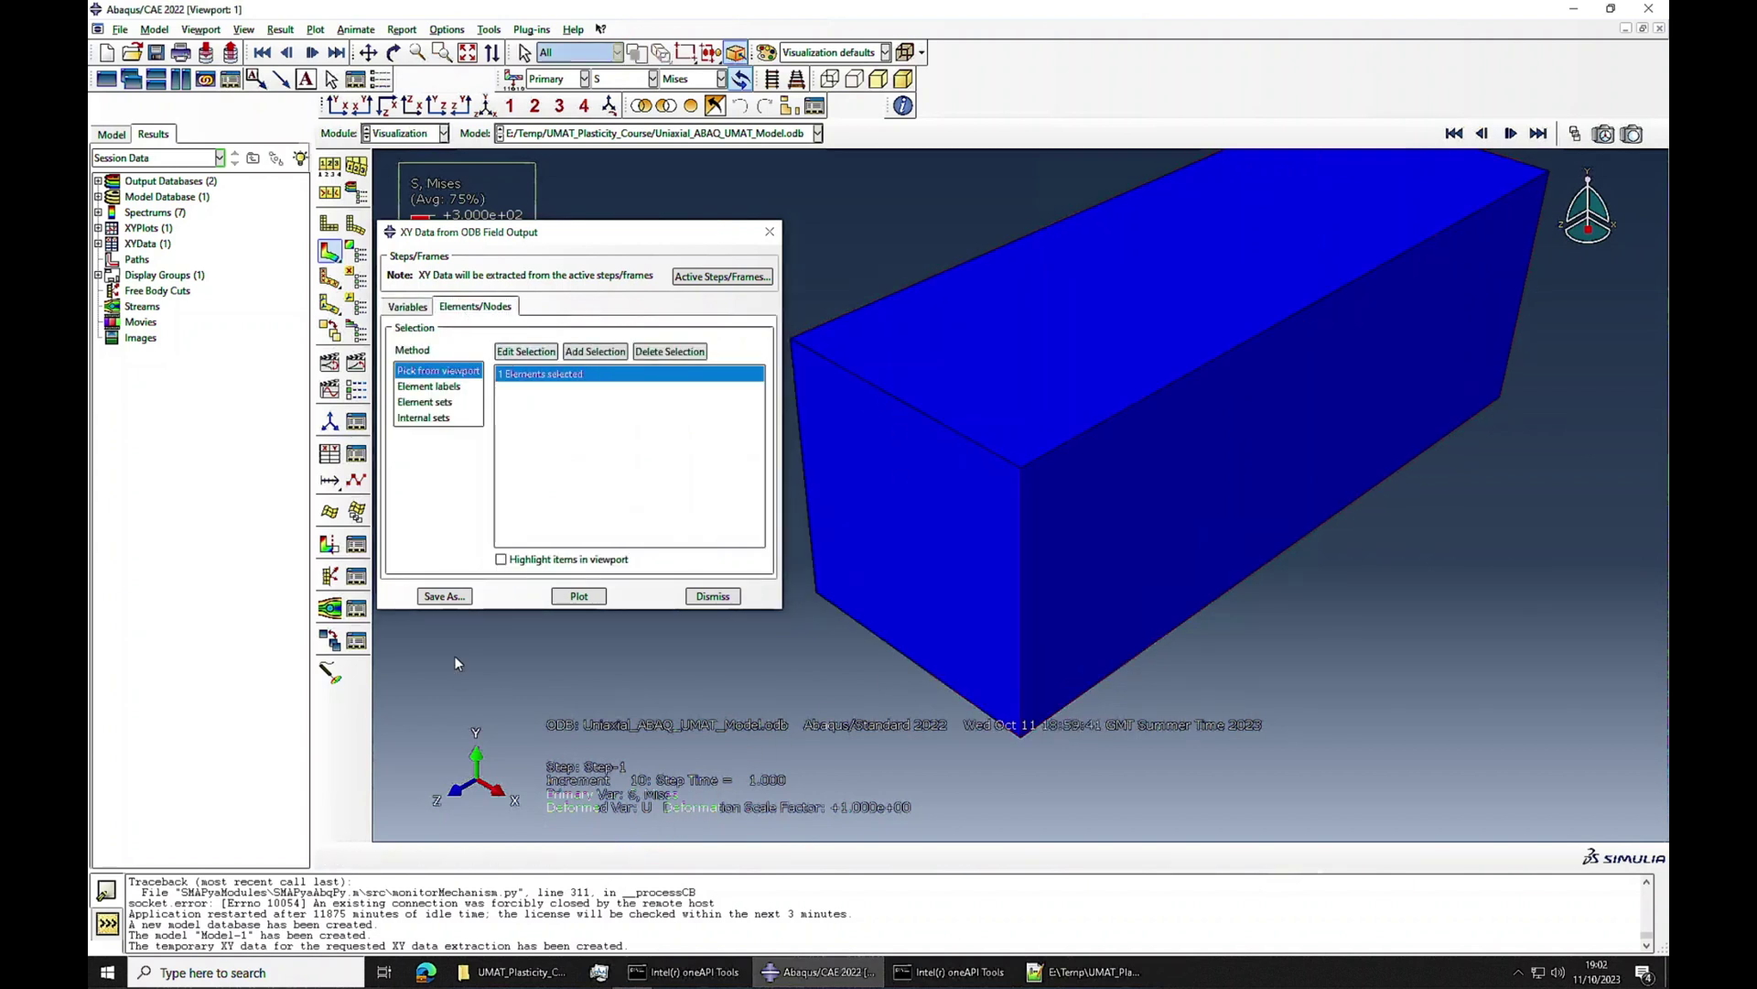
left_click(445, 596)
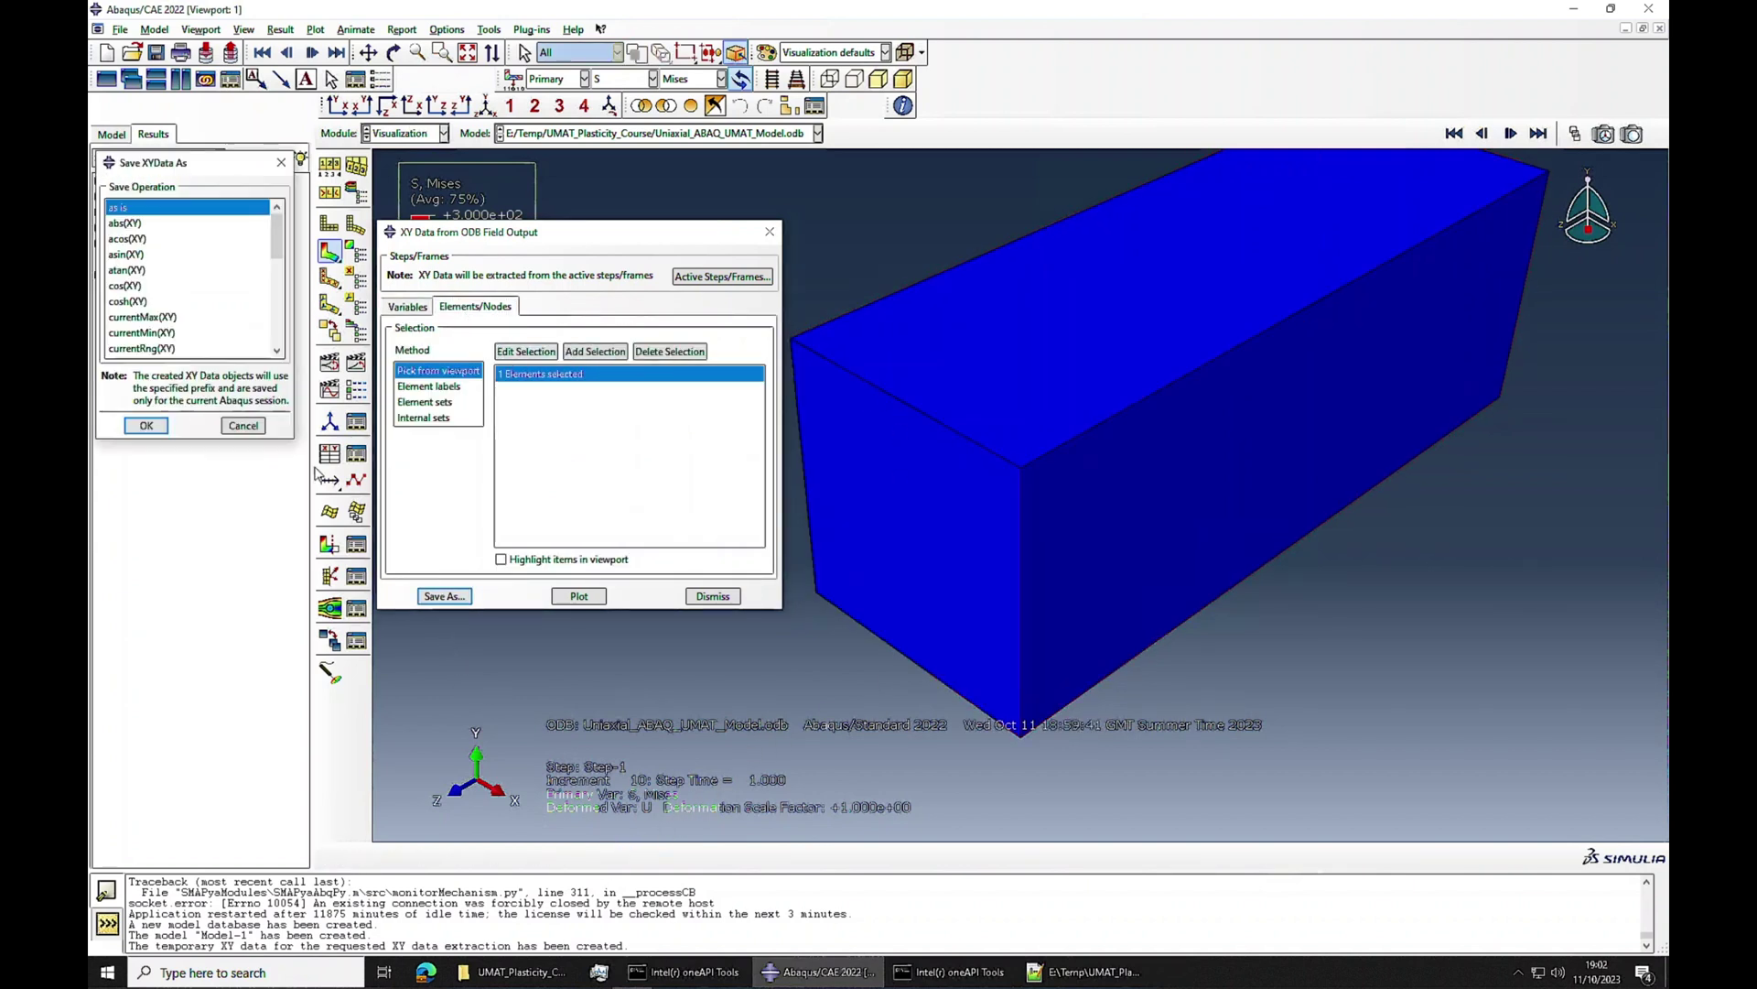
left_click(161, 428)
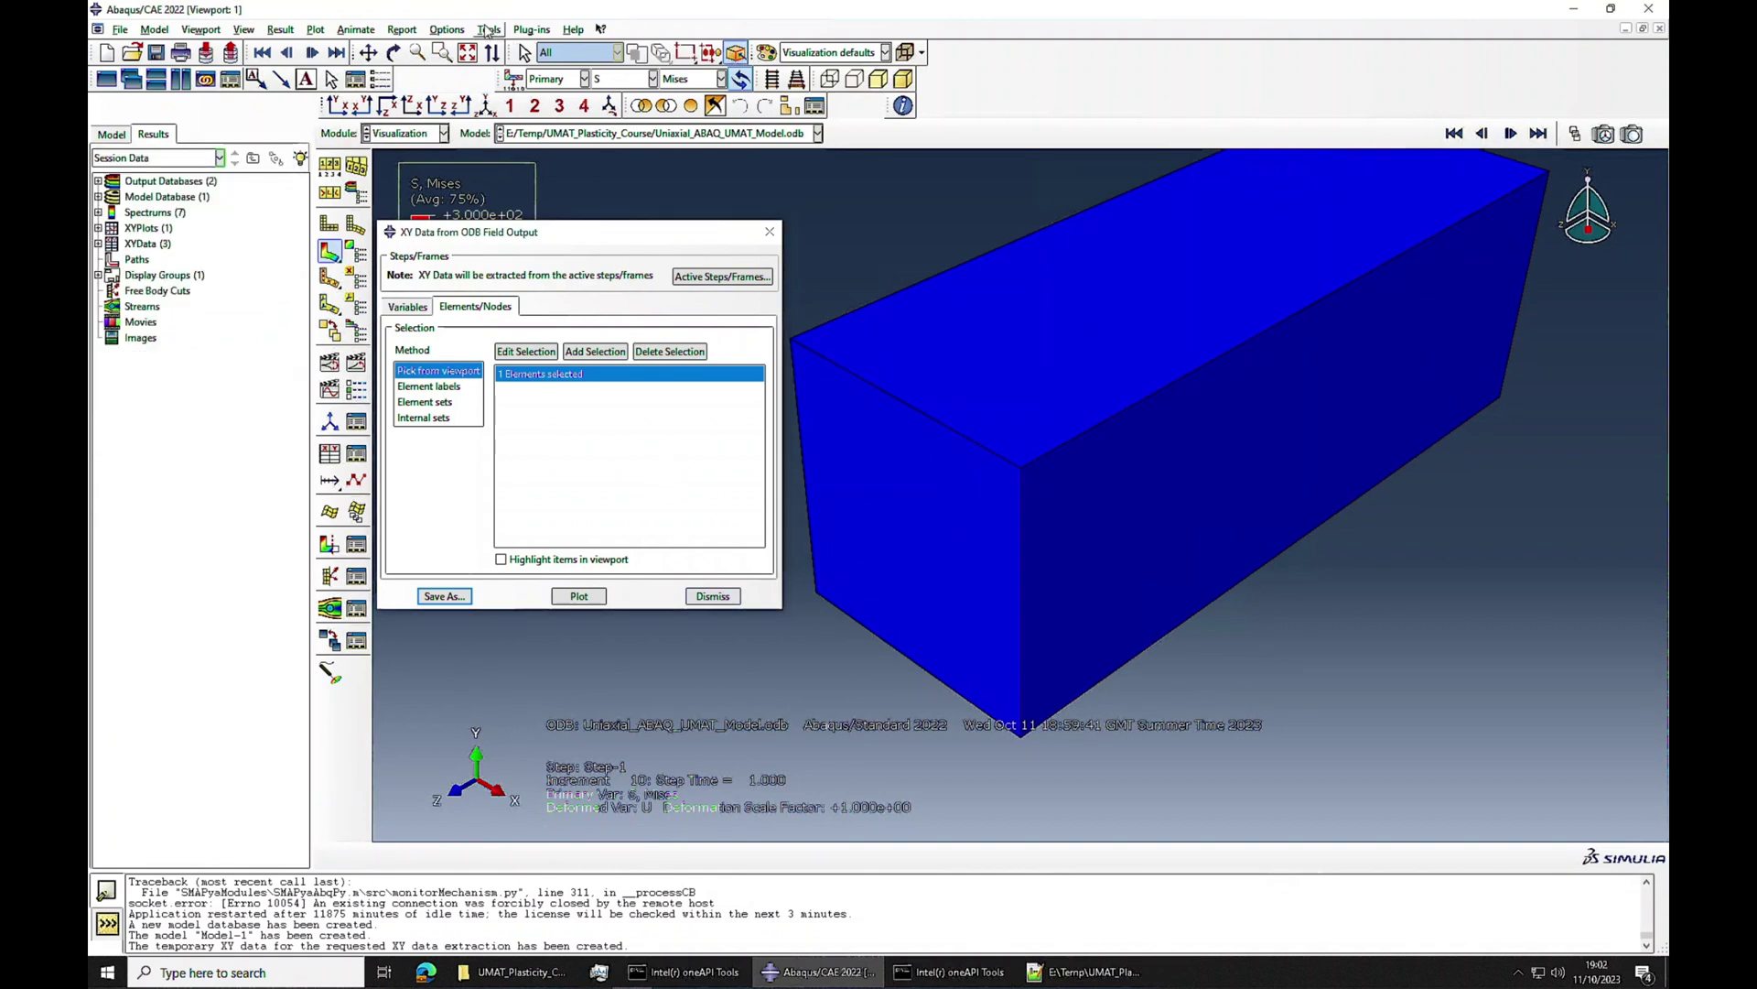
In the XY Data Manager, build a combine(LE33, S33) expression from existing XY data
left_click(488, 30)
left_click(622, 133)
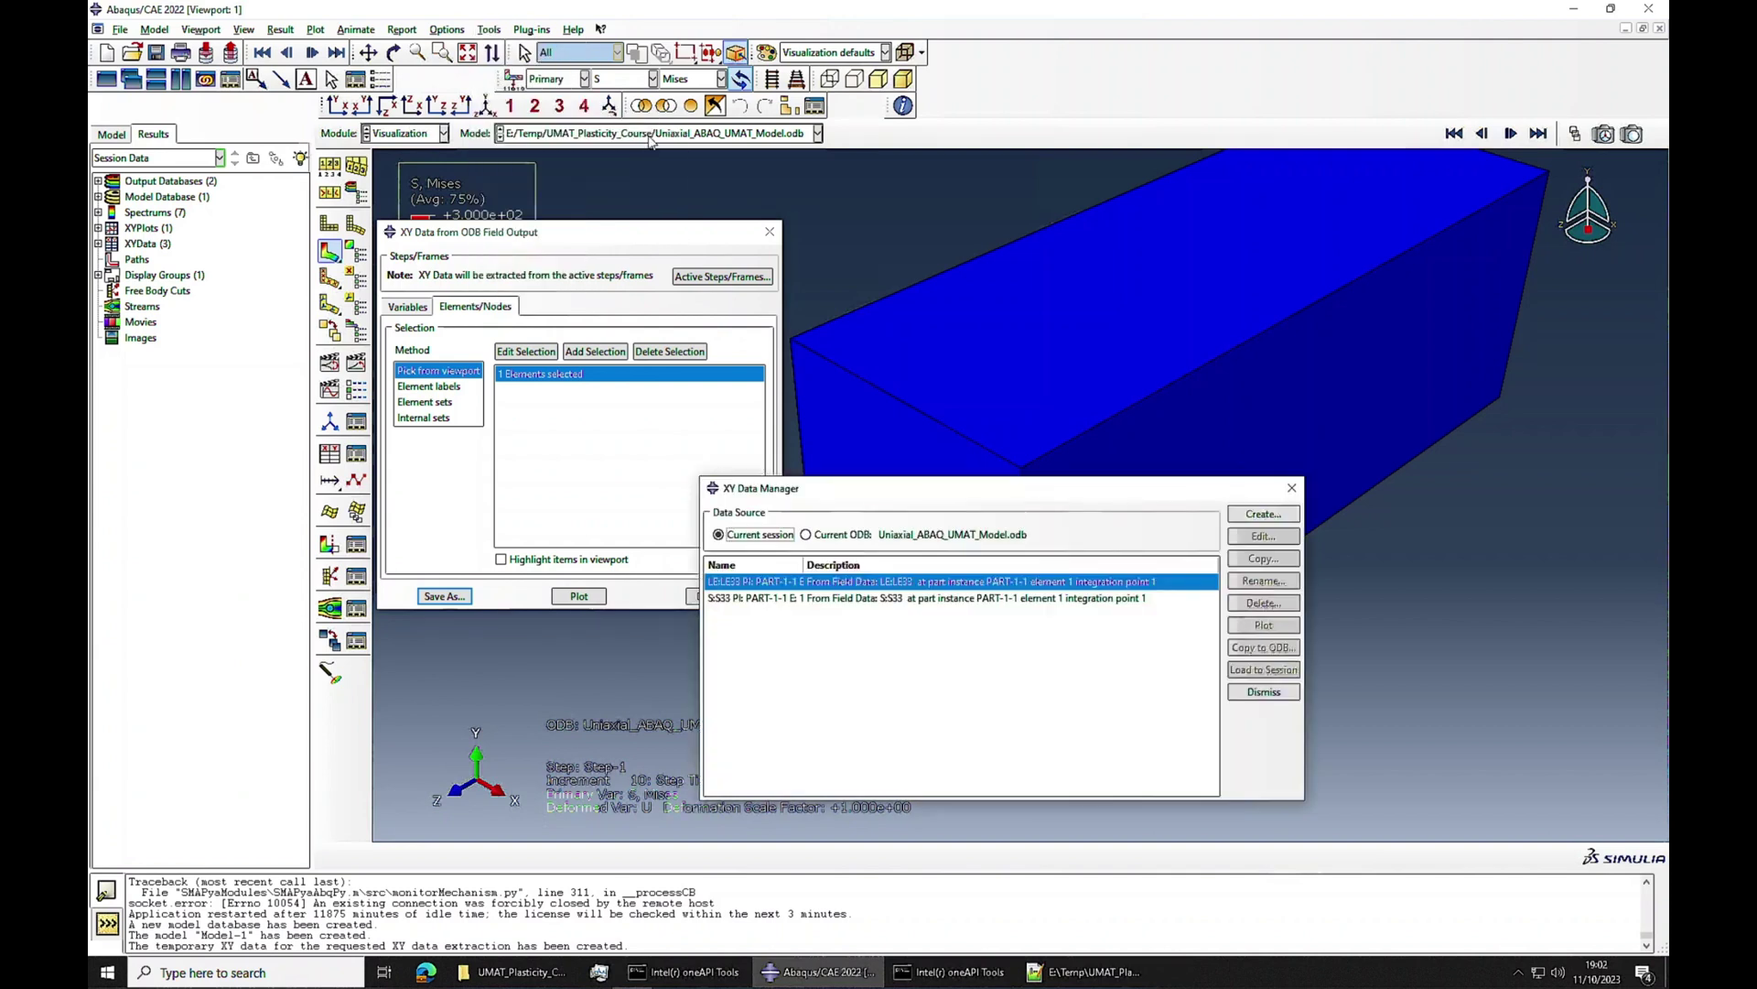
left_click(1263, 513)
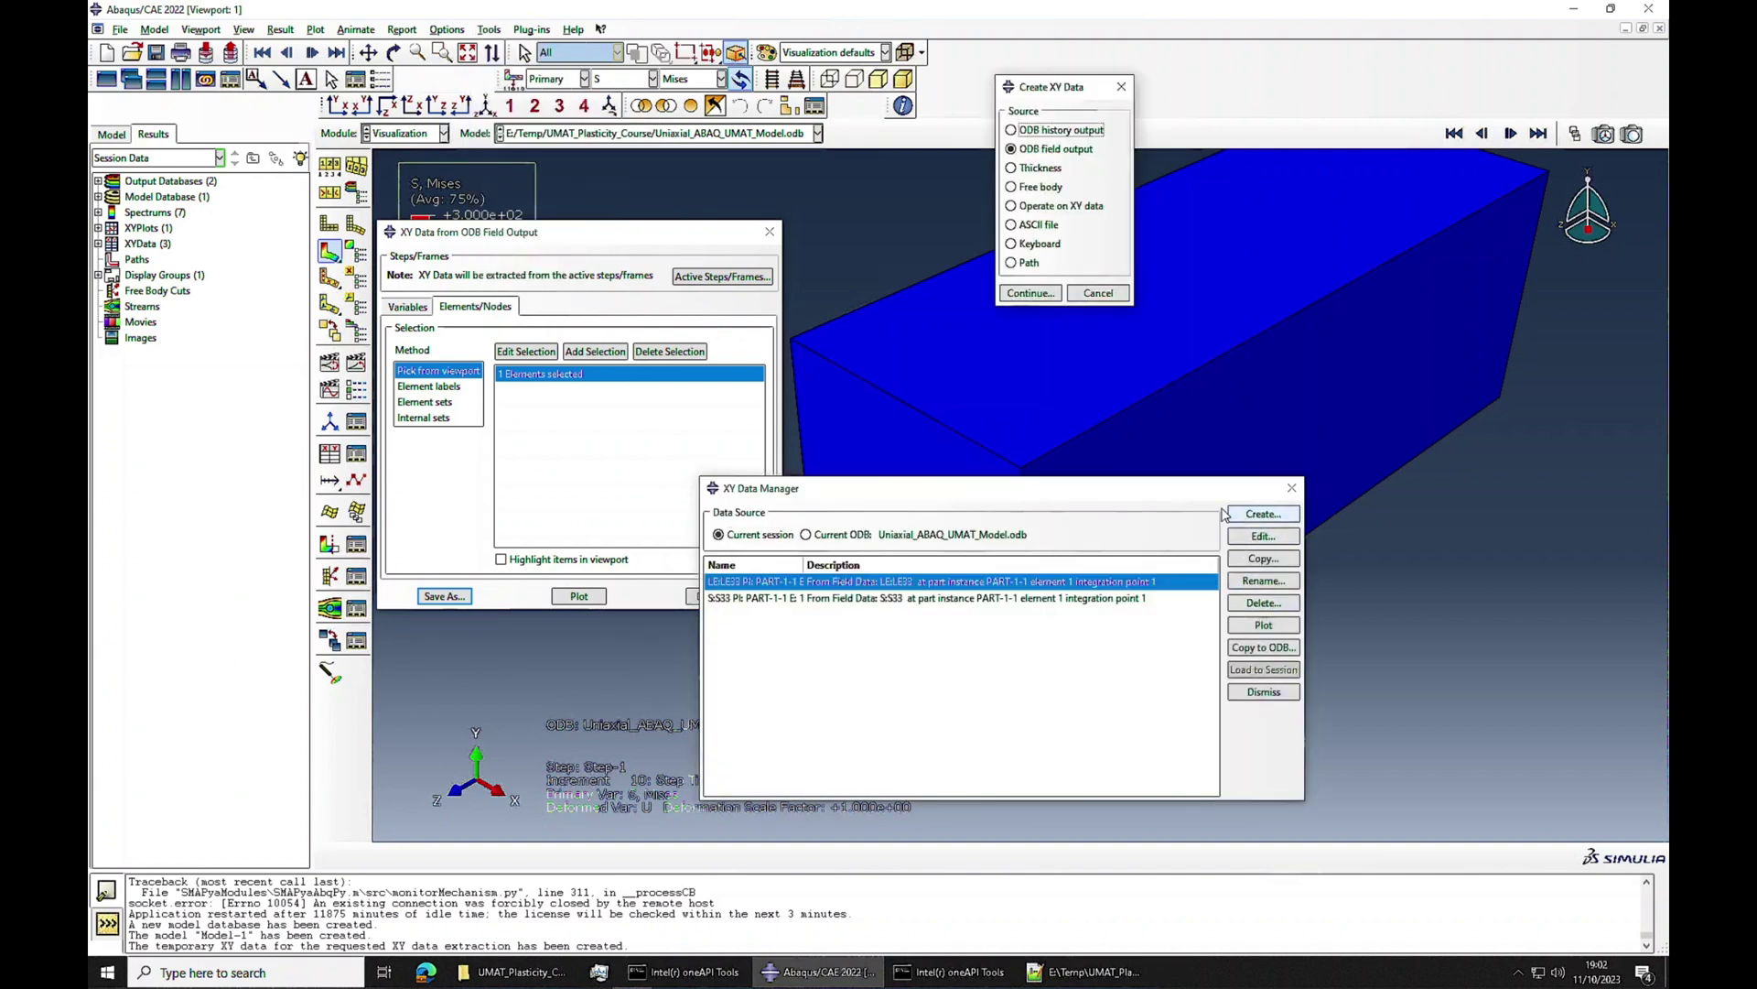
left_click(1016, 206)
left_click(1029, 293)
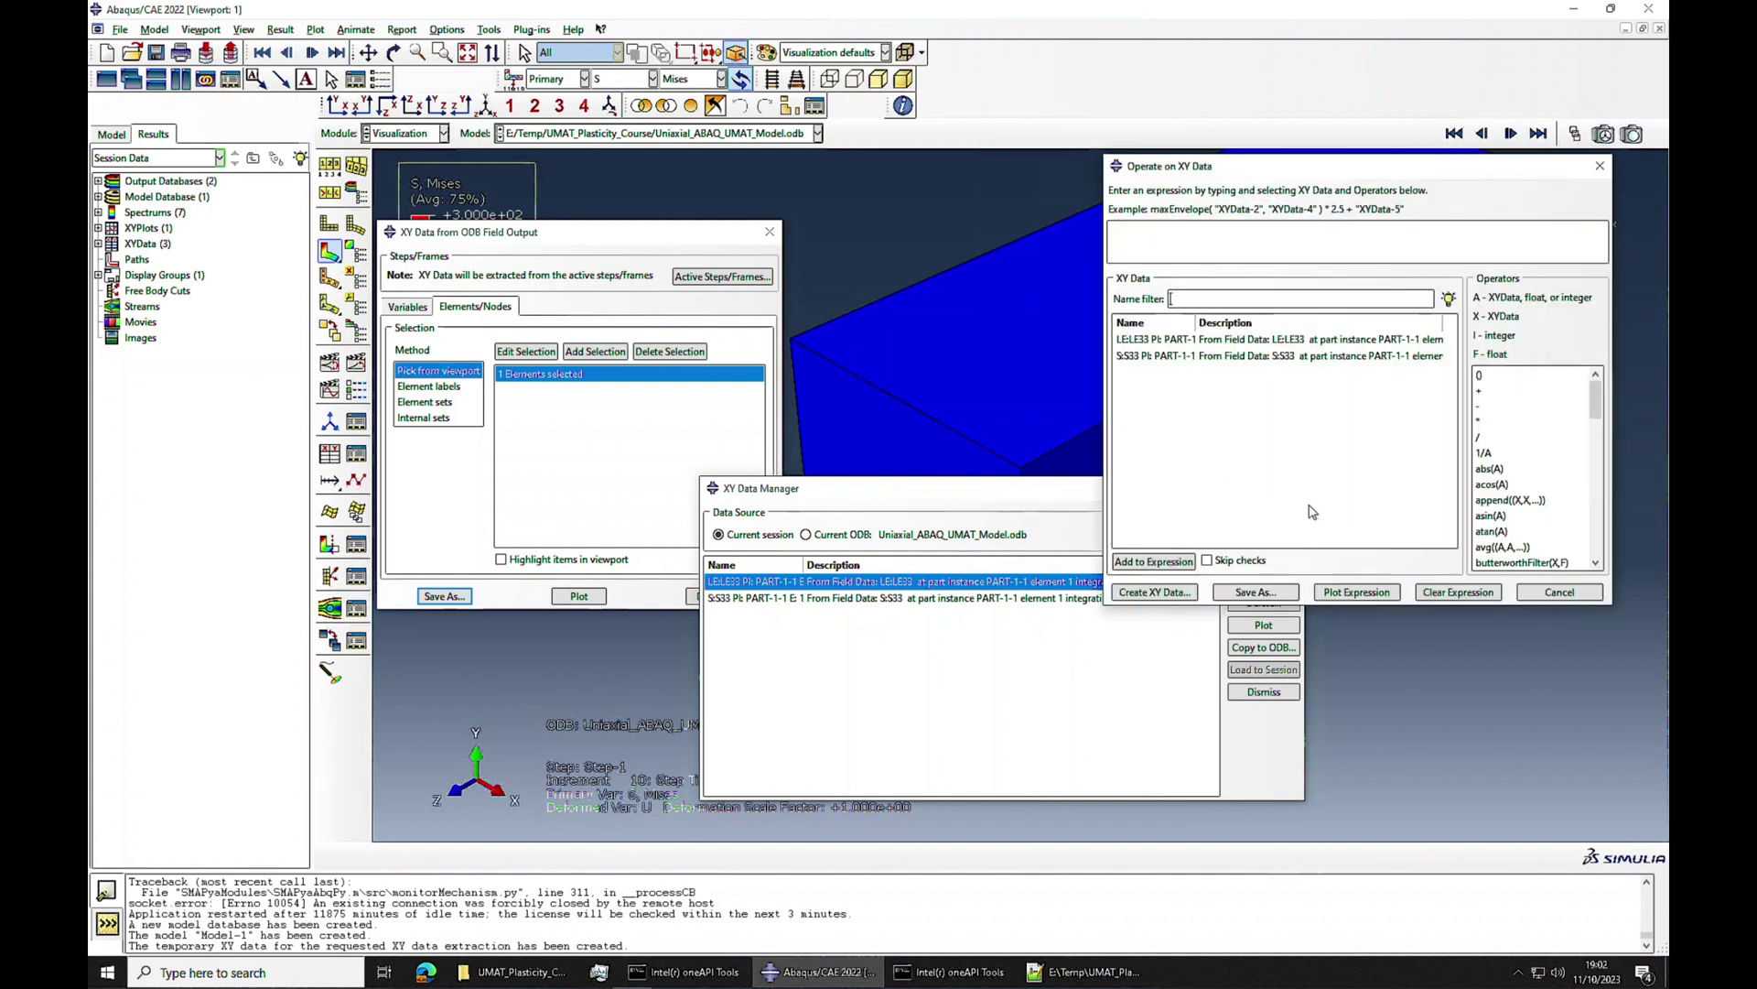
scroll(1529, 507, "down", 1)
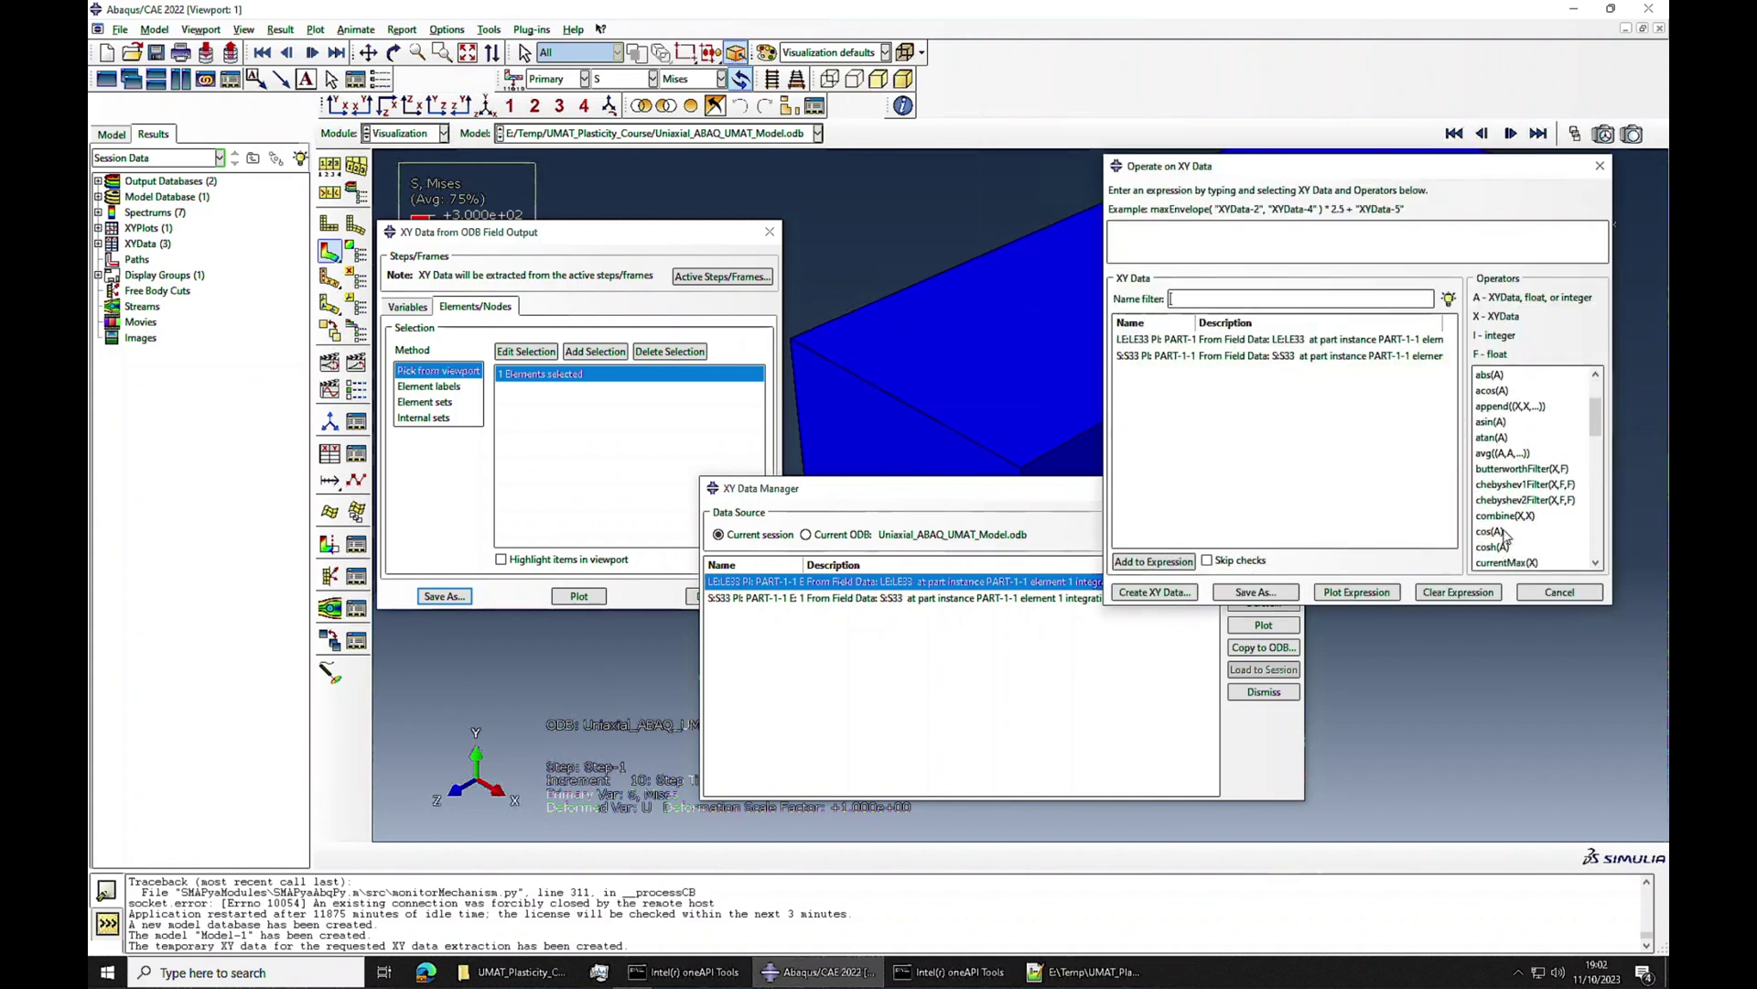
left_click(1507, 515)
left_click(1161, 340)
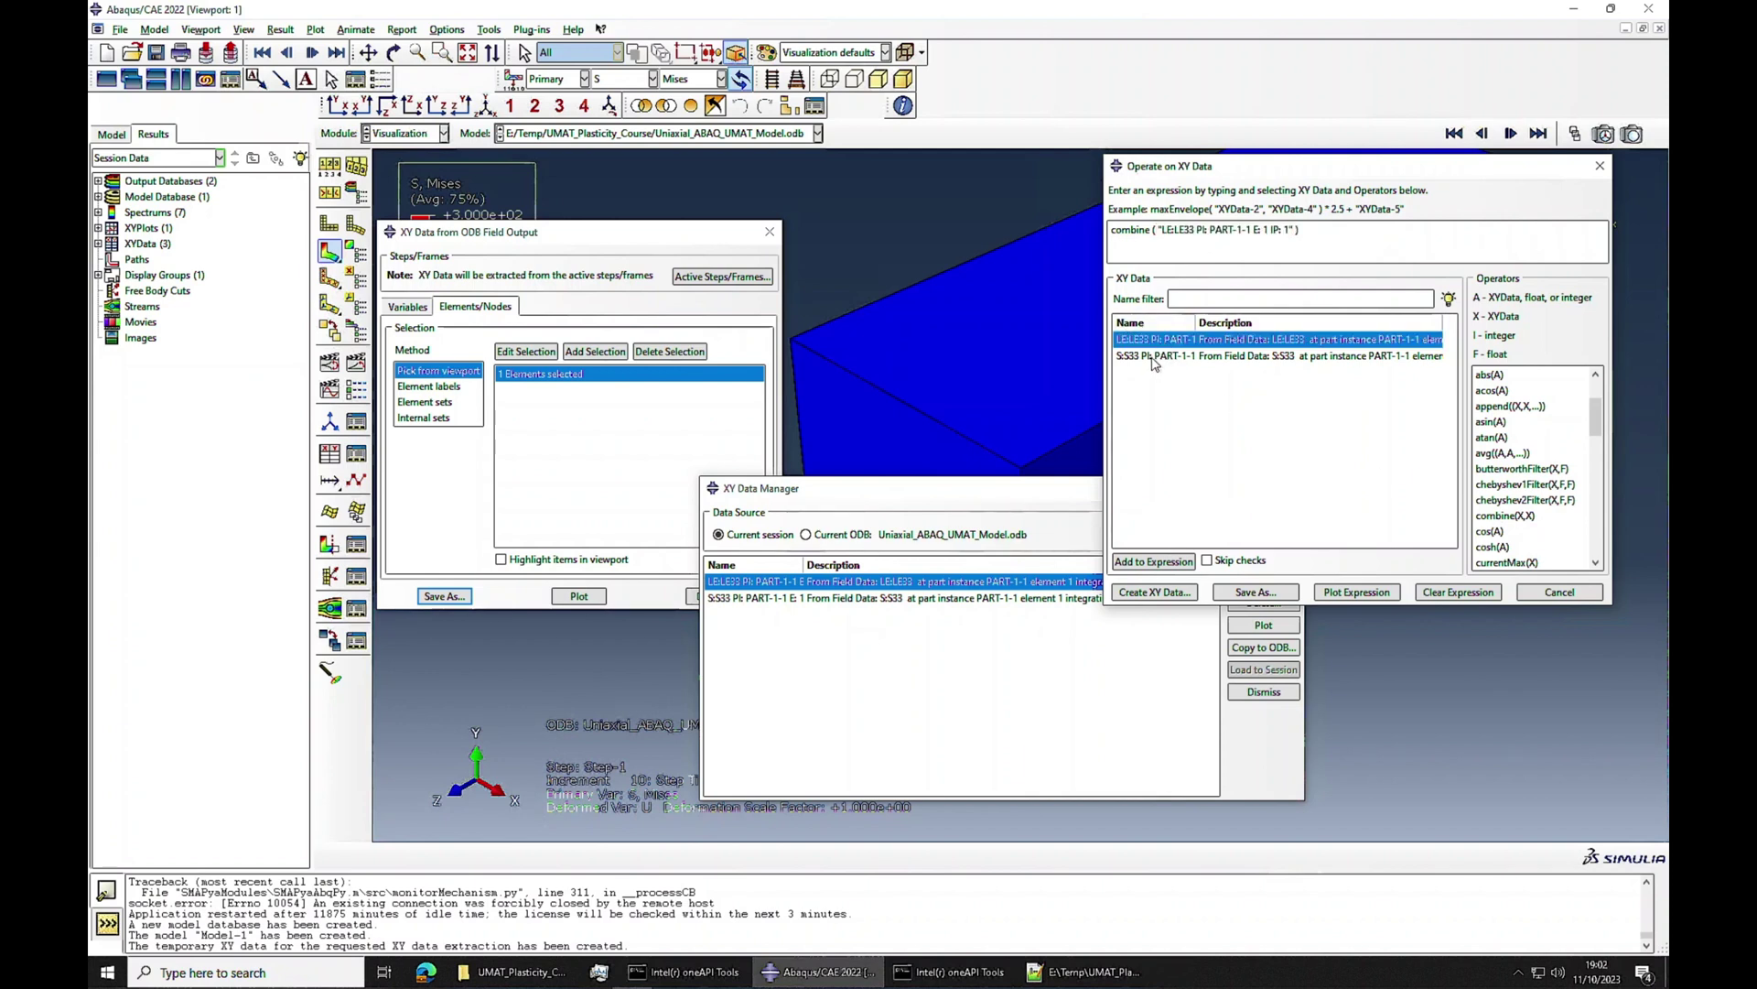
left_click(1155, 357)
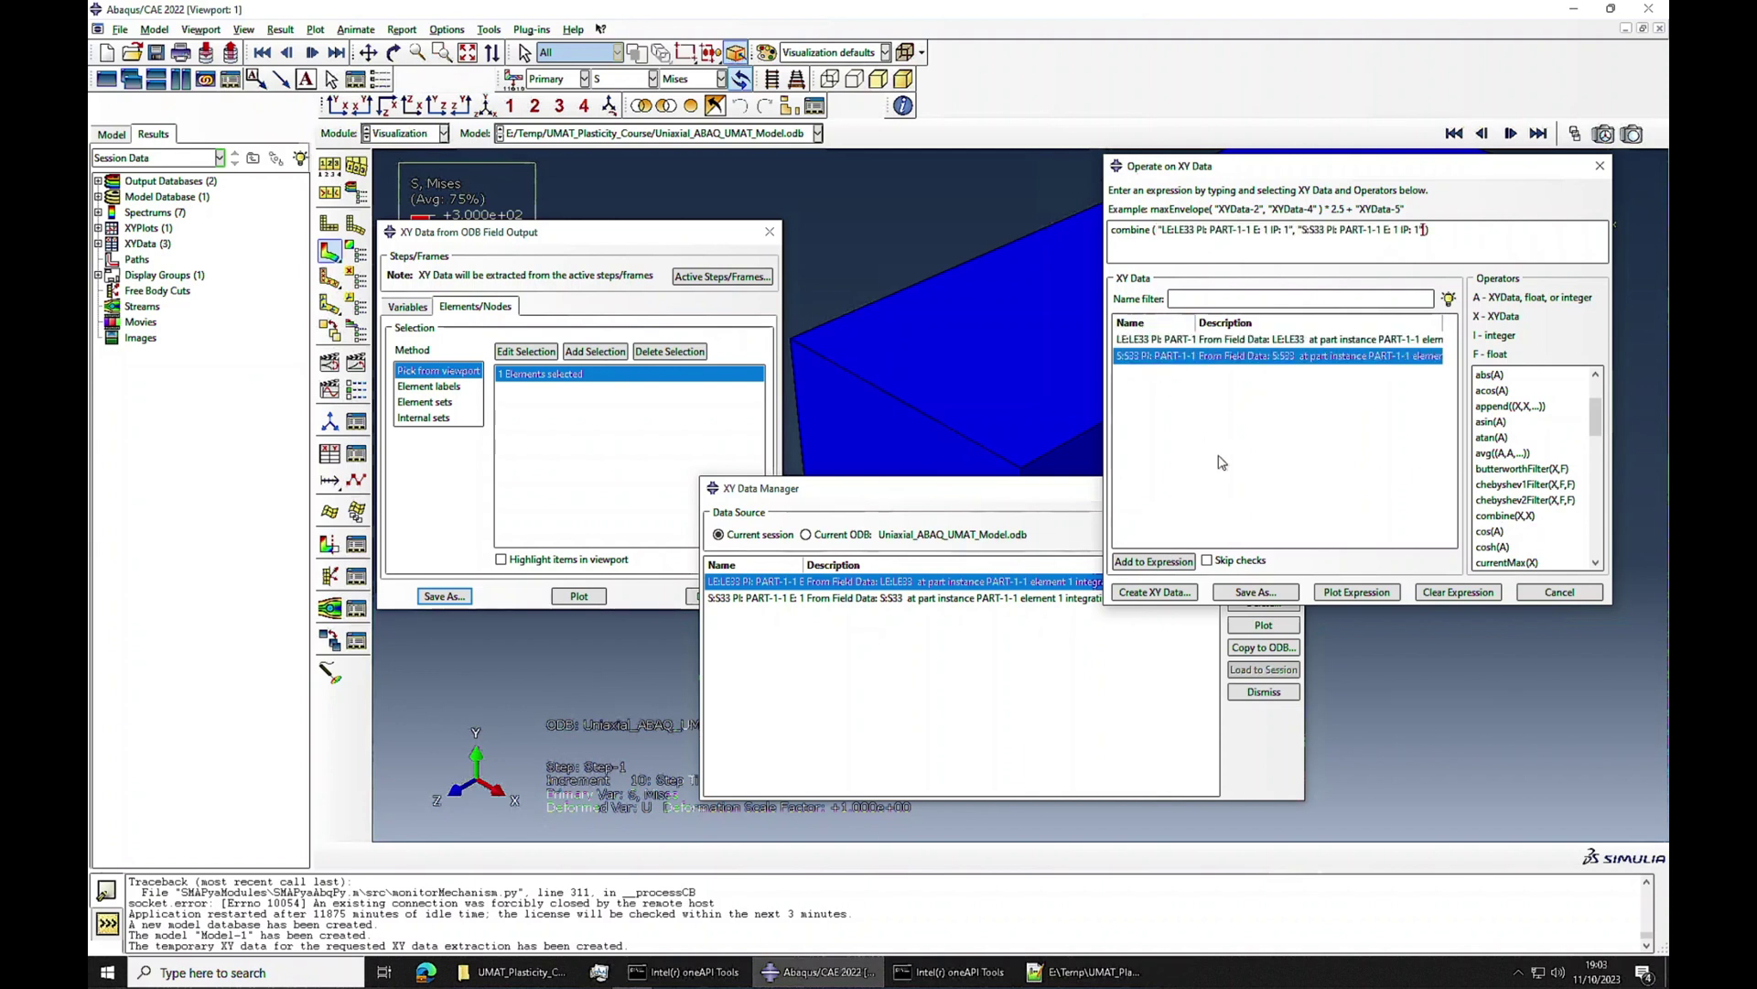
Save the combined stress-strain curve as UMAT_Results and plot it
left_click(1255, 593)
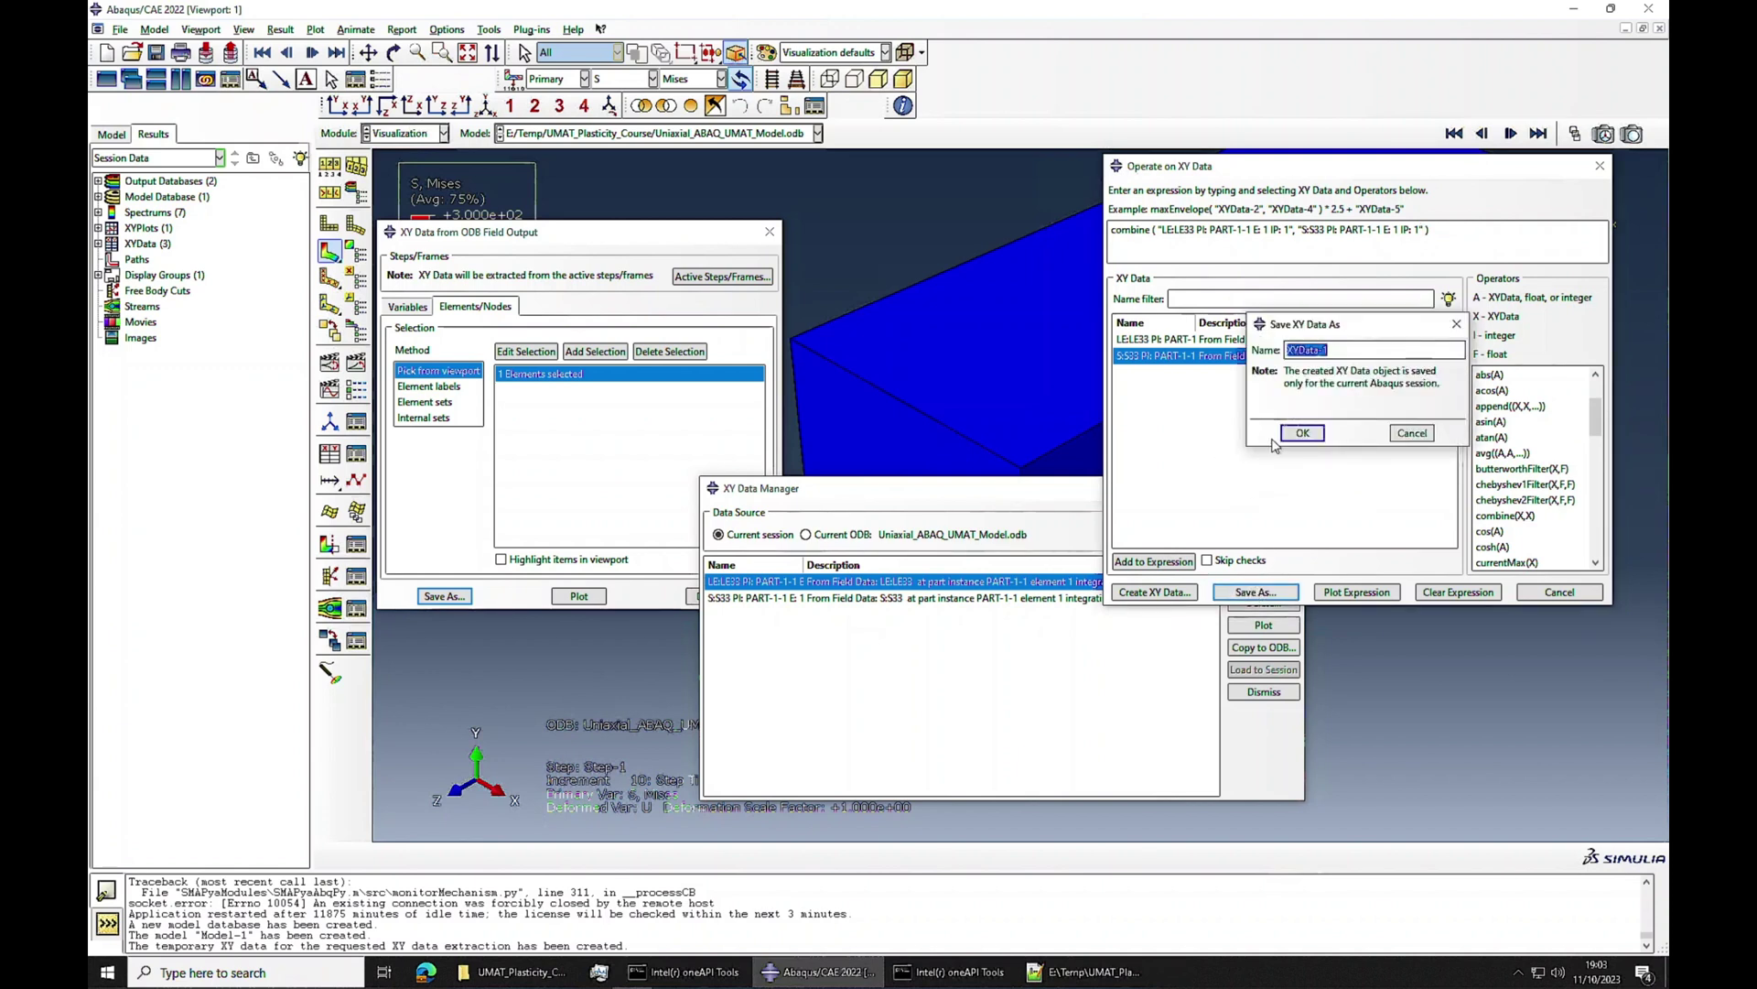
type("UMAT_Results")
left_click(1300, 433)
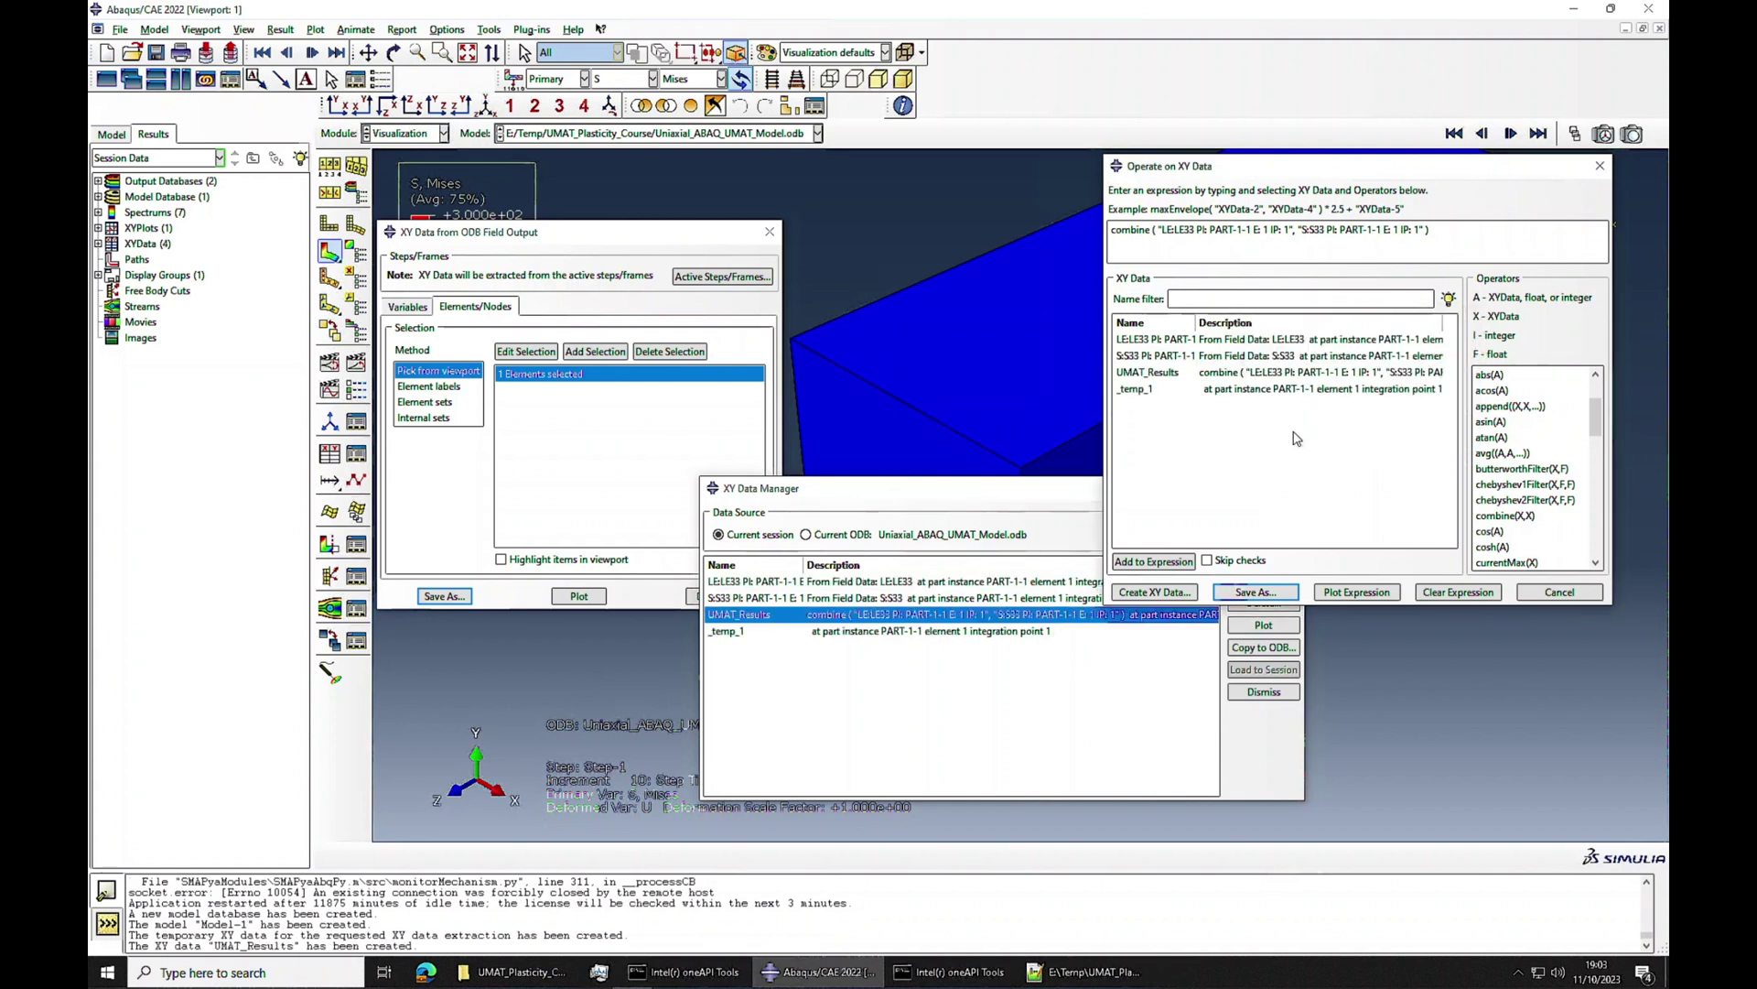
left_click(1559, 591)
left_click(1262, 625)
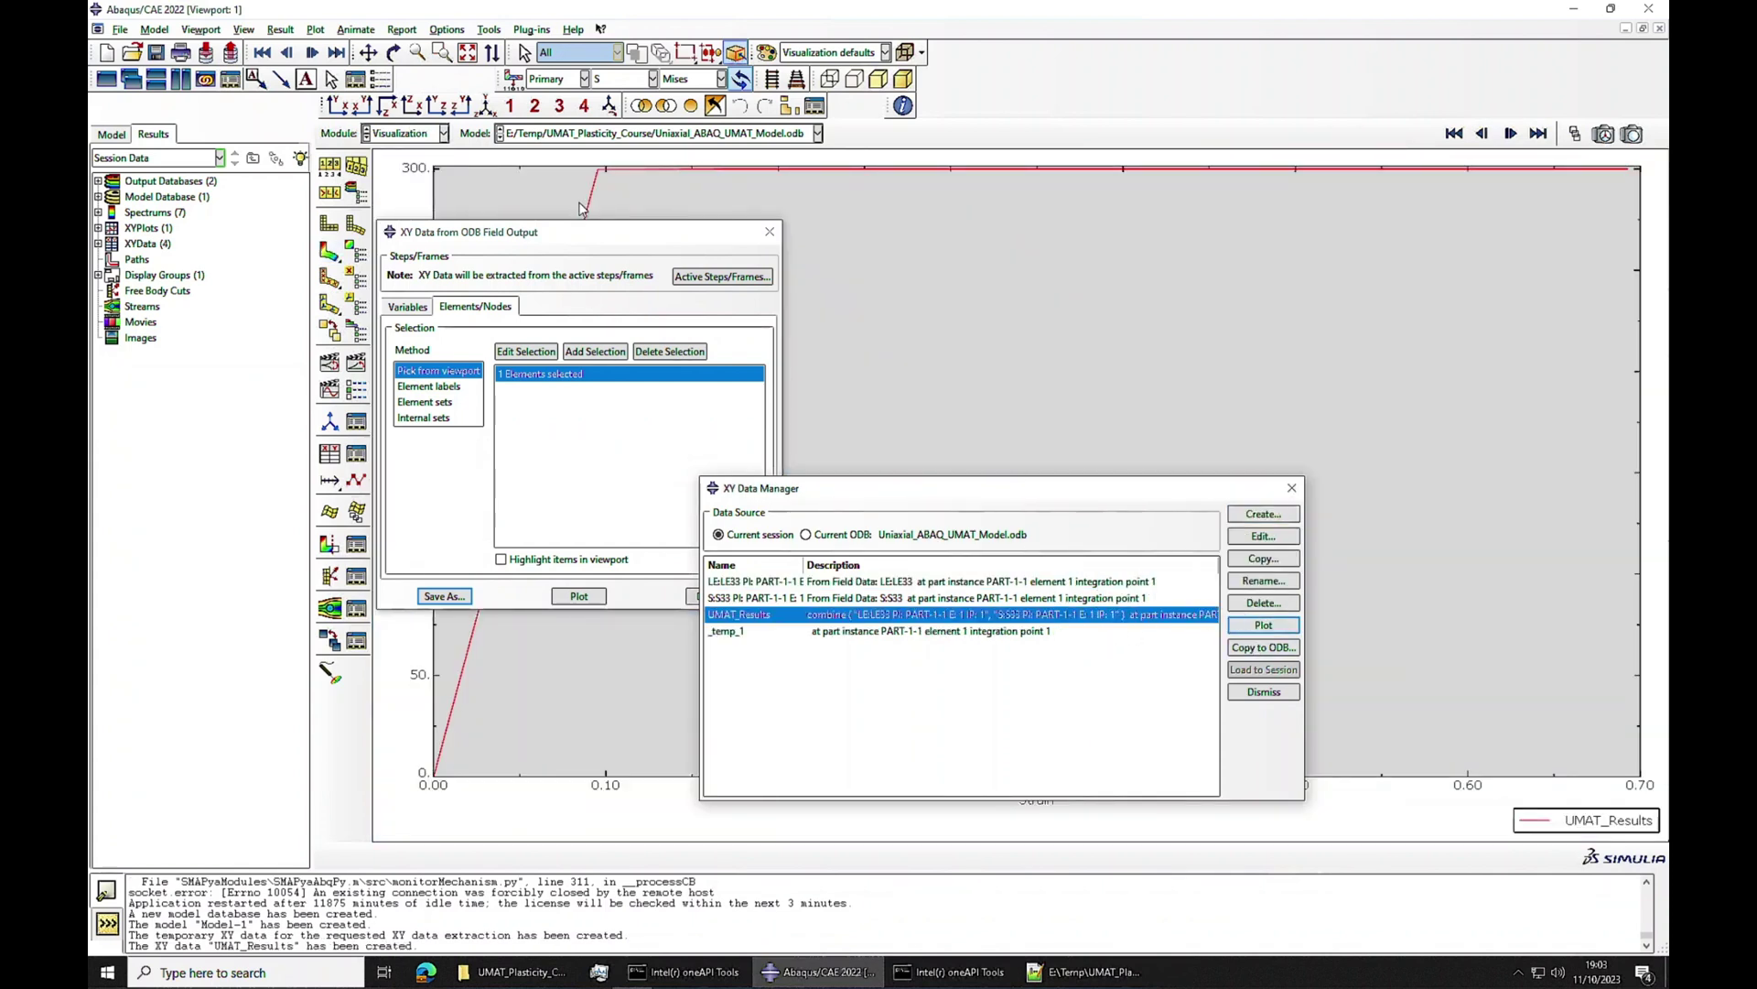
Delete the LE33, S33 and _temp_1 data sets, leaving only UMAT_Results, and open the Model list
left_click_drag(767, 582, 765, 600)
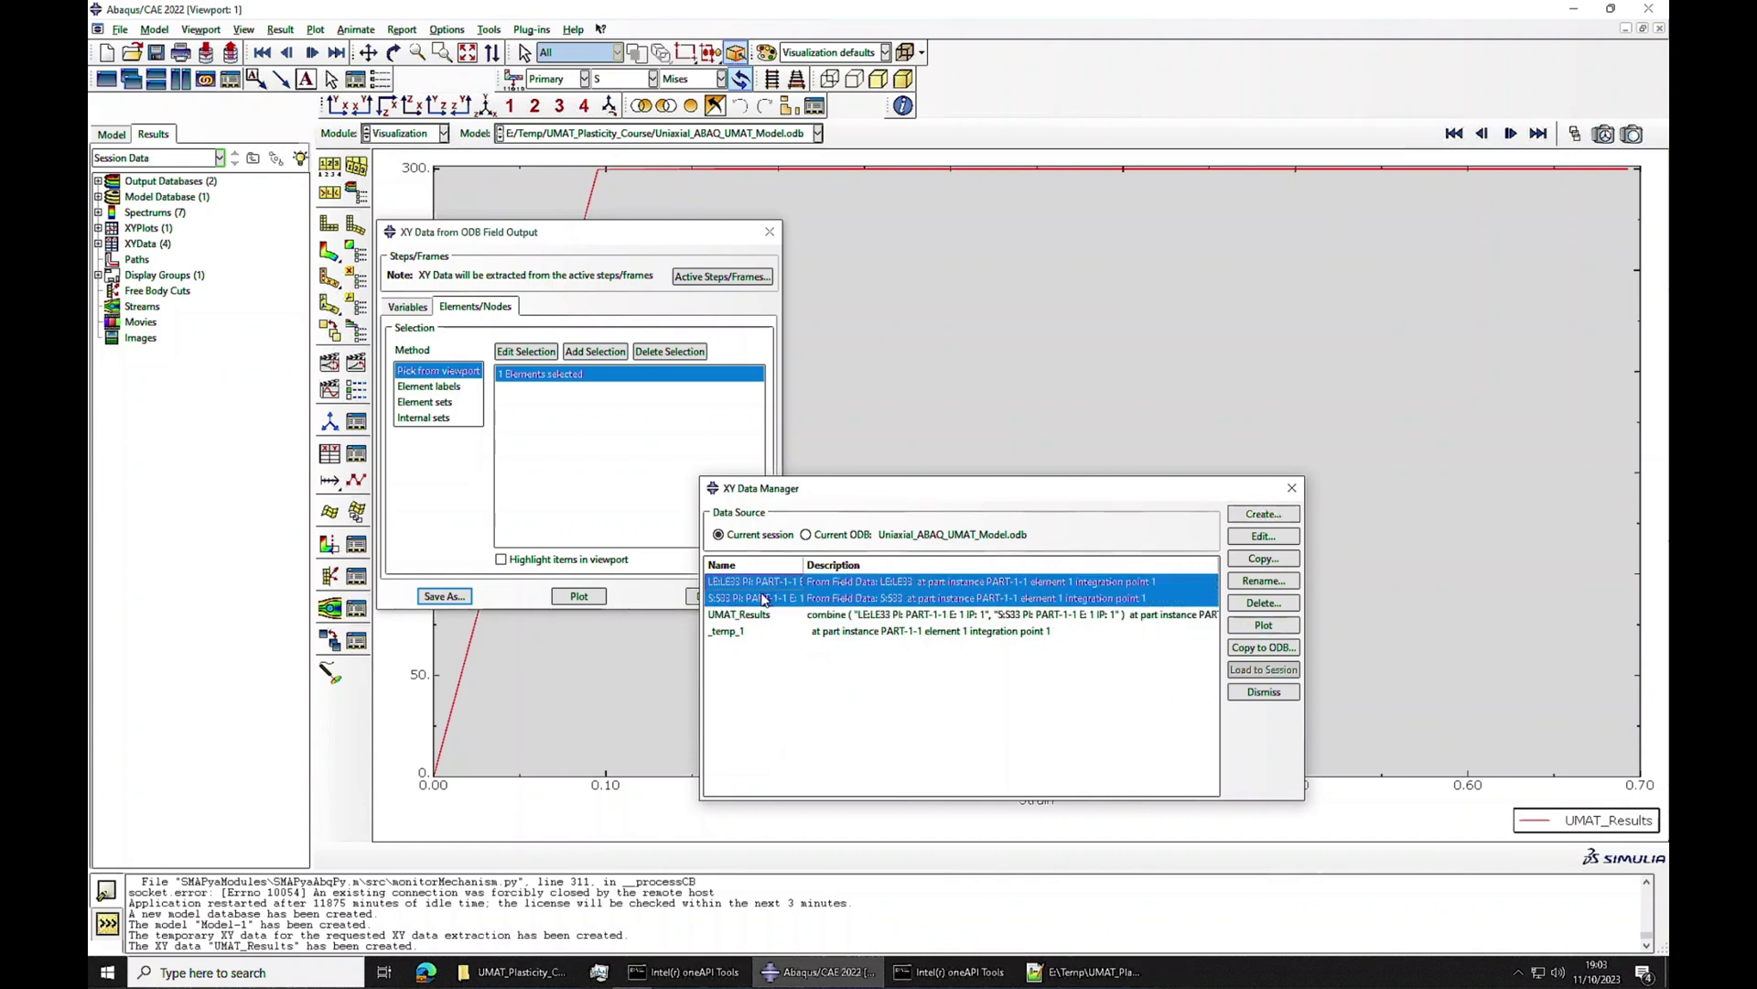
left_click(1267, 605)
left_click(829, 509)
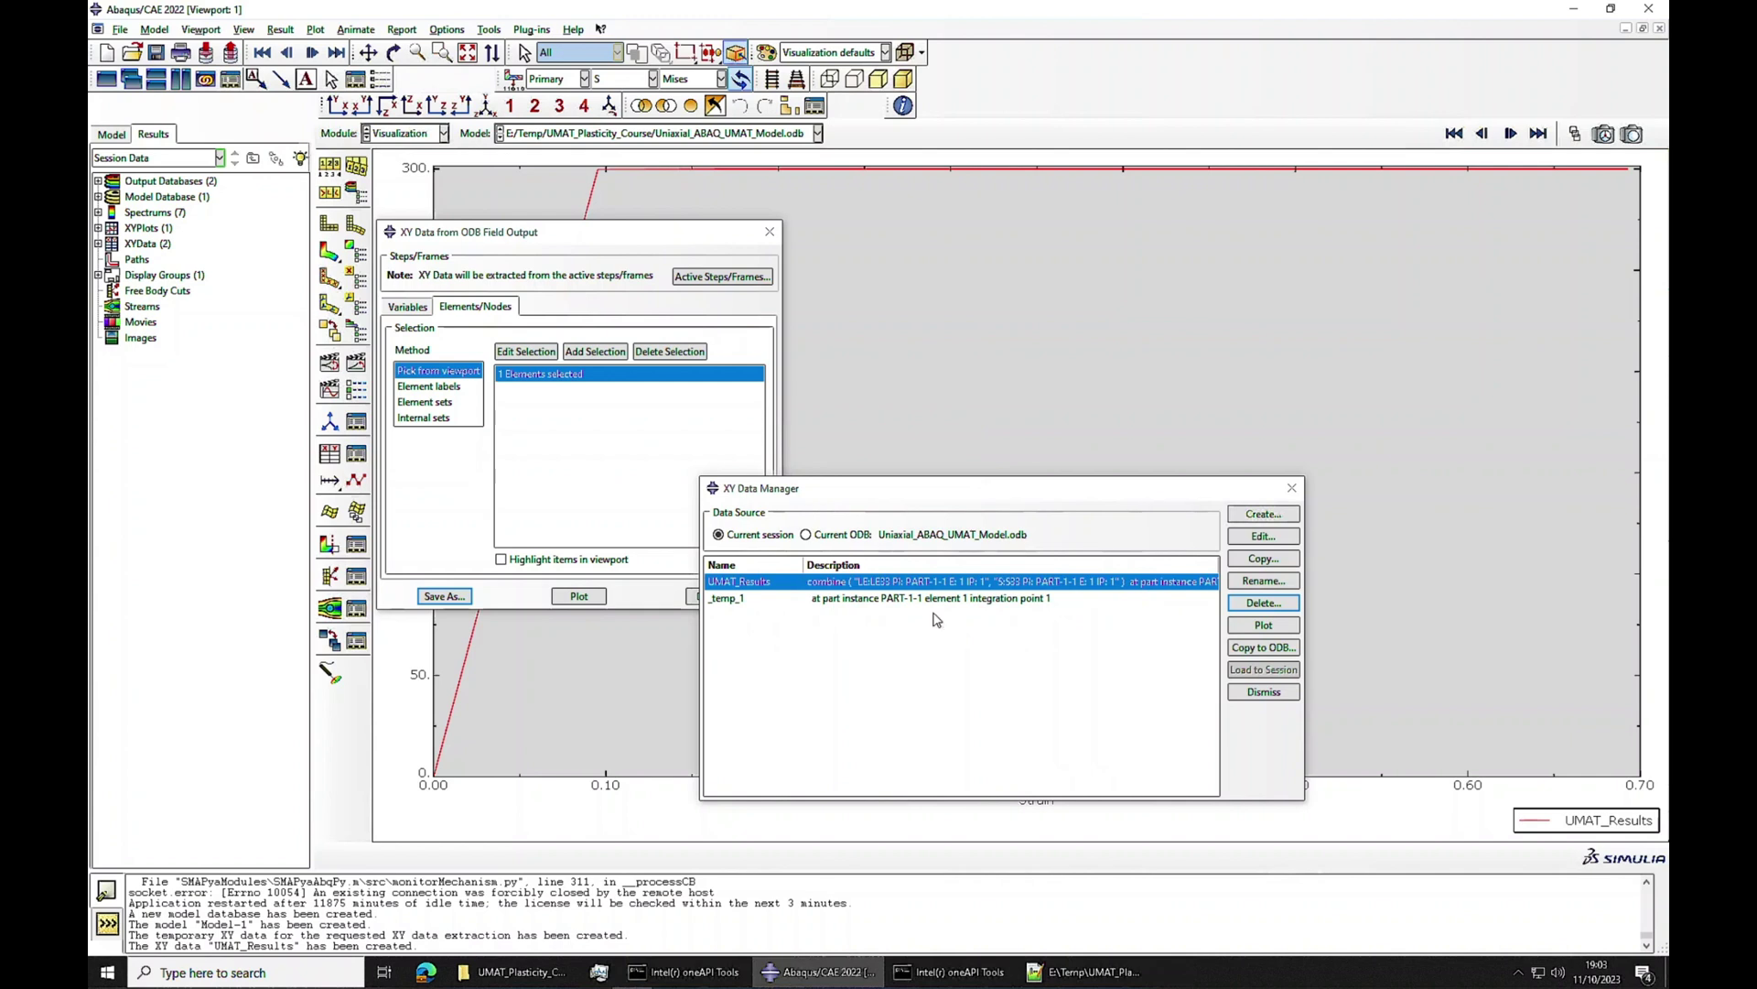
left_click(809, 600)
left_click(1261, 606)
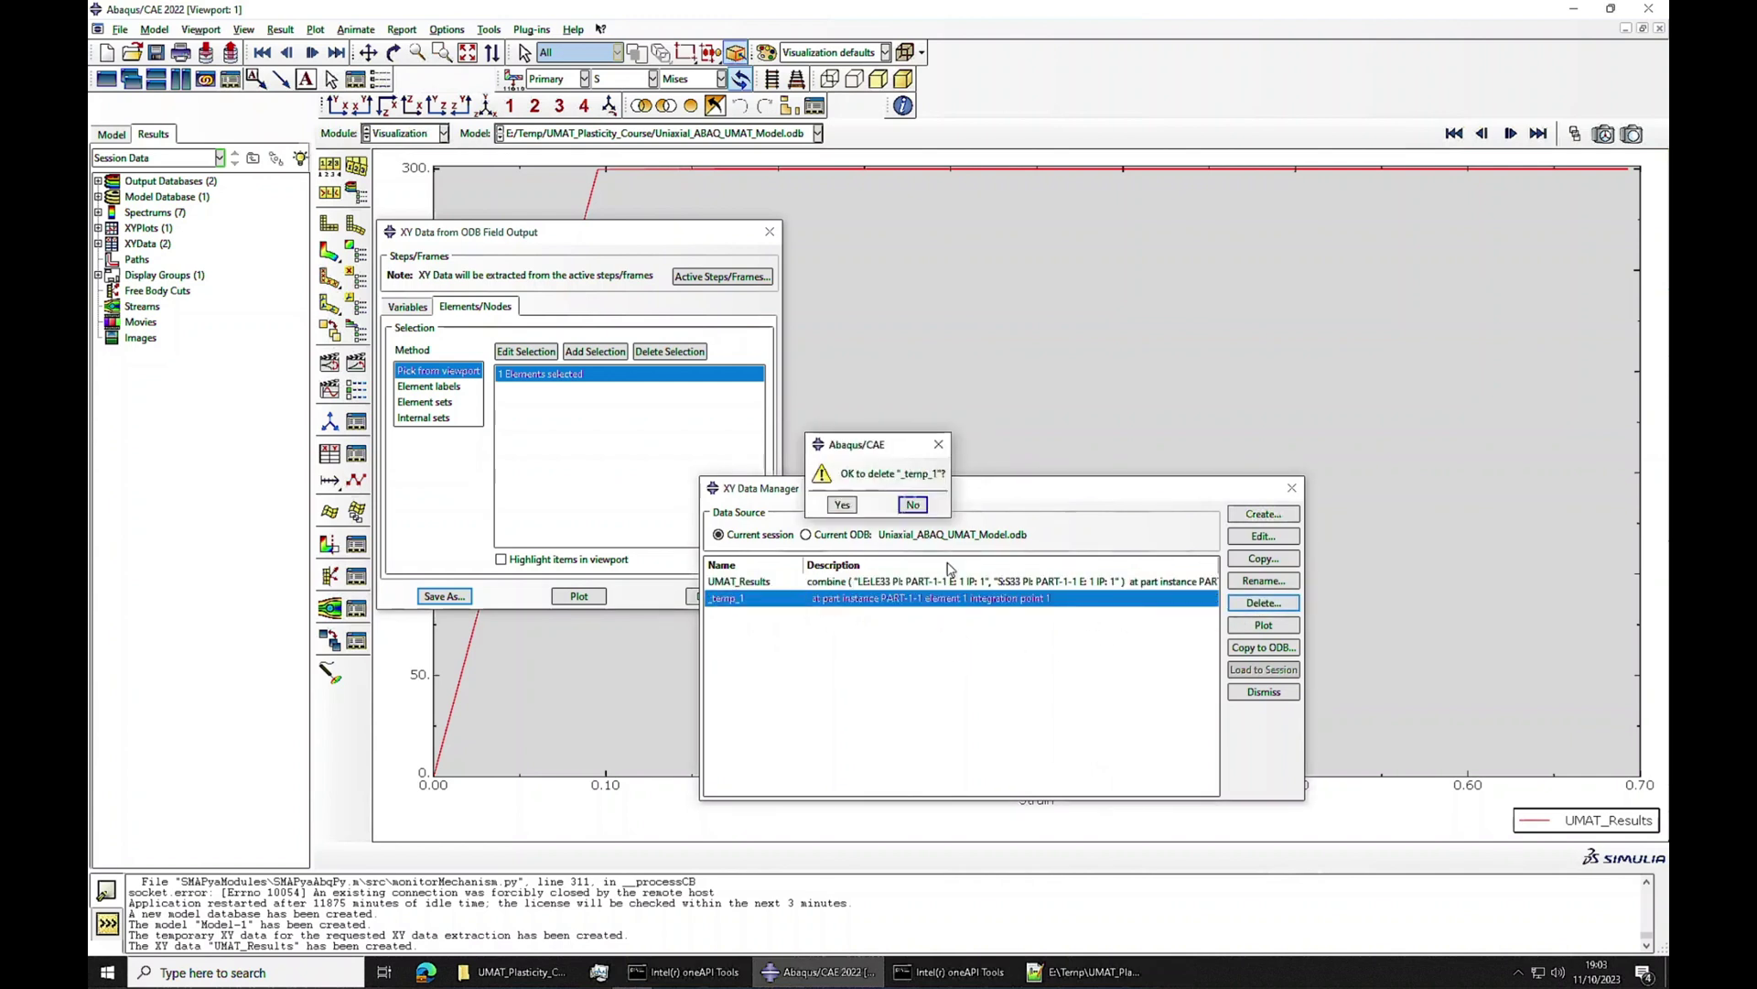
left_click(850, 507)
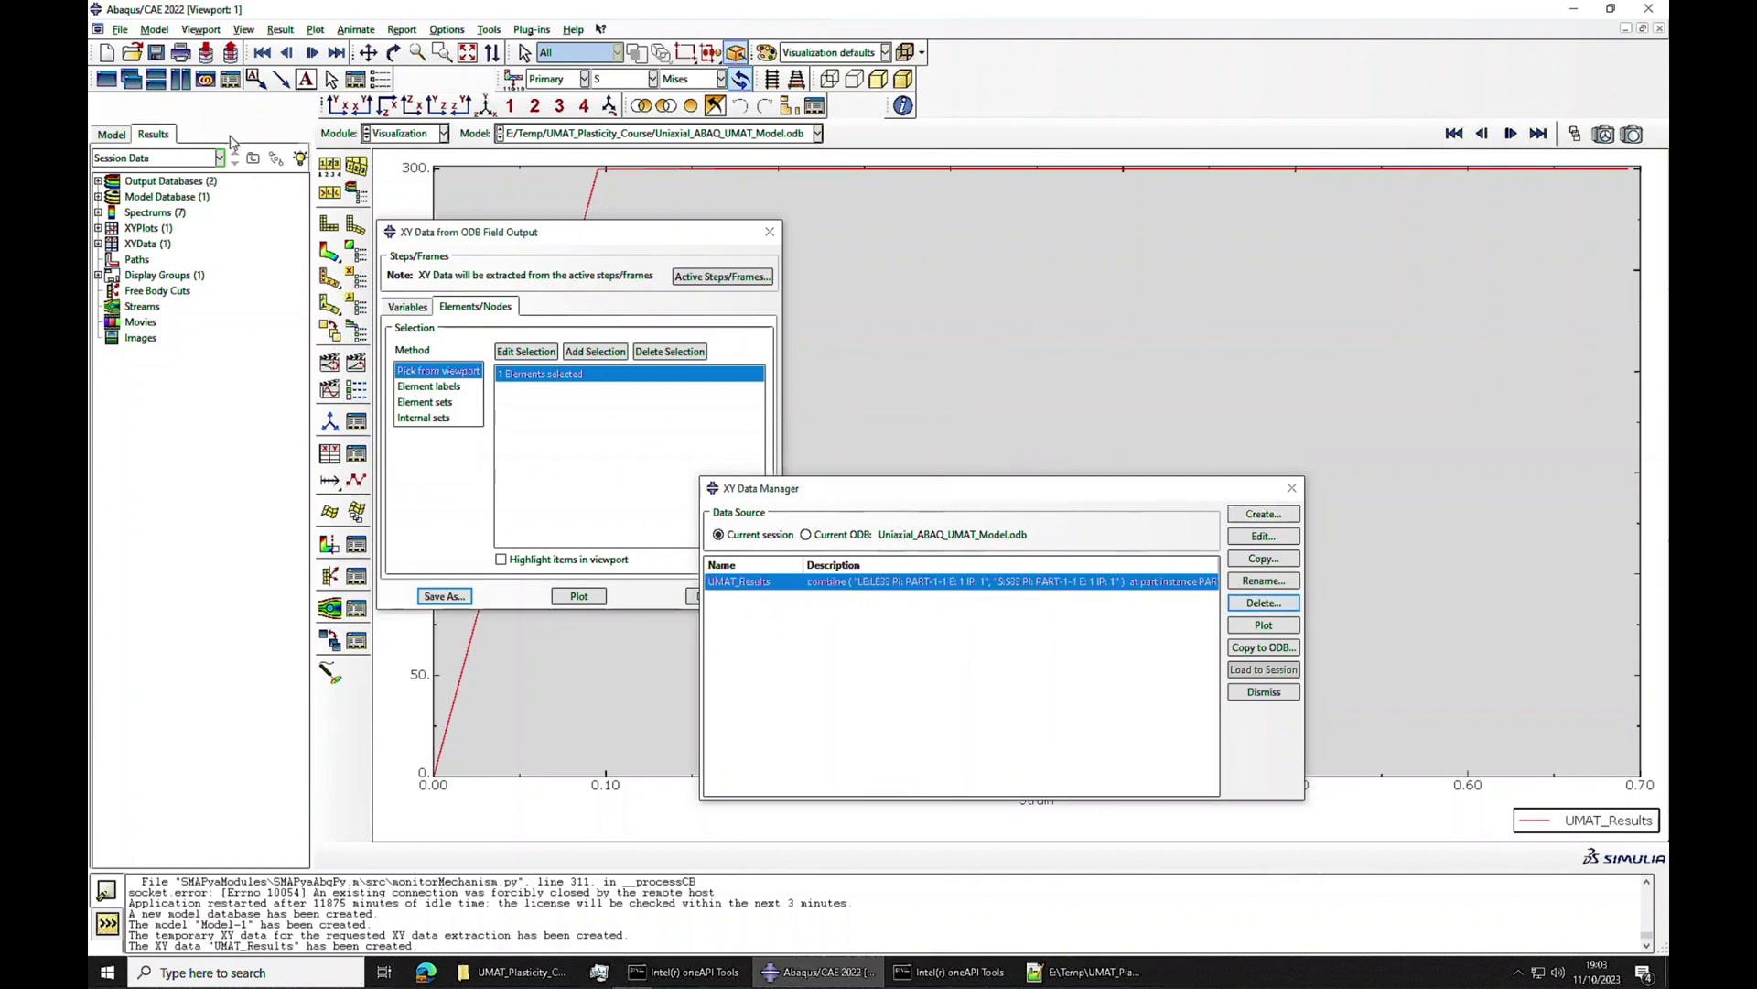
left_click(698, 135)
Switch to Uniaxial_ABAQ_Mises_Model.odb, plot Mises contours, and close the leftover field output window
left_click(696, 161)
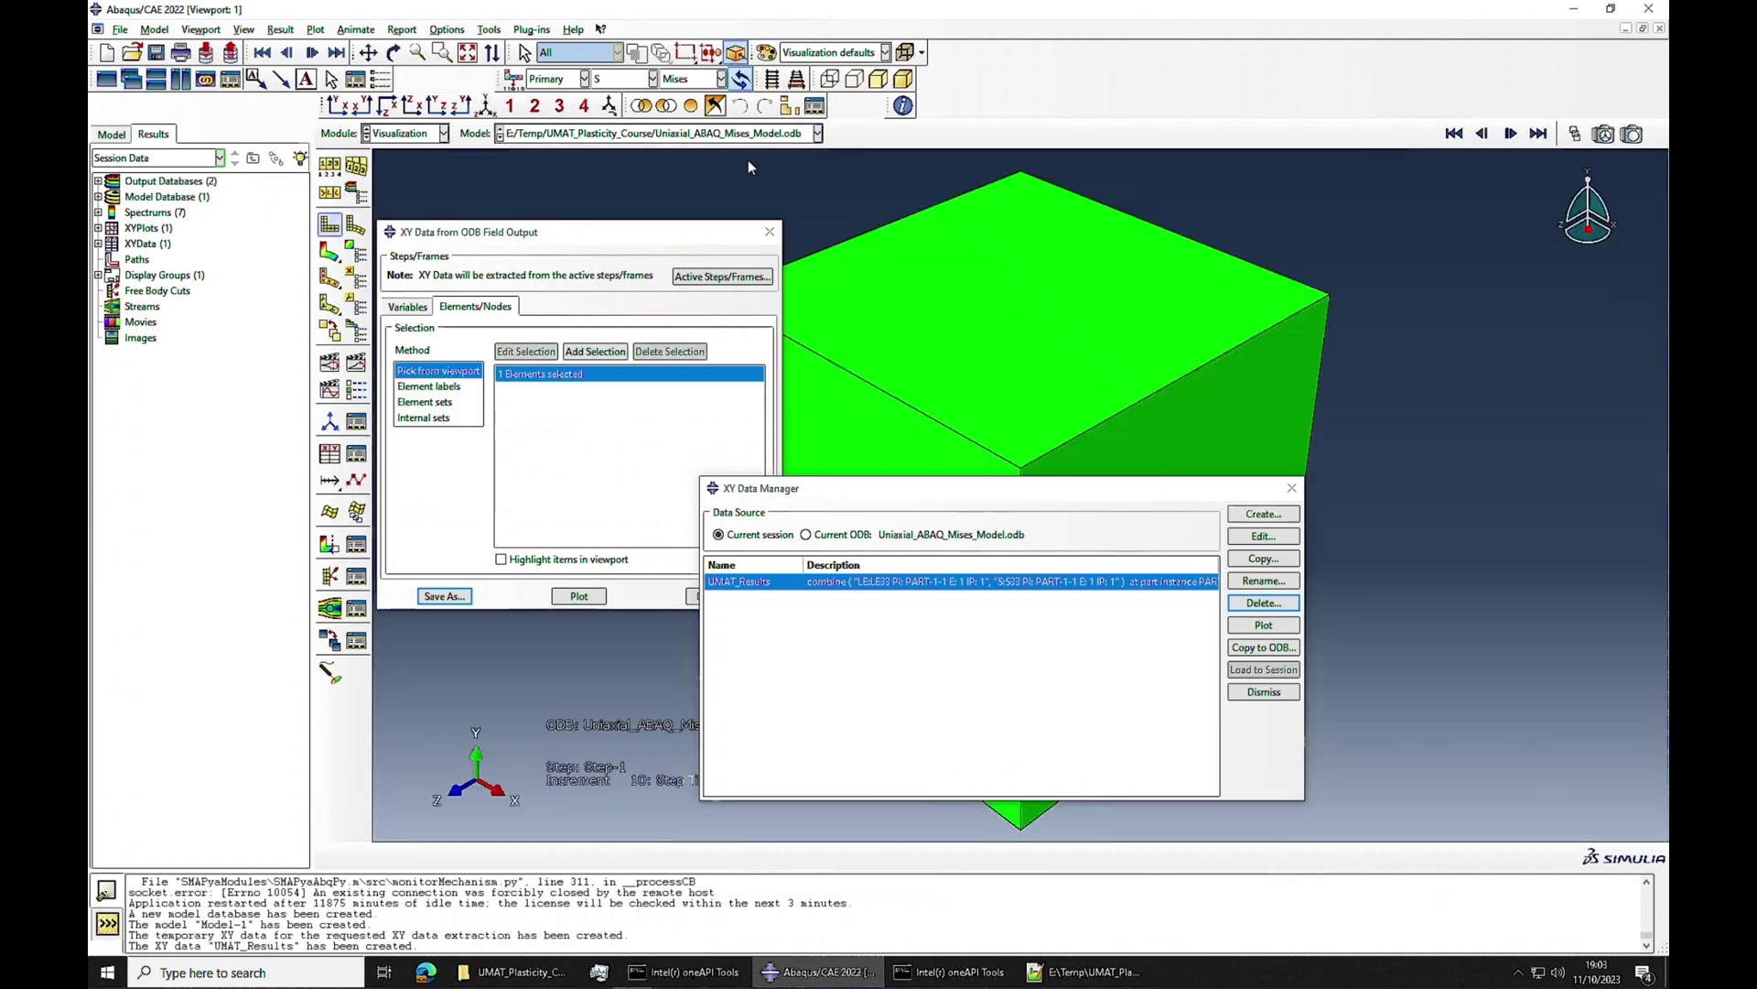
left_click(330, 251)
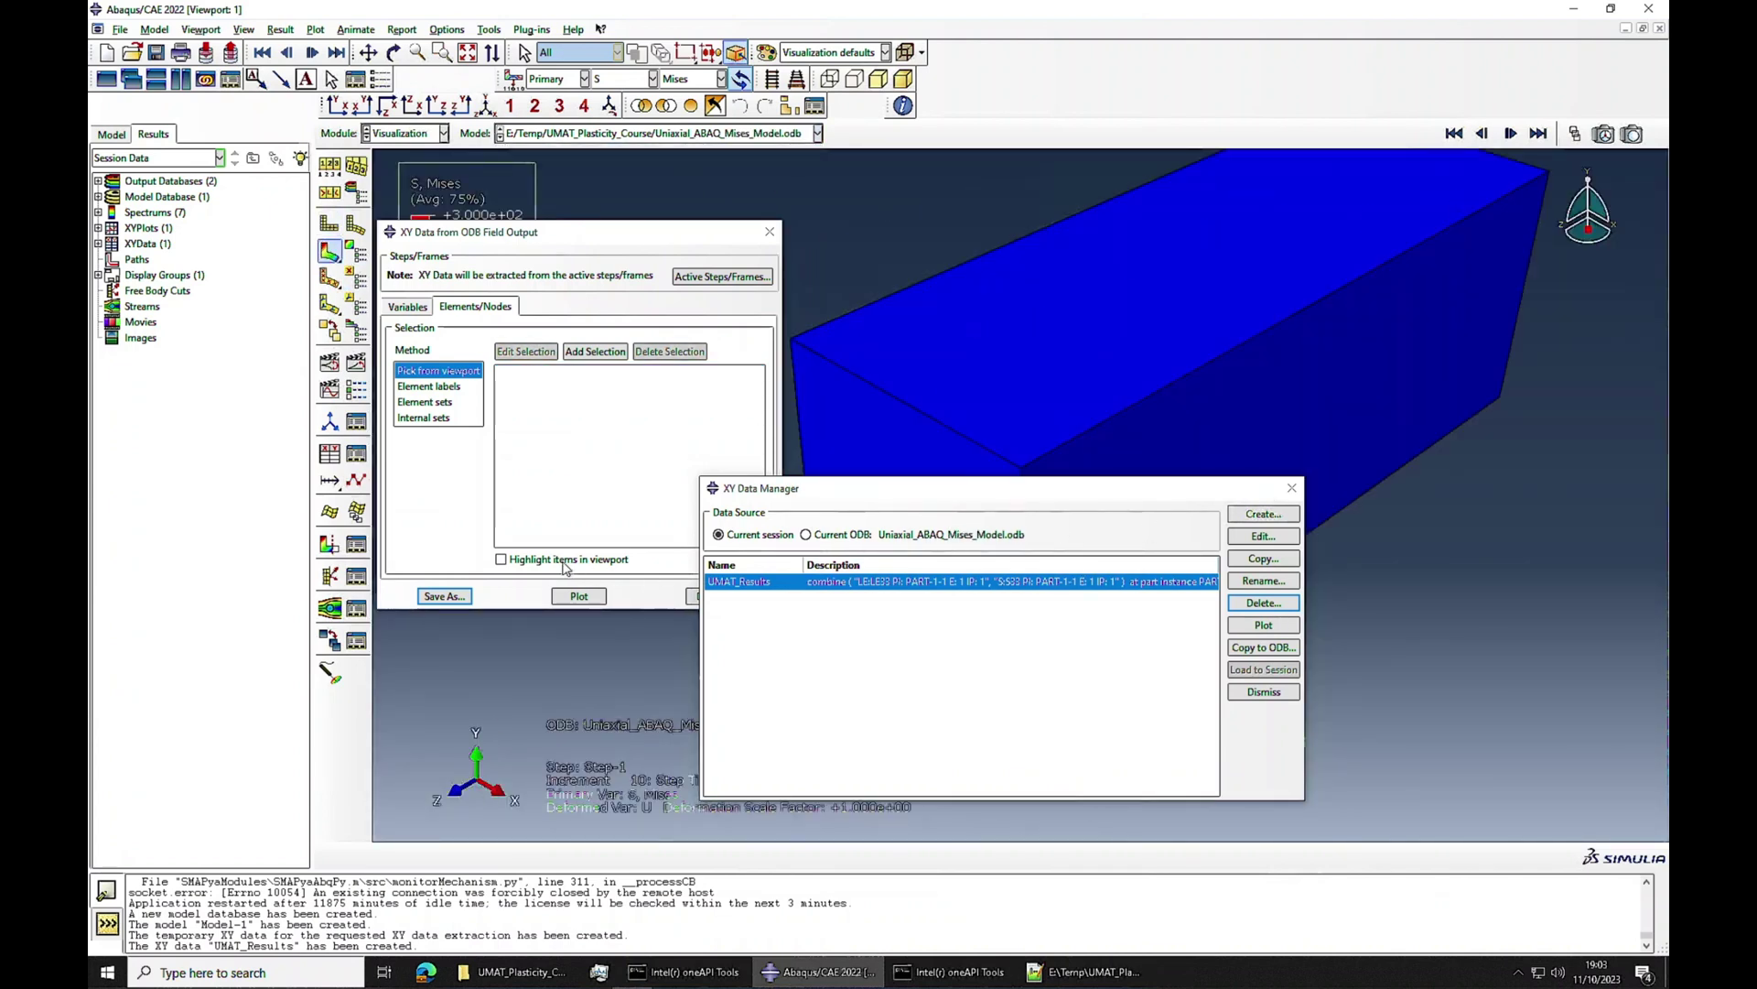
left_click(455, 526)
left_click(409, 307)
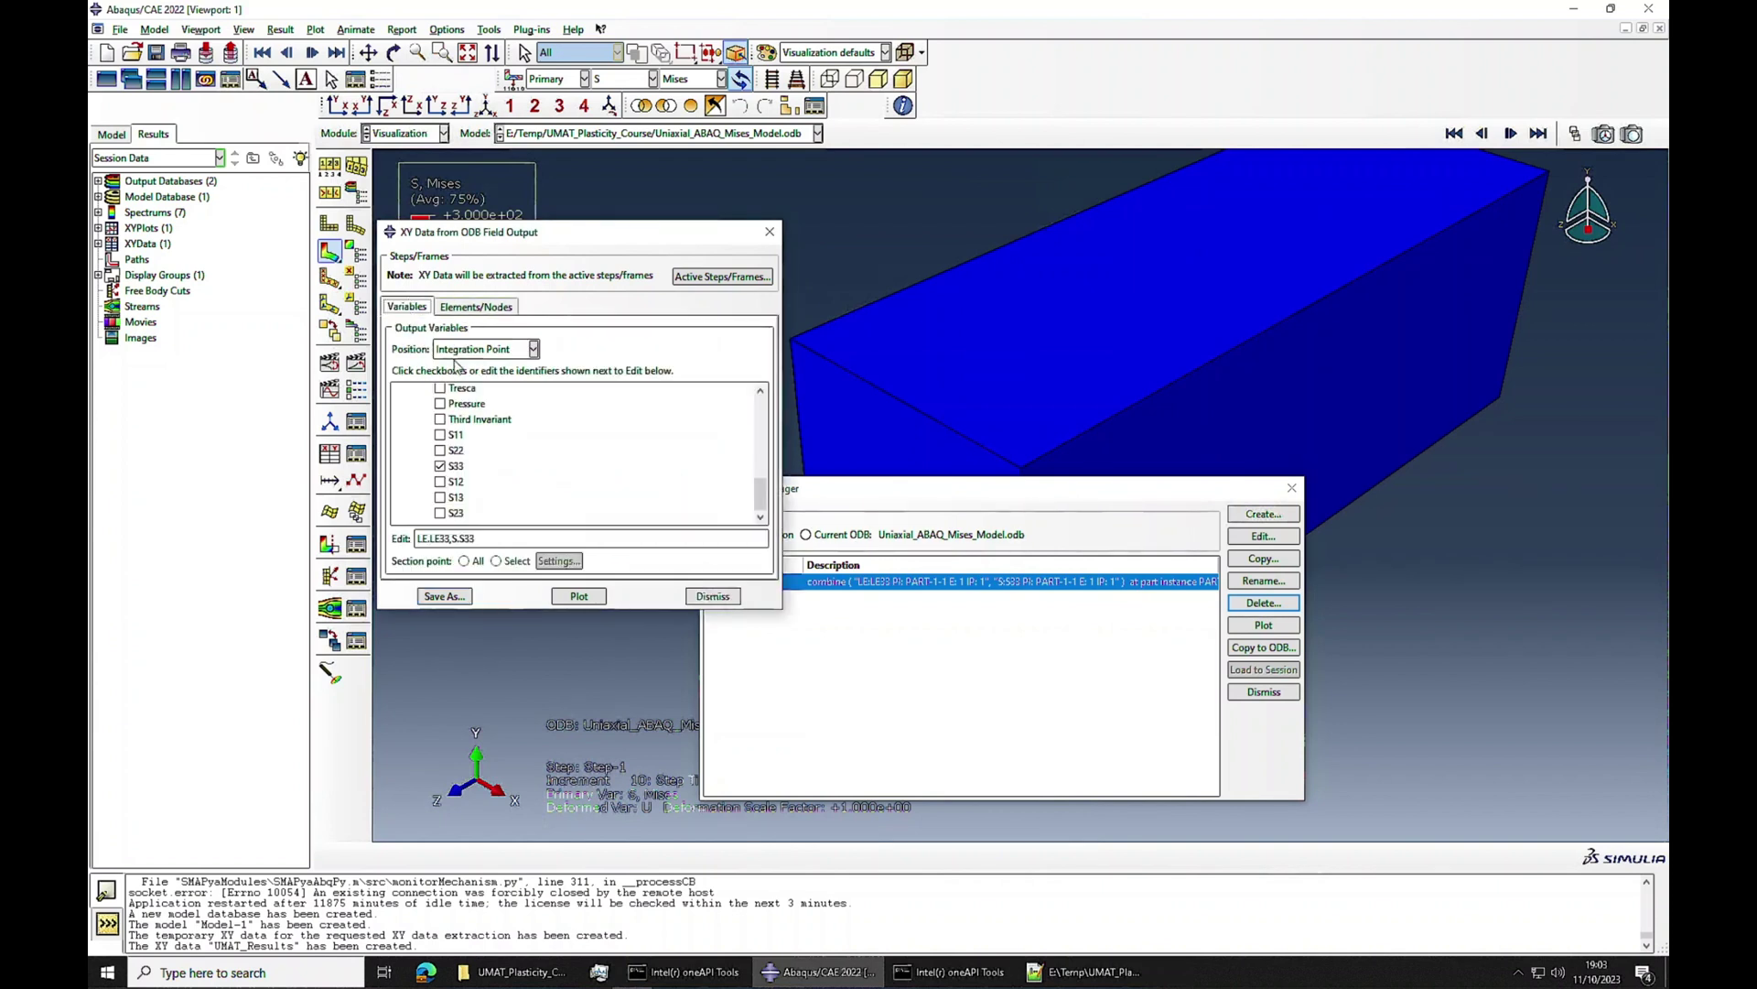
left_click(462, 307)
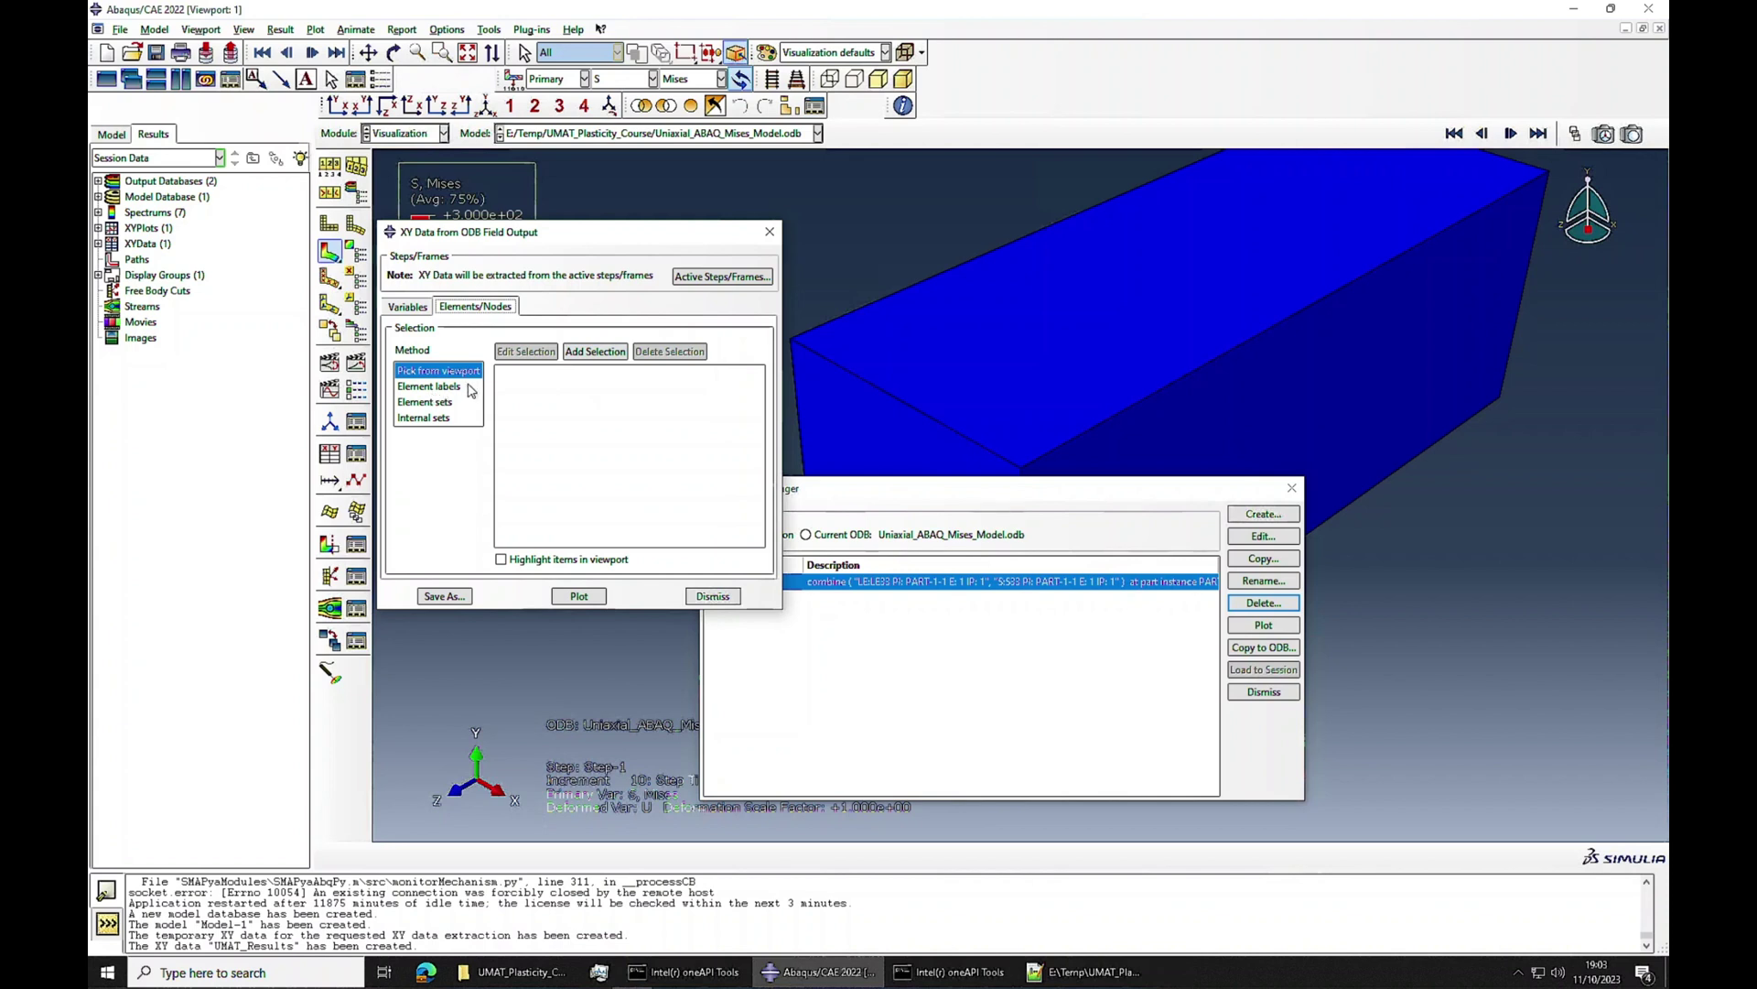
left_click(711, 596)
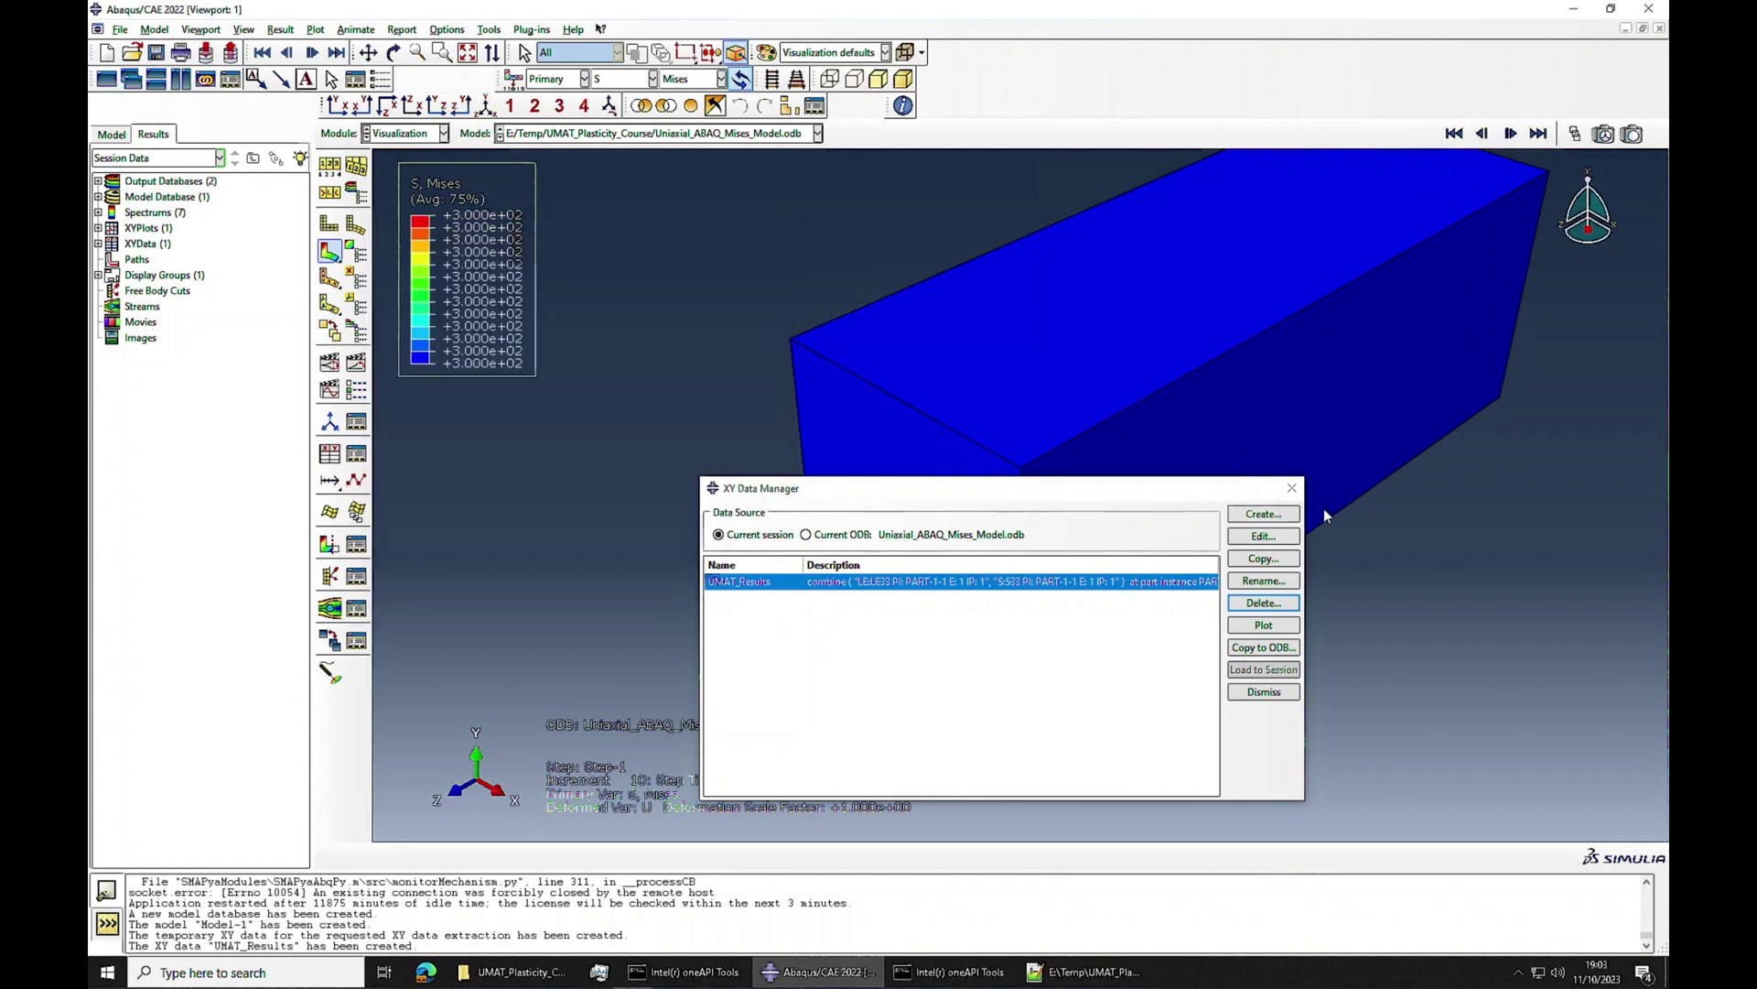
Extract LE33 and S33 field output for the model's single element and save them as XY data
left_click(1268, 513)
left_click(1060, 149)
left_click(1031, 293)
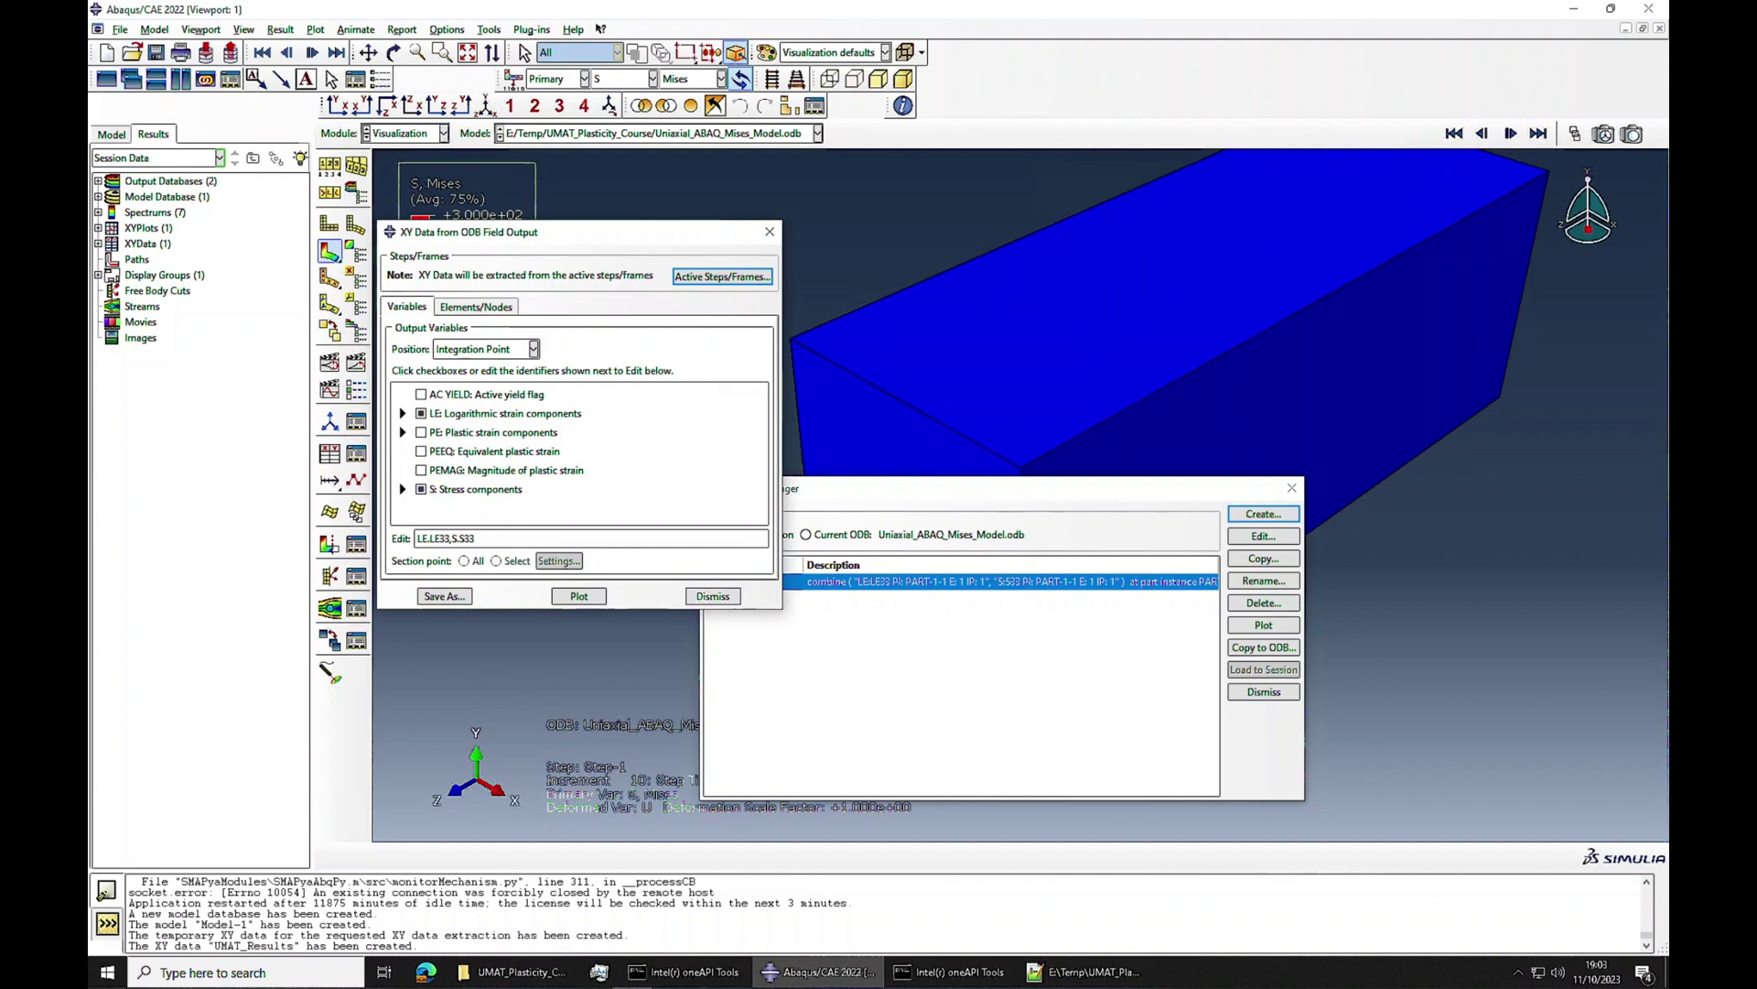
left_click(476, 306)
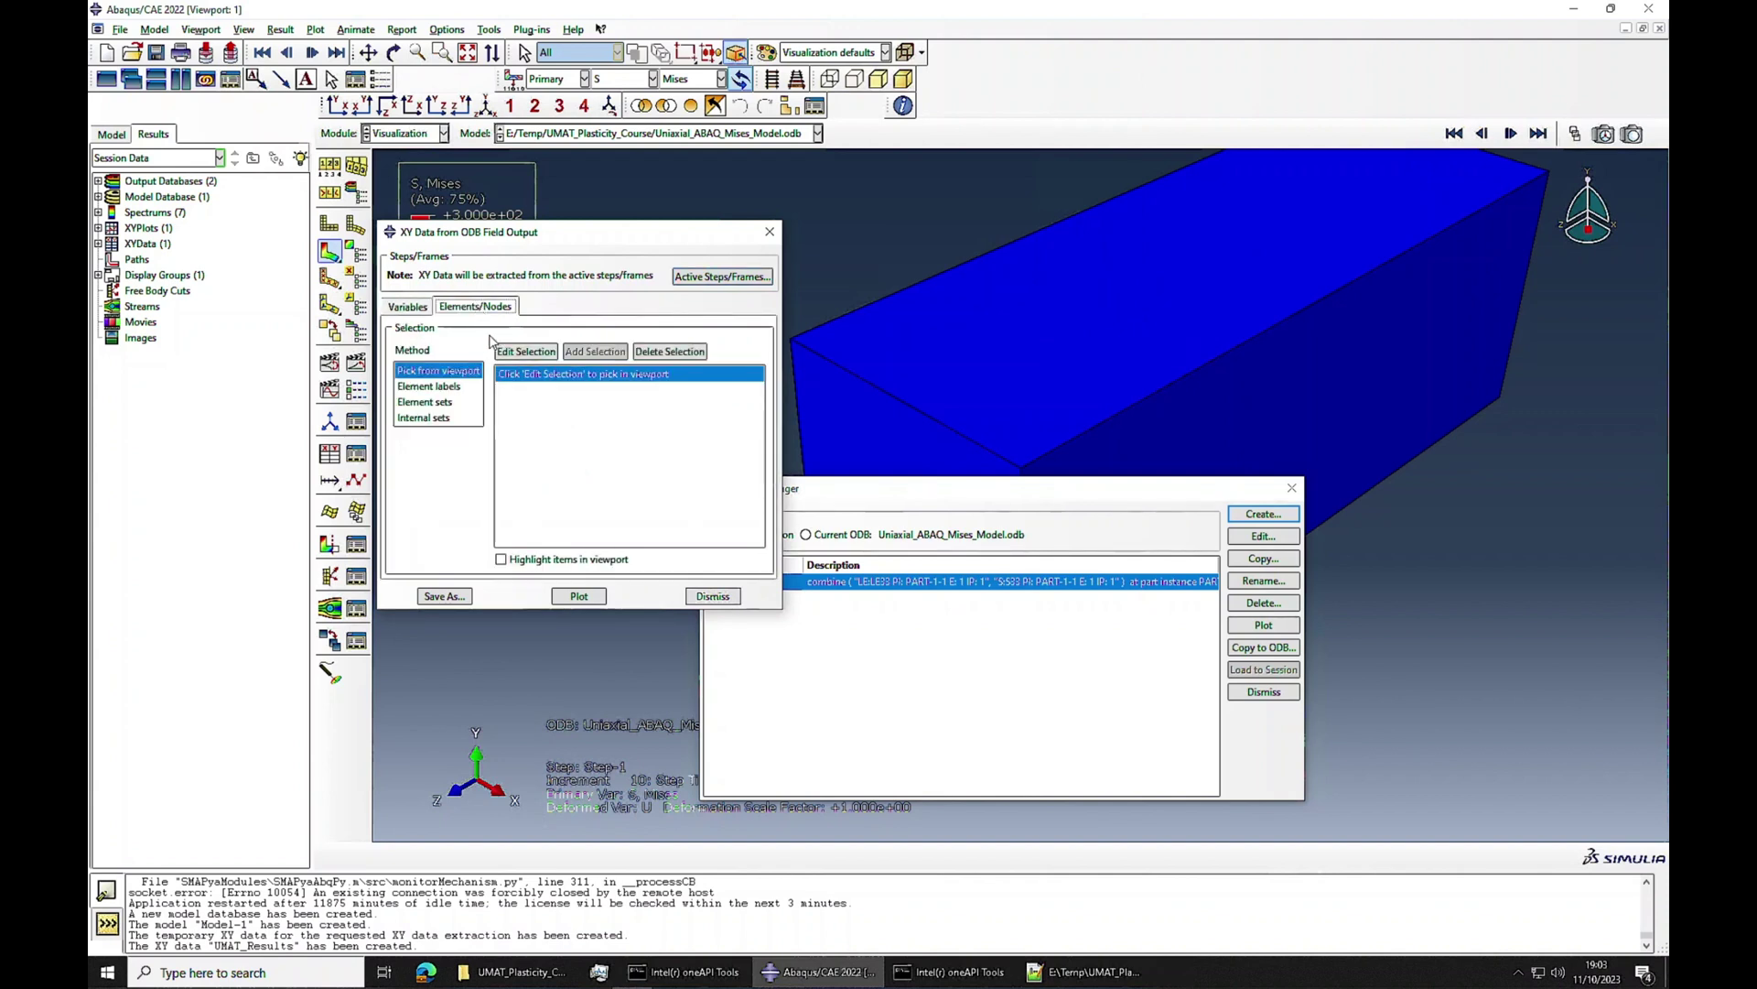
left_click(526, 351)
left_click(1107, 366)
left_click(607, 853)
left_click(444, 596)
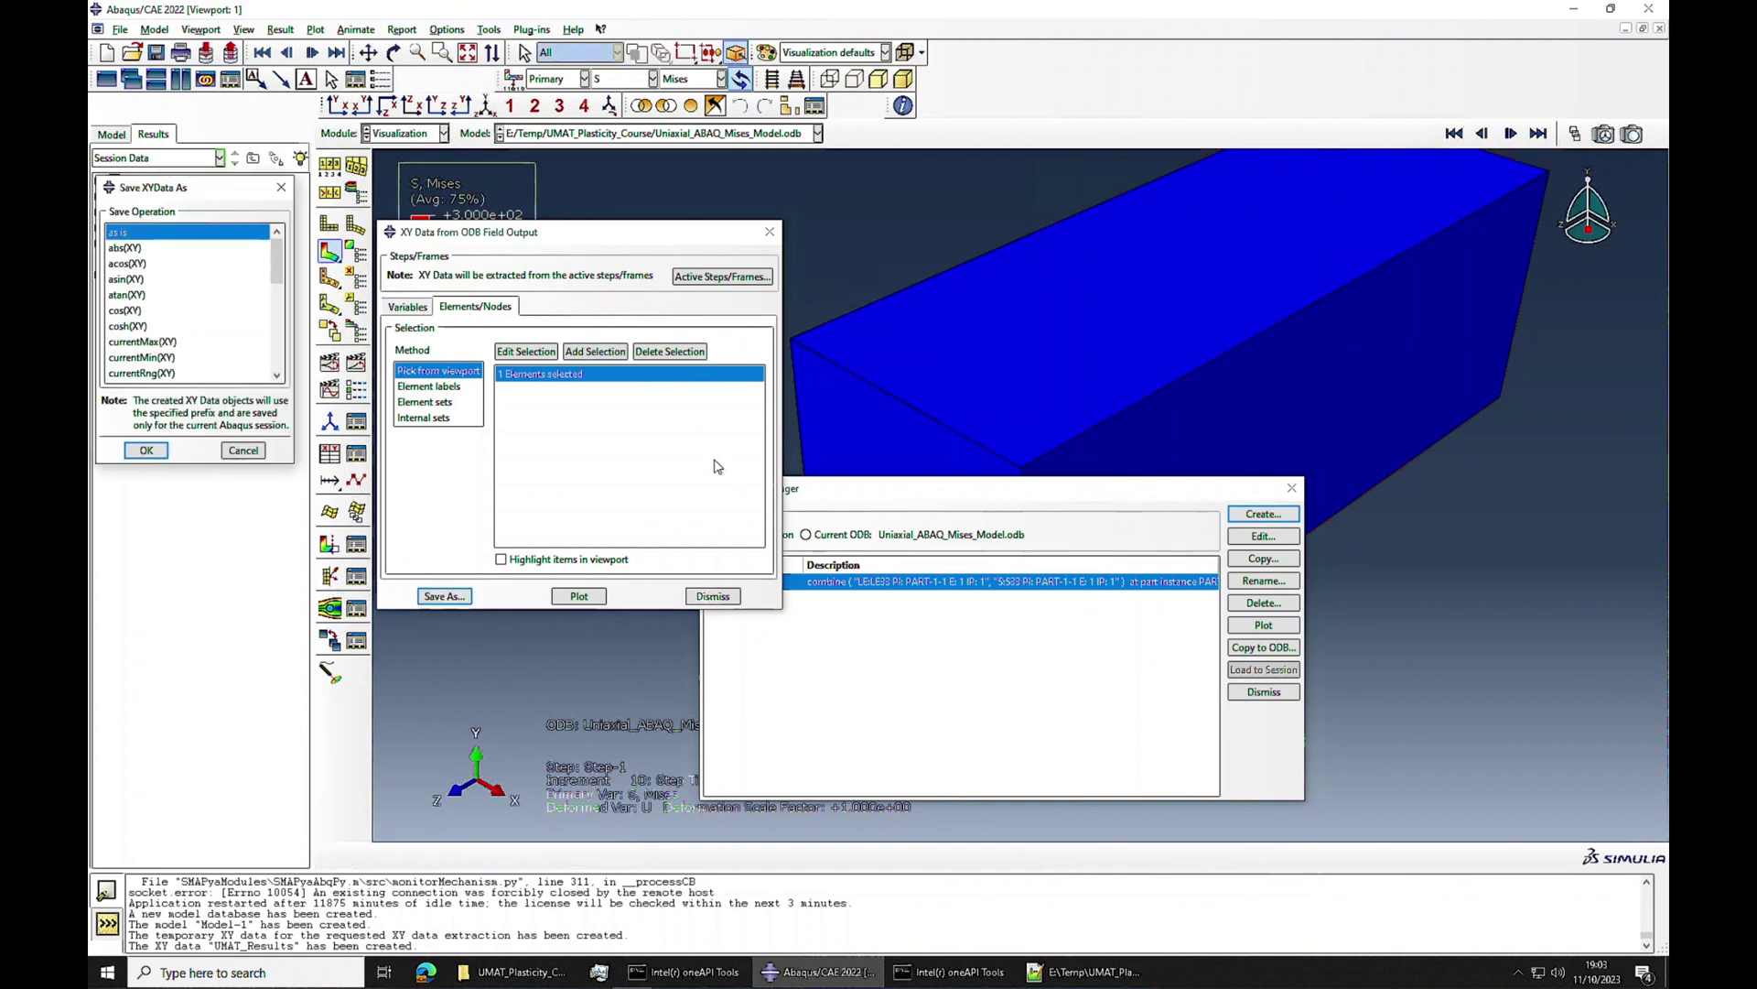
left_click(137, 457)
Combine LE:LE33 and S:S33 with combine() and save the result as ABAQUS_Model_Result
left_click(1263, 514)
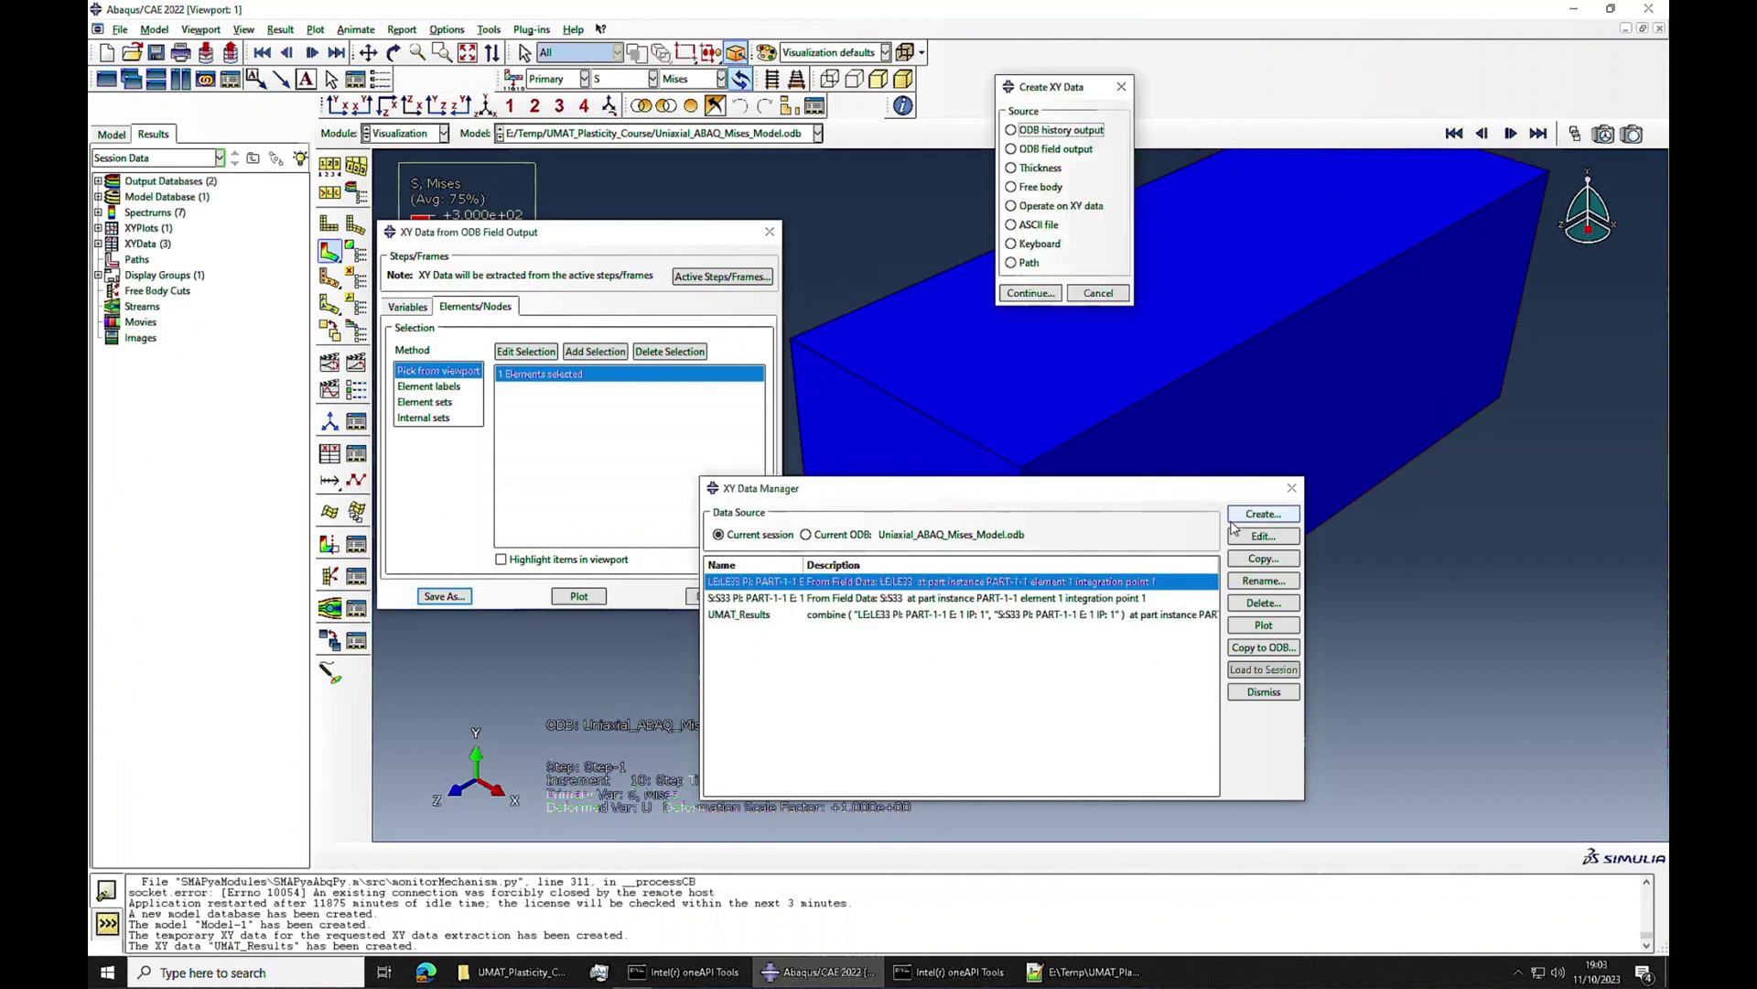
left_click(1054, 206)
left_click(1030, 293)
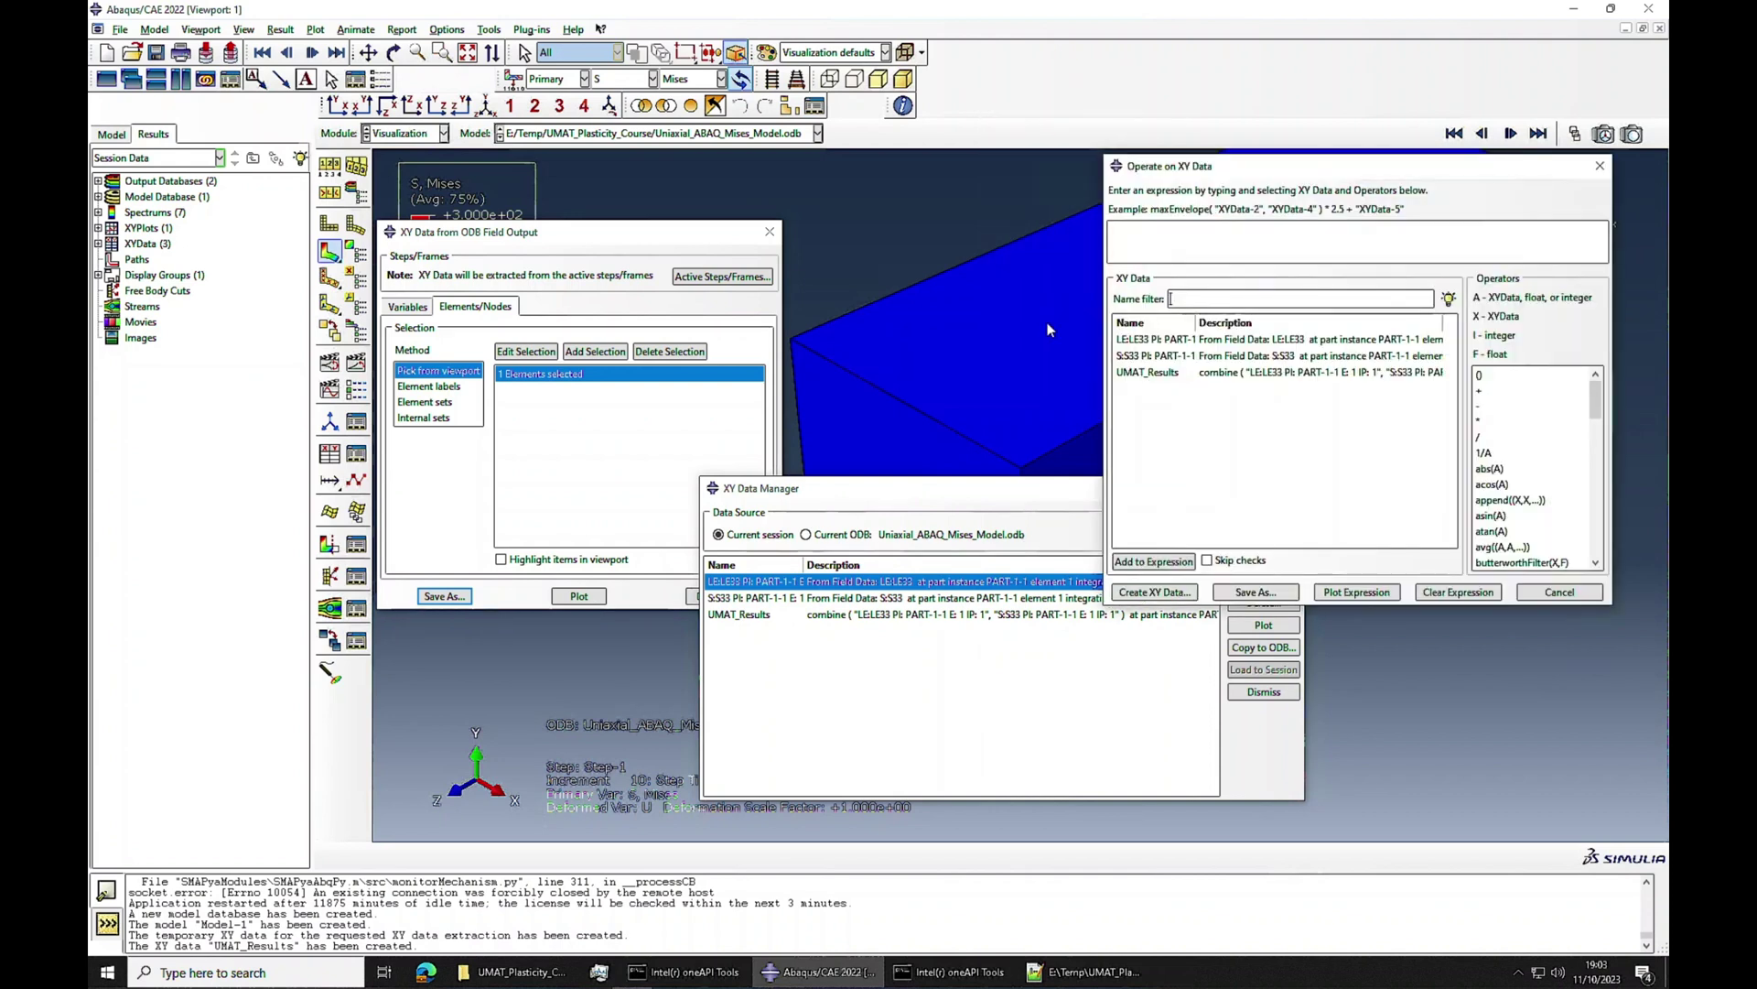
scroll(1547, 499, "down", 2)
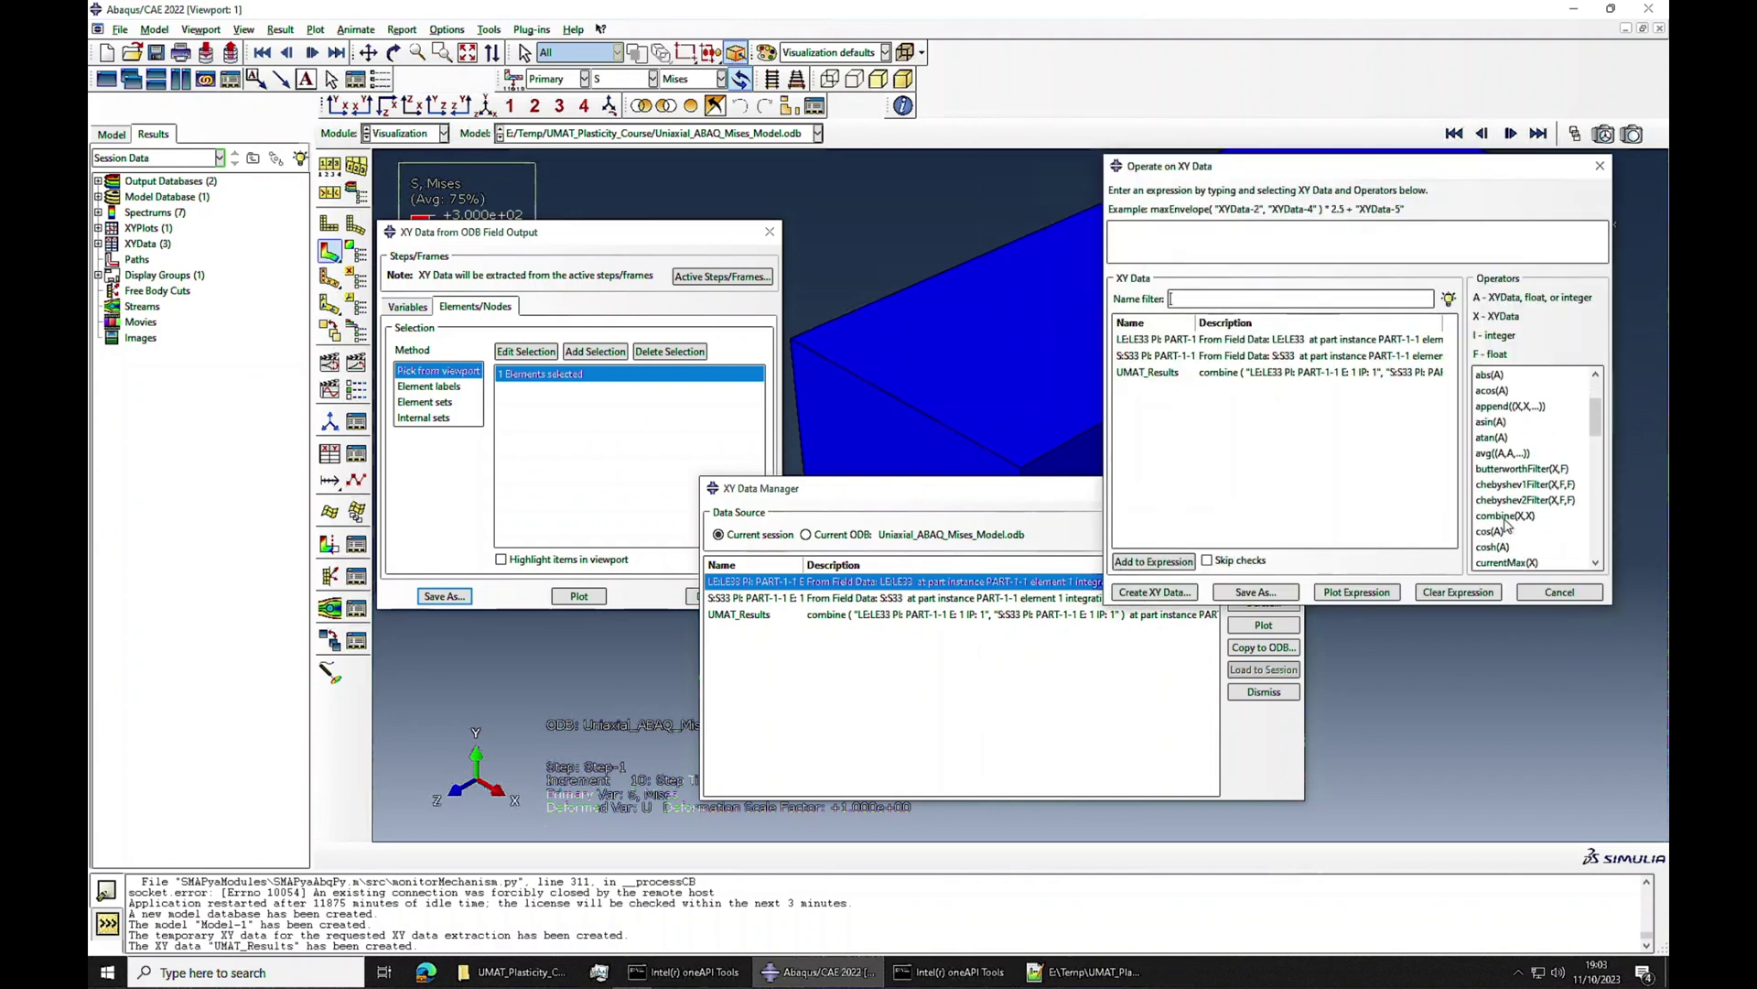
left_click(1506, 515)
double_click(1128, 340)
double_click(1132, 356)
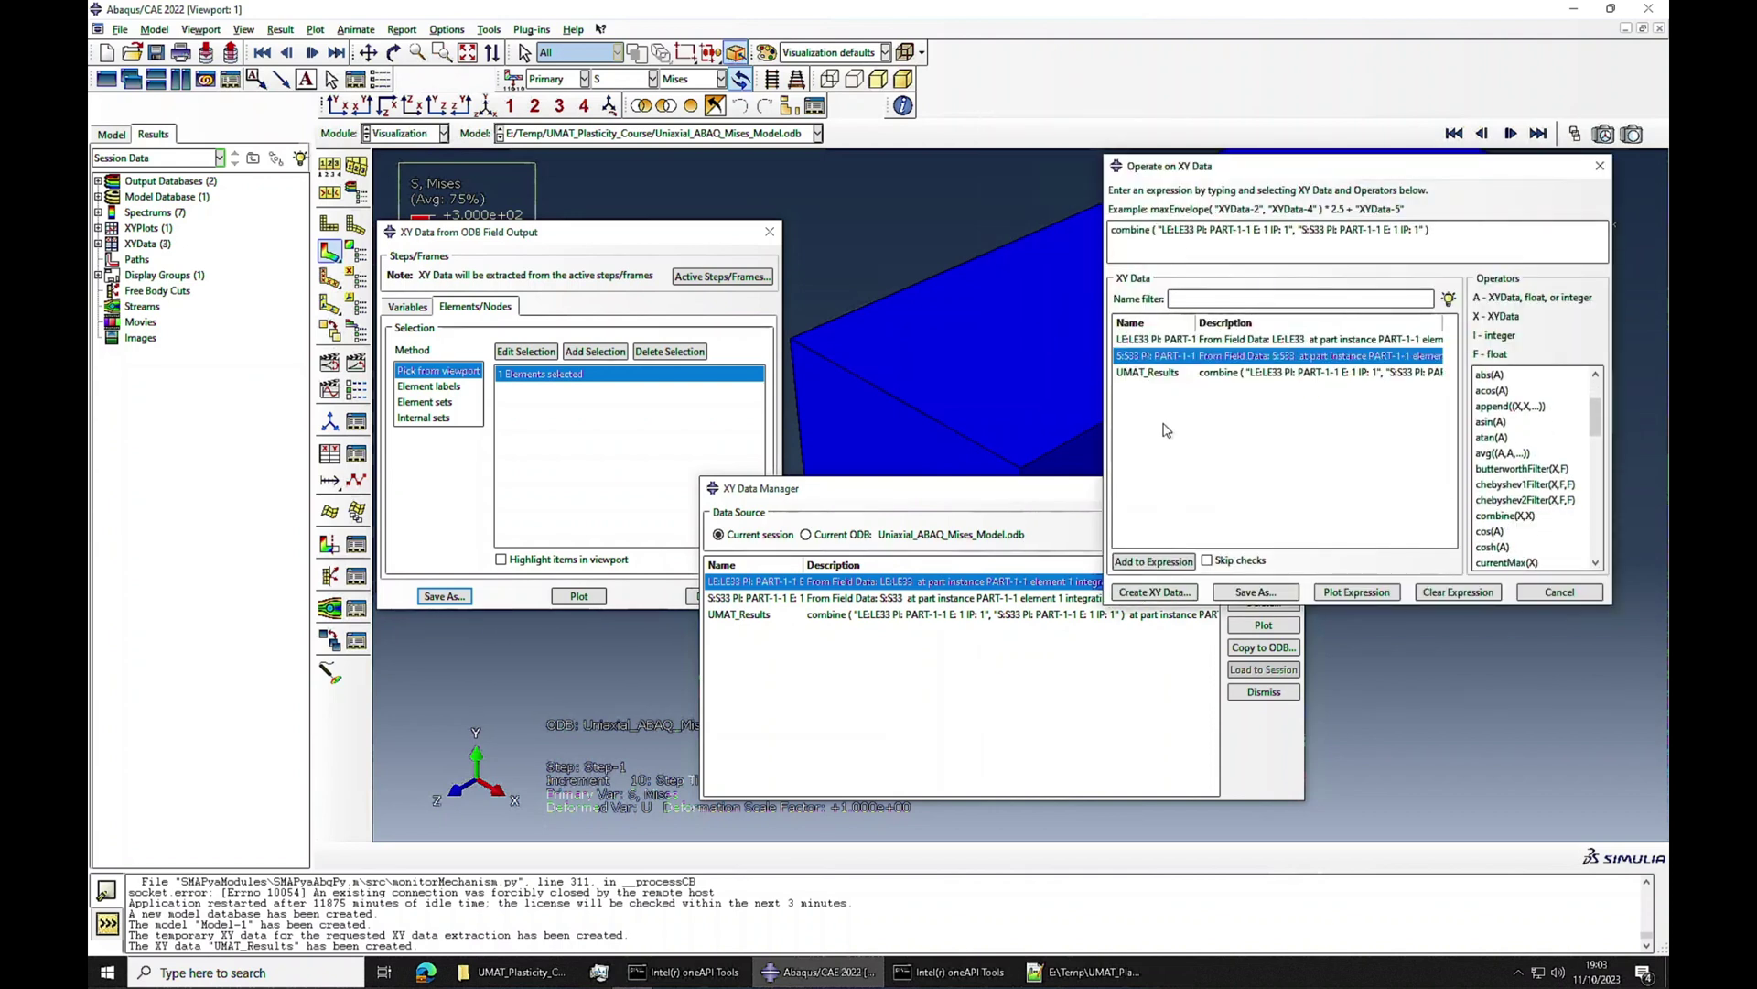
left_click(1227, 595)
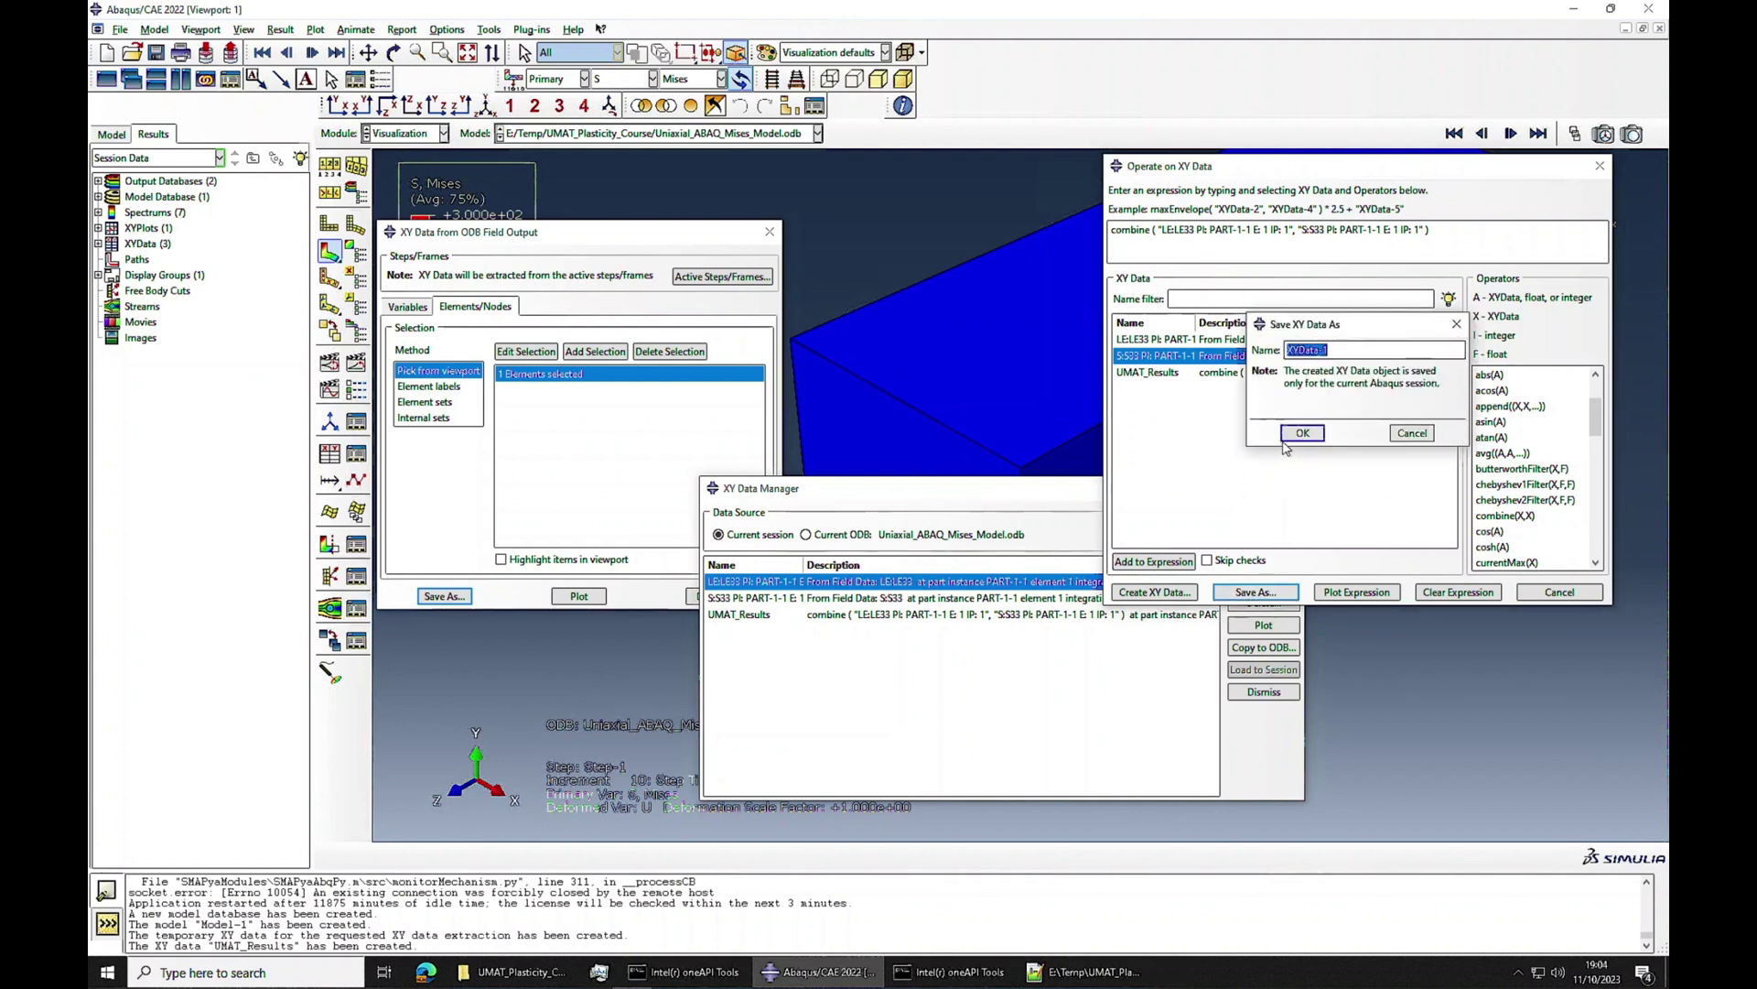
type("D")
type("AB")
type("AQUS")
type("_Model")
type("_Result")
left_click(1289, 438)
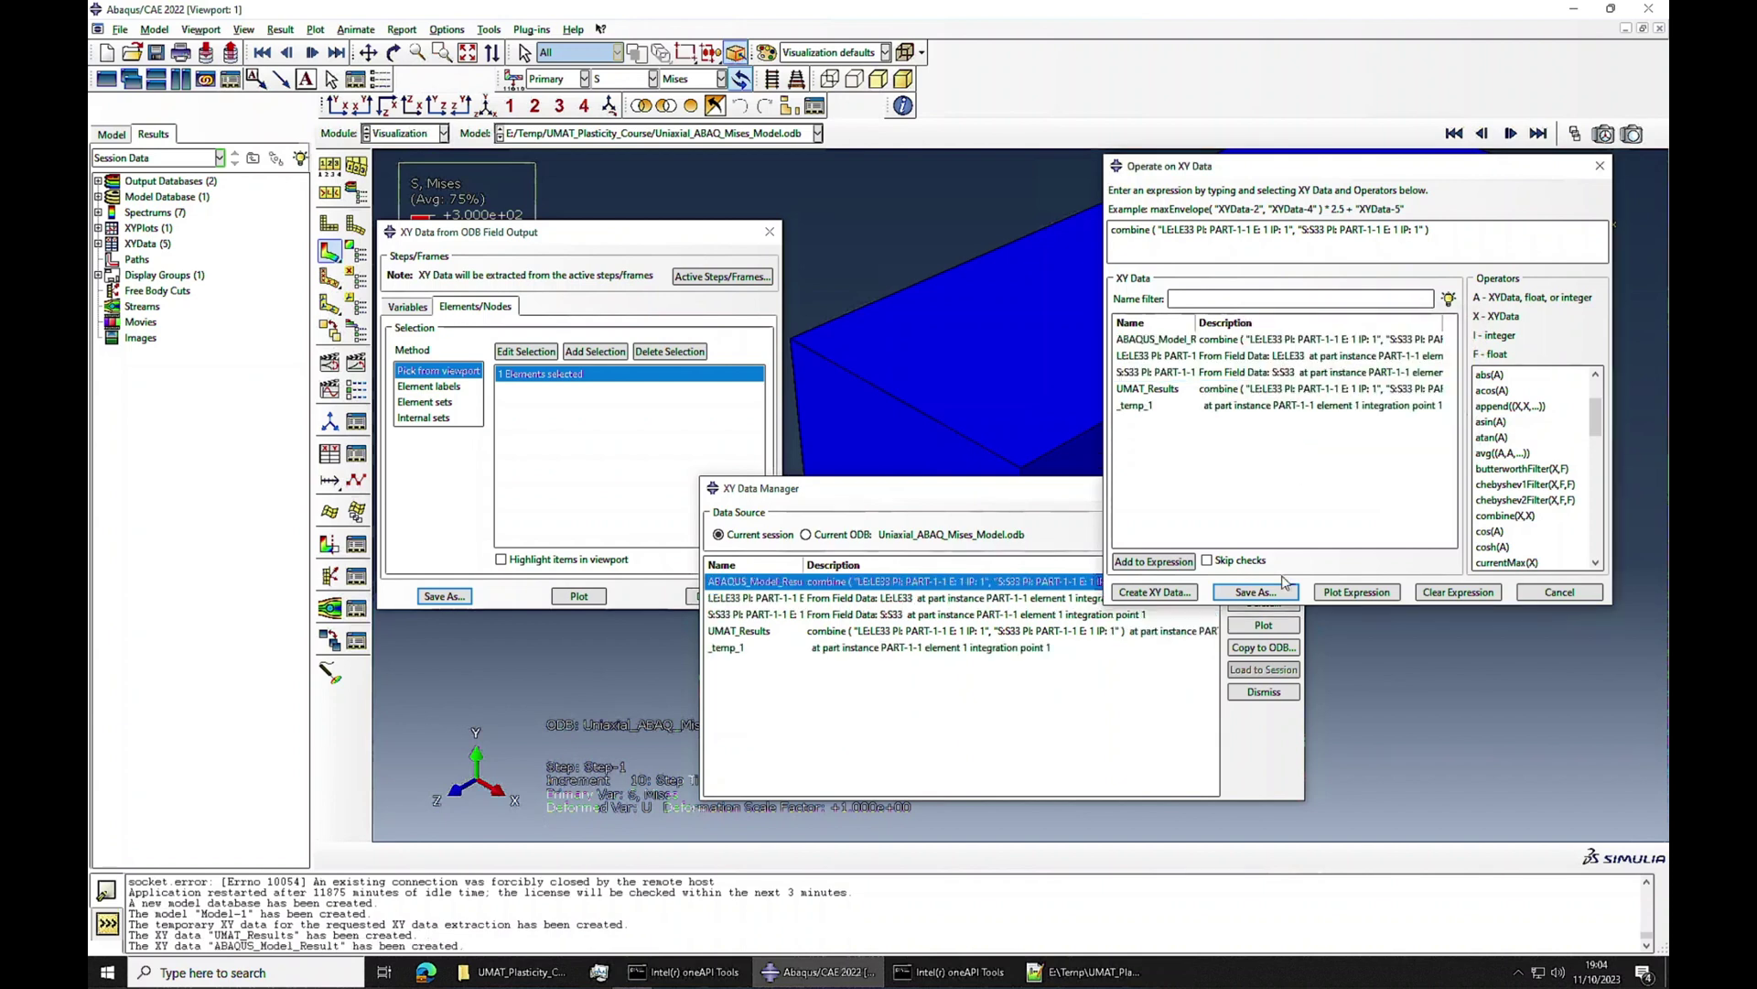
left_click(1559, 591)
Delete the raw LE:LE33 and S:S33 data sets and dismiss the field output dialog
left_click(754, 599)
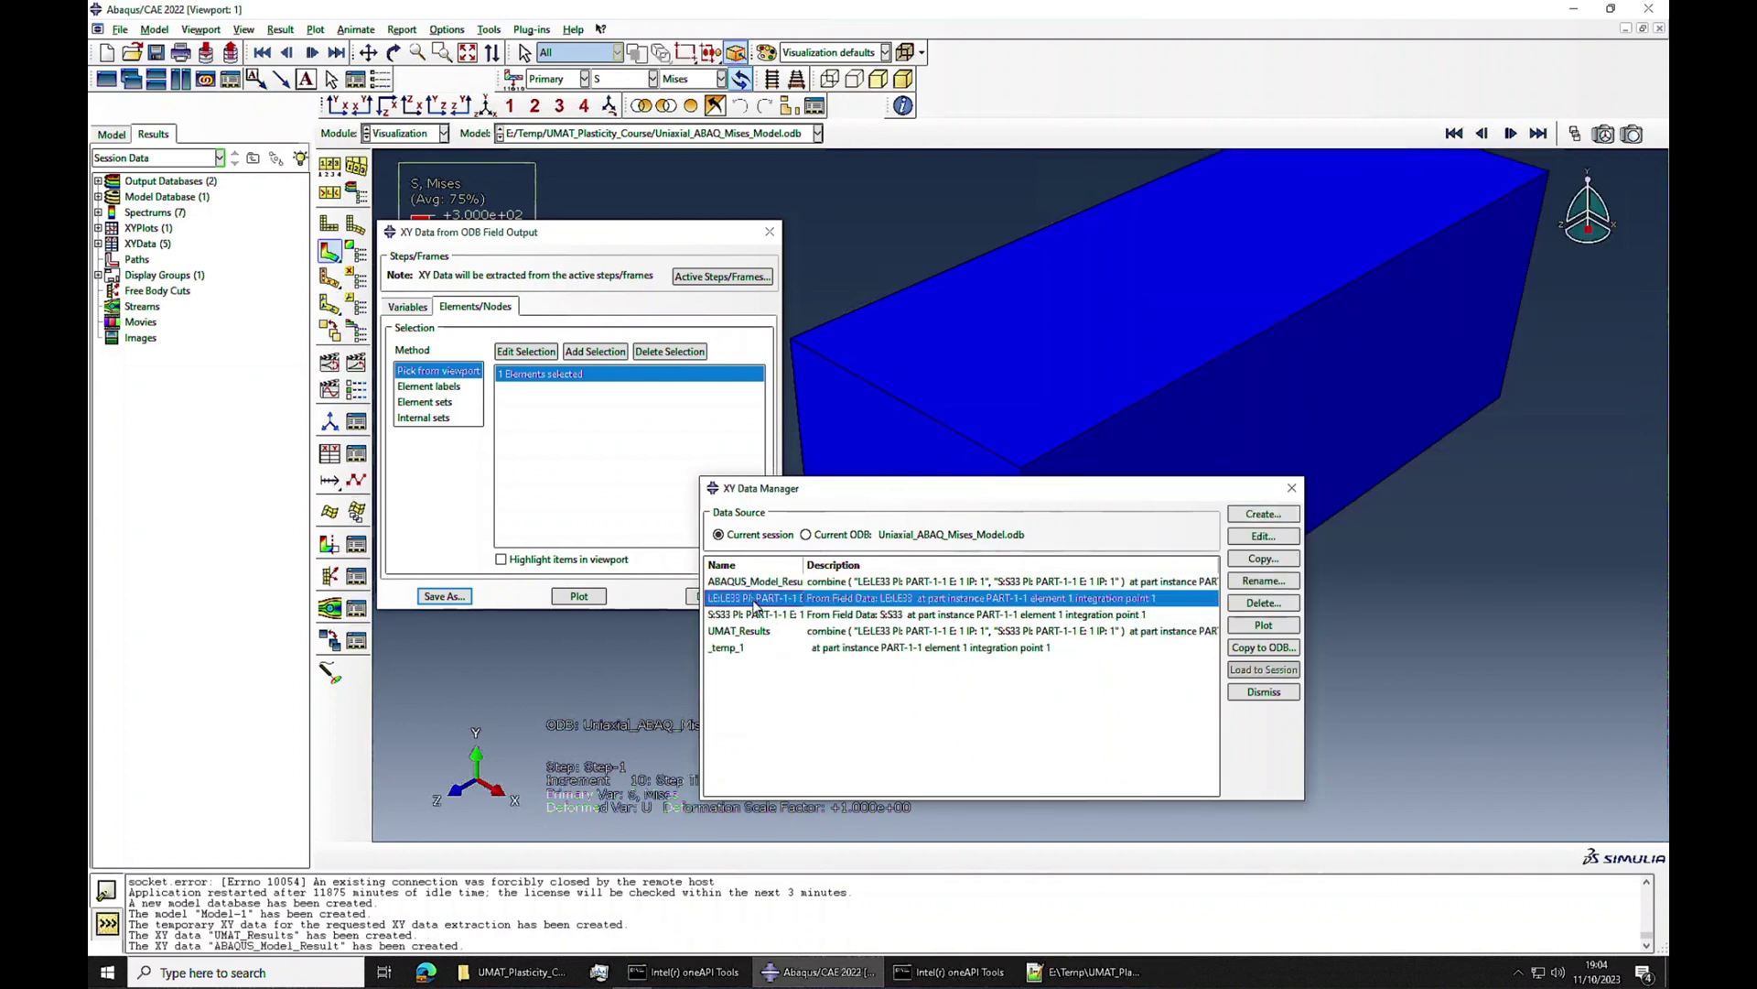
left_click(755, 614, "shift")
left_click(1248, 602)
left_click(844, 516)
left_click(693, 596)
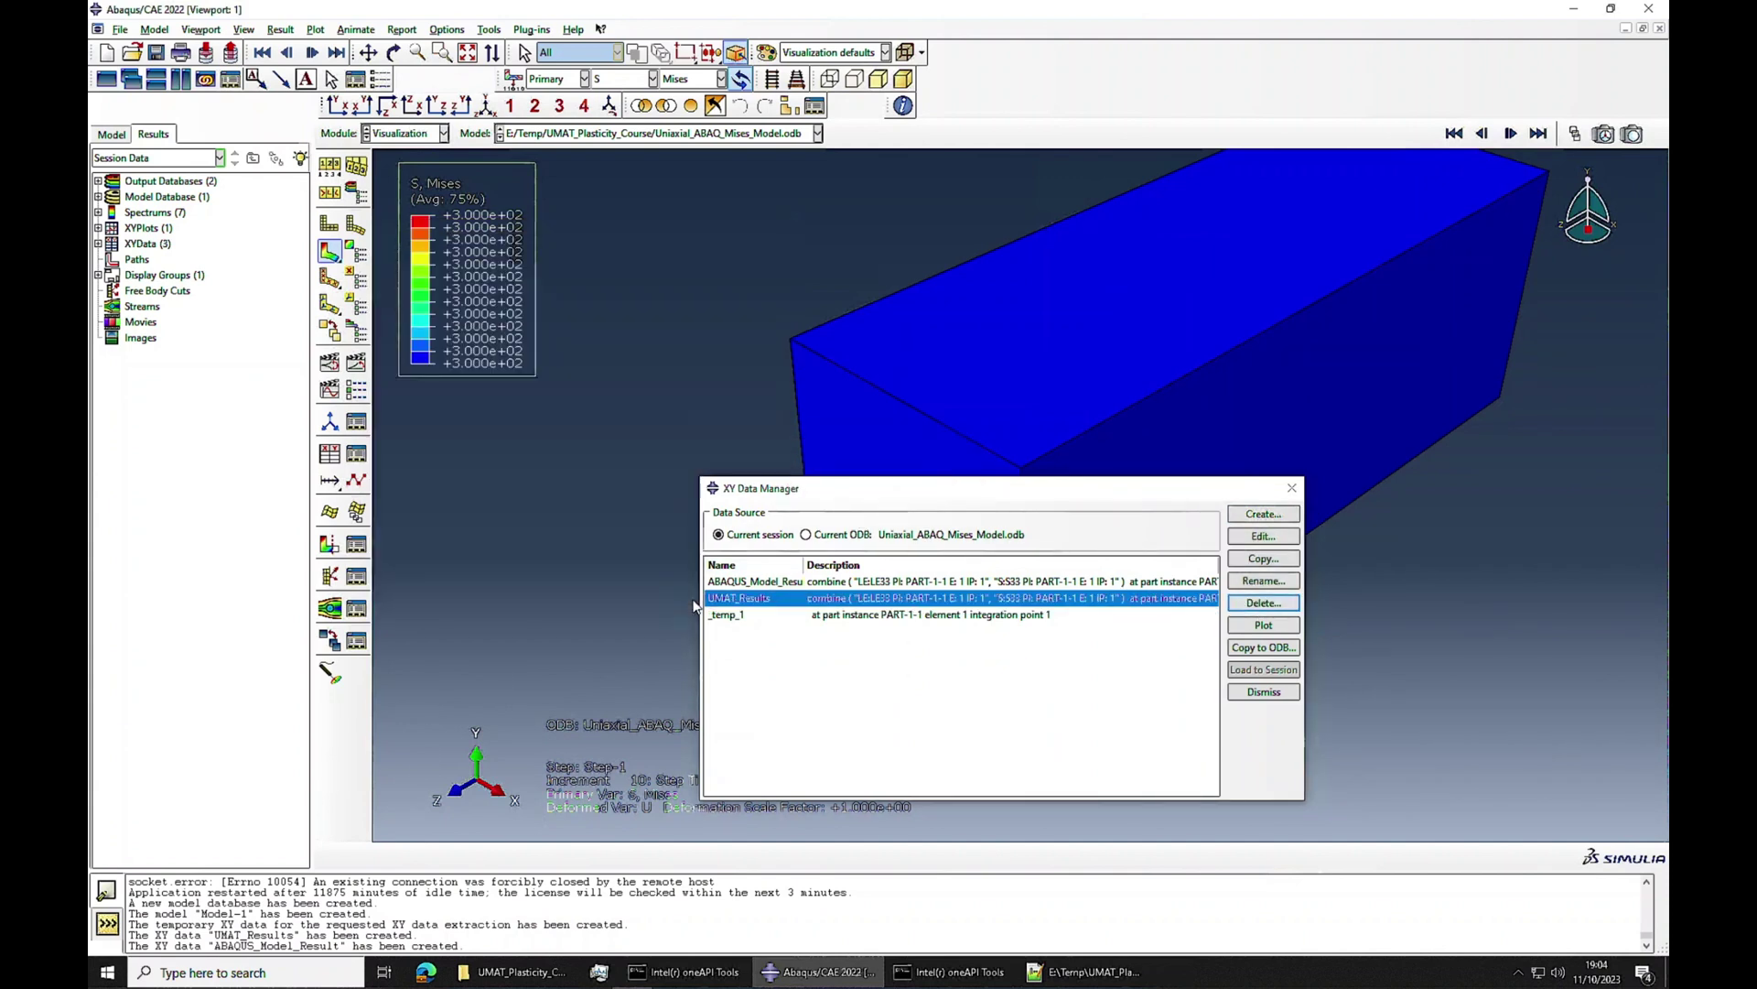
Plot UMAT_Results and ABAQUS_Model_Result together on one stress-strain graph
left_click(1261, 626)
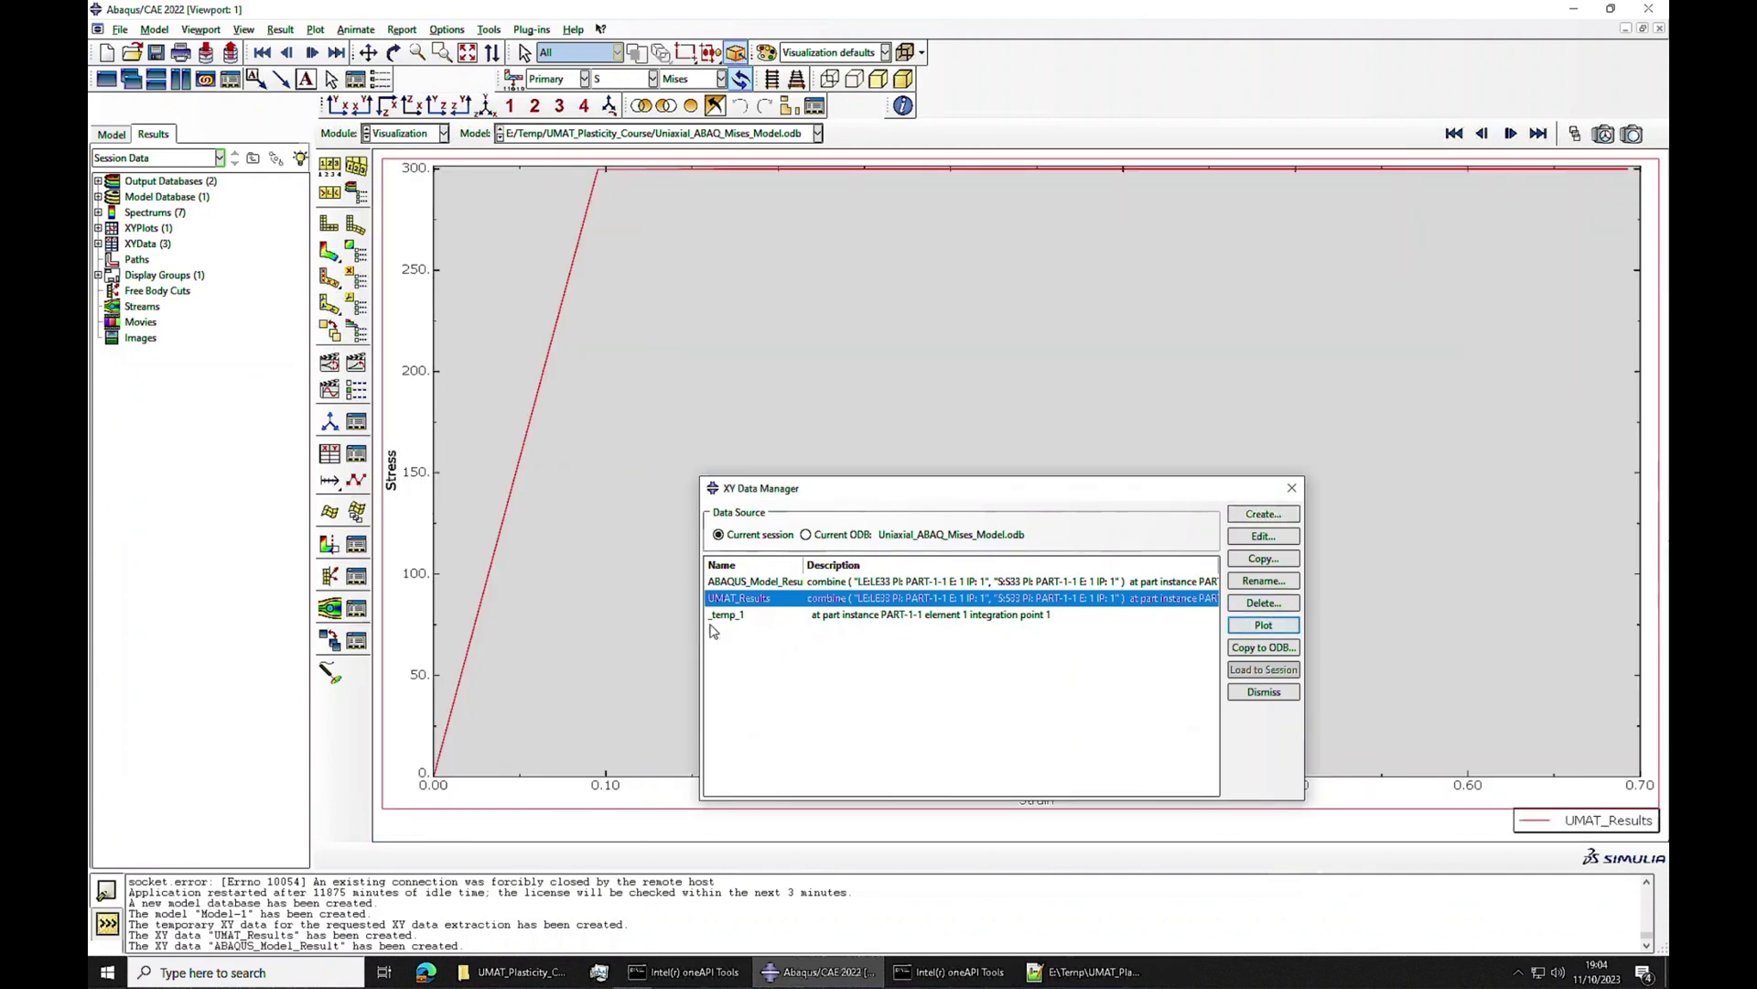
left_click(757, 583, "ctrl")
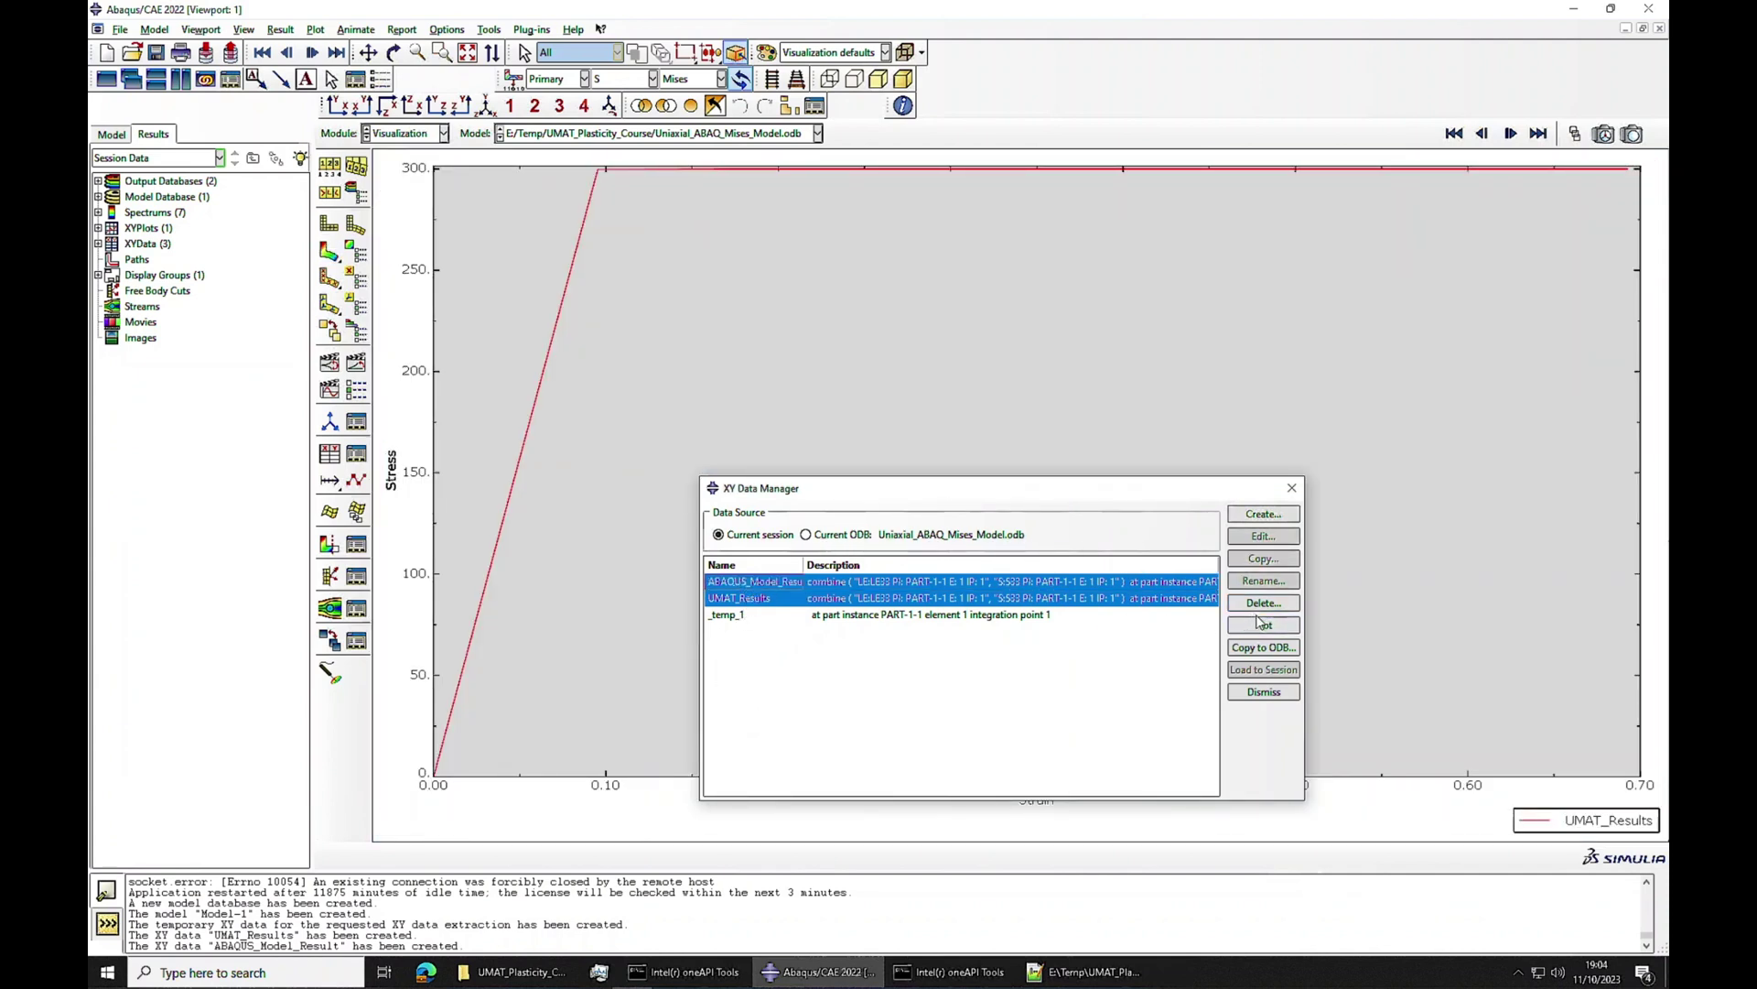
left_click(1242, 626)
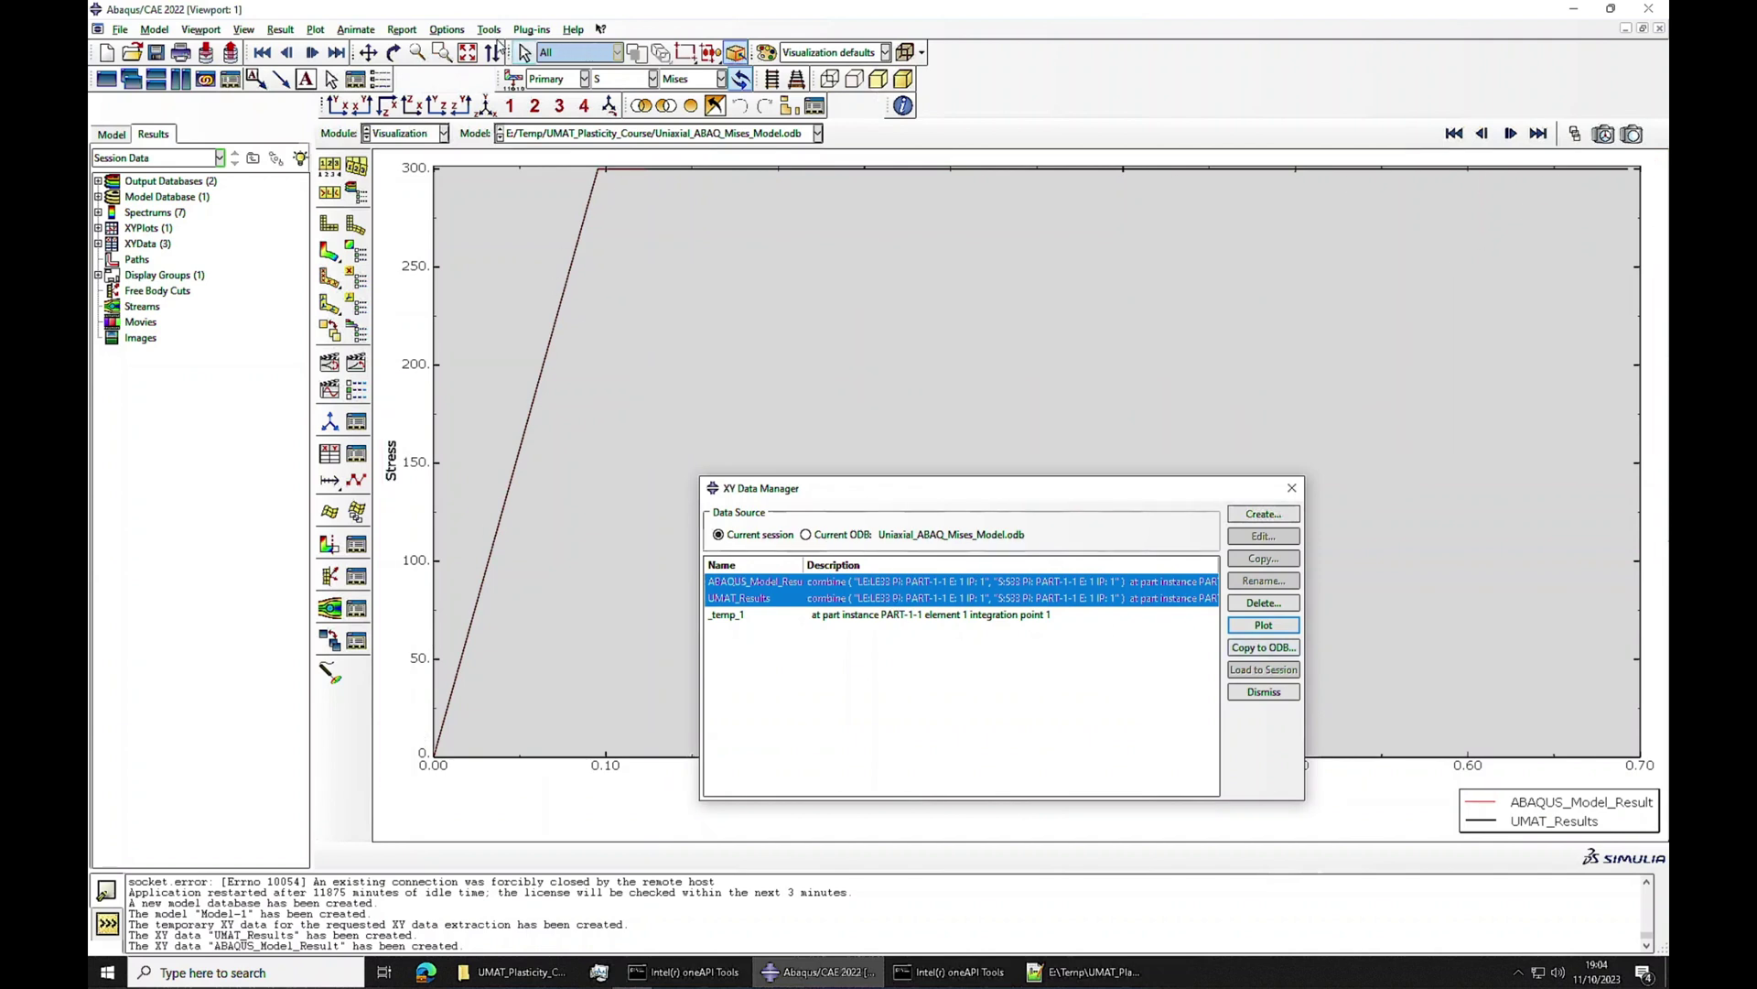
left_click(489, 30)
In Curve Options, turn on Large triangle symbols for the UMAT_Results curve
mouse_move(447, 31)
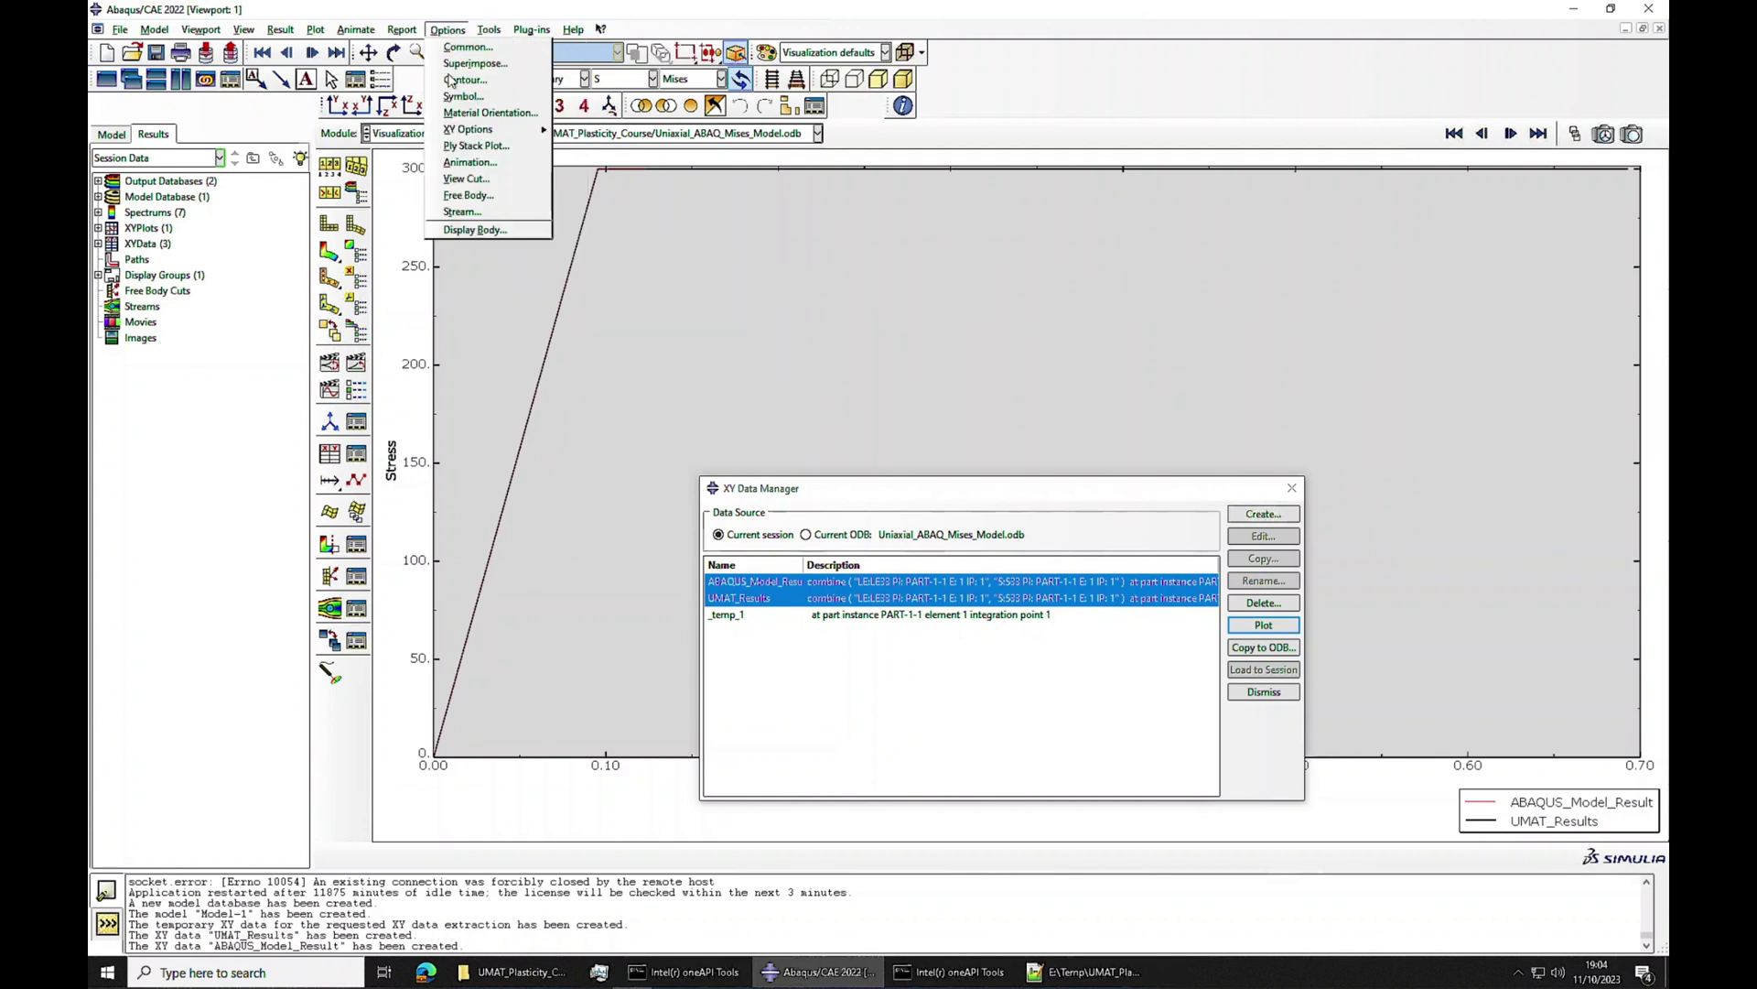
mouse_move(459, 130)
left_click(591, 195)
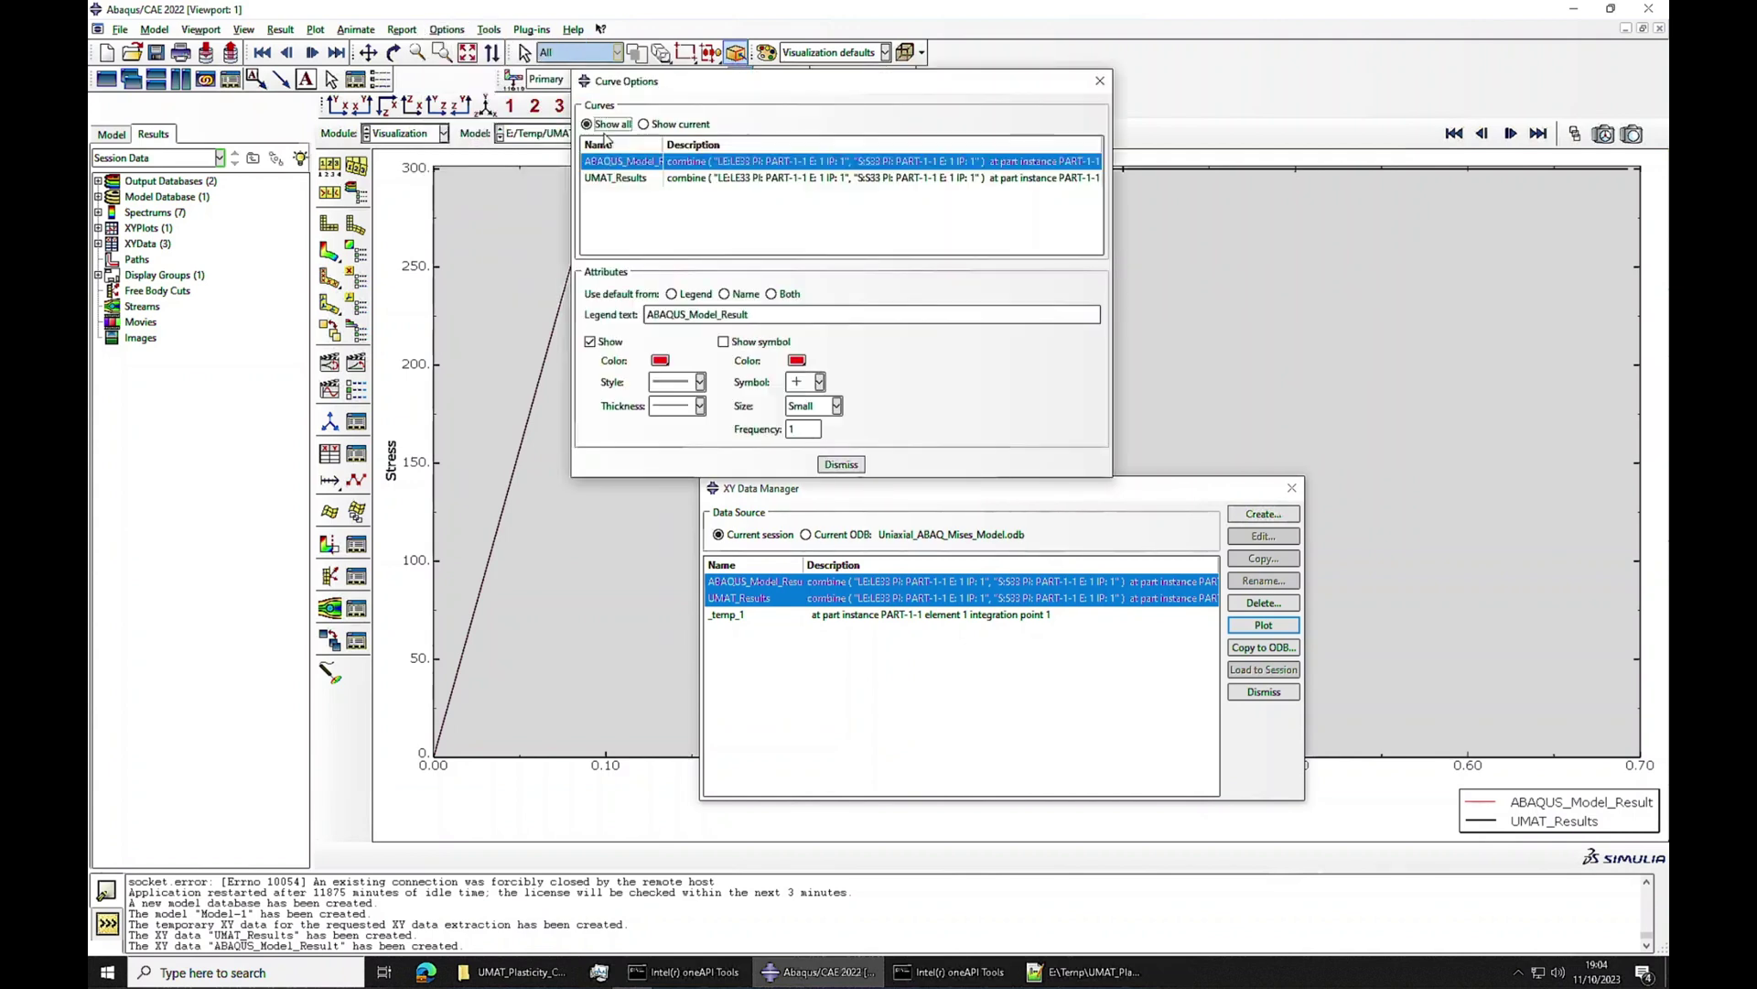
left_click(615, 179)
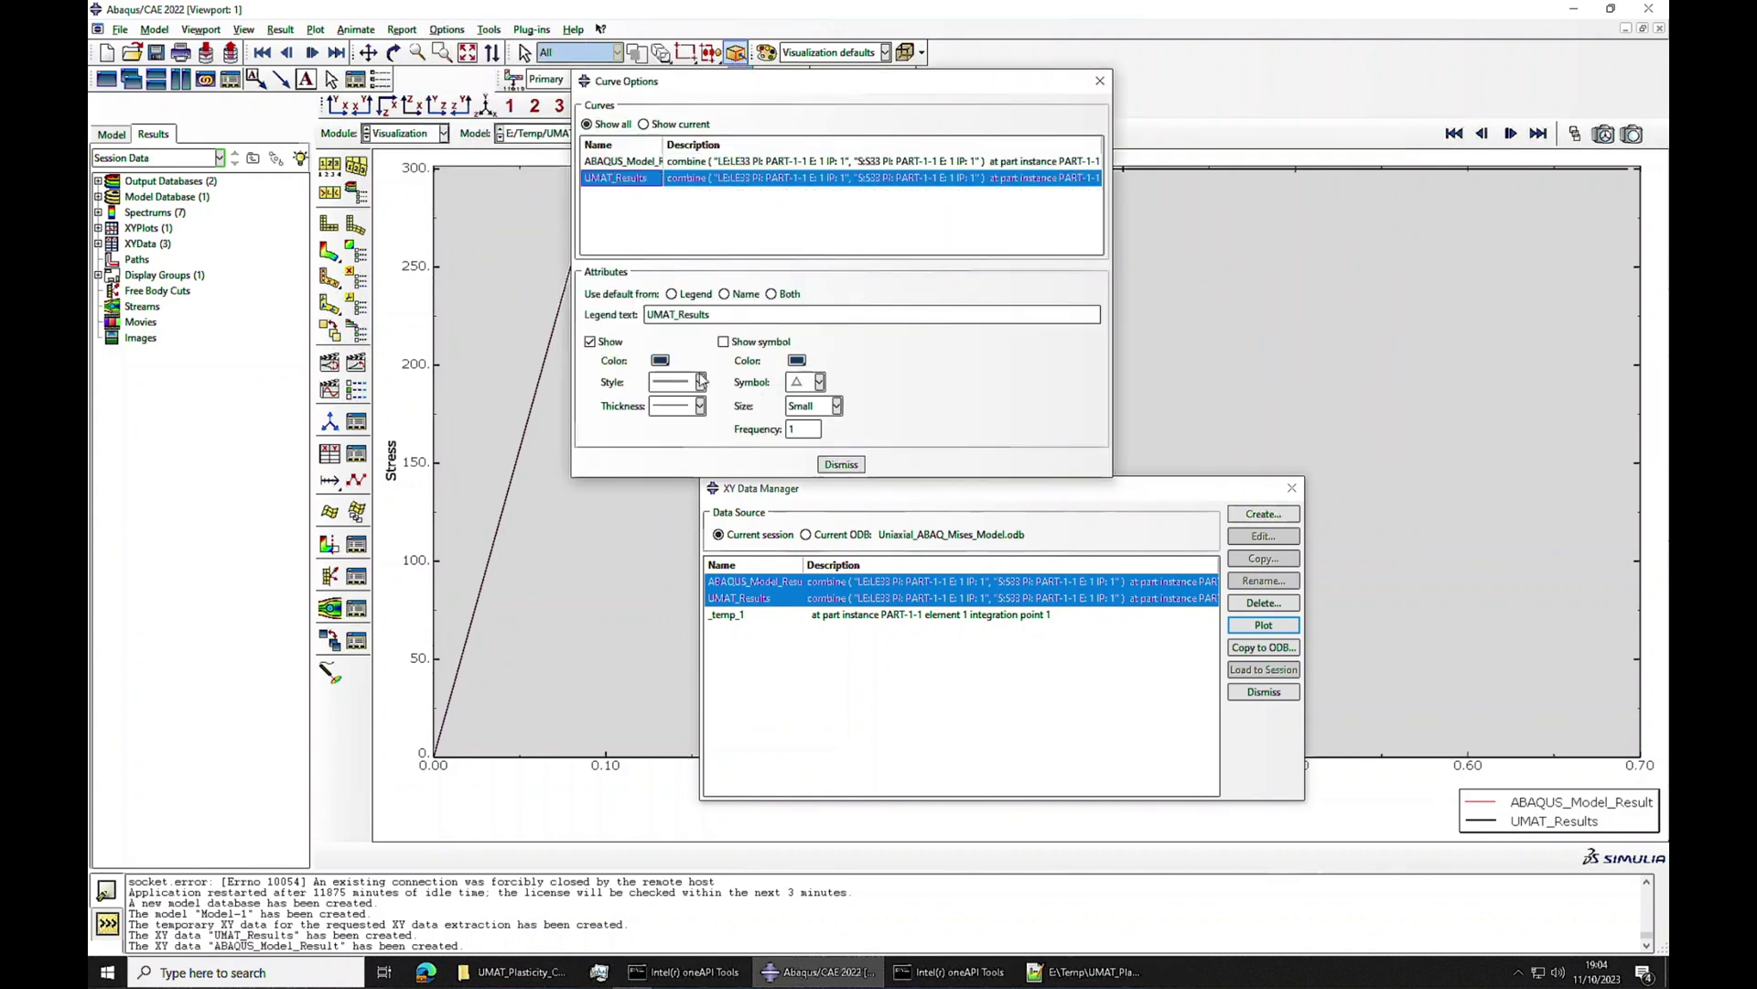
left_click(724, 342)
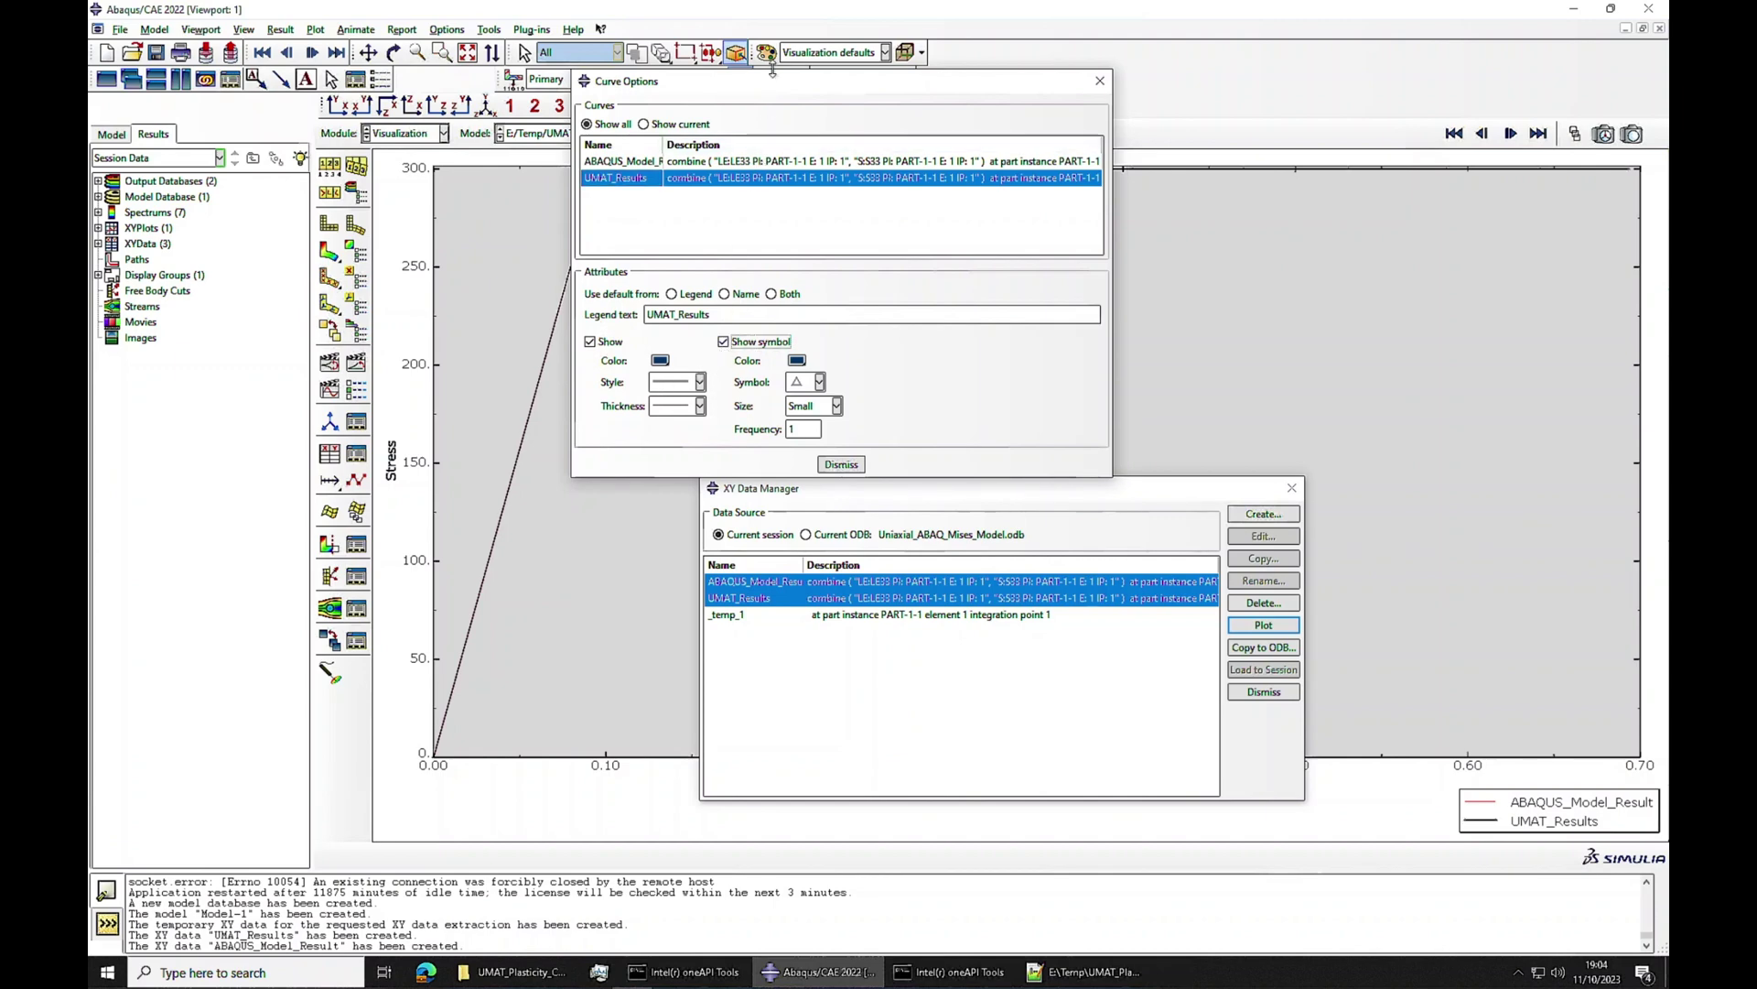
left_click_drag(815, 80, 1178, 349)
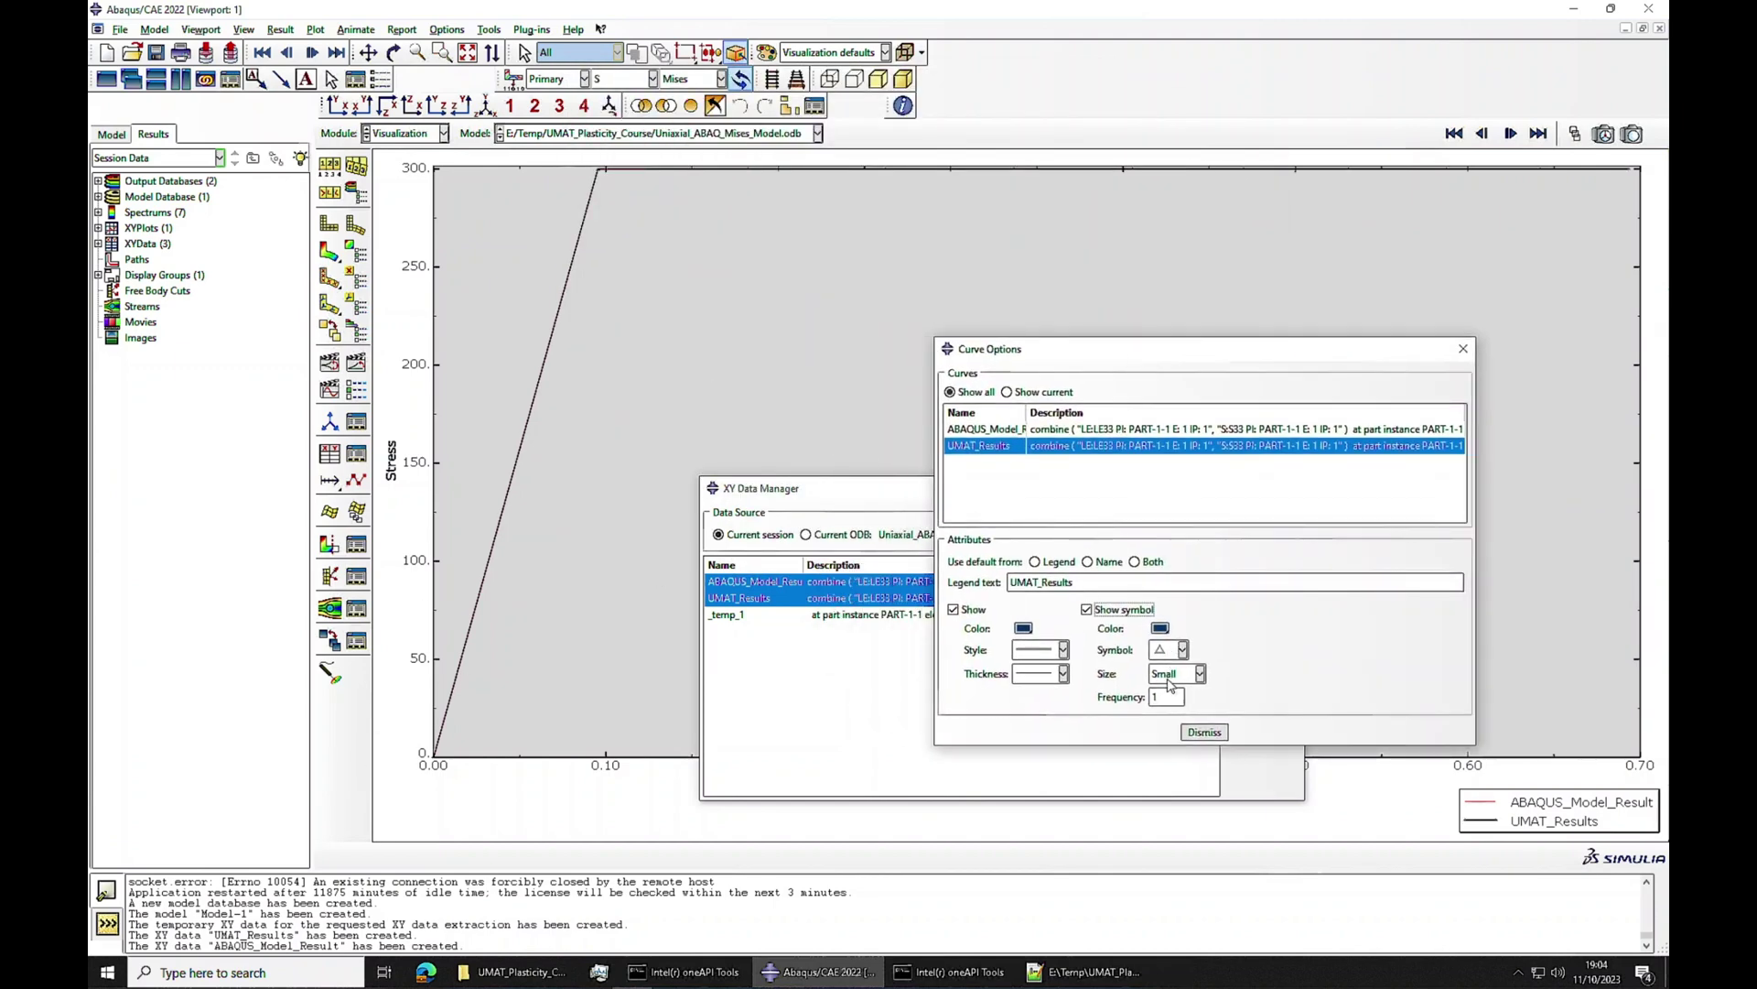
left_click(1191, 678)
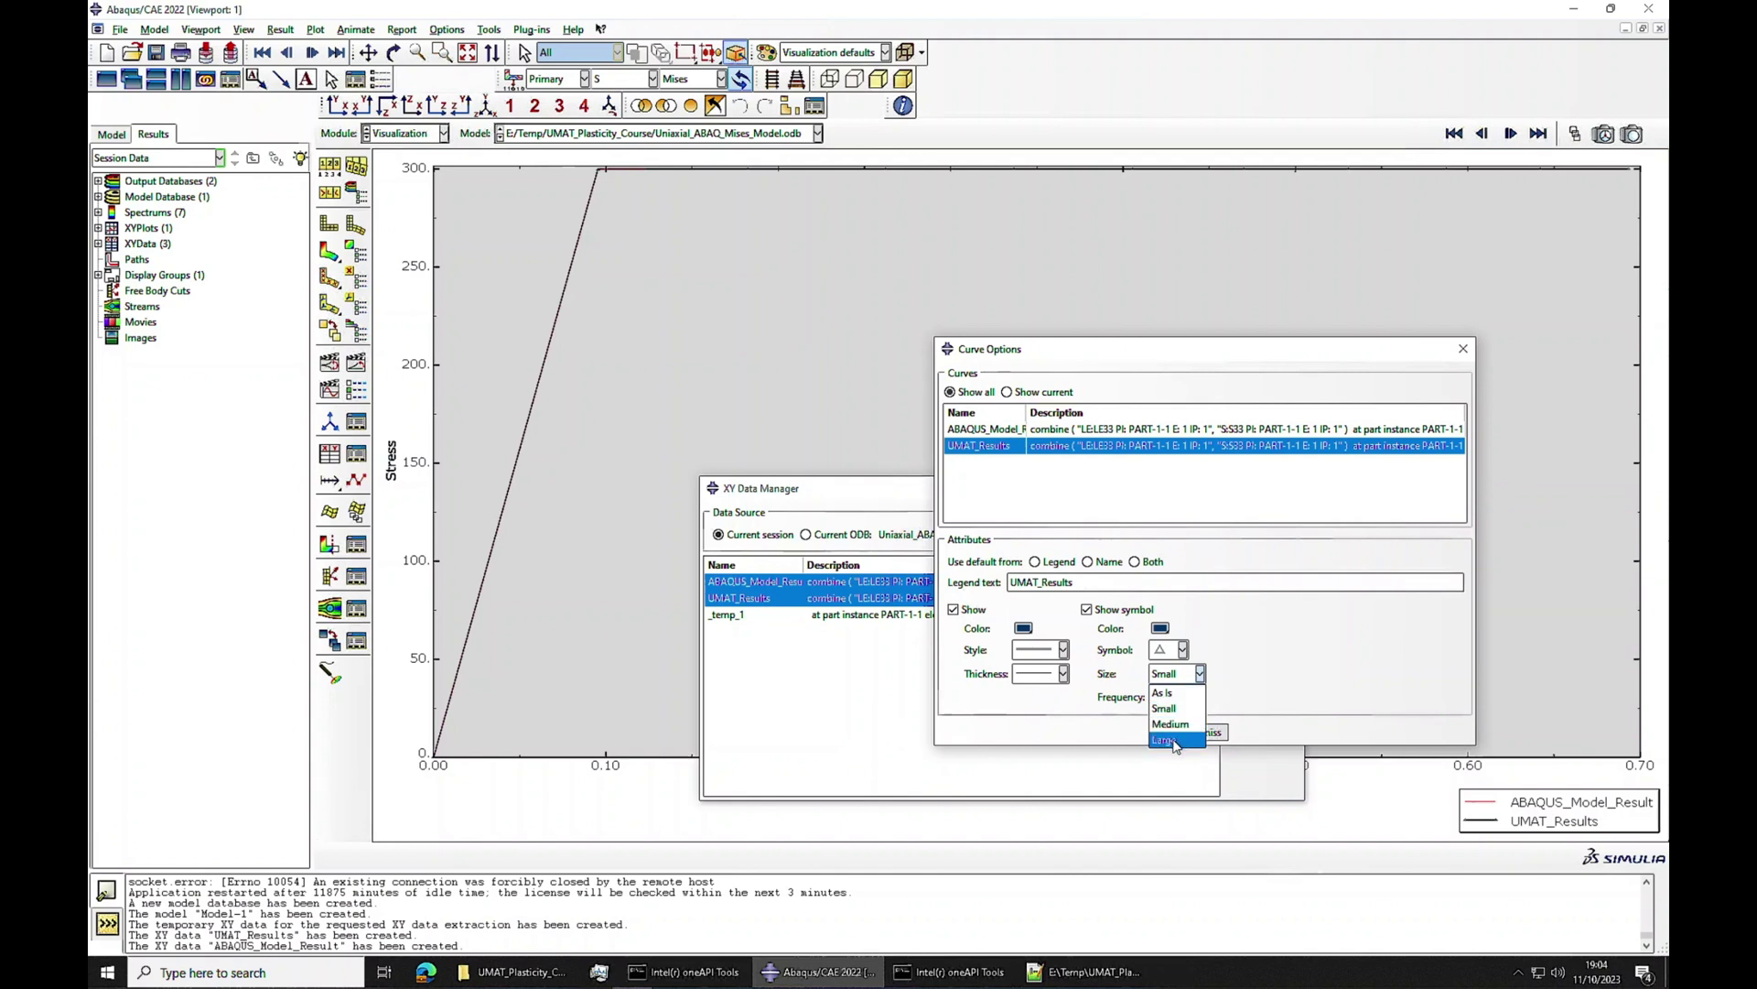
left_click(1171, 737)
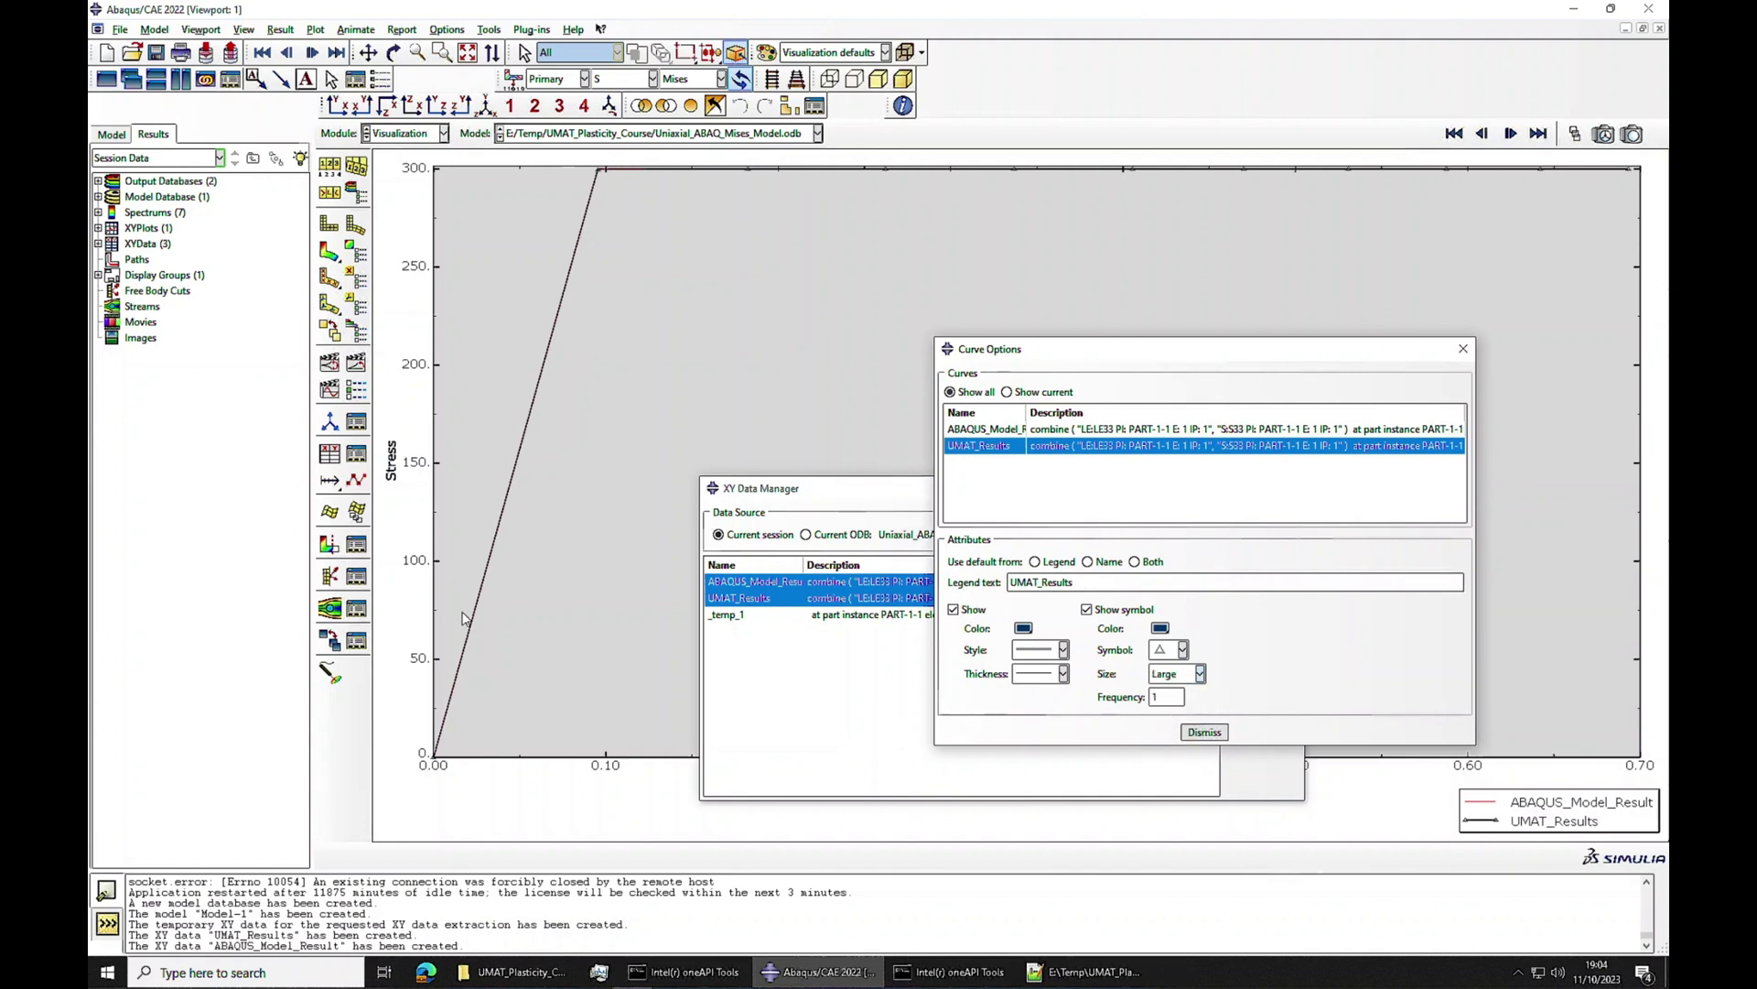
Dismiss the Curve Options dialog to view the overlaid UMAT and built-in curves
left_click(1205, 731)
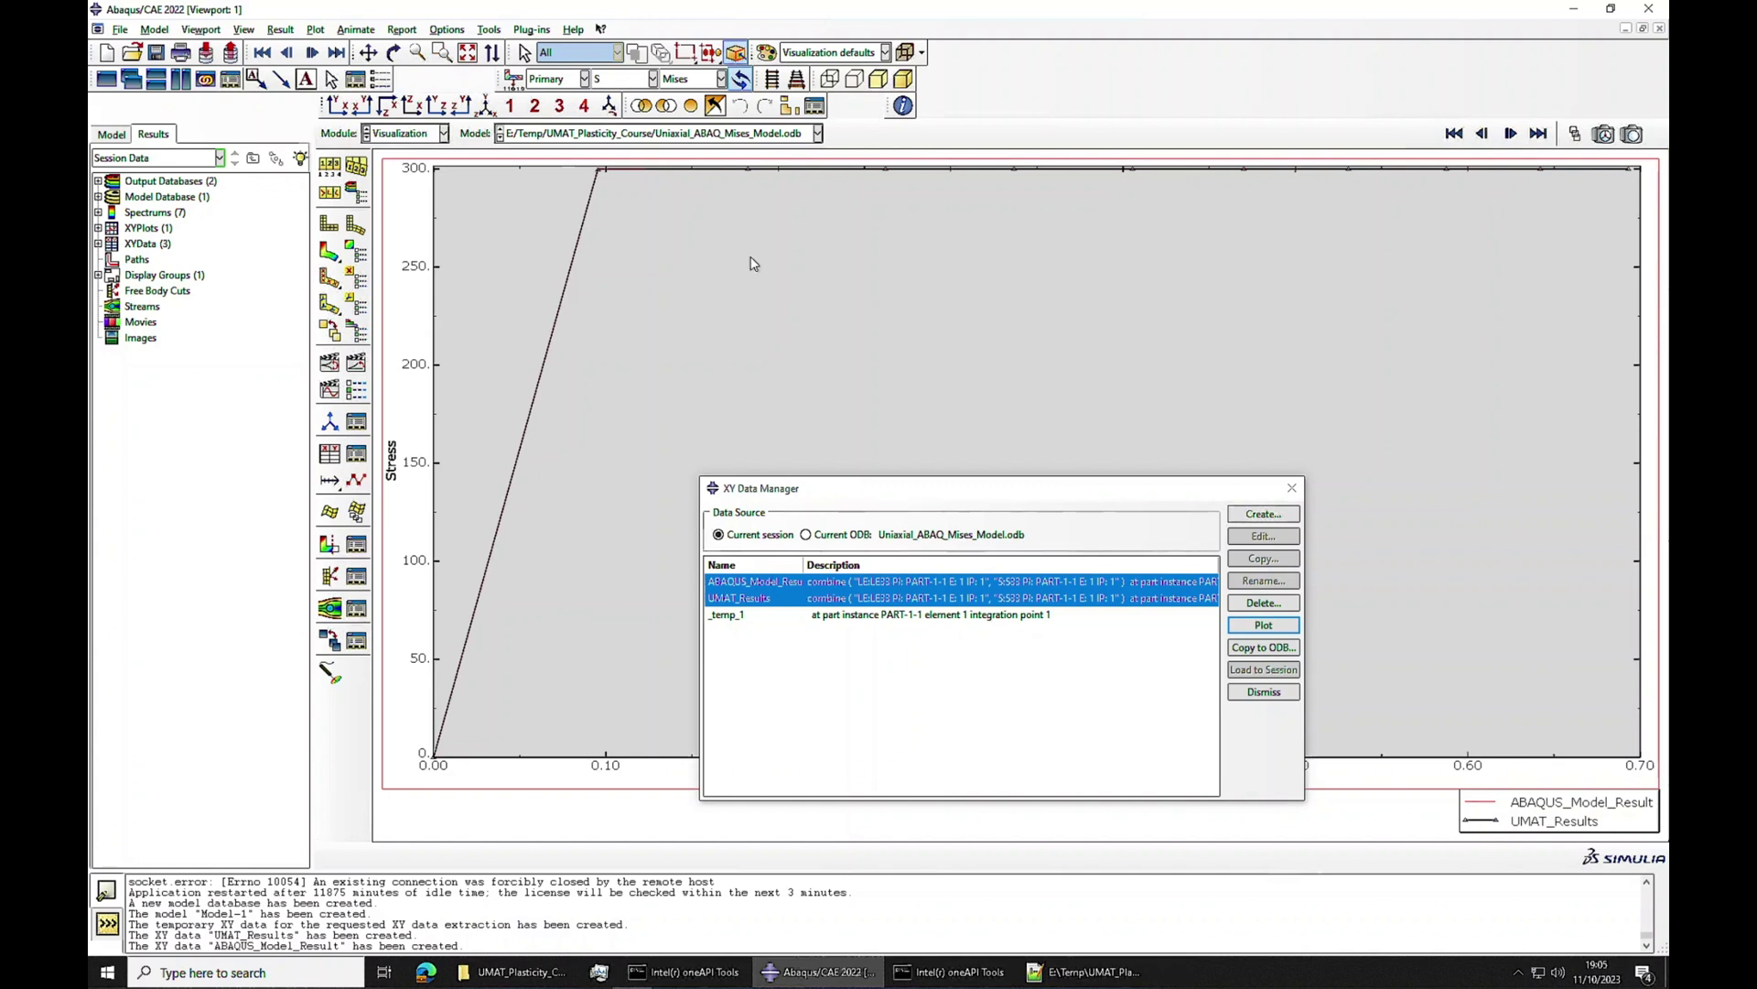
mouse_move(986, 8)
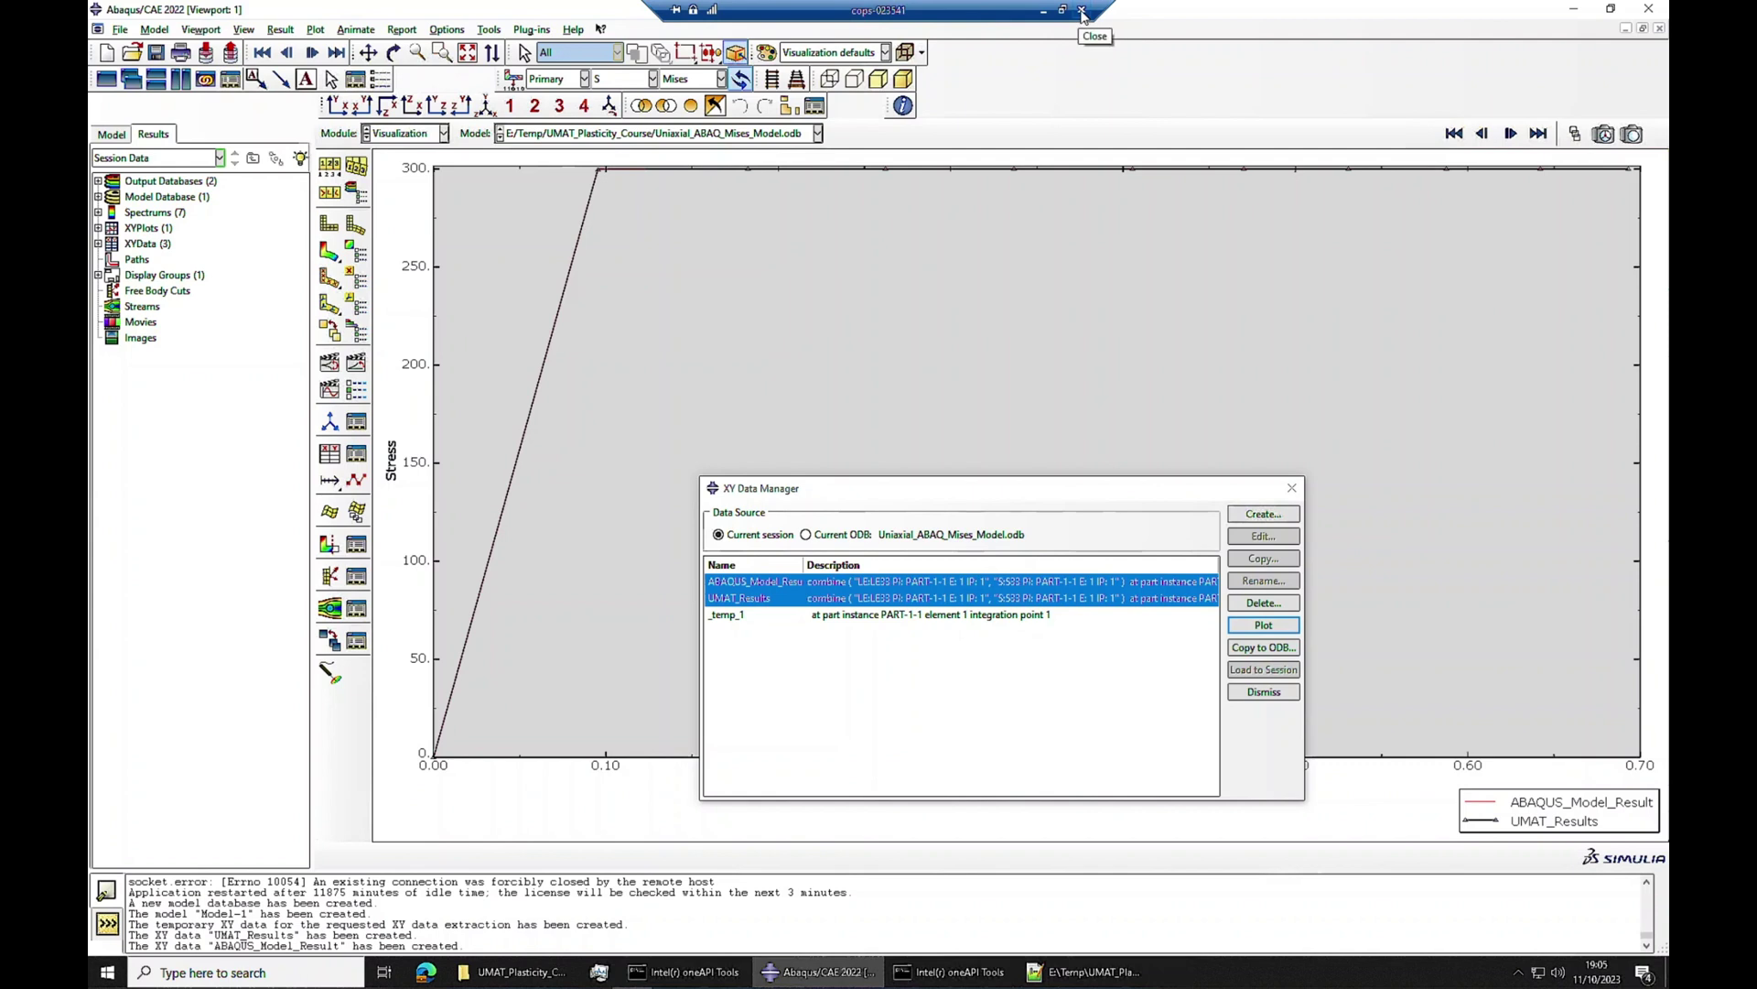